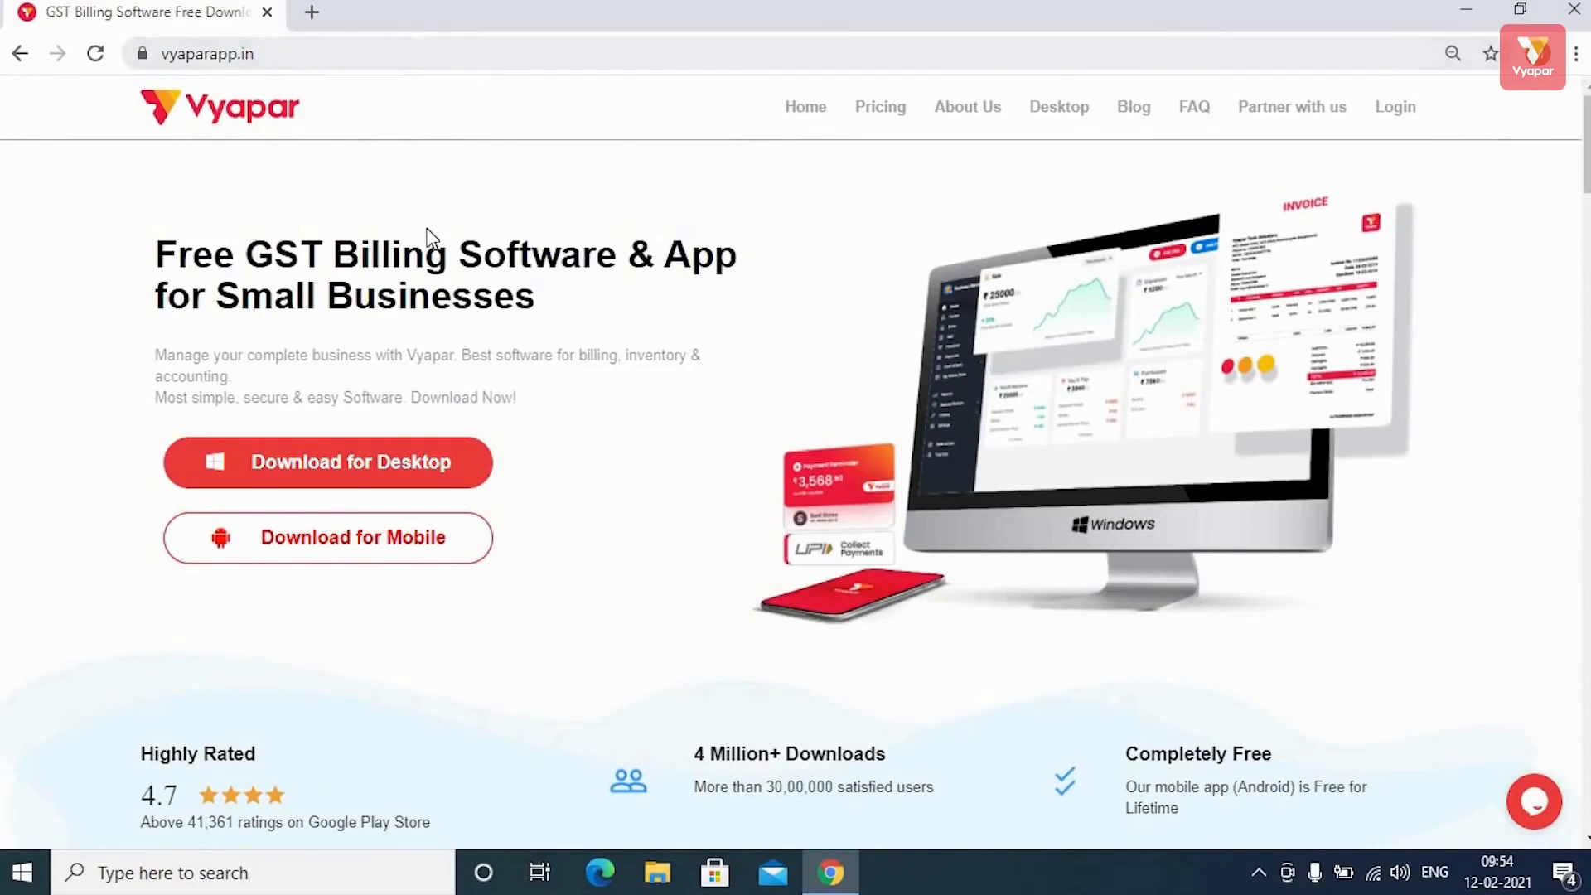
# Download the VyaparApp.exe desktop installer from the Vyapar website and run it.
pyautogui.scroll(-15, 436, 252)
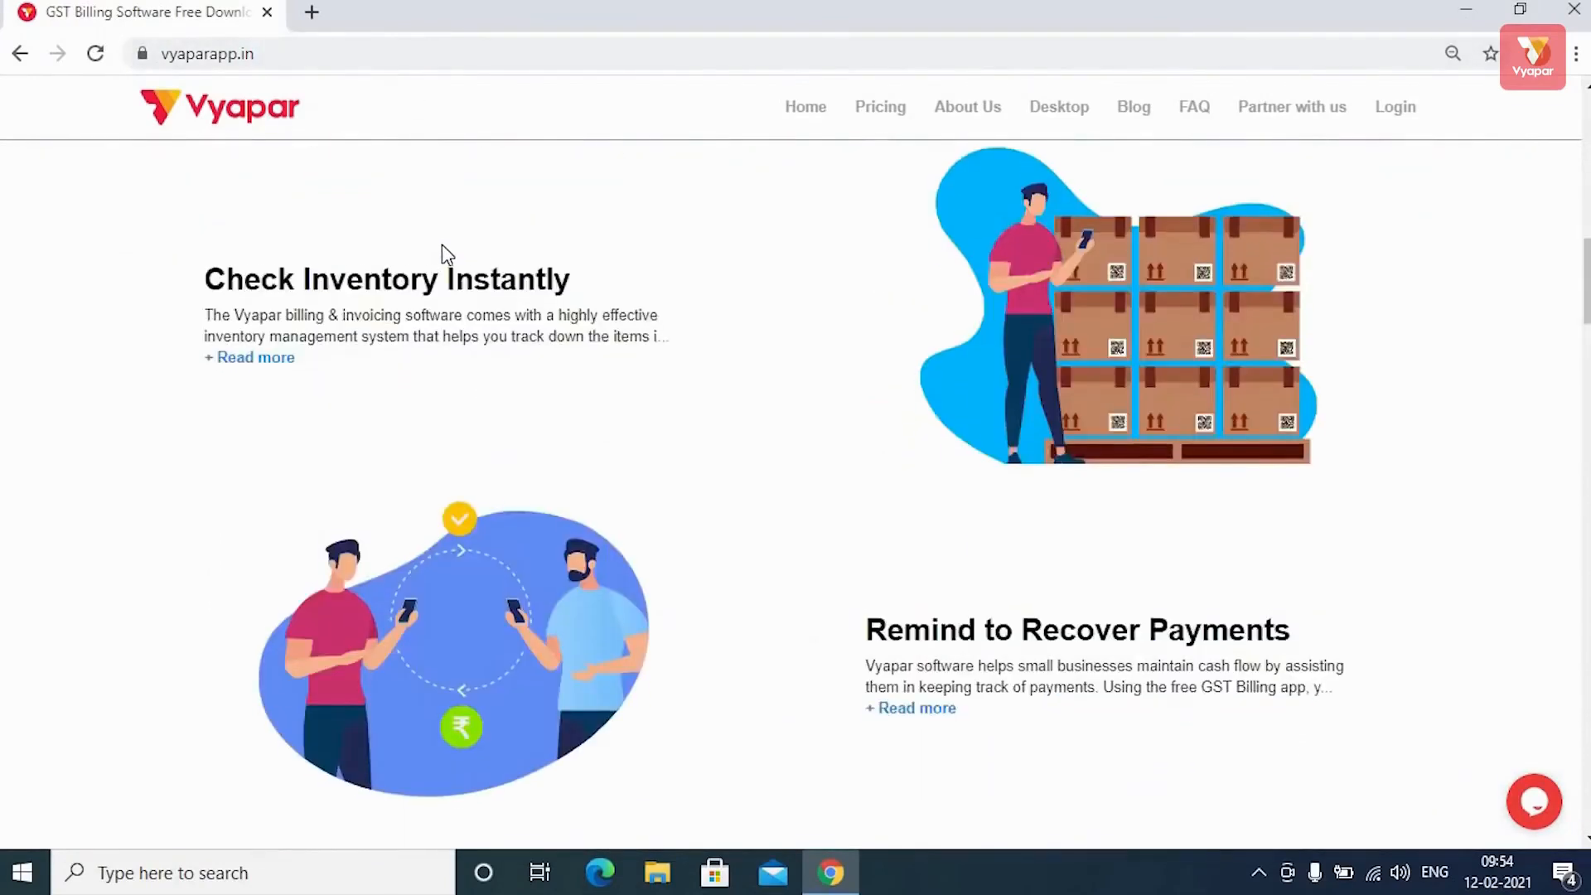
pyautogui.scroll(-4, 443, 243)
pyautogui.scroll(20, 444, 241)
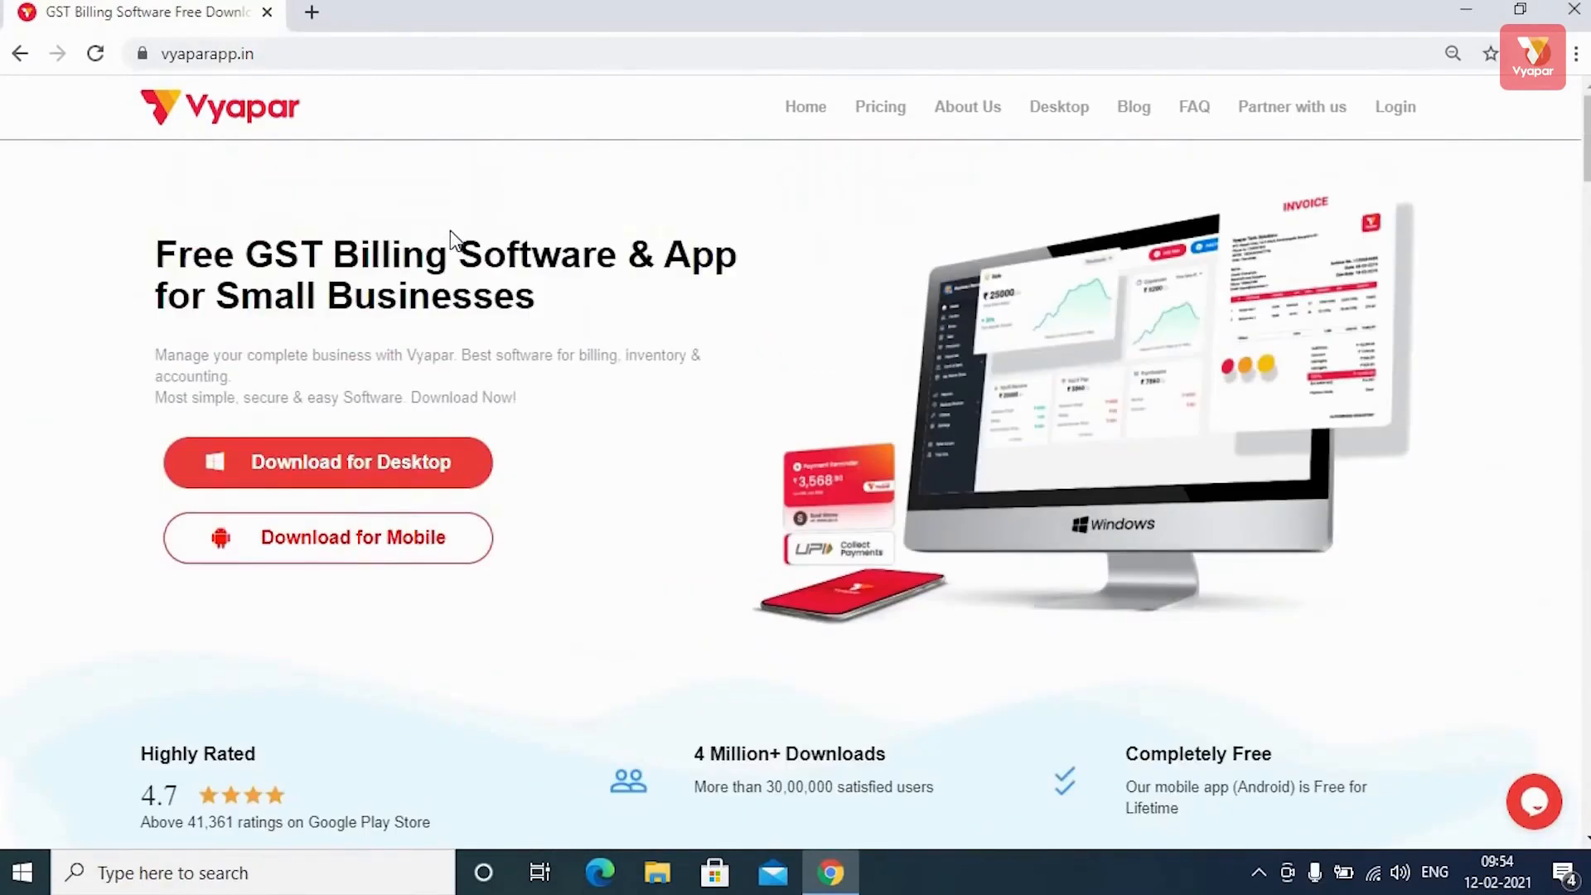
pyautogui.click(434, 474)
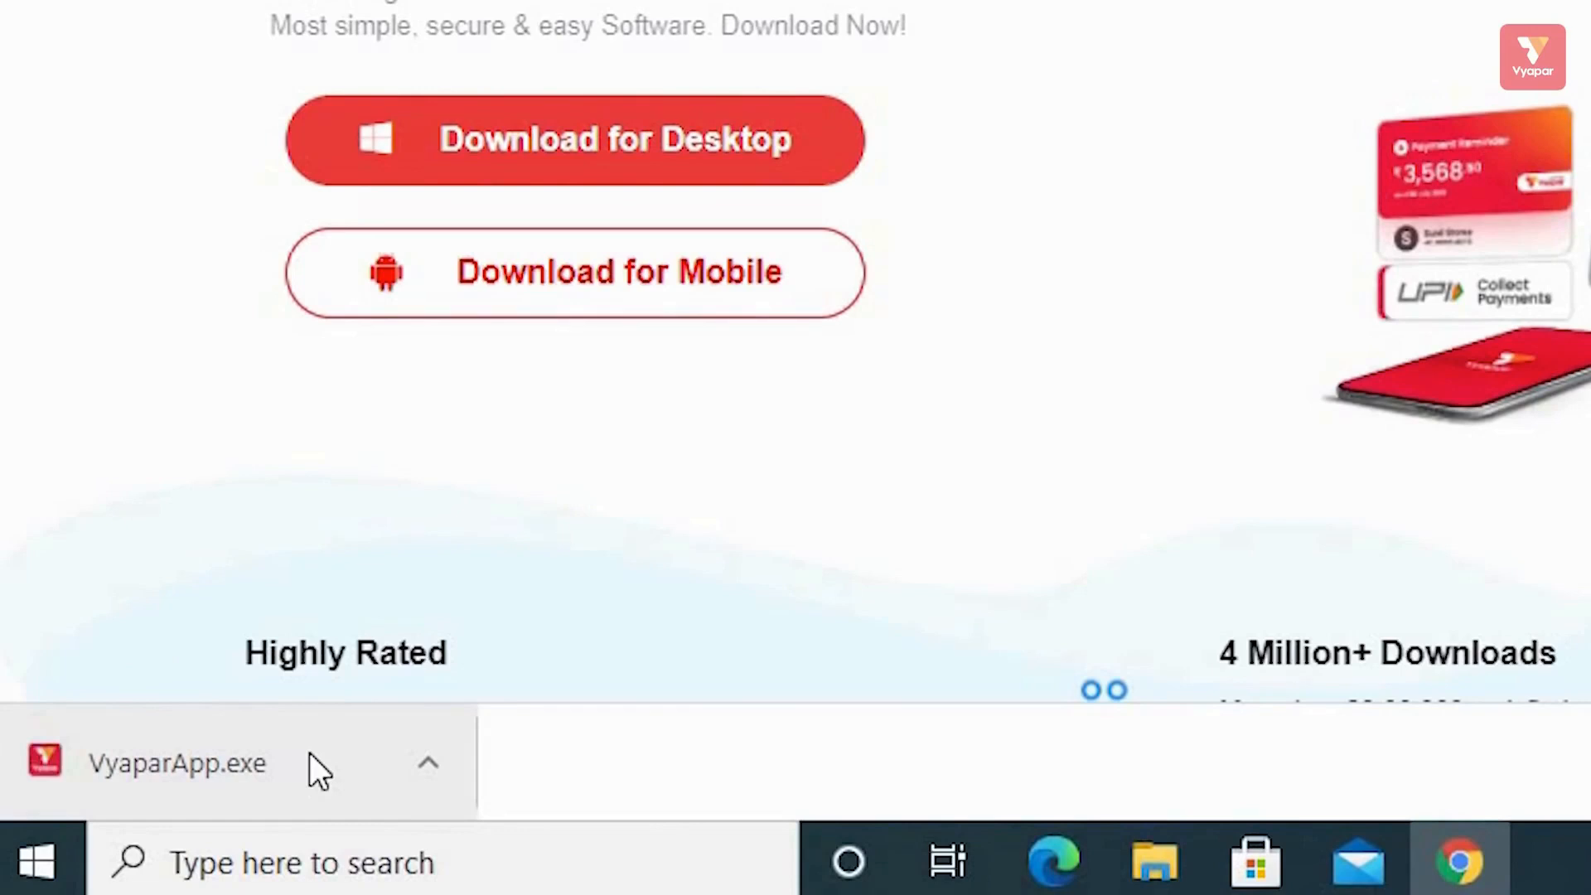
pyautogui.click(310, 754)
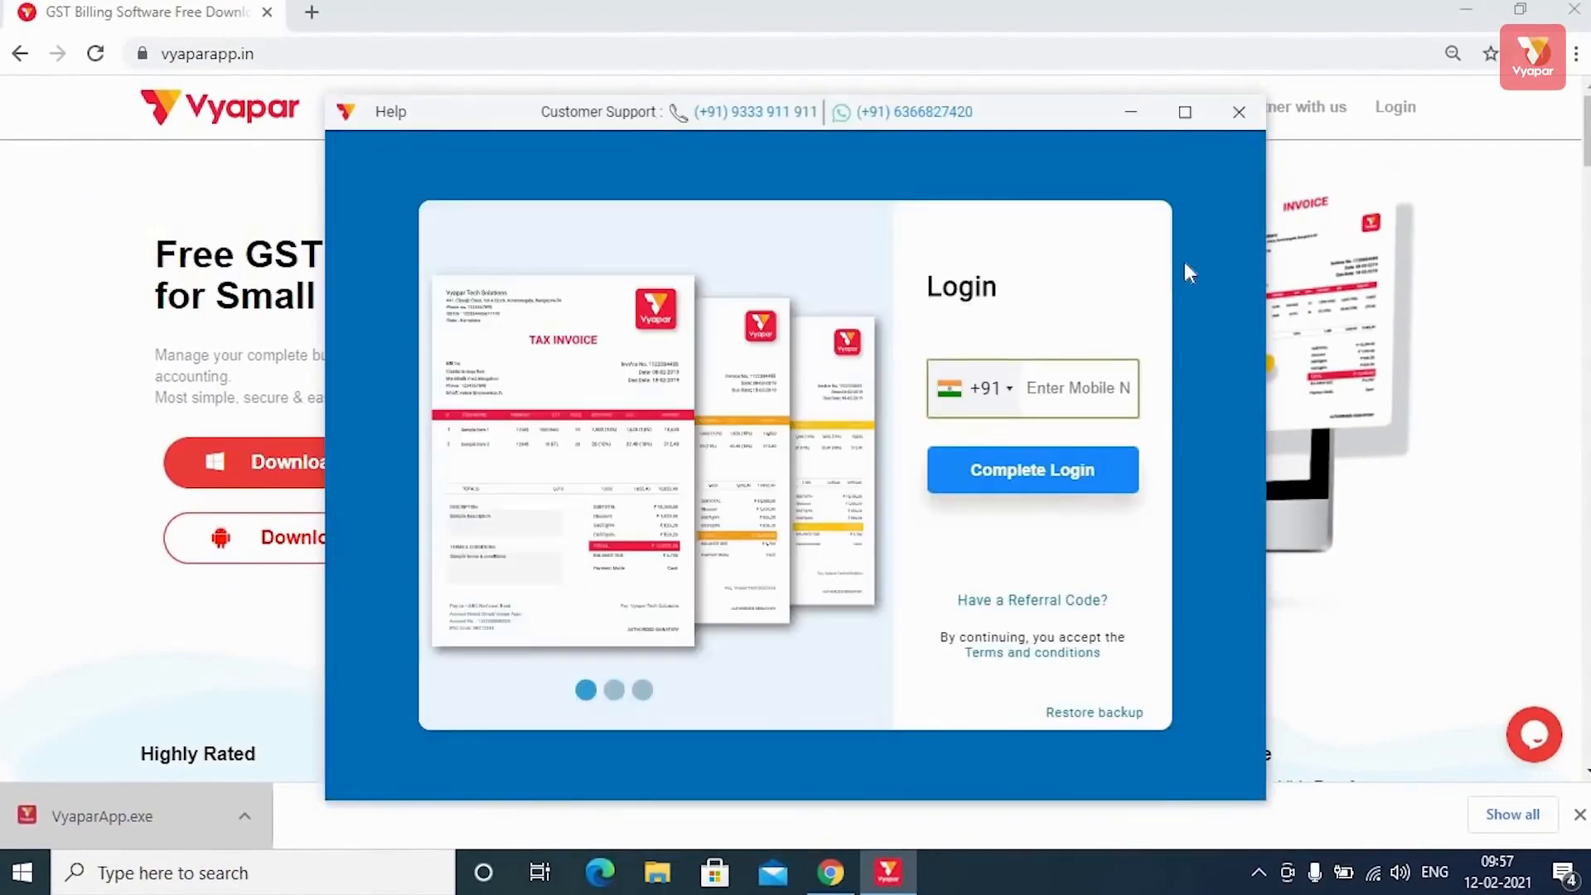
# Maximize the Vyapar window, enter the mobile number and complete the login.
pyautogui.click(1188, 110)
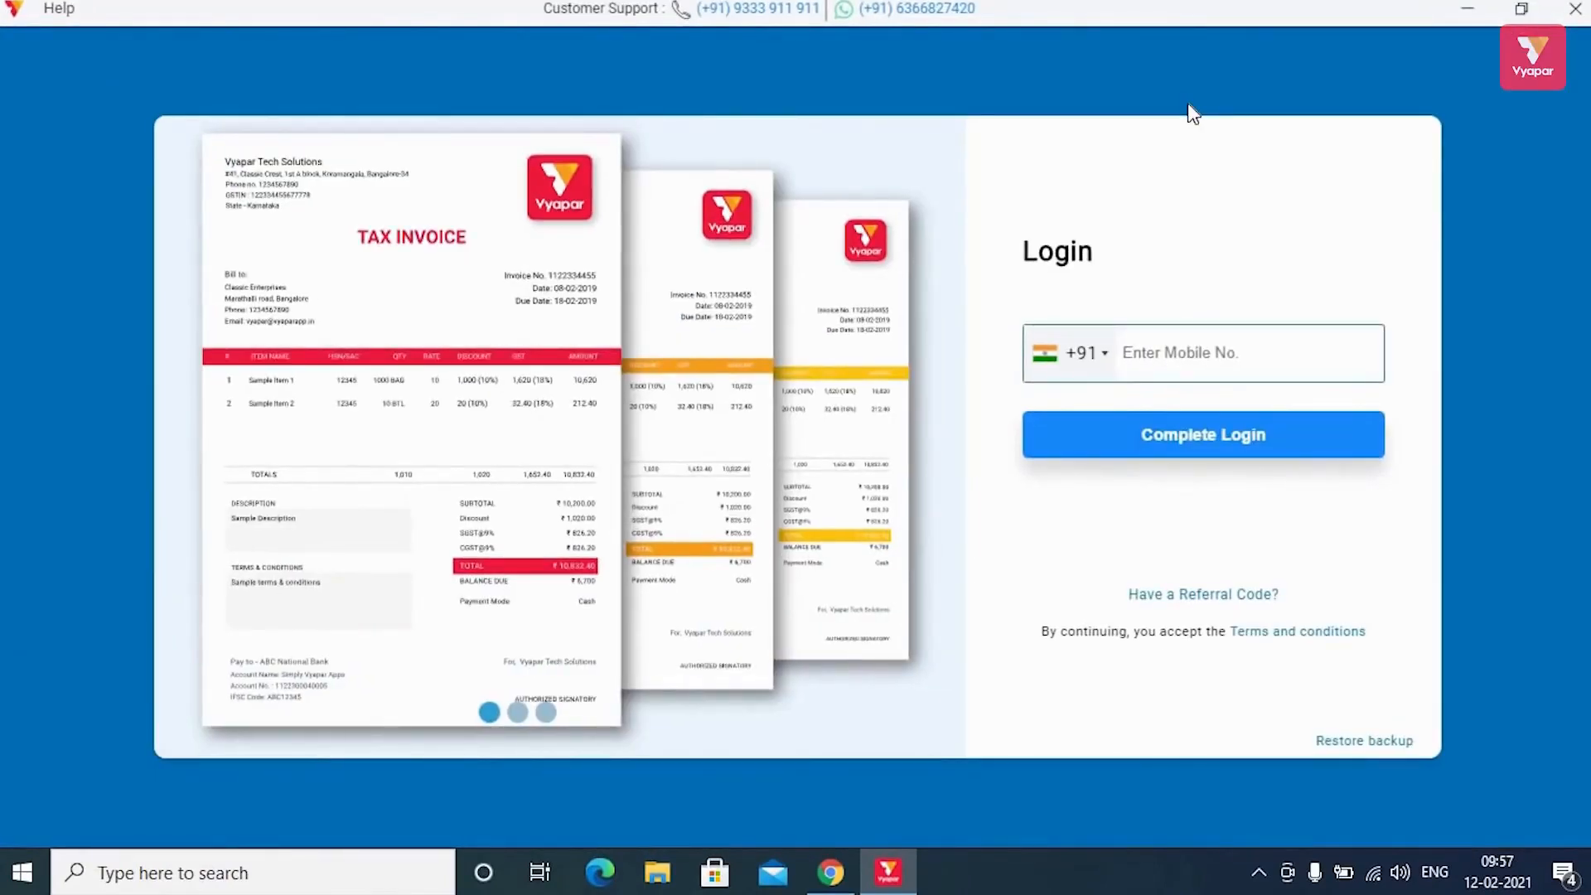
pyautogui.click(1184, 345)
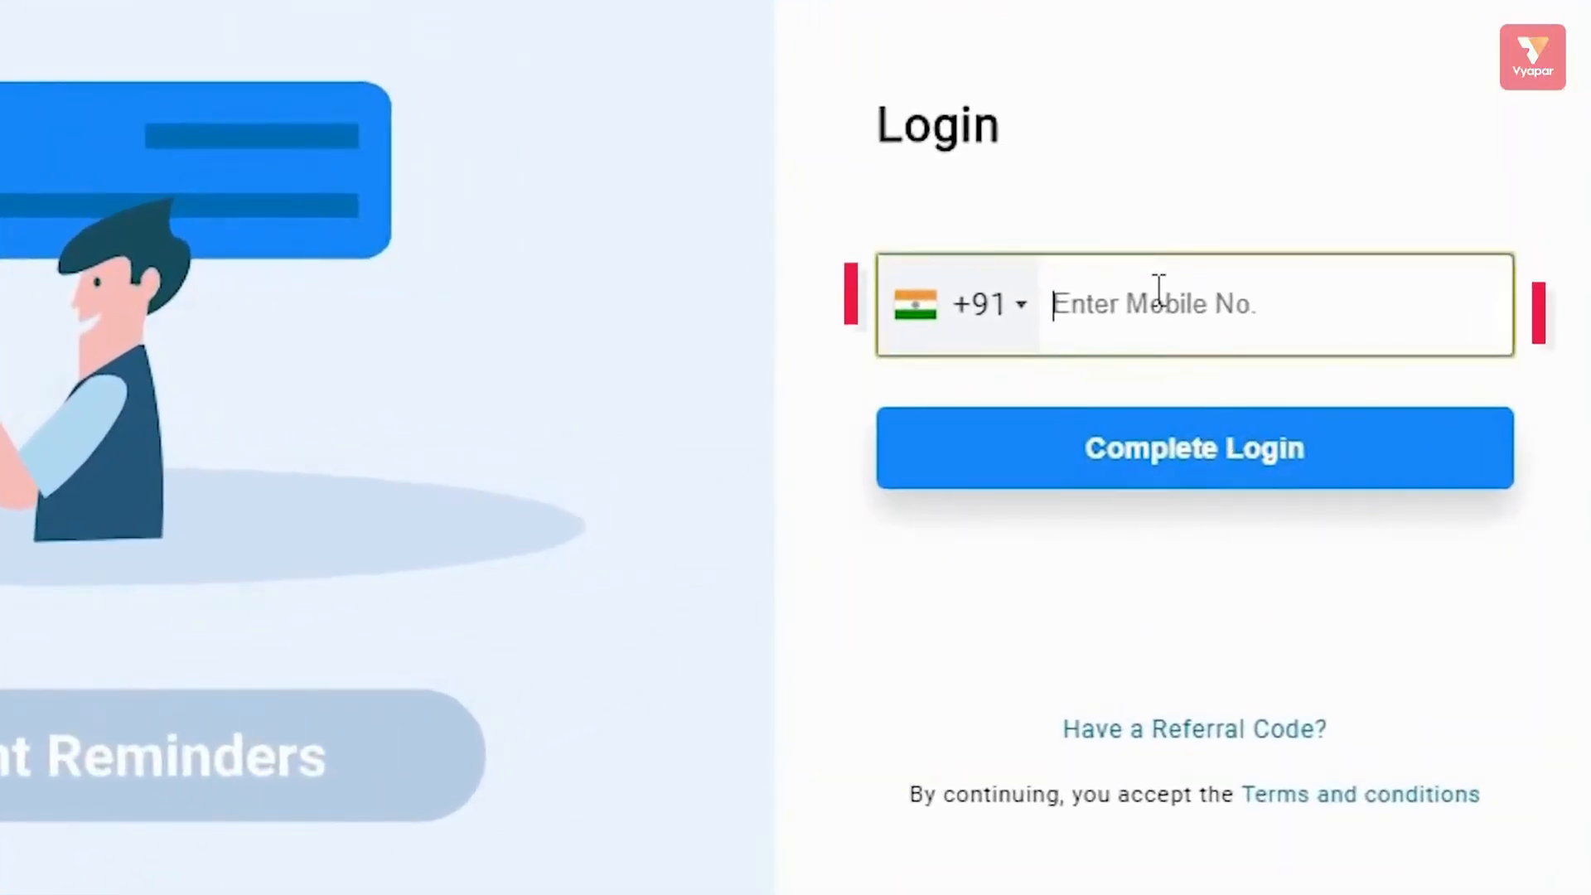
pyautogui.write('***')
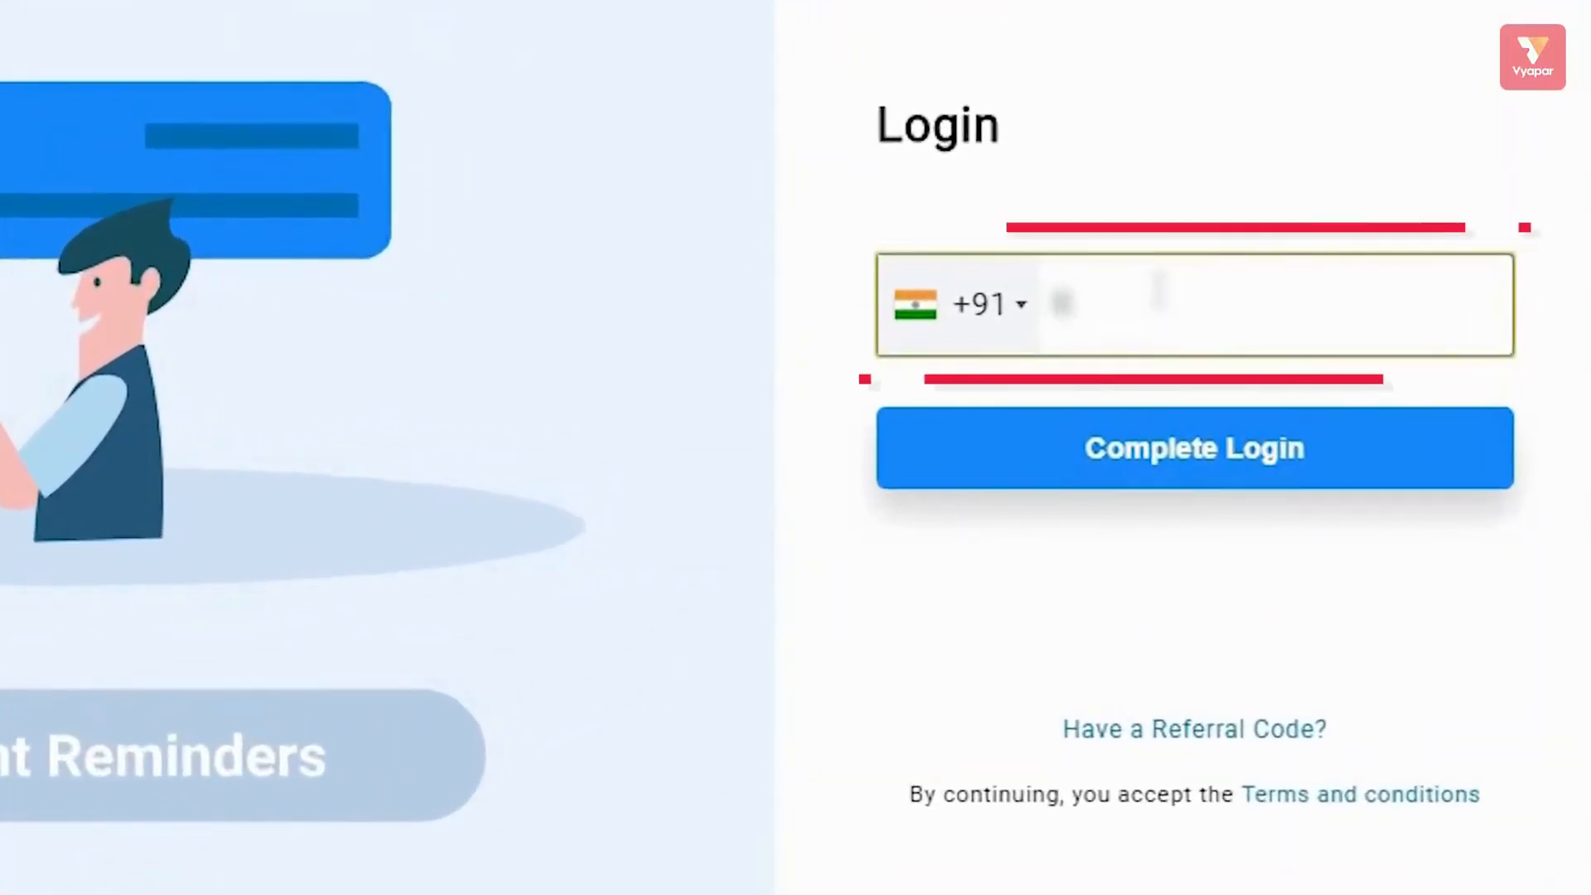
pyautogui.write('*******')
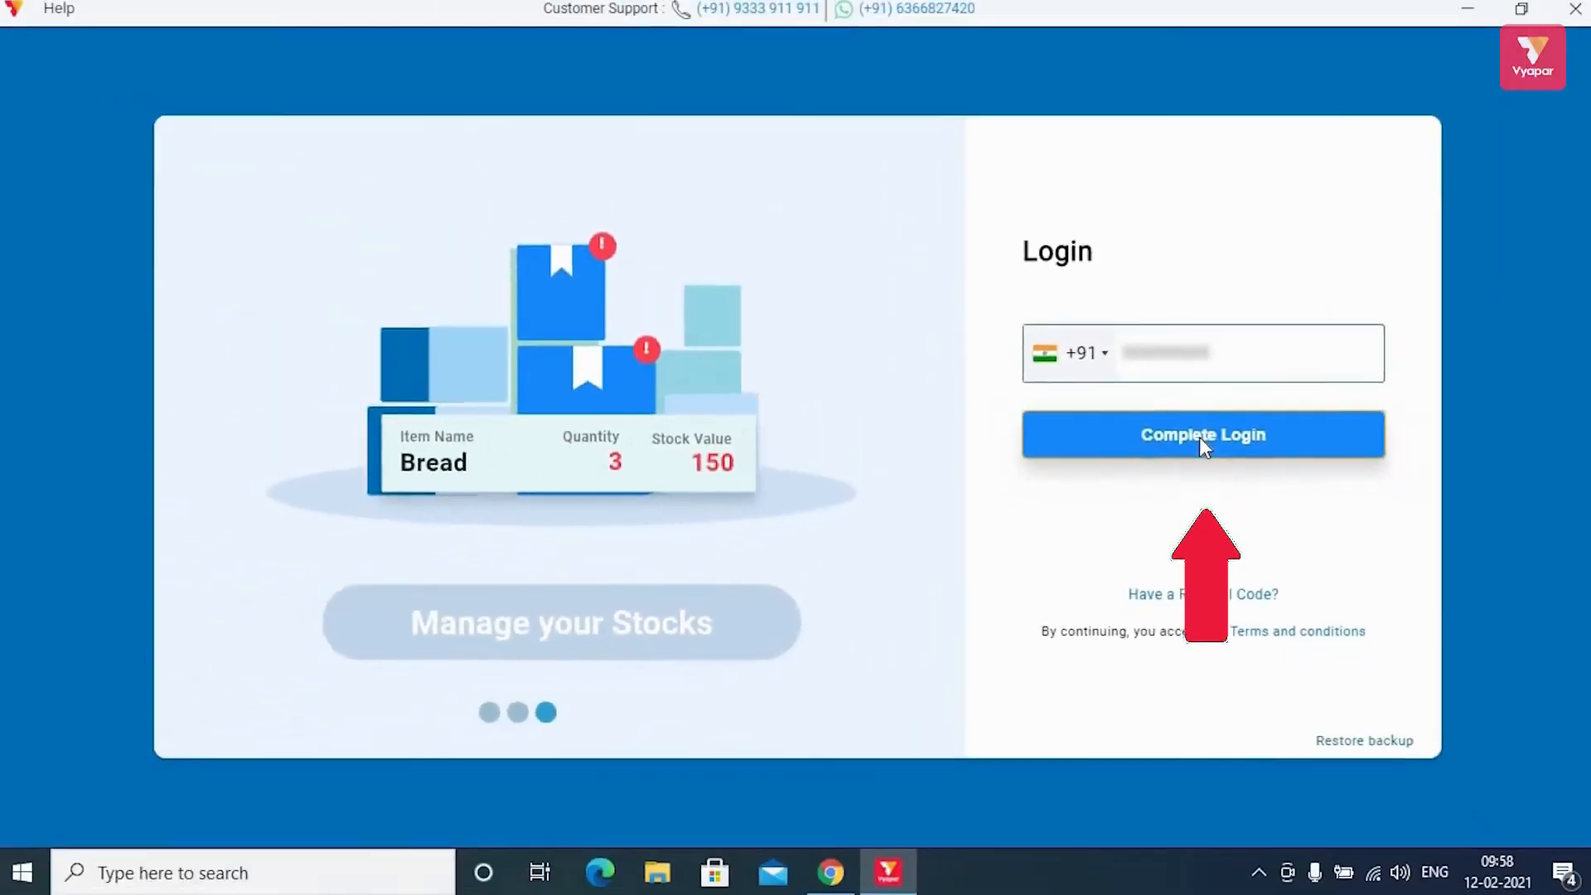
pyautogui.click(1190, 452)
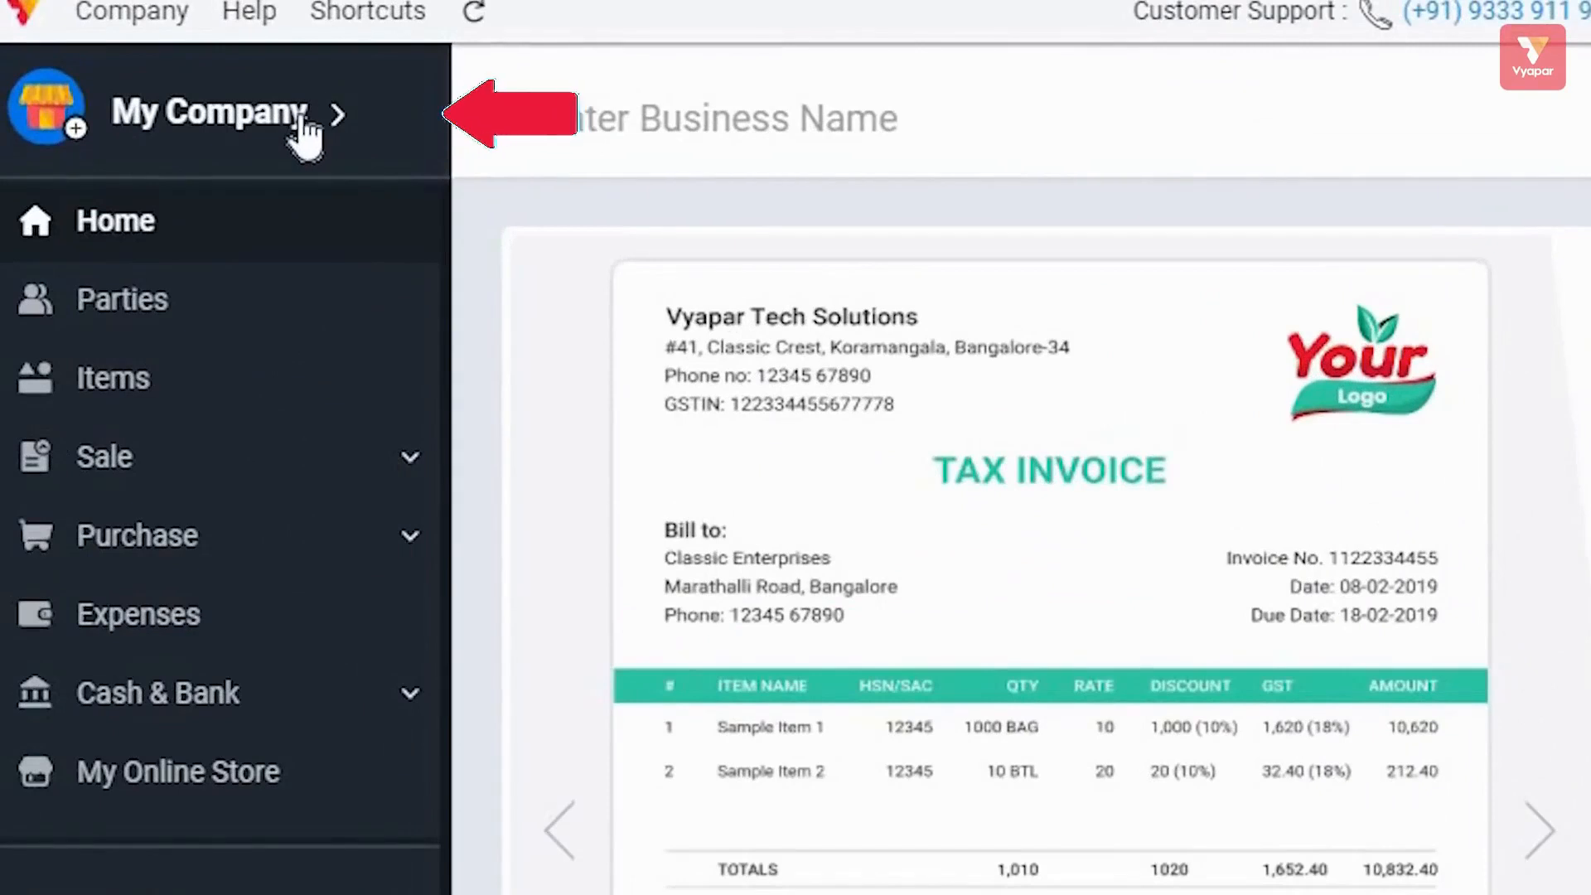
# Review My Company's Edit Firm fields and More Information details, then save the firm.
pyautogui.click(301, 116)
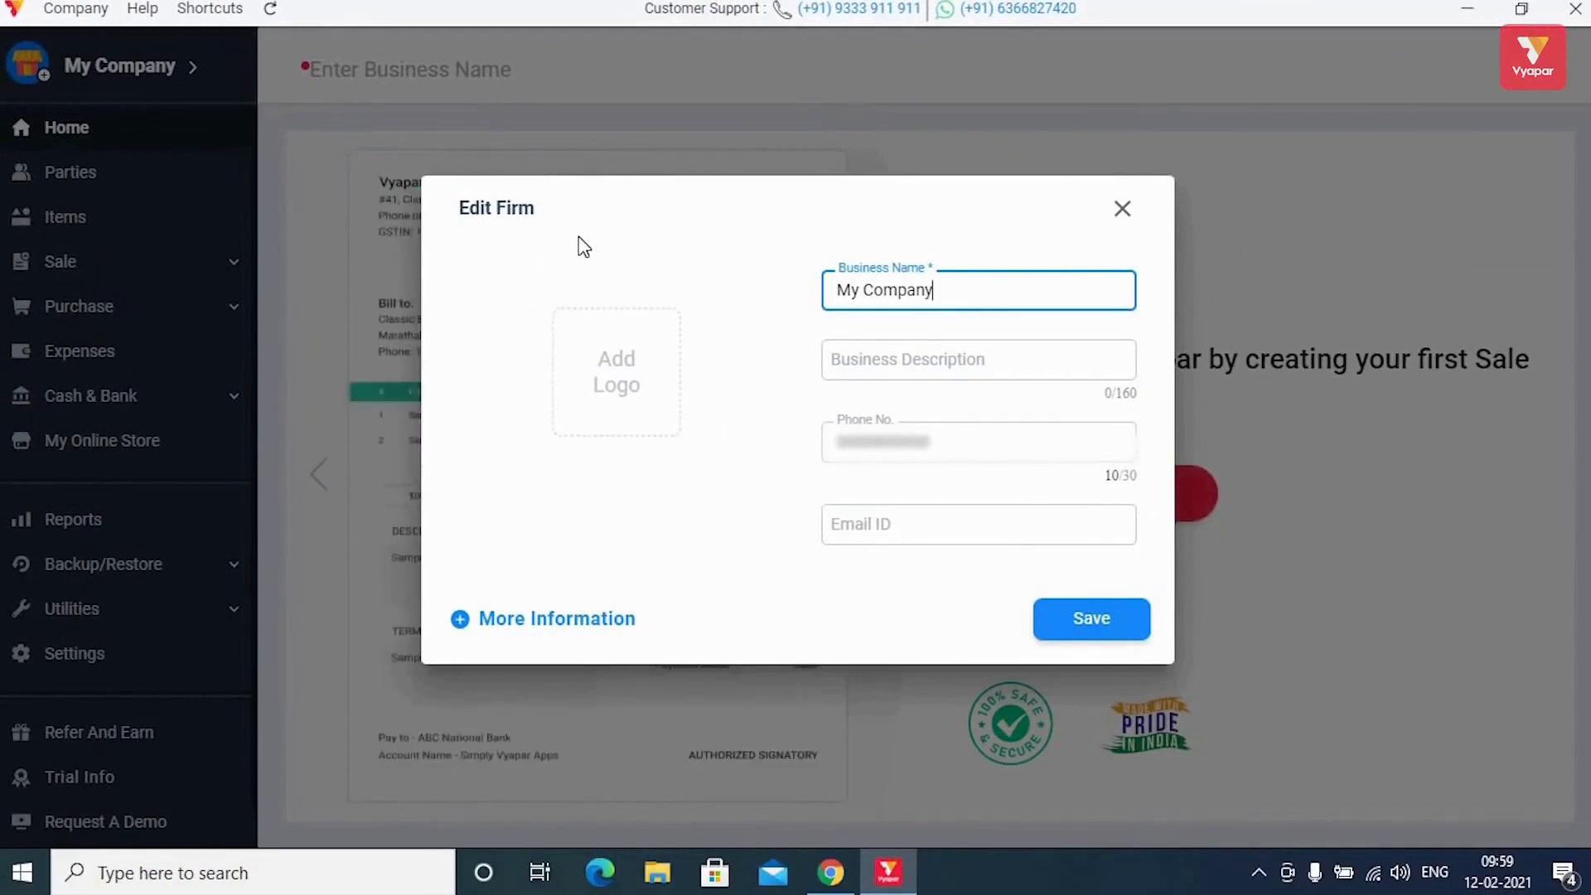
pyautogui.moveTo(655, 356)
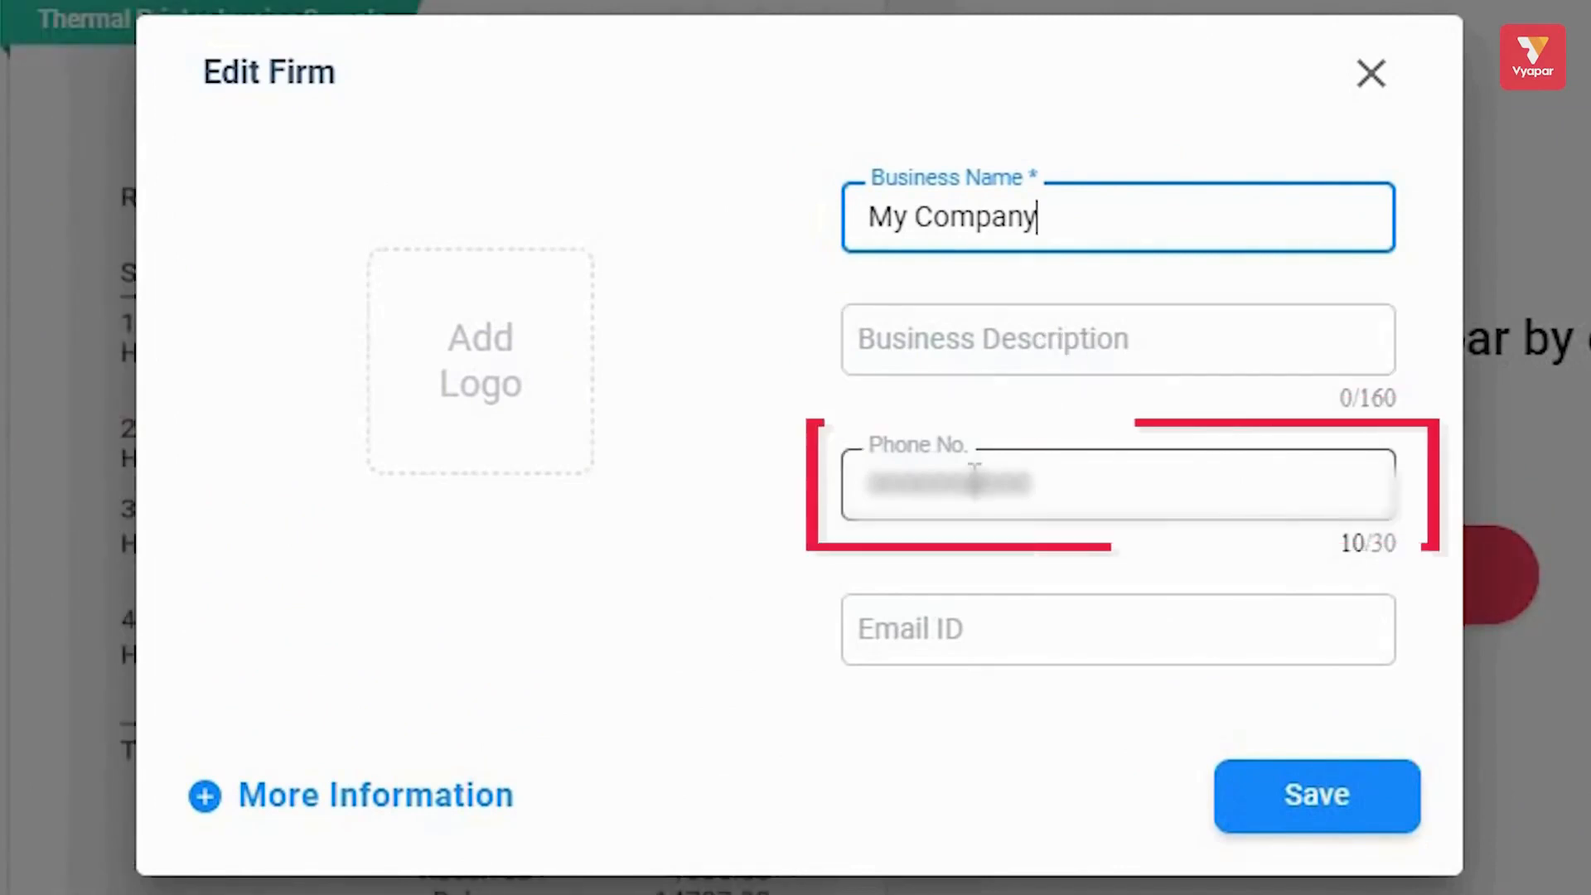
pyautogui.click(1012, 620)
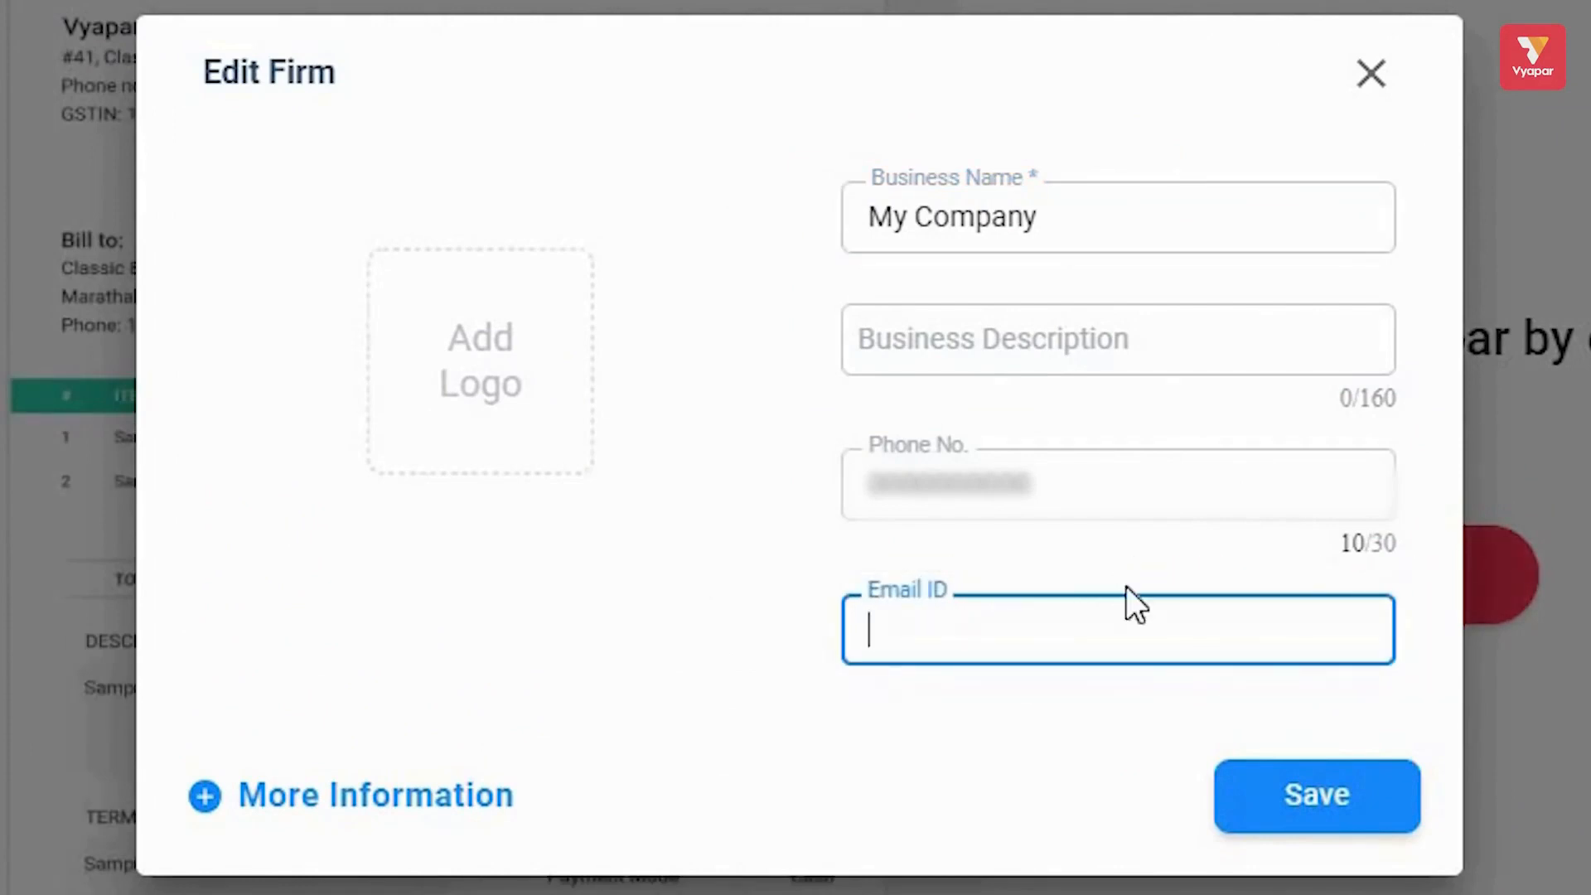
pyautogui.moveTo(525, 403)
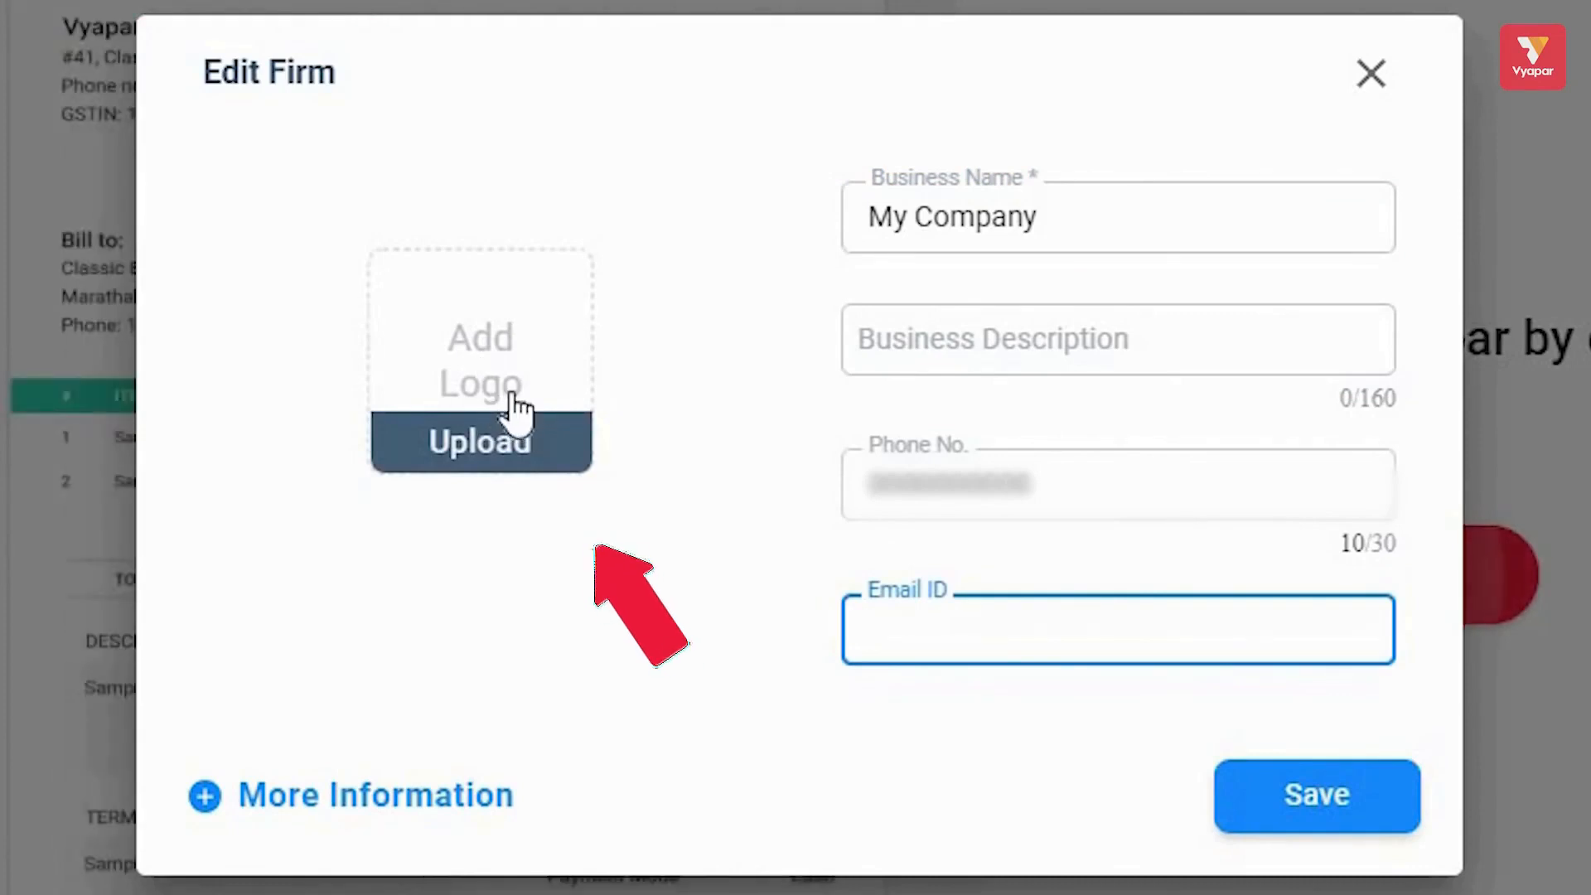
pyautogui.moveTo(539, 468)
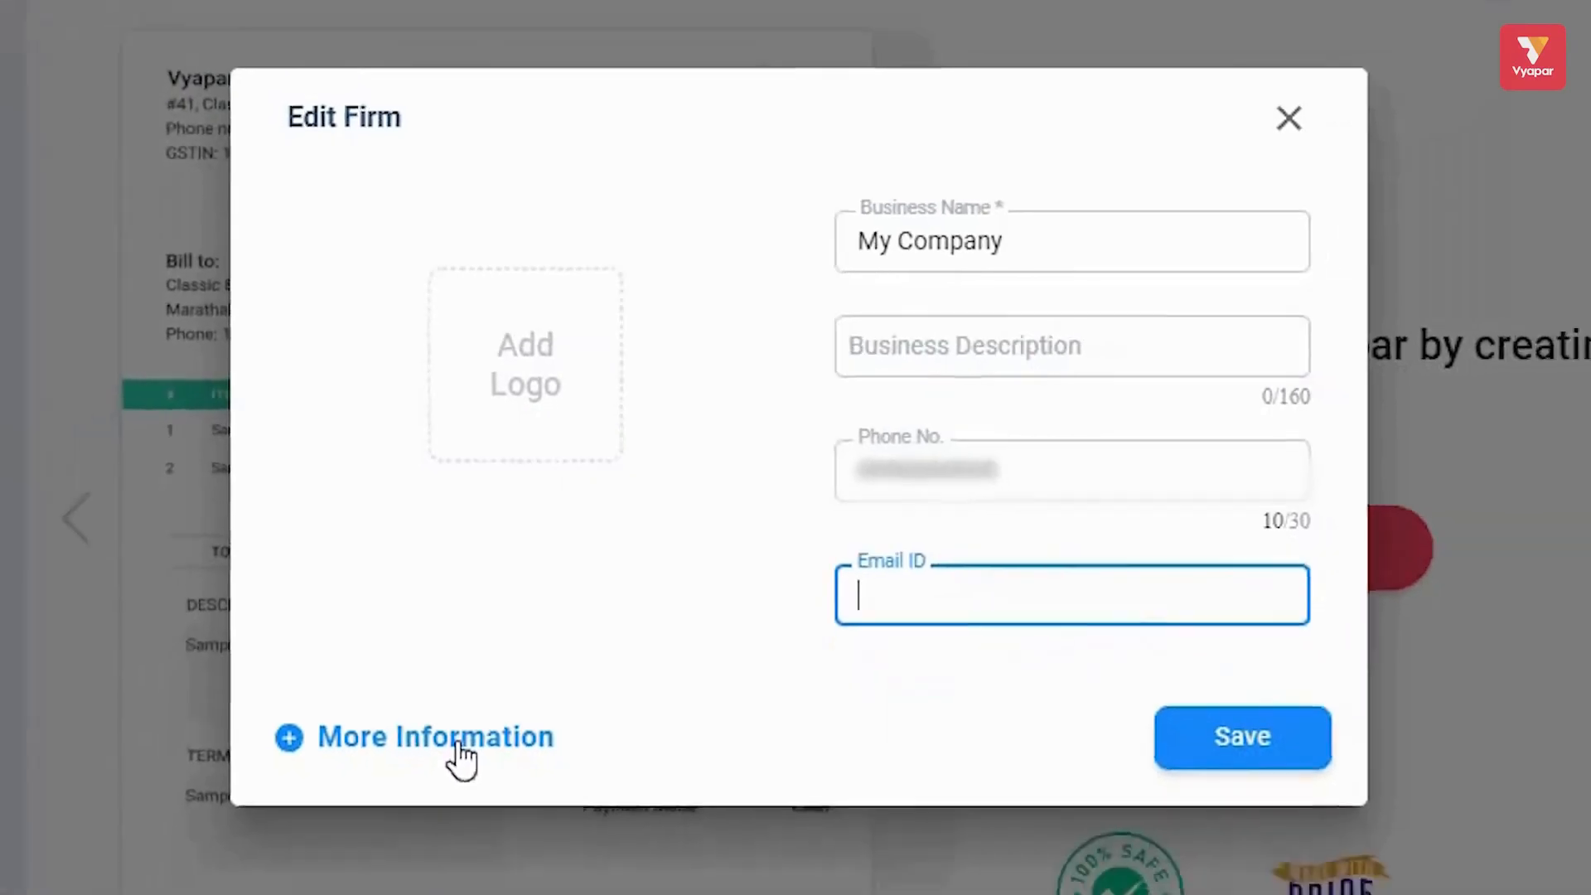
pyautogui.click(400, 801)
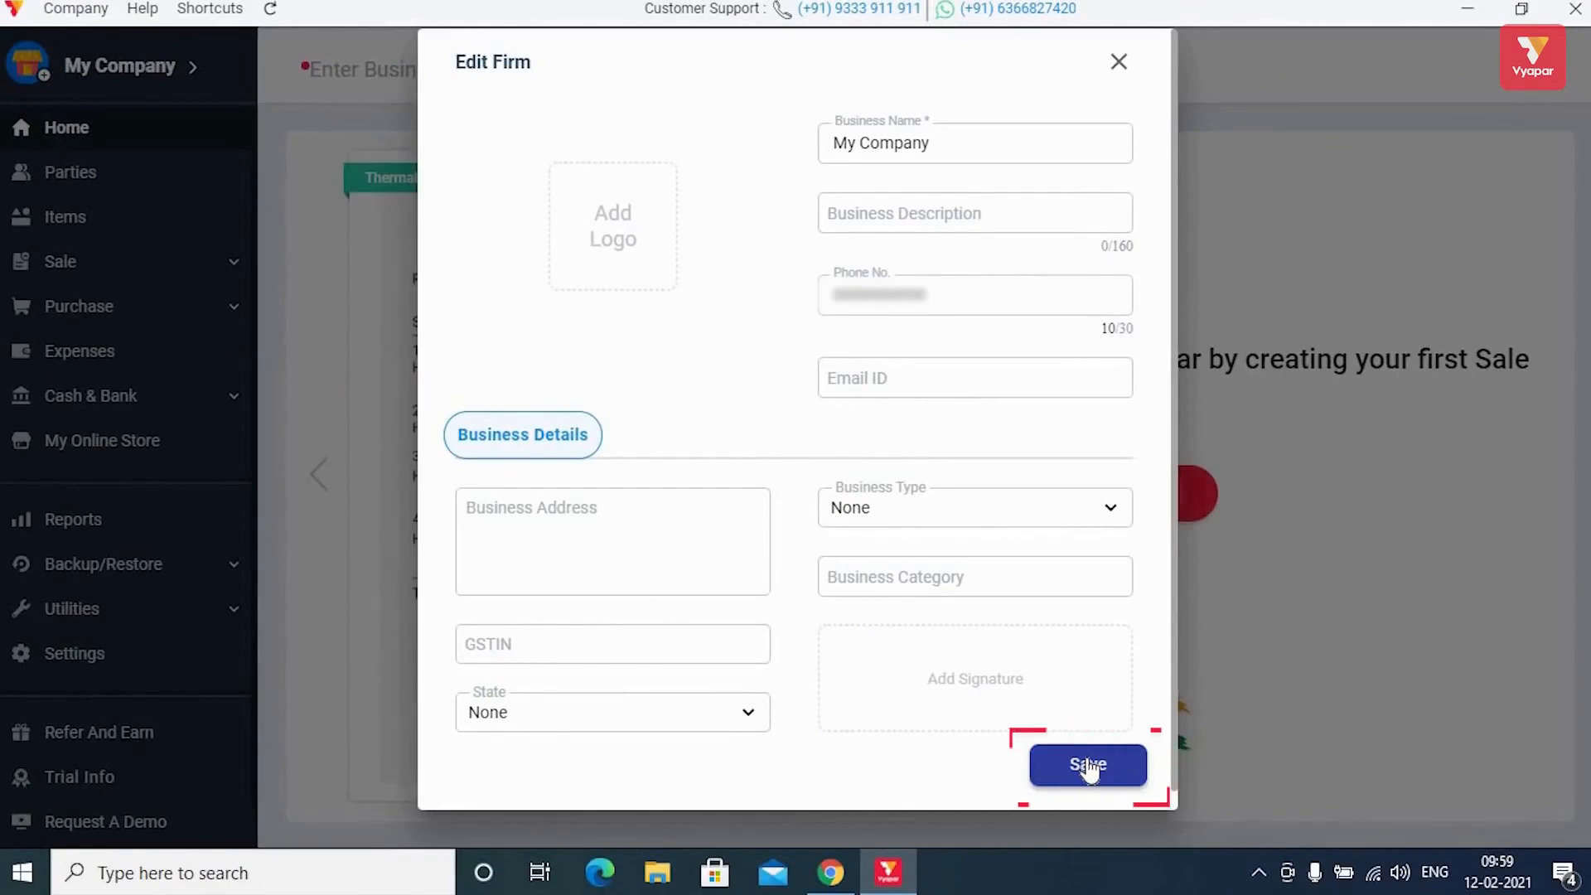
pyautogui.click(1089, 767)
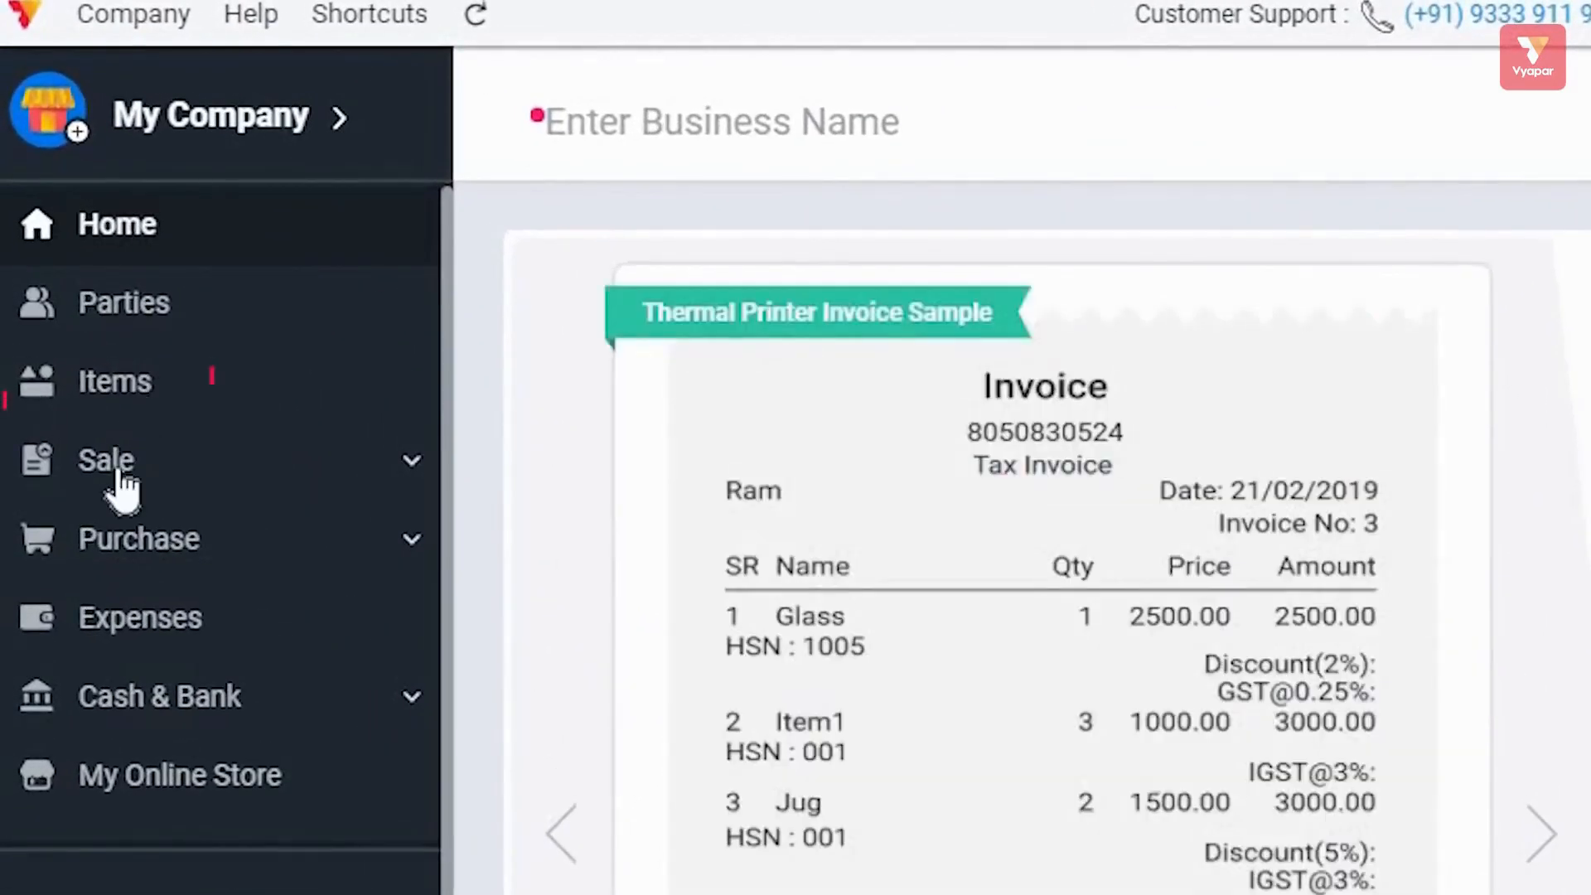
pyautogui.click(151, 405)
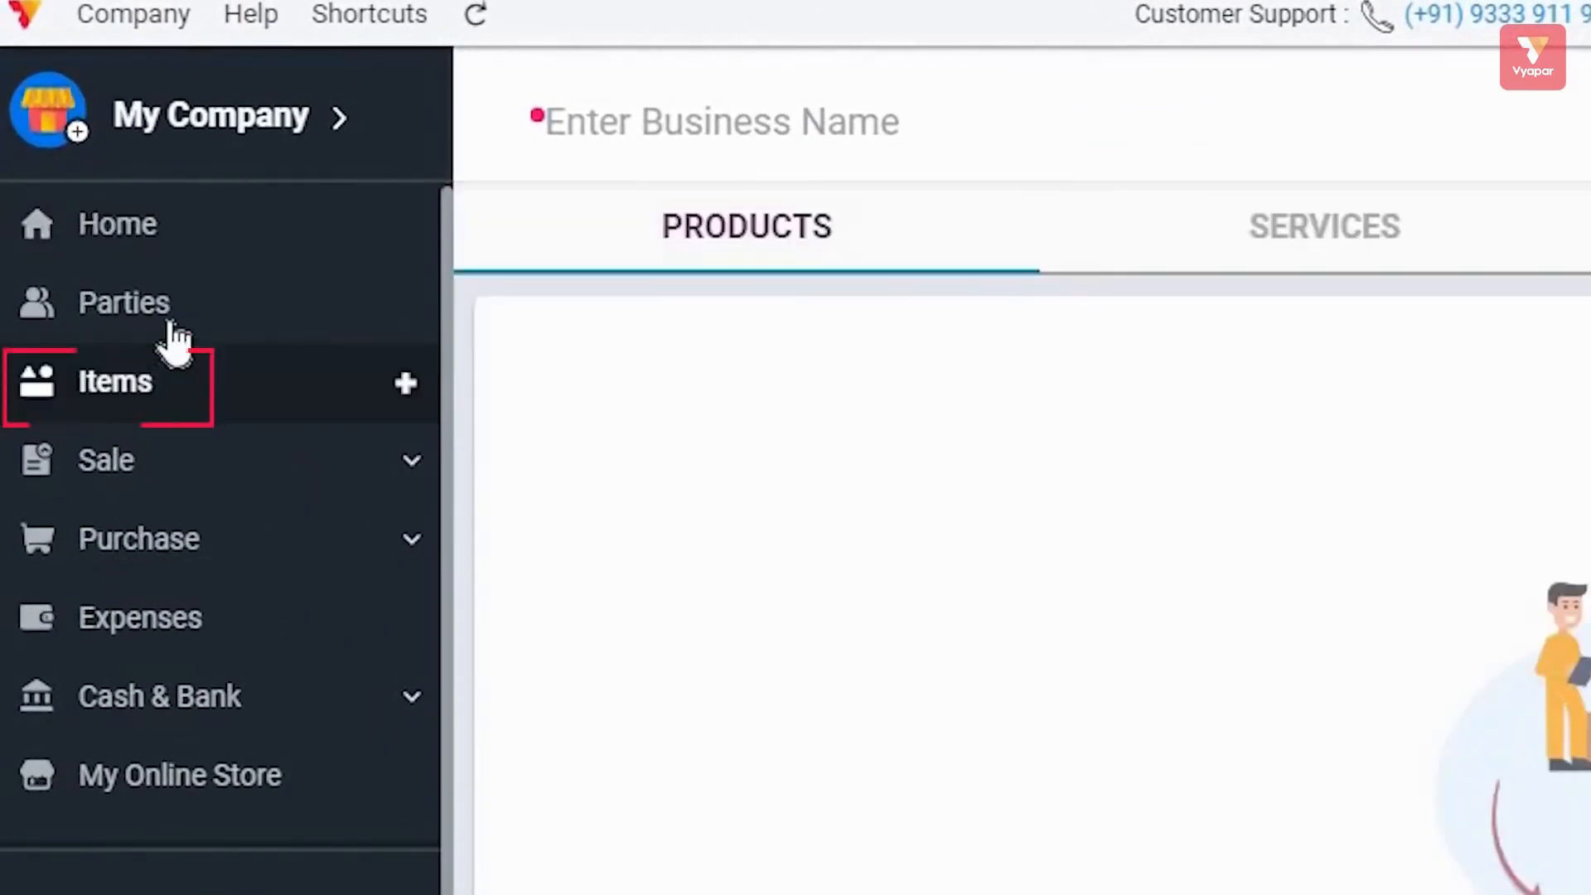
pyautogui.click(172, 336)
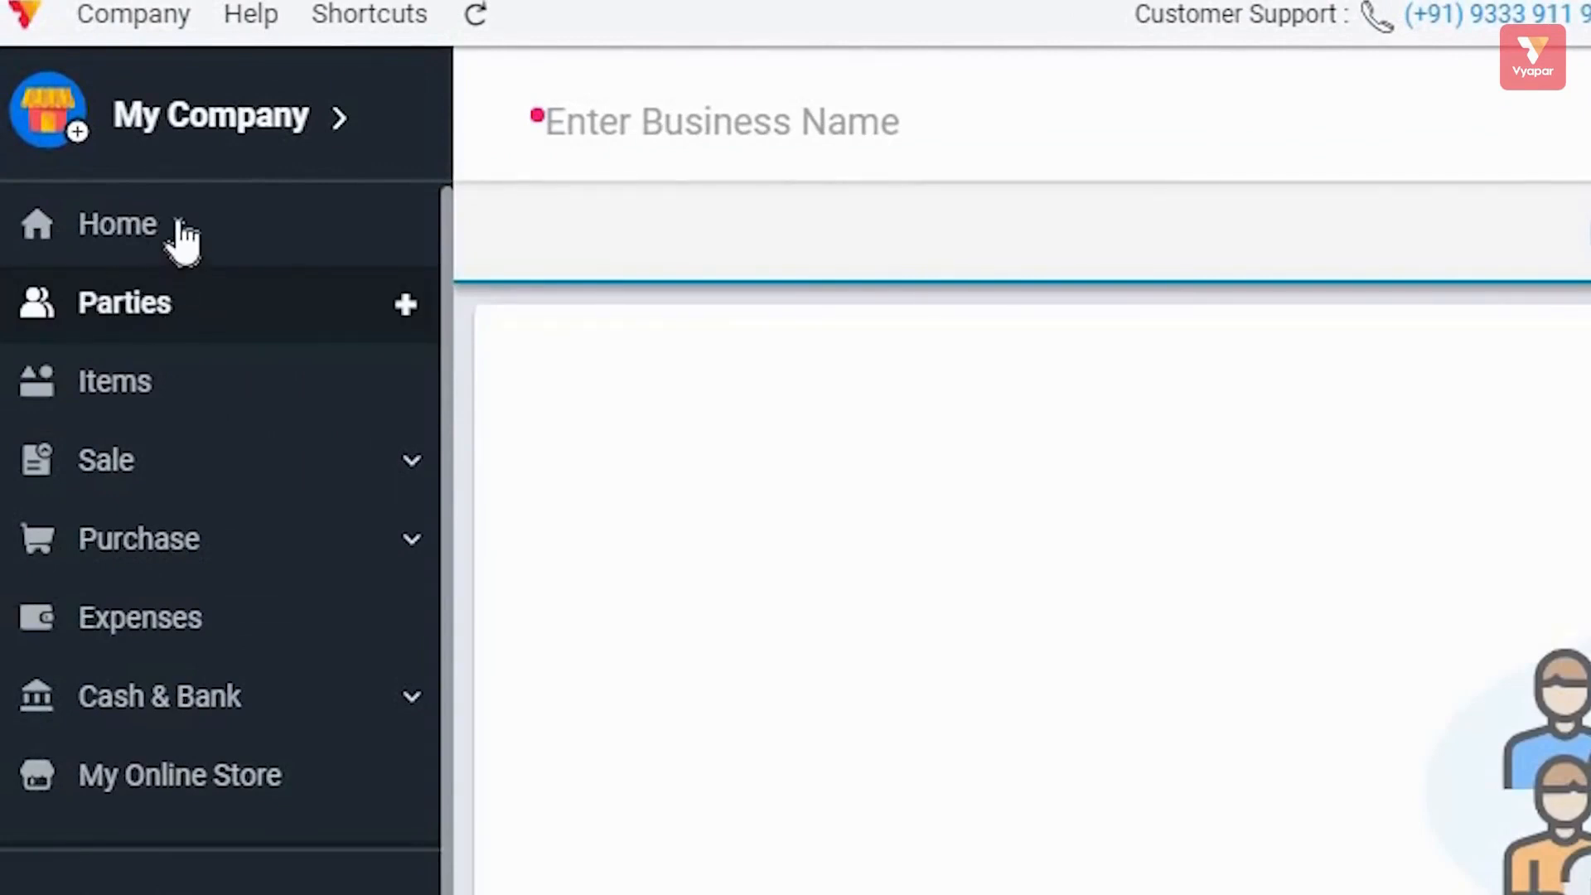
pyautogui.click(178, 230)
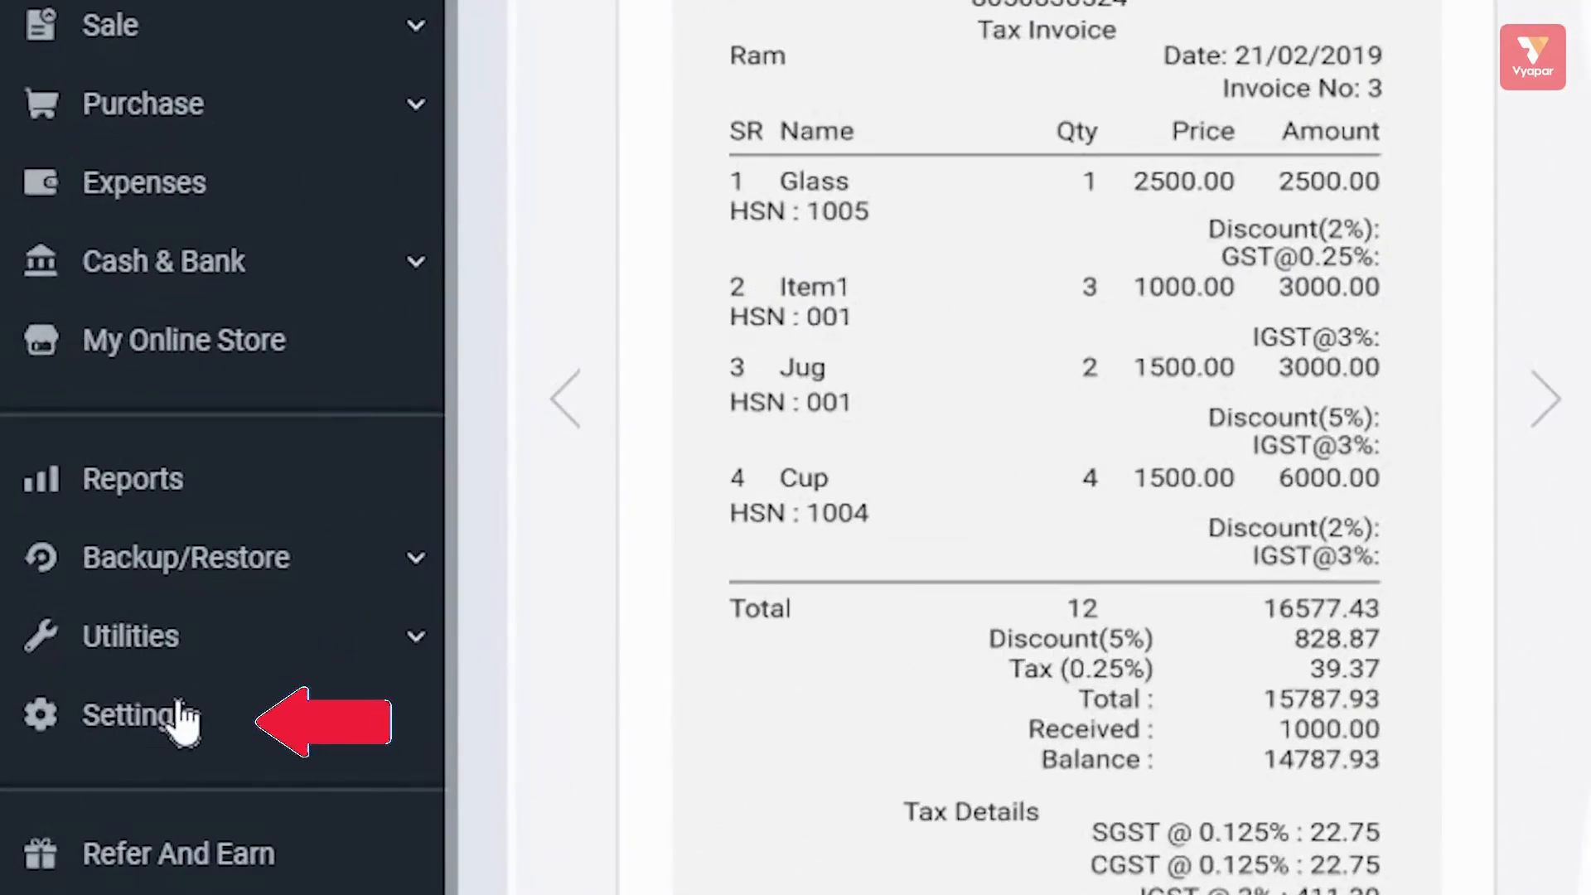
# Browse the Transaction, Party, Item, Print and Taxes & GST settings, ending on Item settings.
pyautogui.click(178, 714)
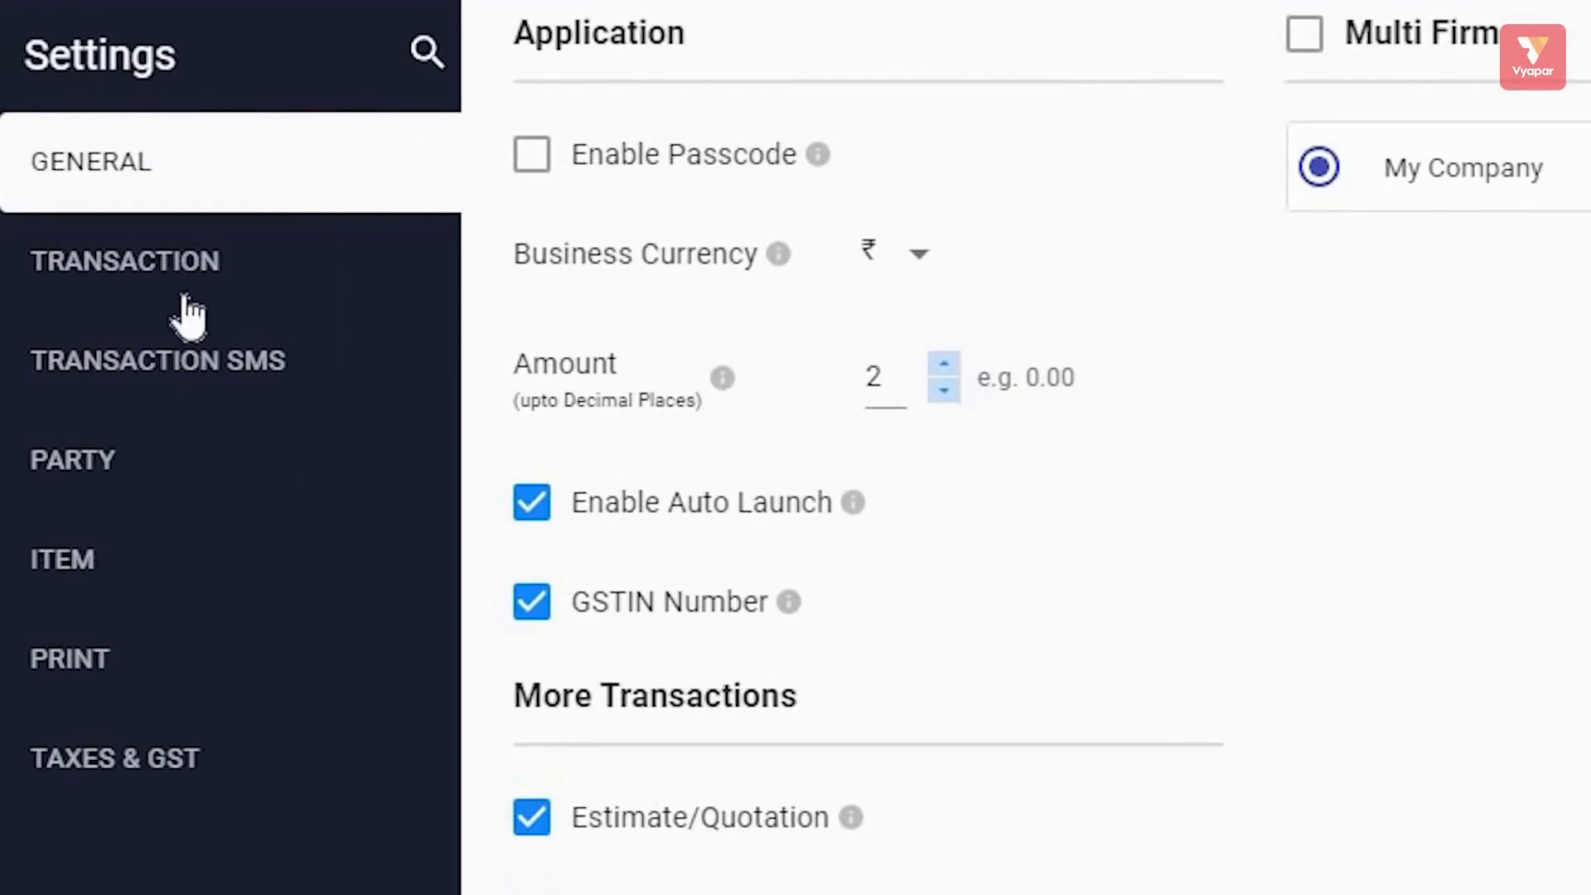
pyautogui.click(201, 272)
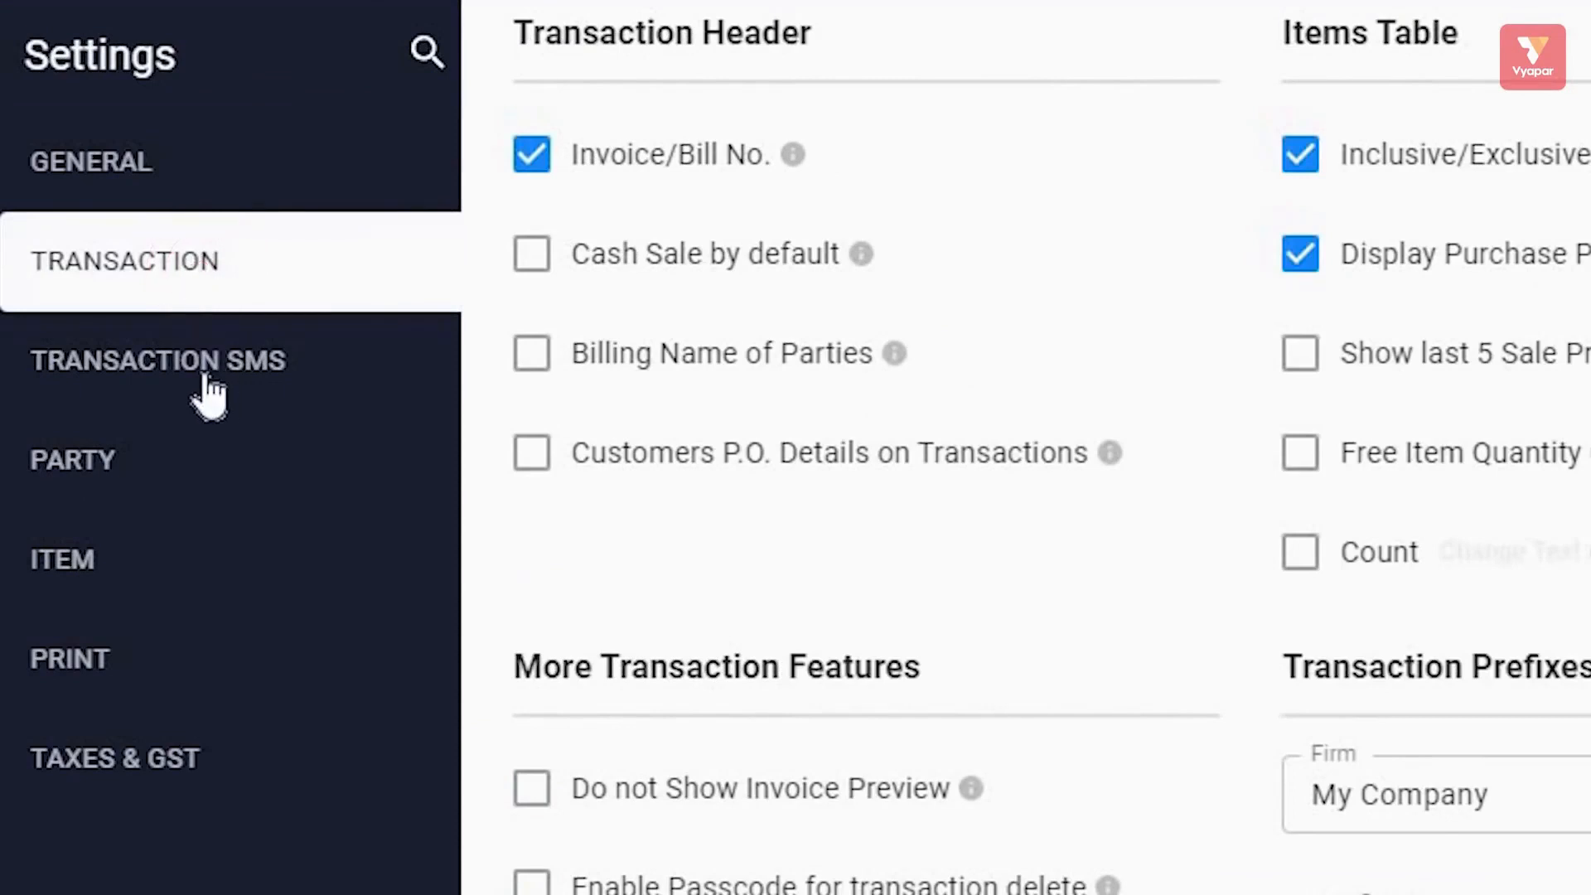
pyautogui.click(155, 467)
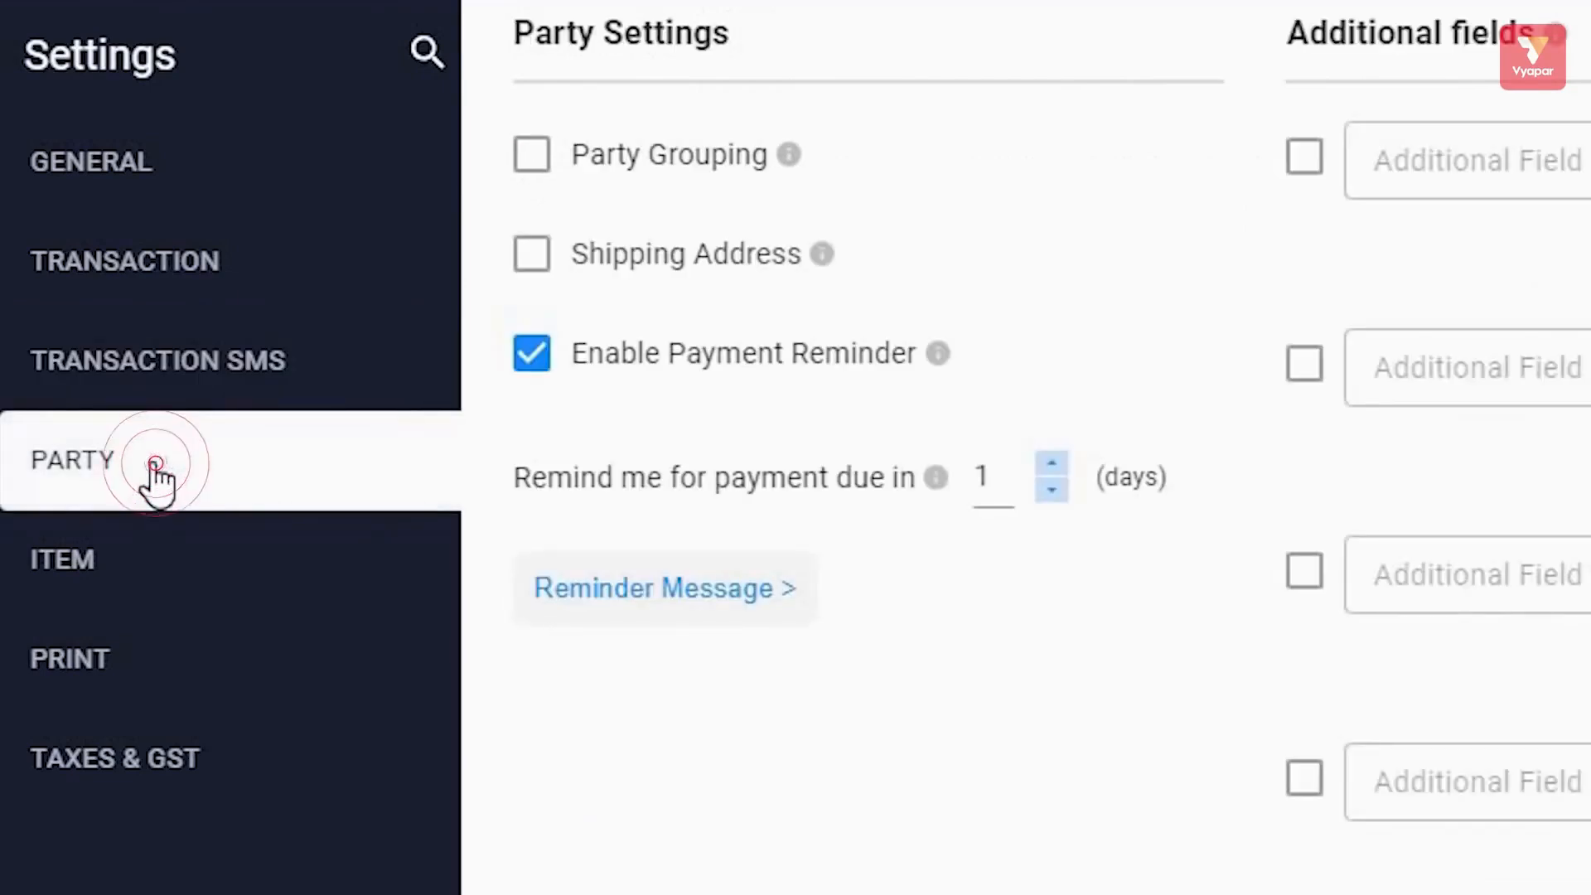
pyautogui.click(170, 564)
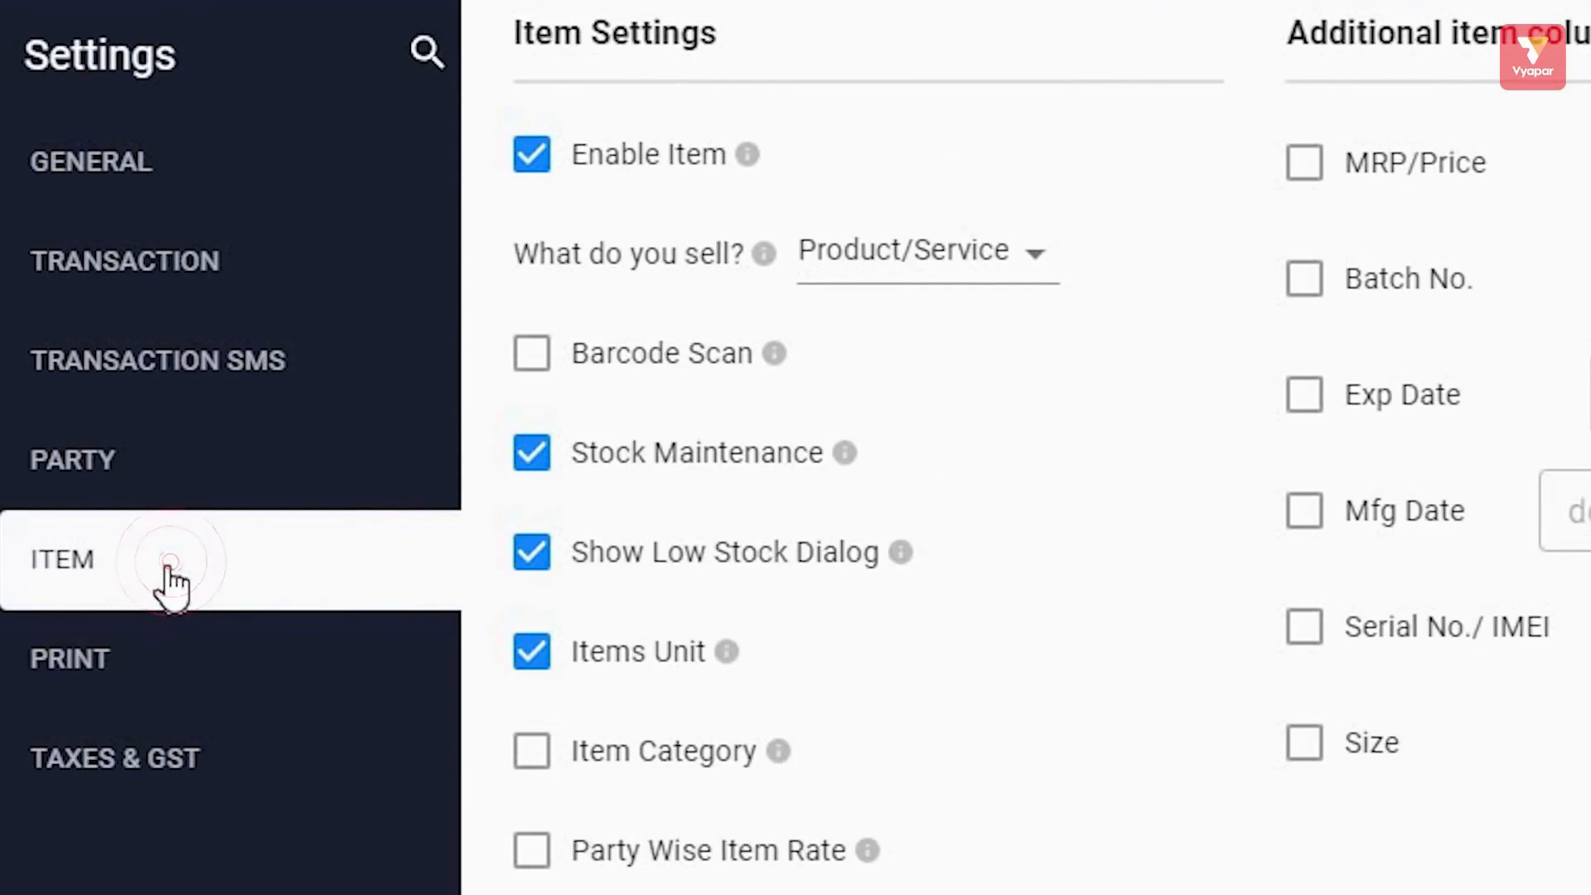
pyautogui.click(149, 678)
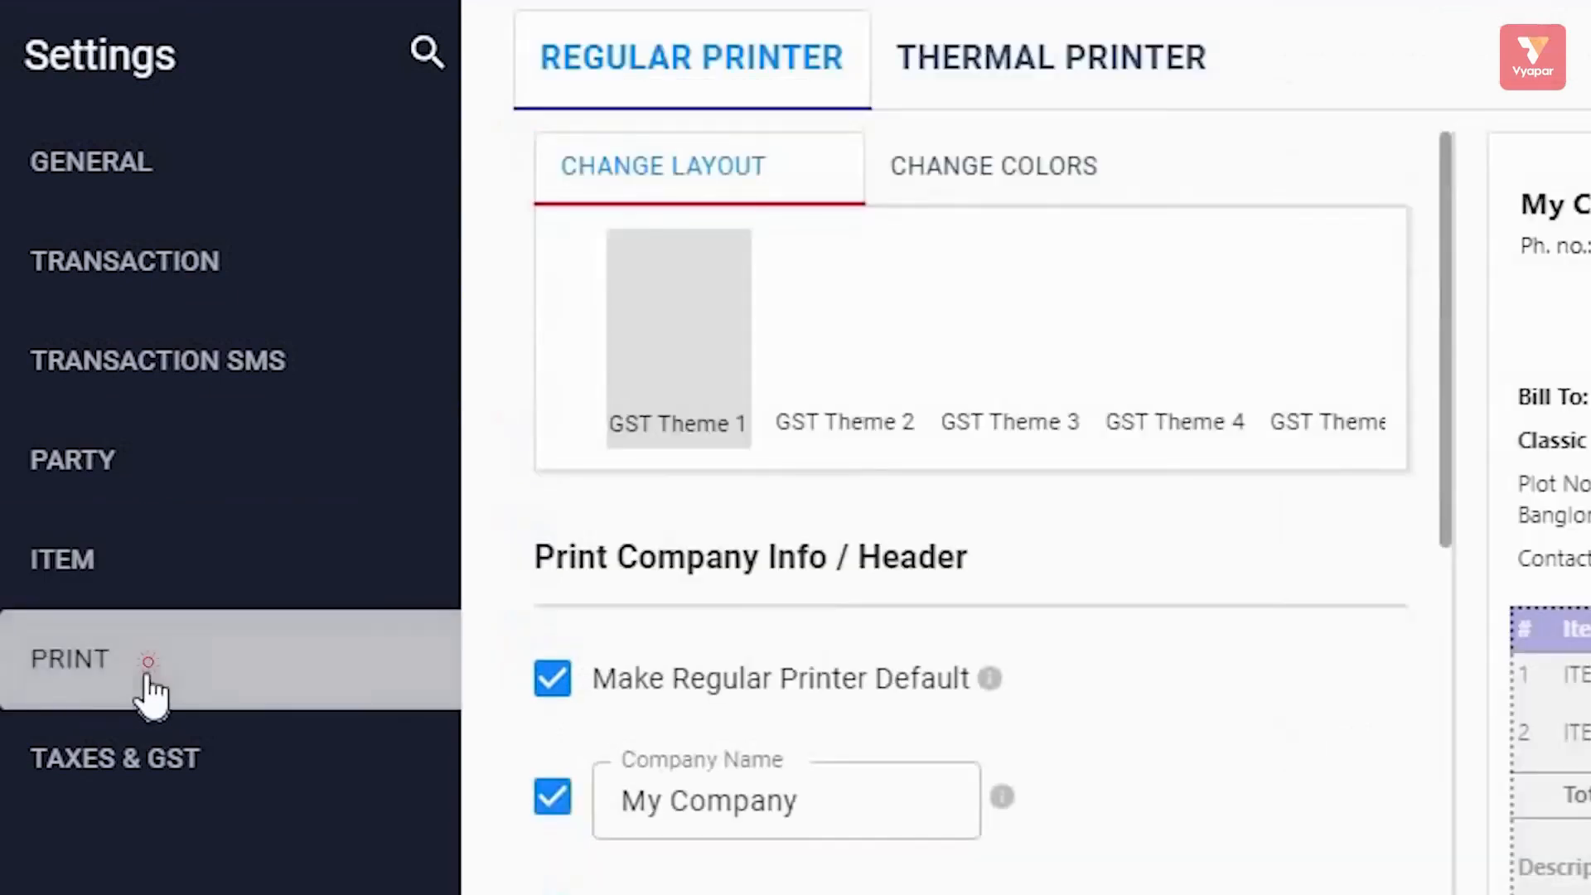
pyautogui.click(150, 754)
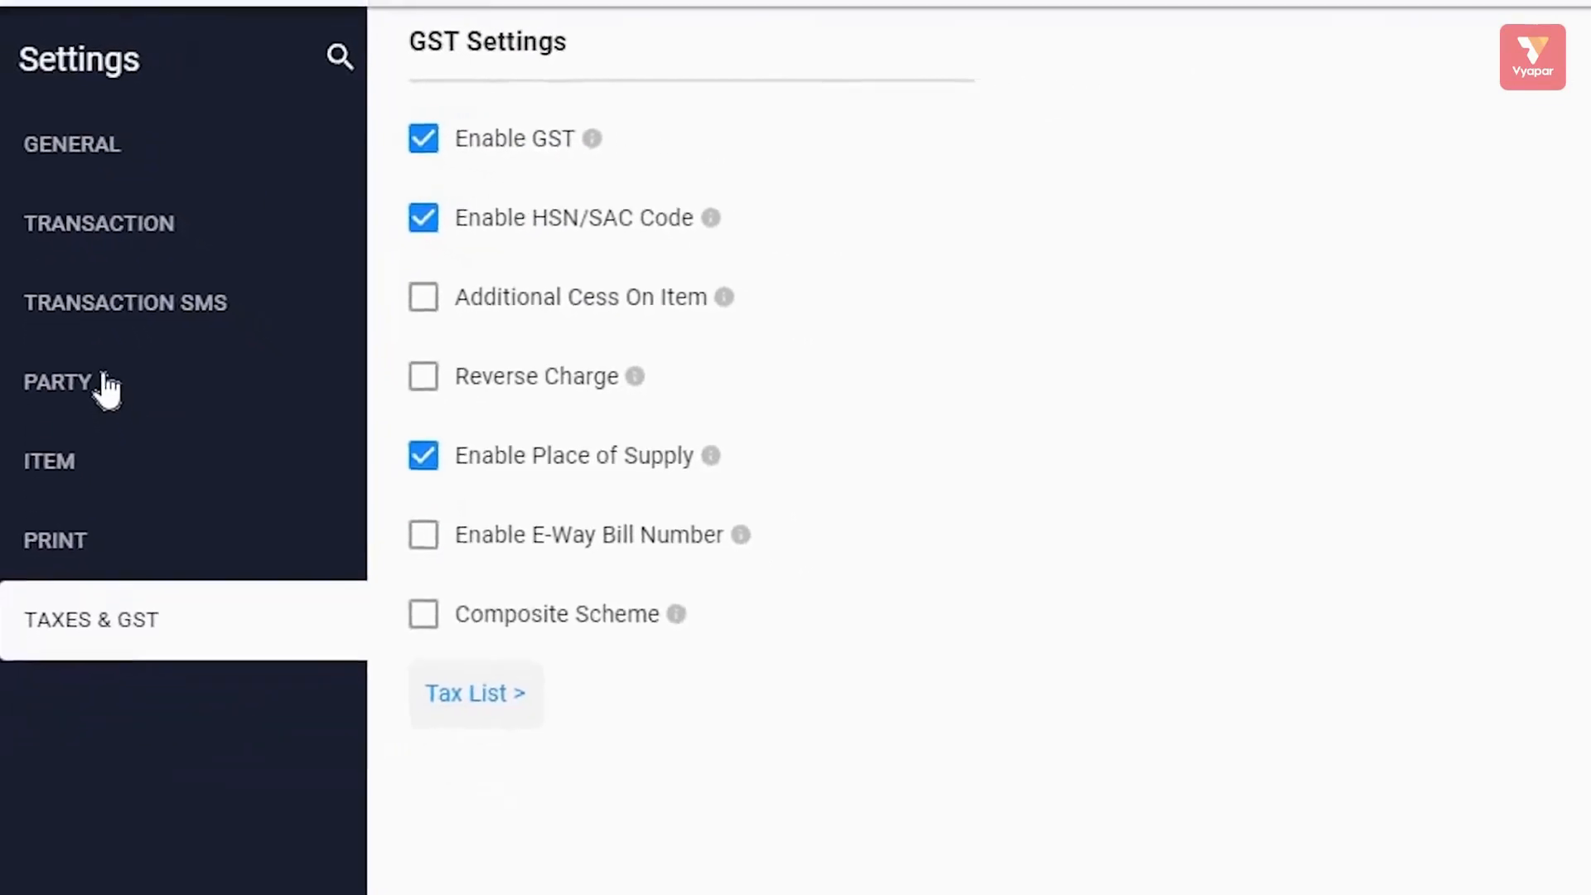
pyautogui.click(87, 465)
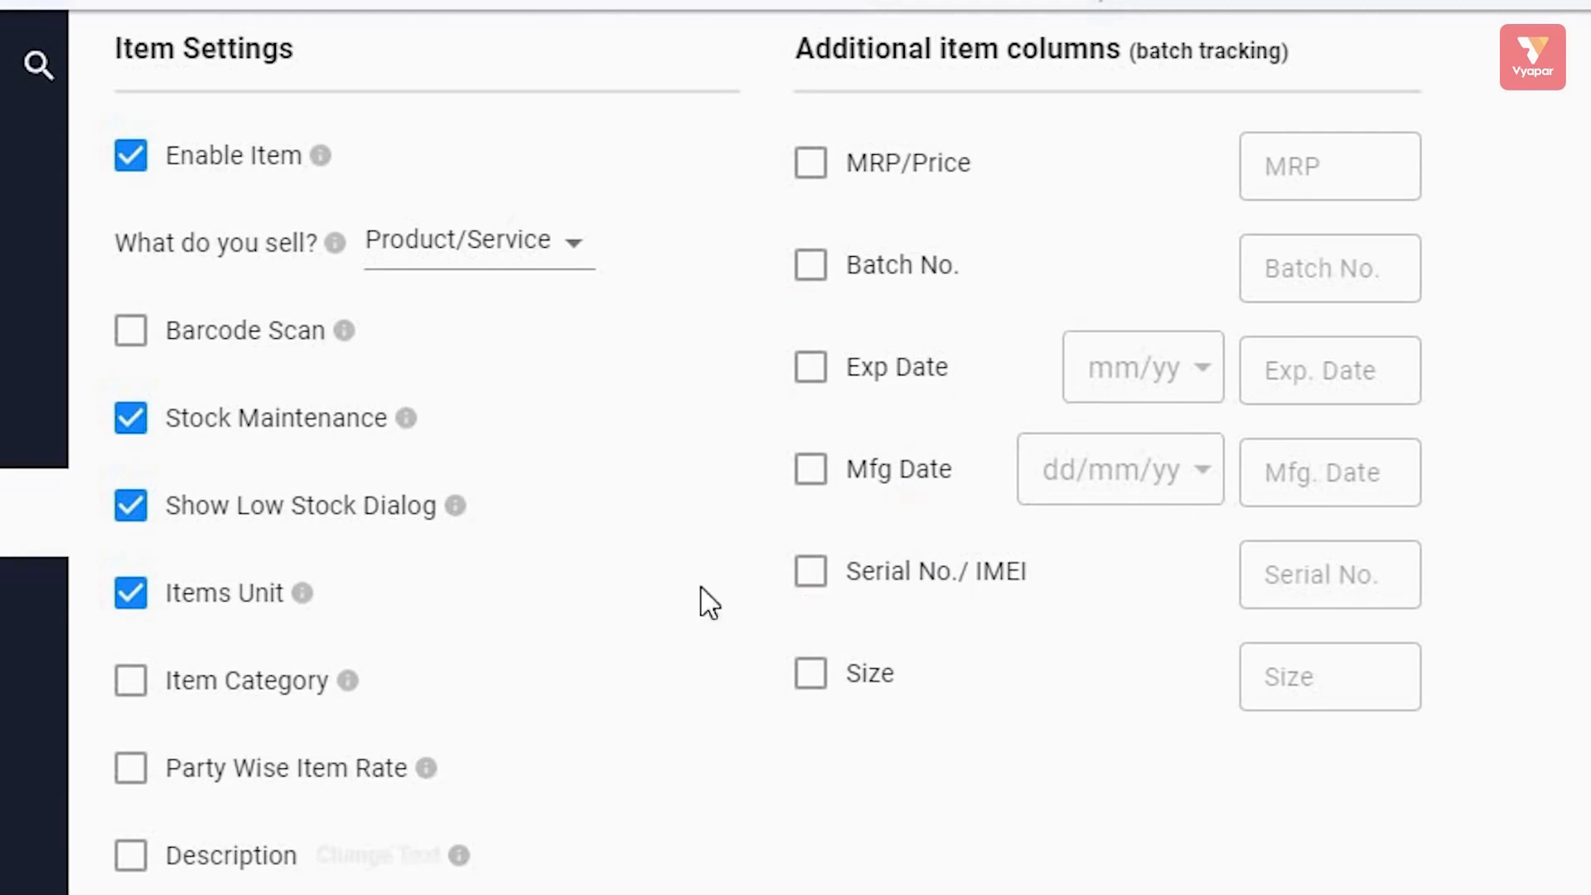
# Tick the MRP/Price, Batch No., Exp Date, Mfg Date, Serial No./IMEI and Size item columns, then close Settings.
pyautogui.click(815, 176)
pyautogui.click(810, 383)
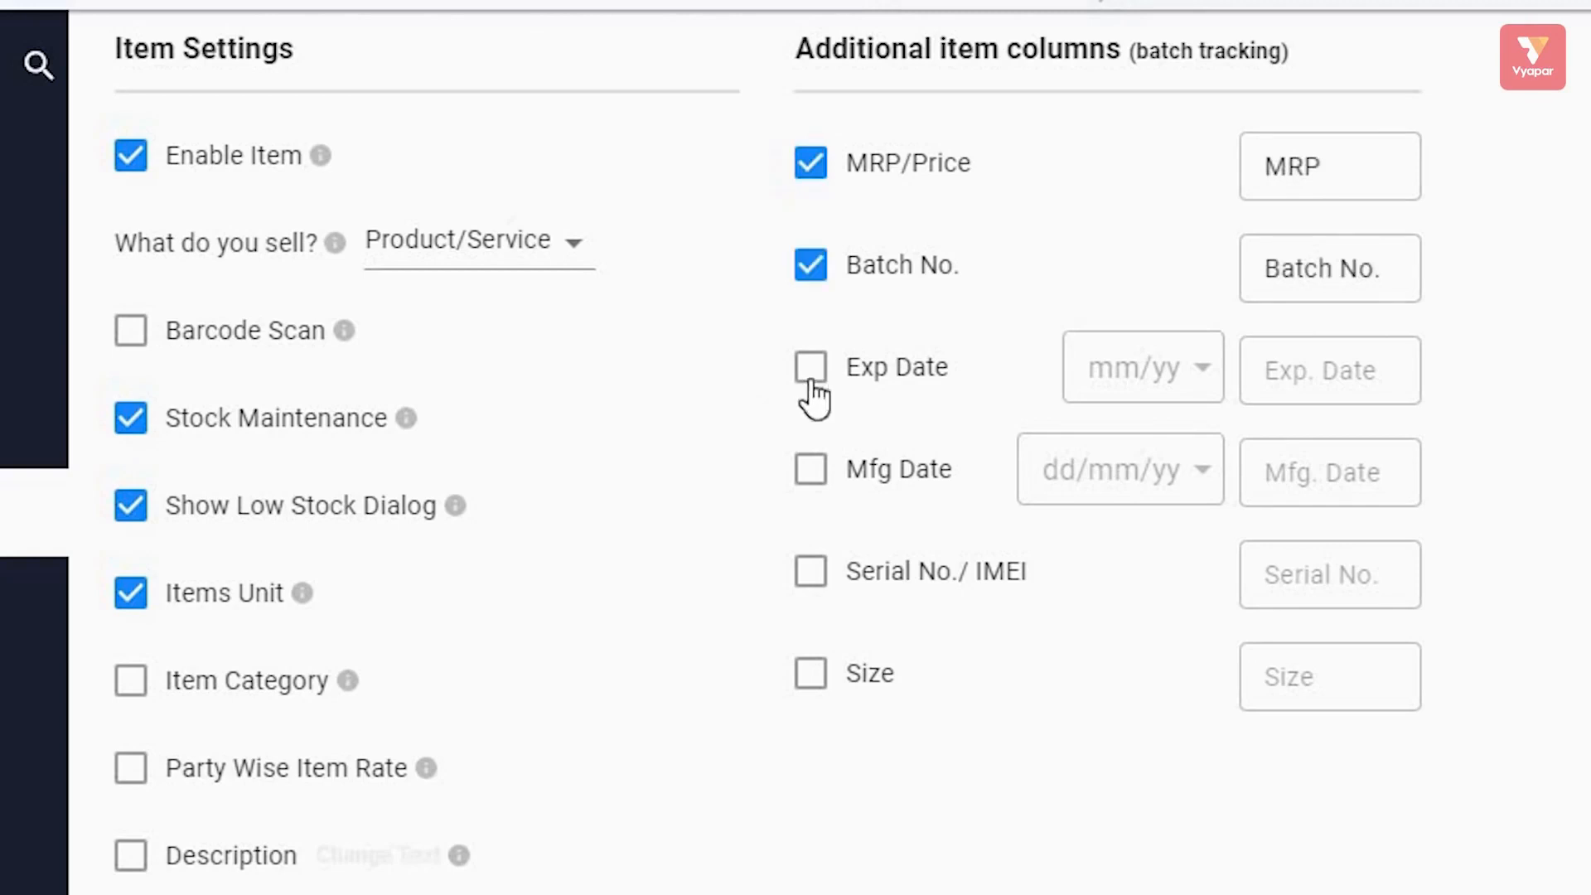
pyautogui.click(810, 574)
pyautogui.click(810, 678)
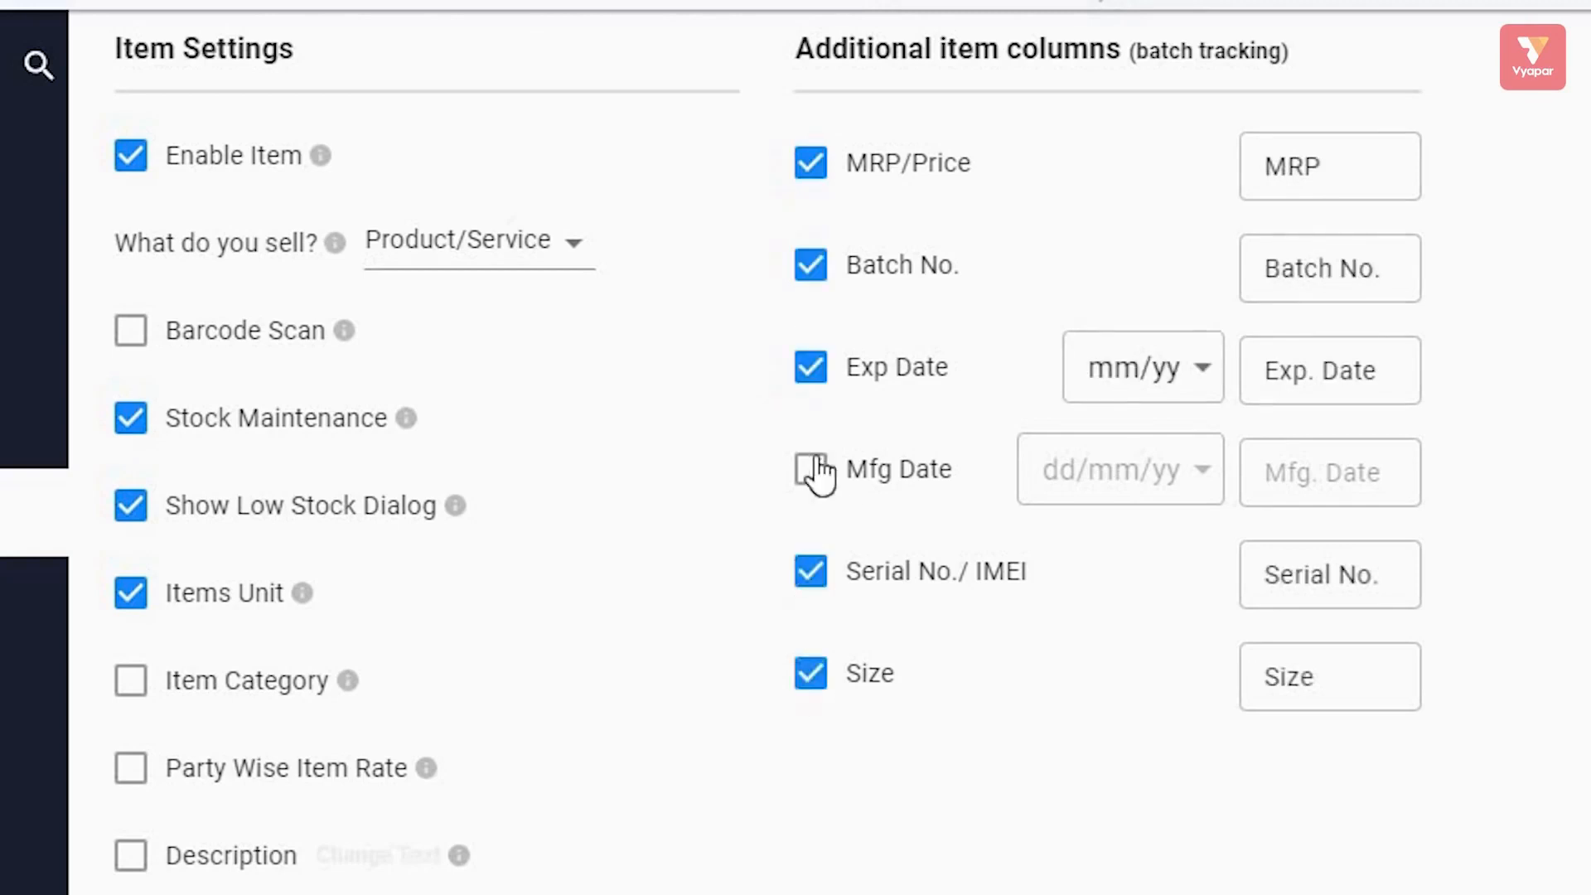
pyautogui.click(812, 470)
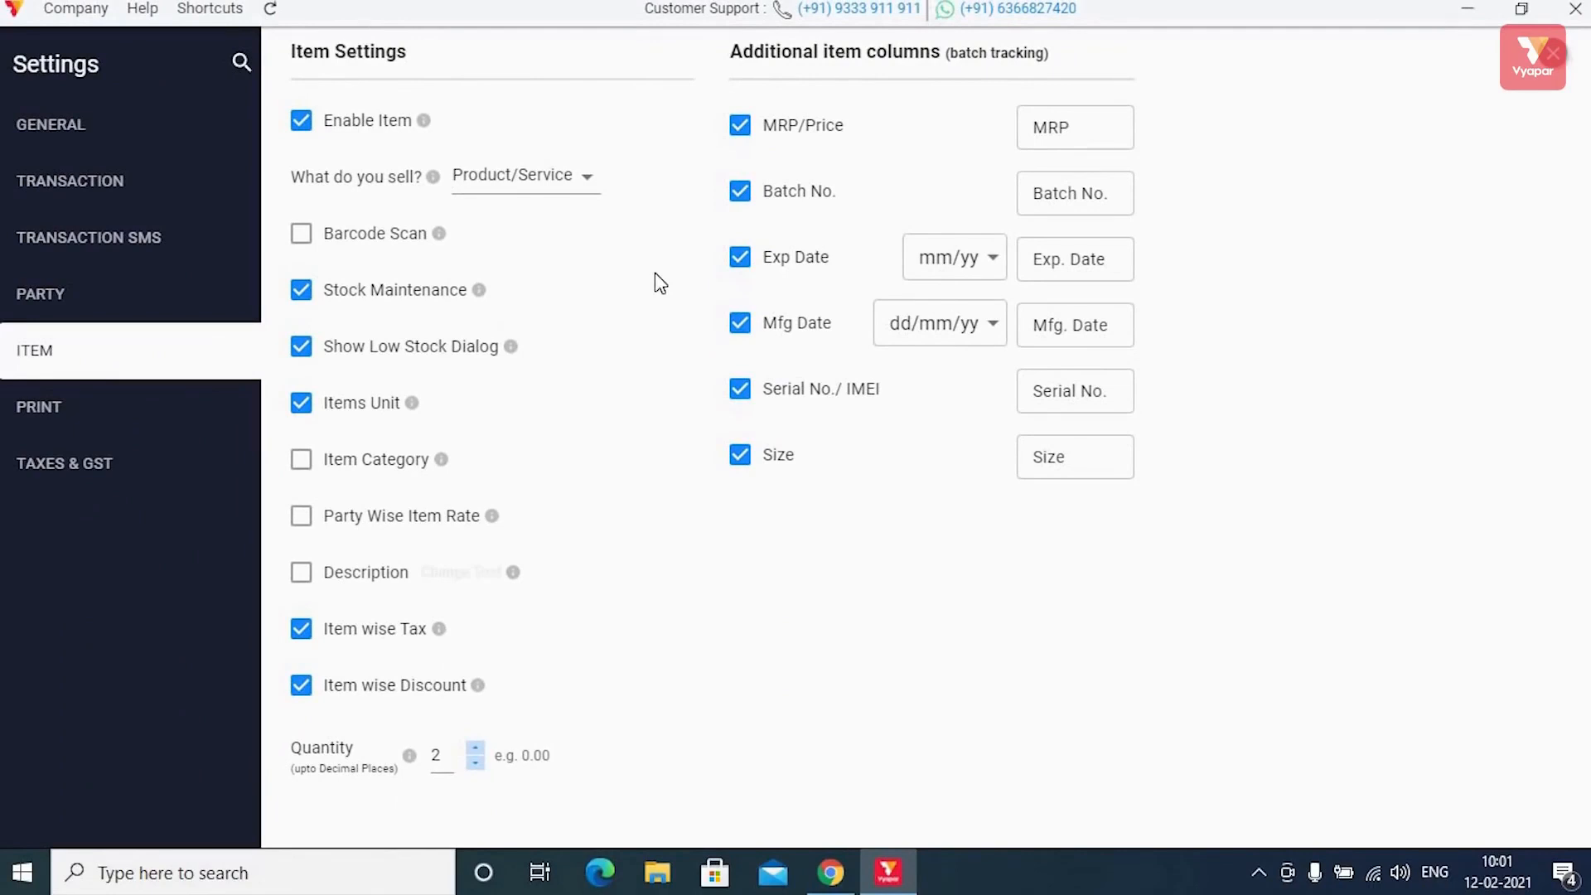
pyautogui.click(1550, 88)
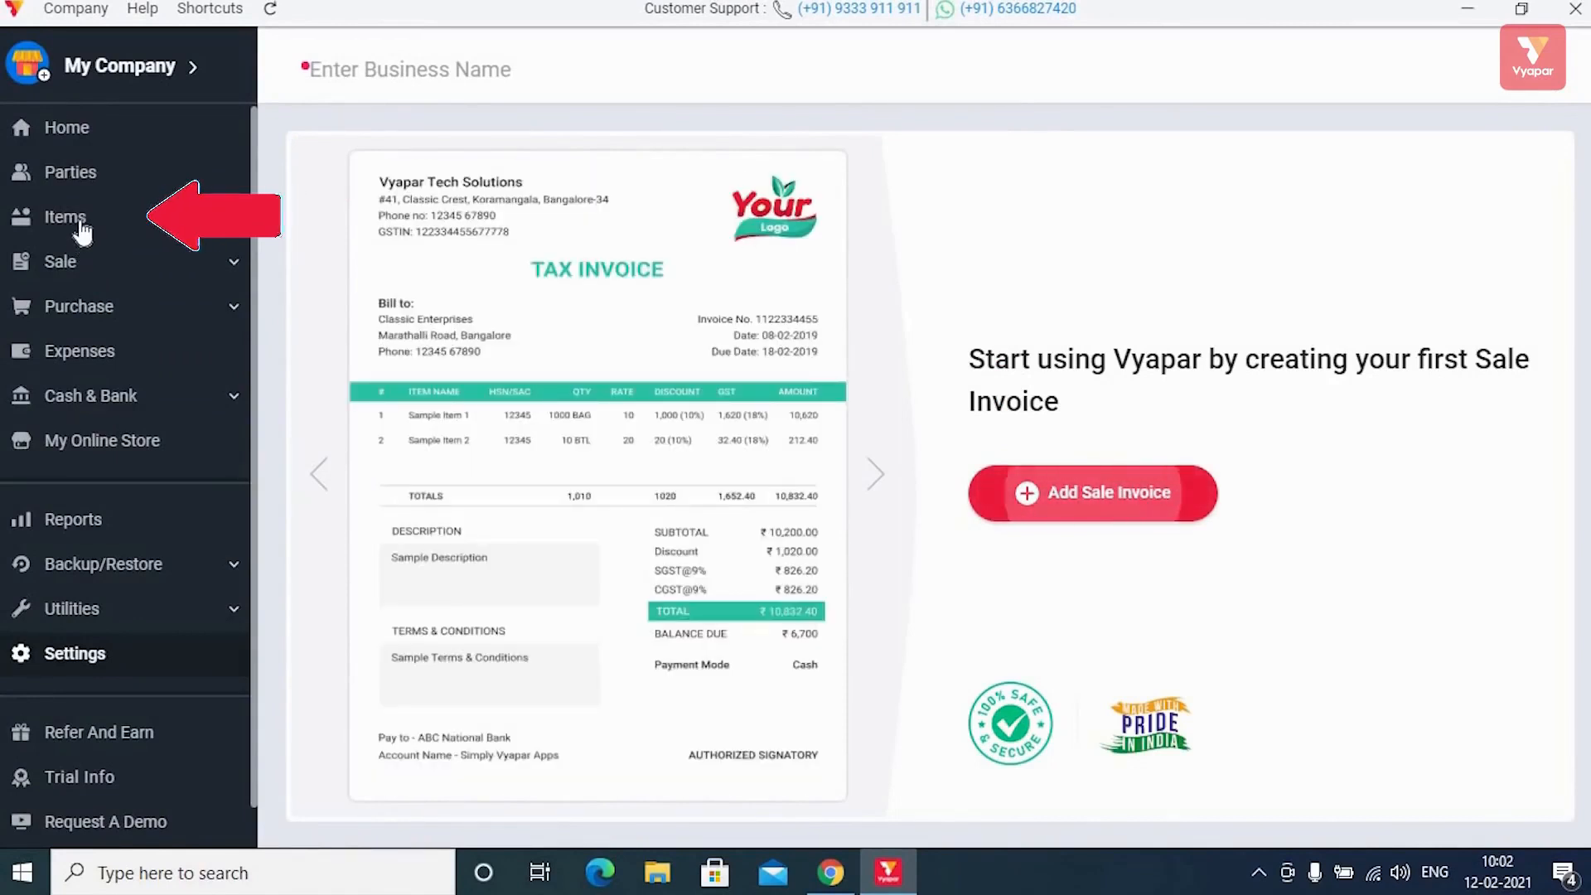
# Create a new product named Laptop with HSN 1244 and item code 245.
pyautogui.click(82, 230)
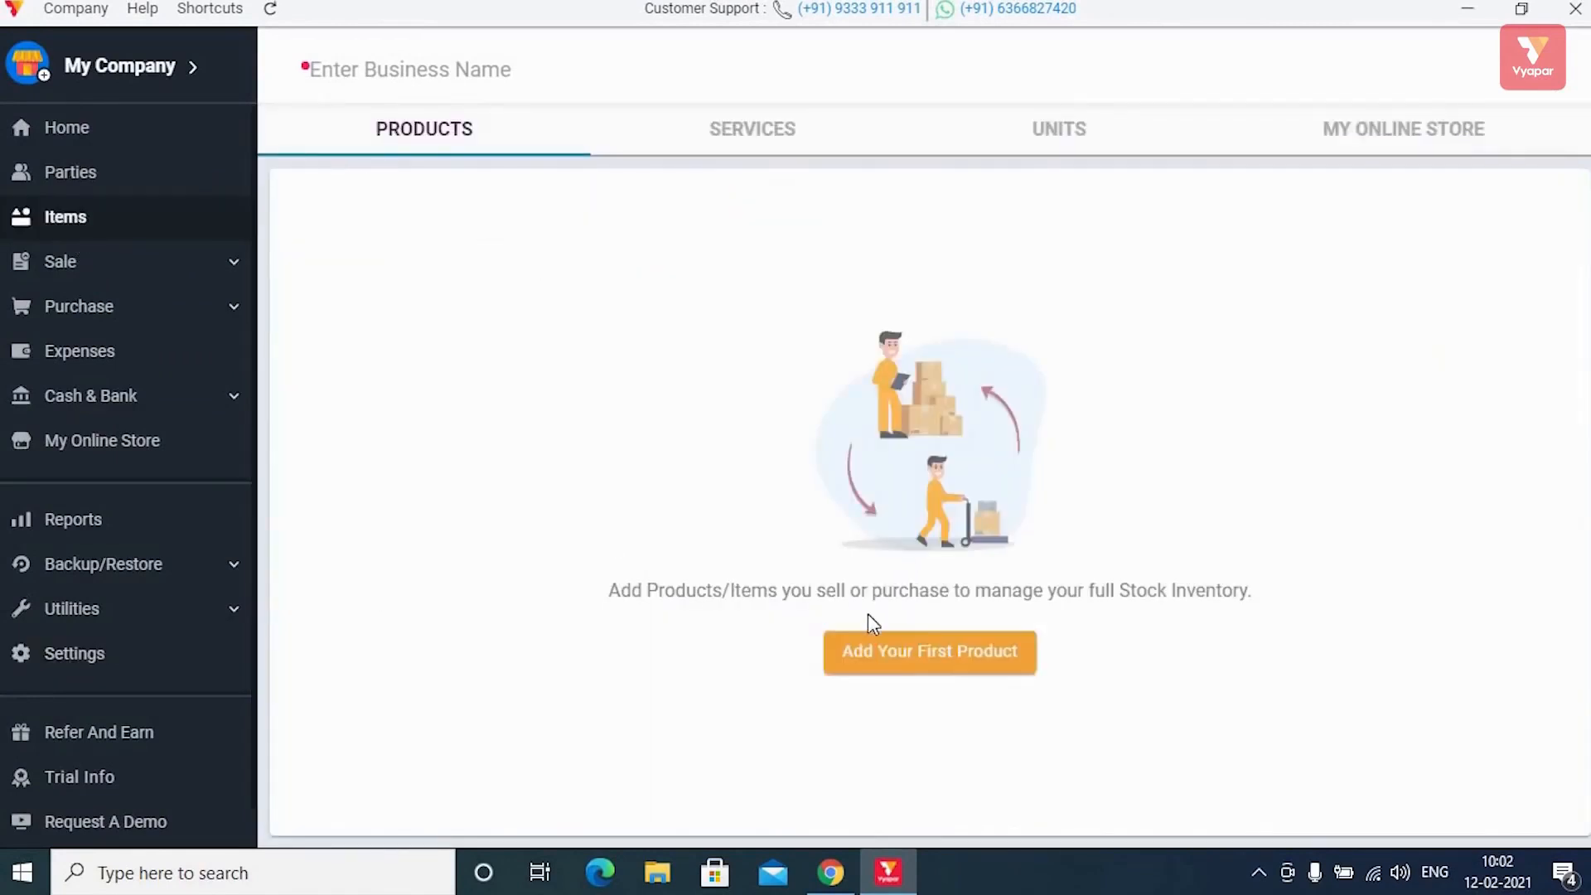
pyautogui.click(896, 654)
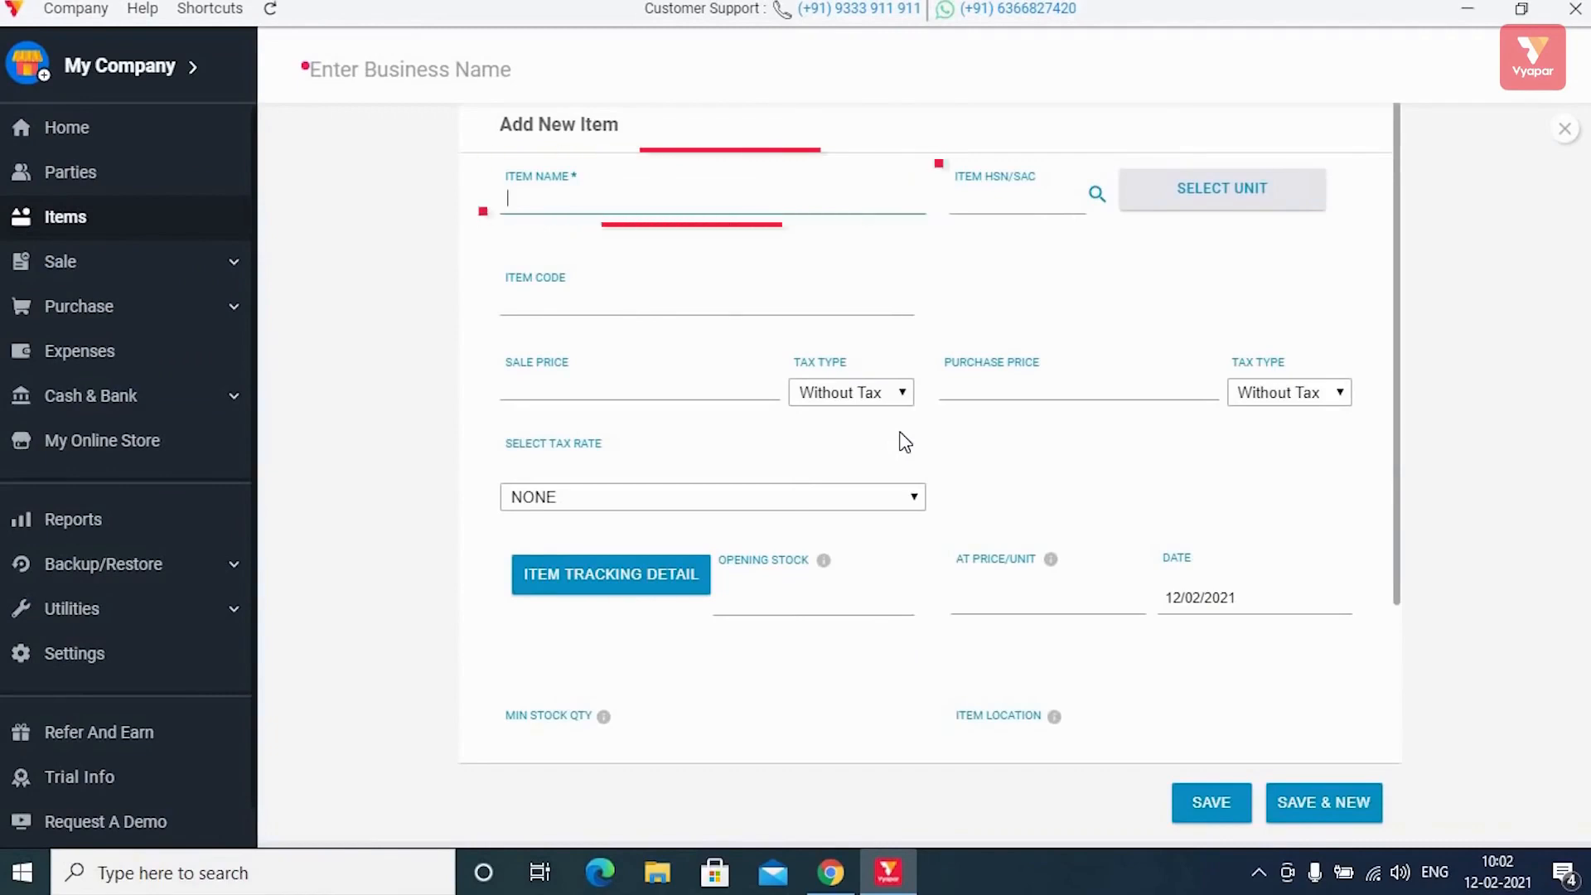
pyautogui.write('Laptop')
pyautogui.press('Tab')
pyautogui.write('124')
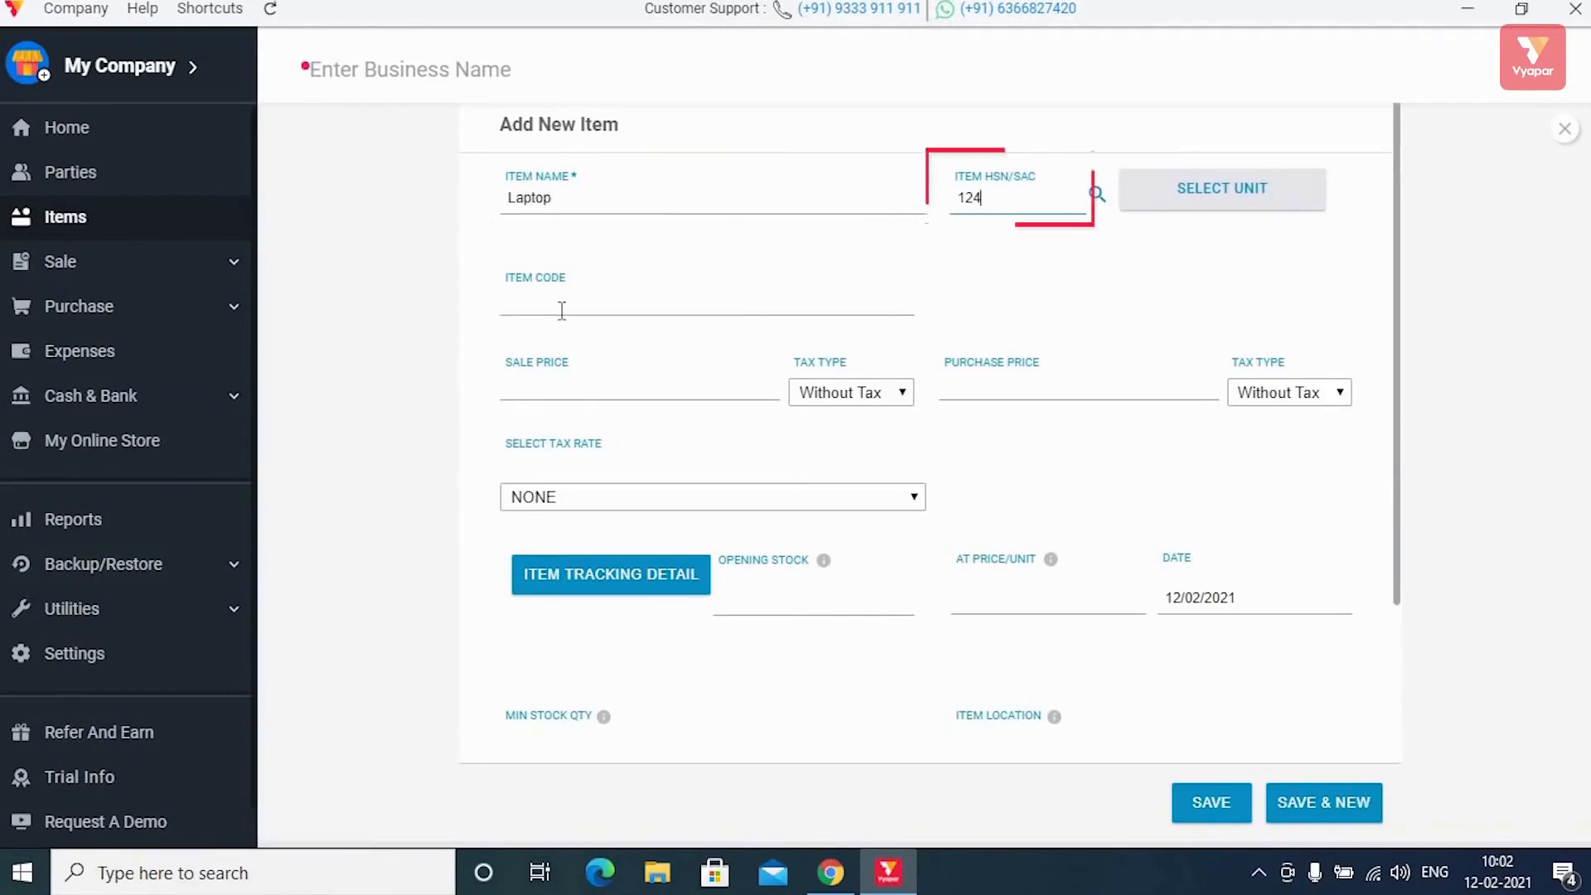
pyautogui.write('4')
pyautogui.click(562, 310)
pyautogui.write('24')
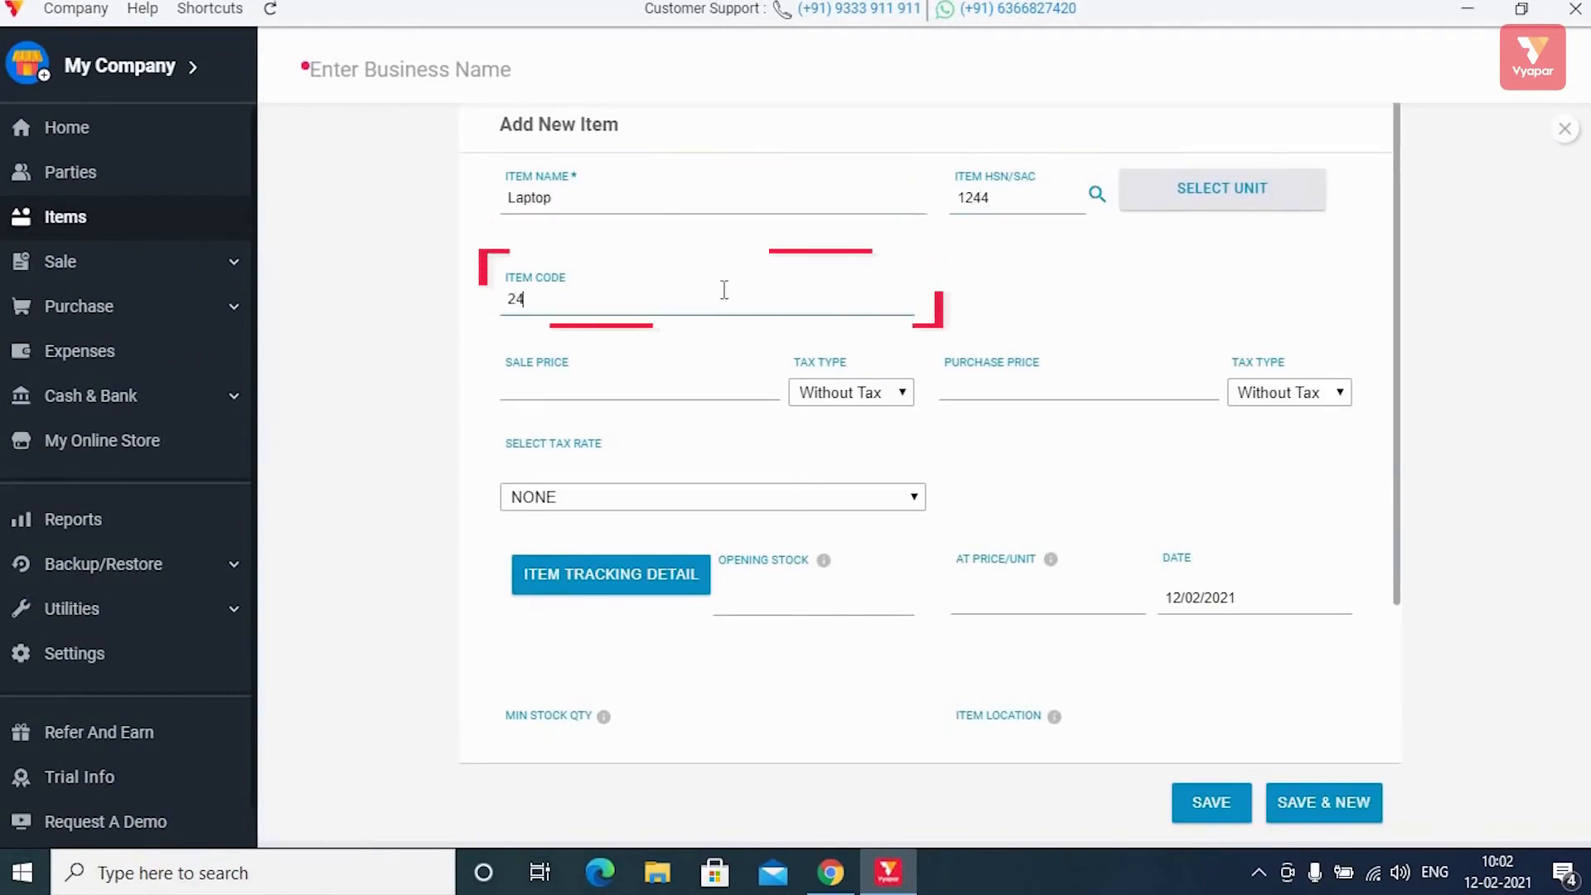
pyautogui.write('5')
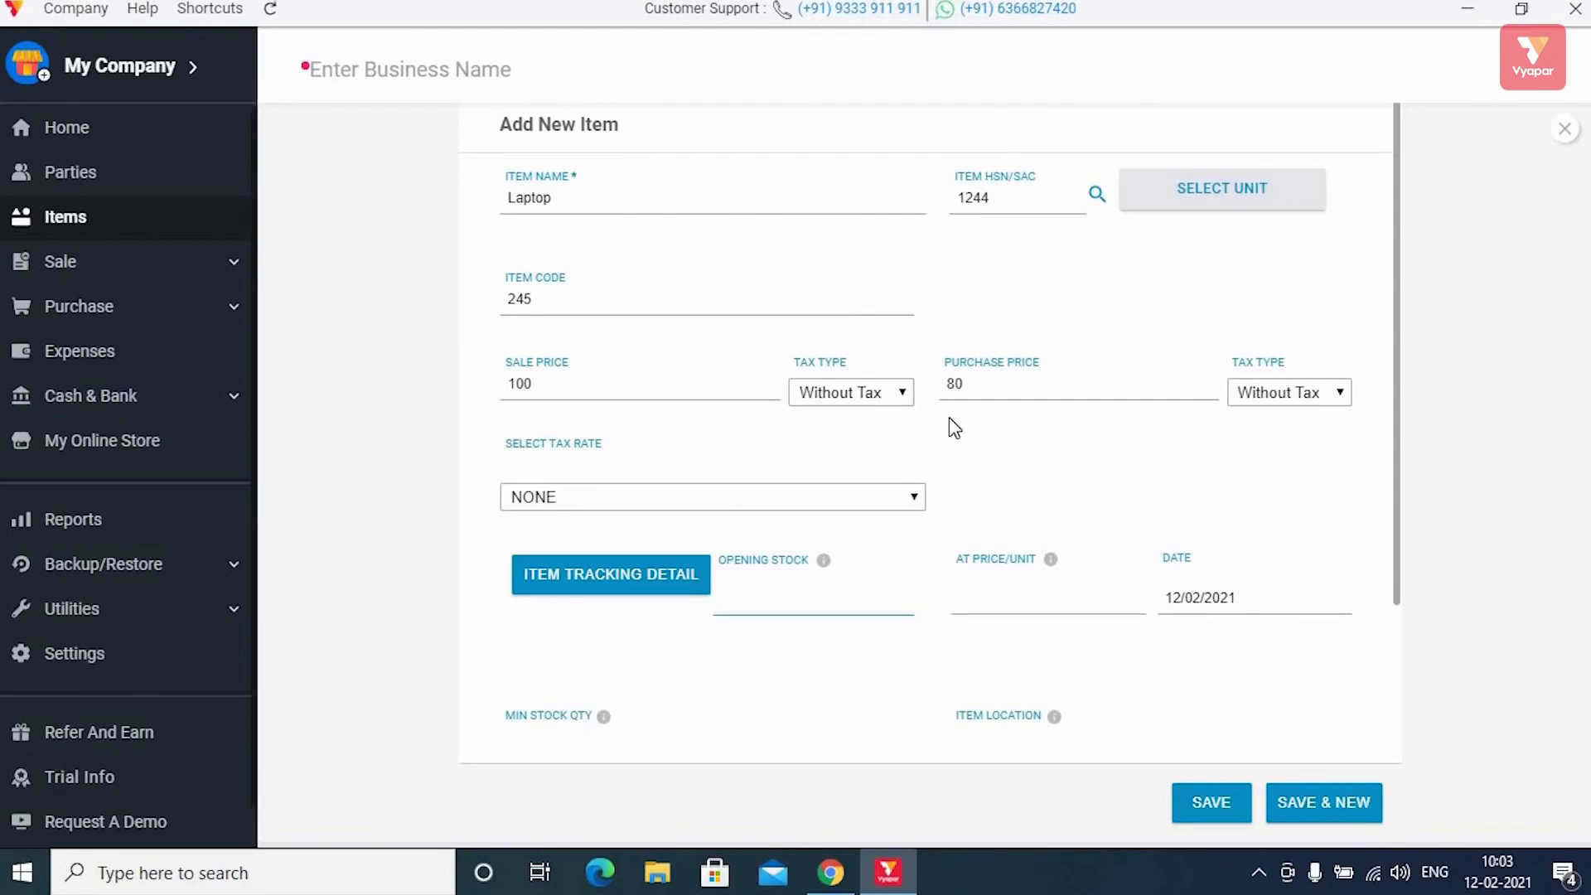
pyautogui.scroll(-3, 946, 420)
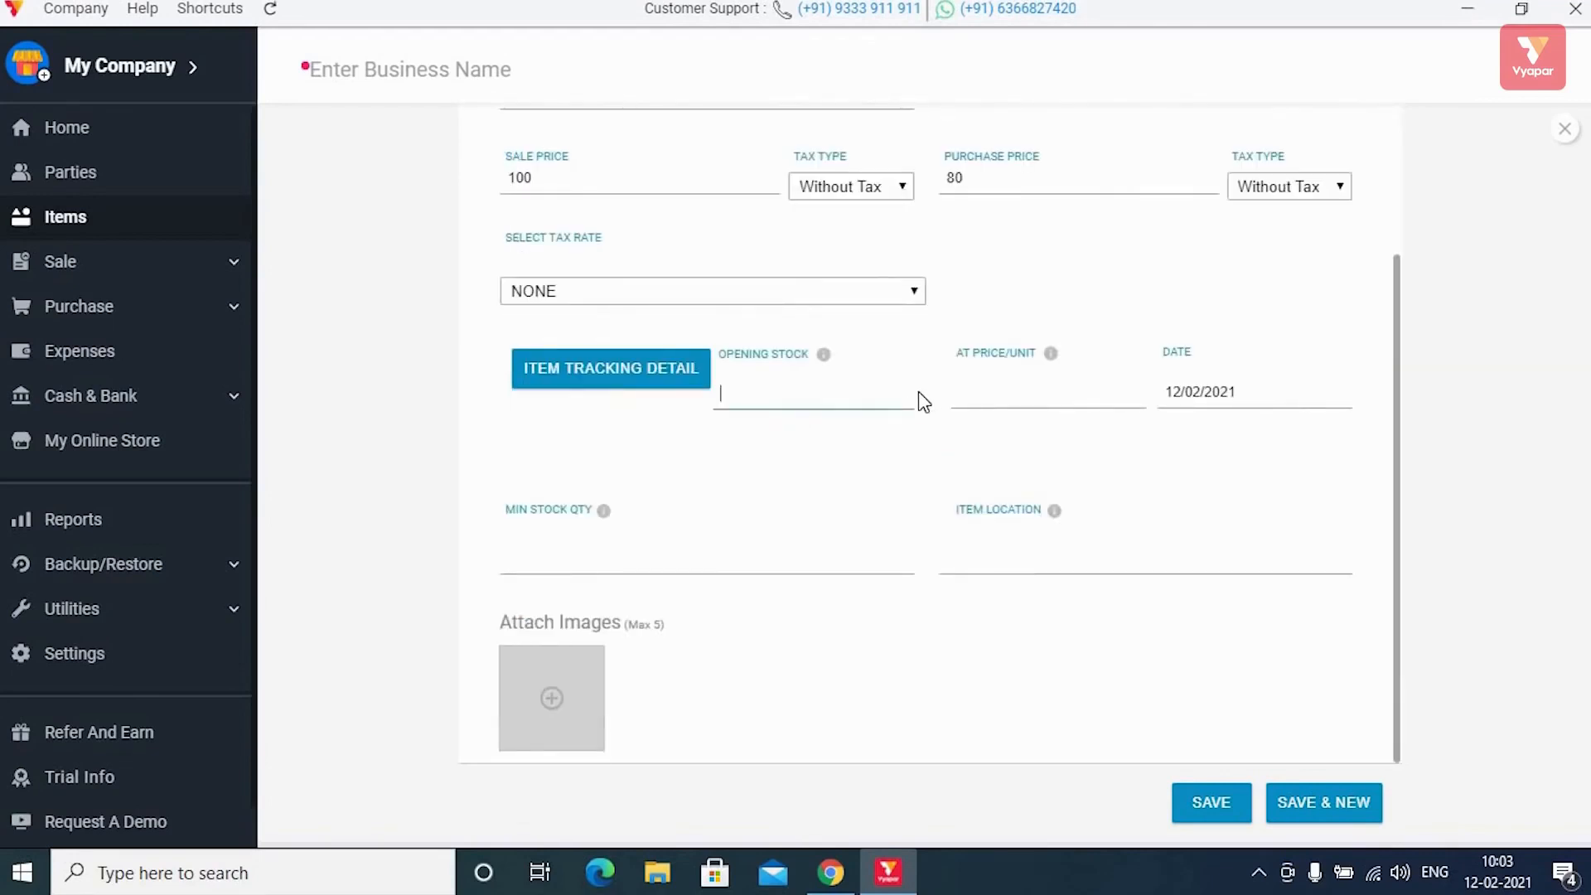
pyautogui.scroll(3, 918, 389)
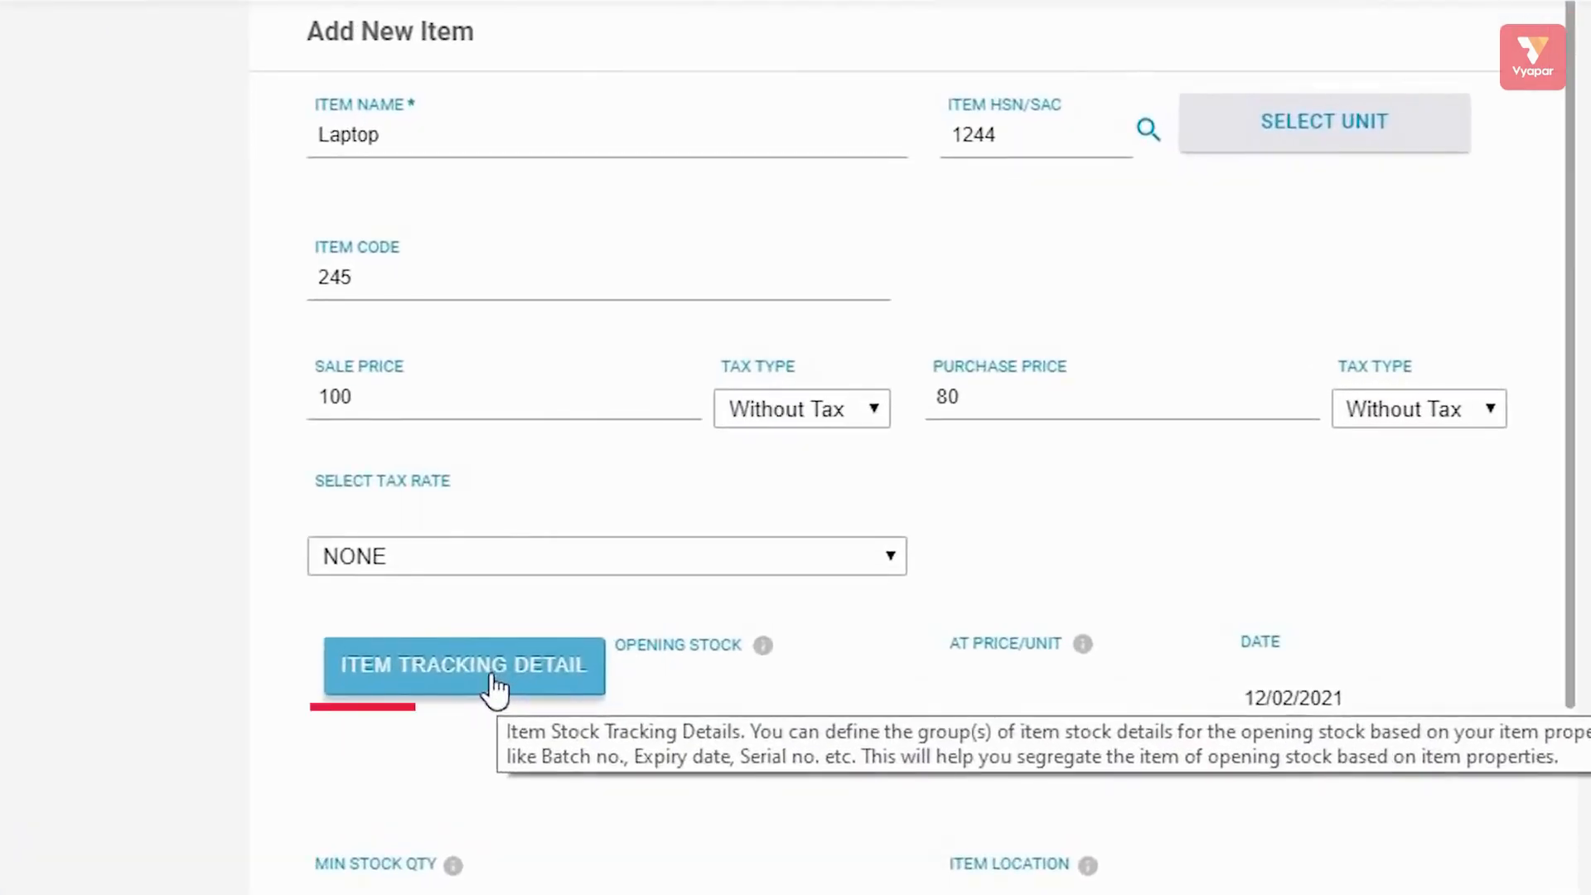
pyautogui.click(630, 583)
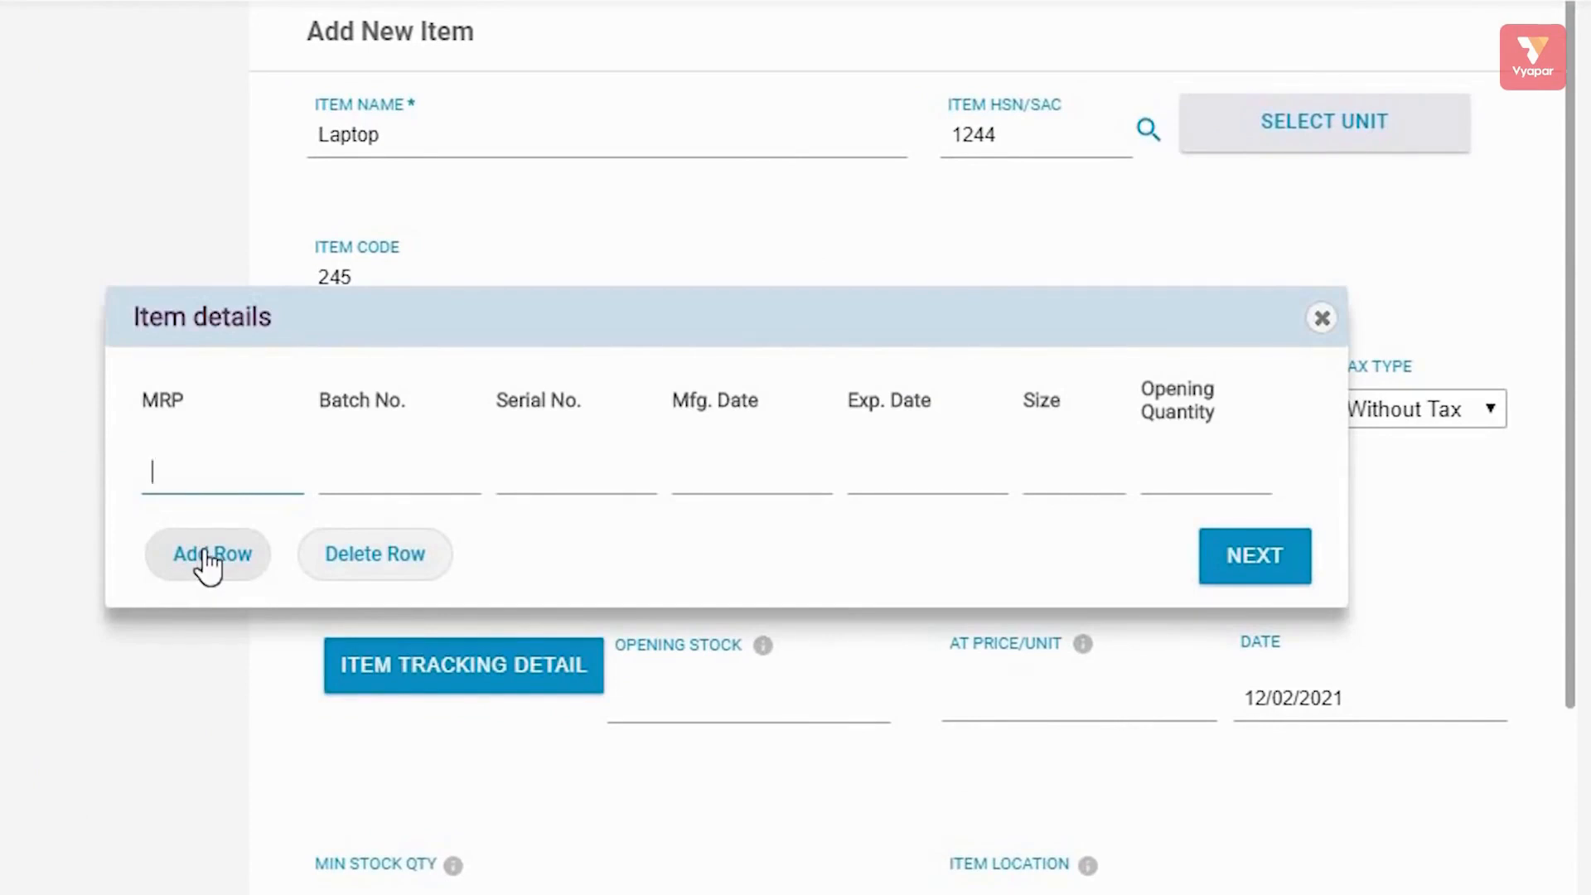
pyautogui.click(207, 555)
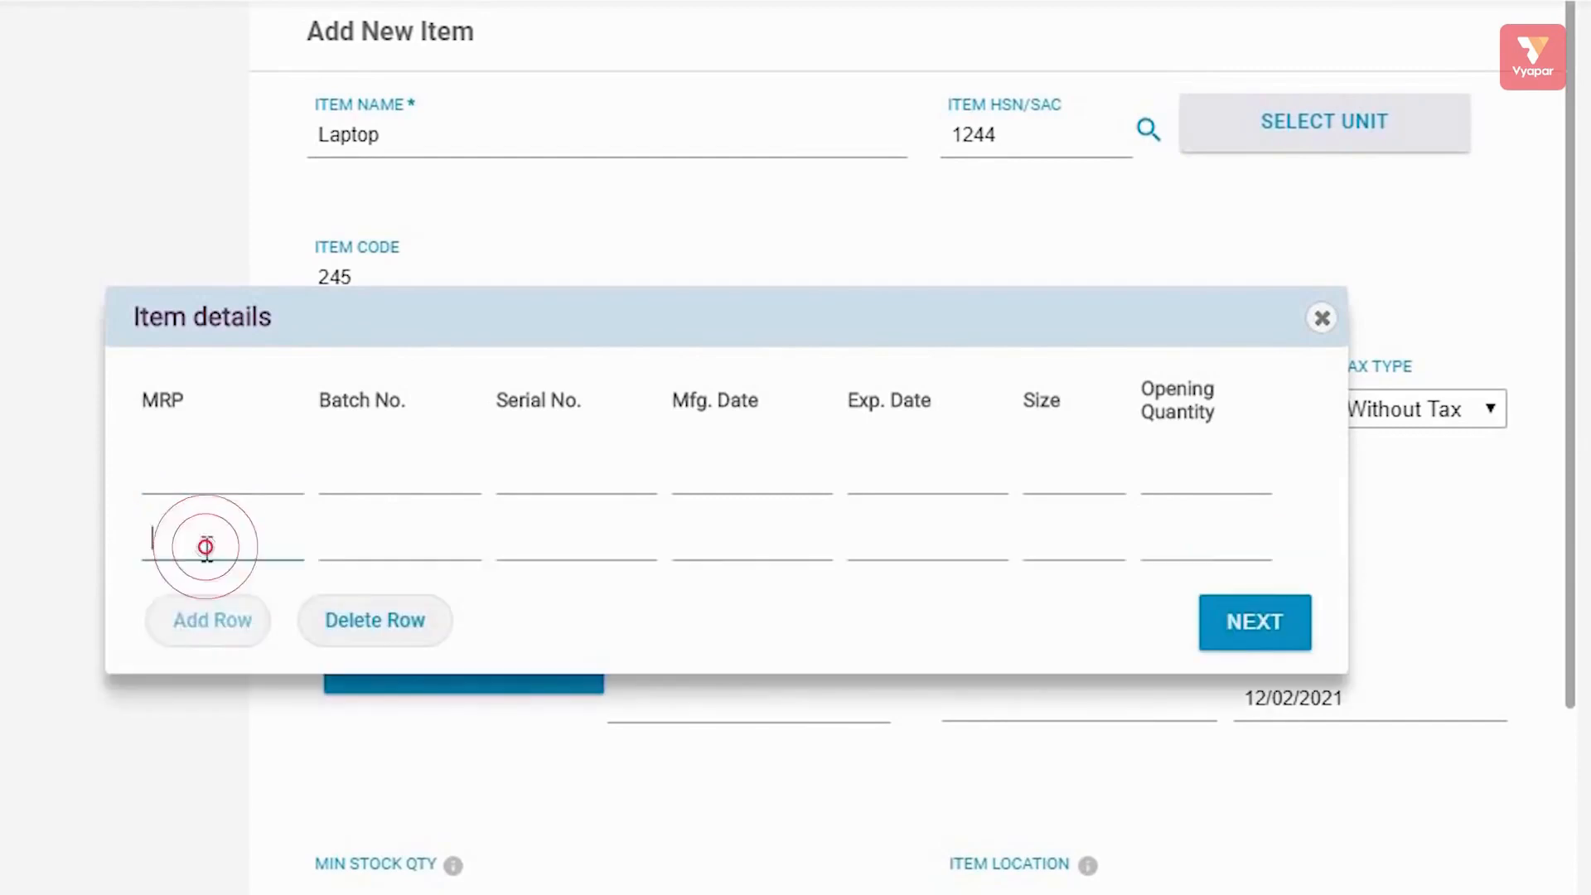
pyautogui.click(217, 612)
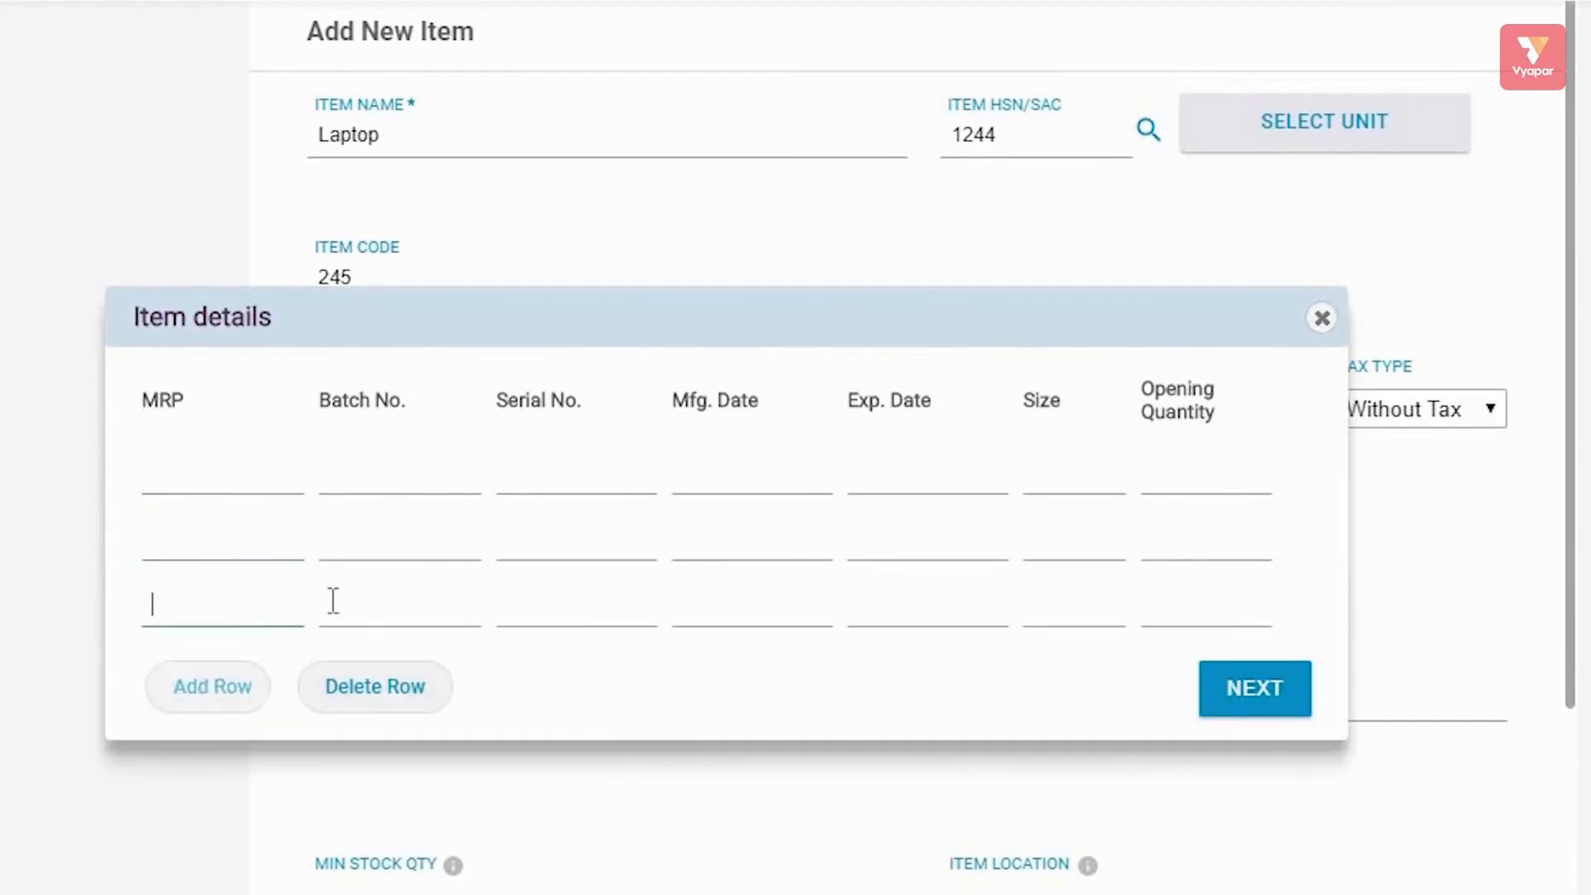
pyautogui.click(1323, 319)
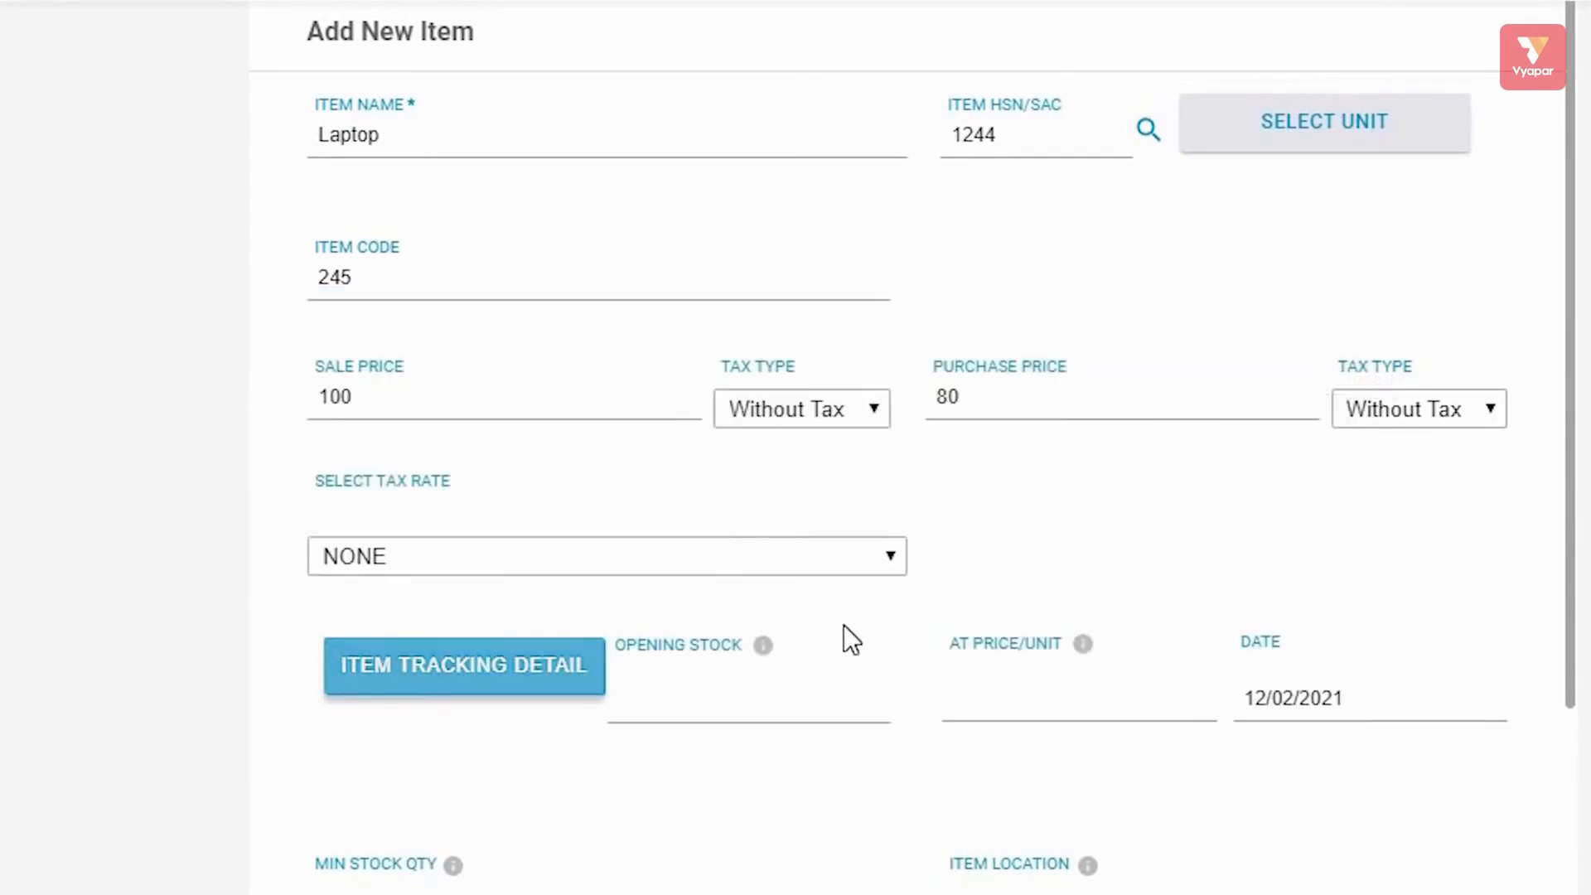
pyautogui.scroll(-3, 853, 630)
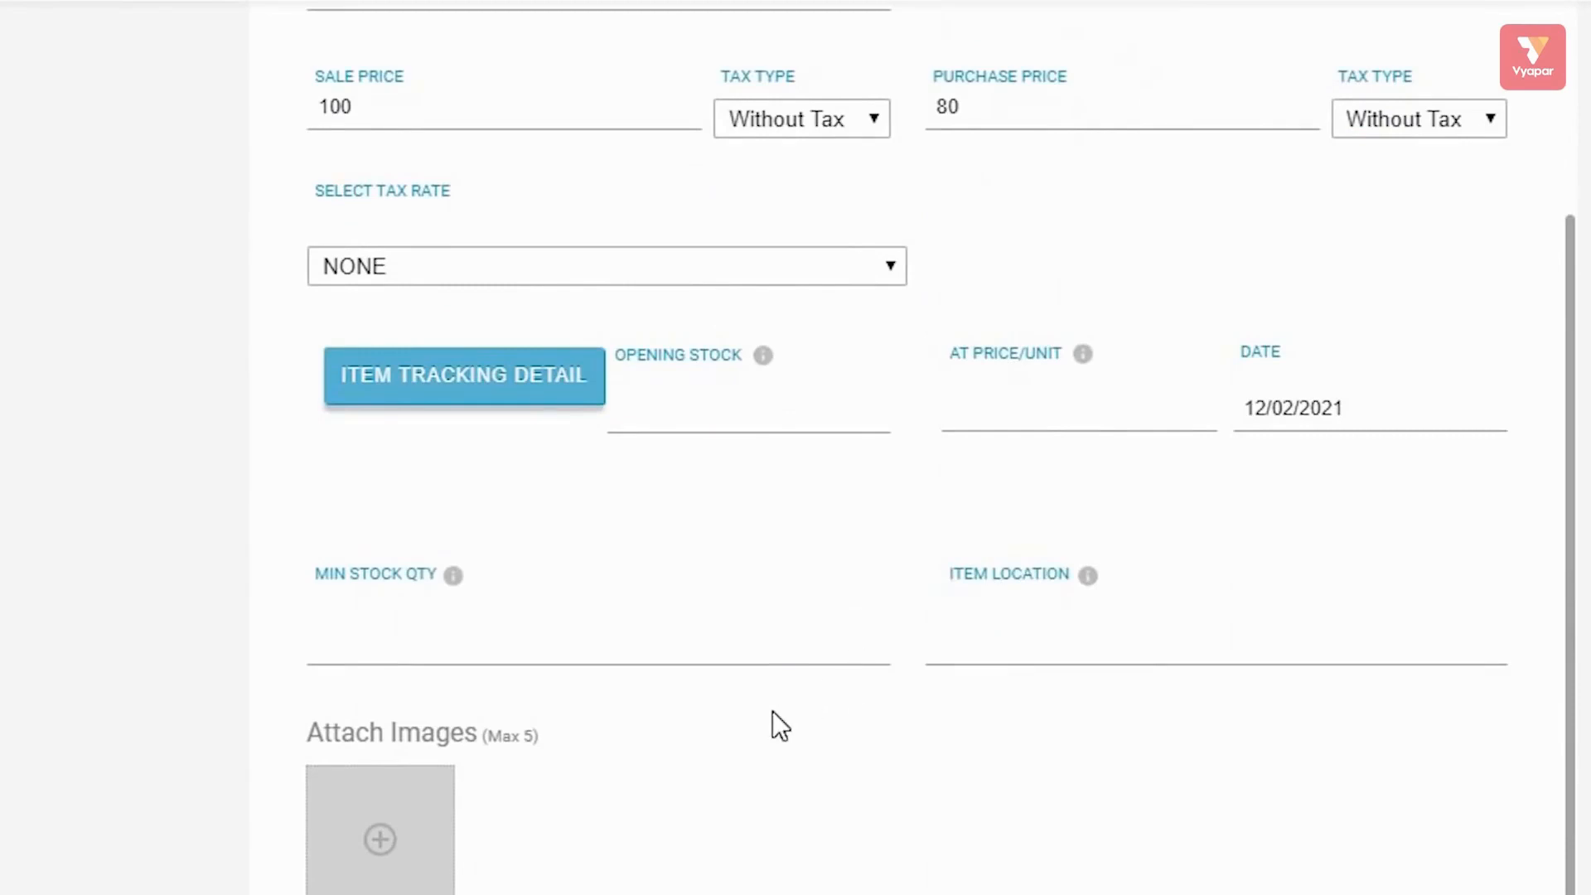
pyautogui.scroll(-1, 751, 716)
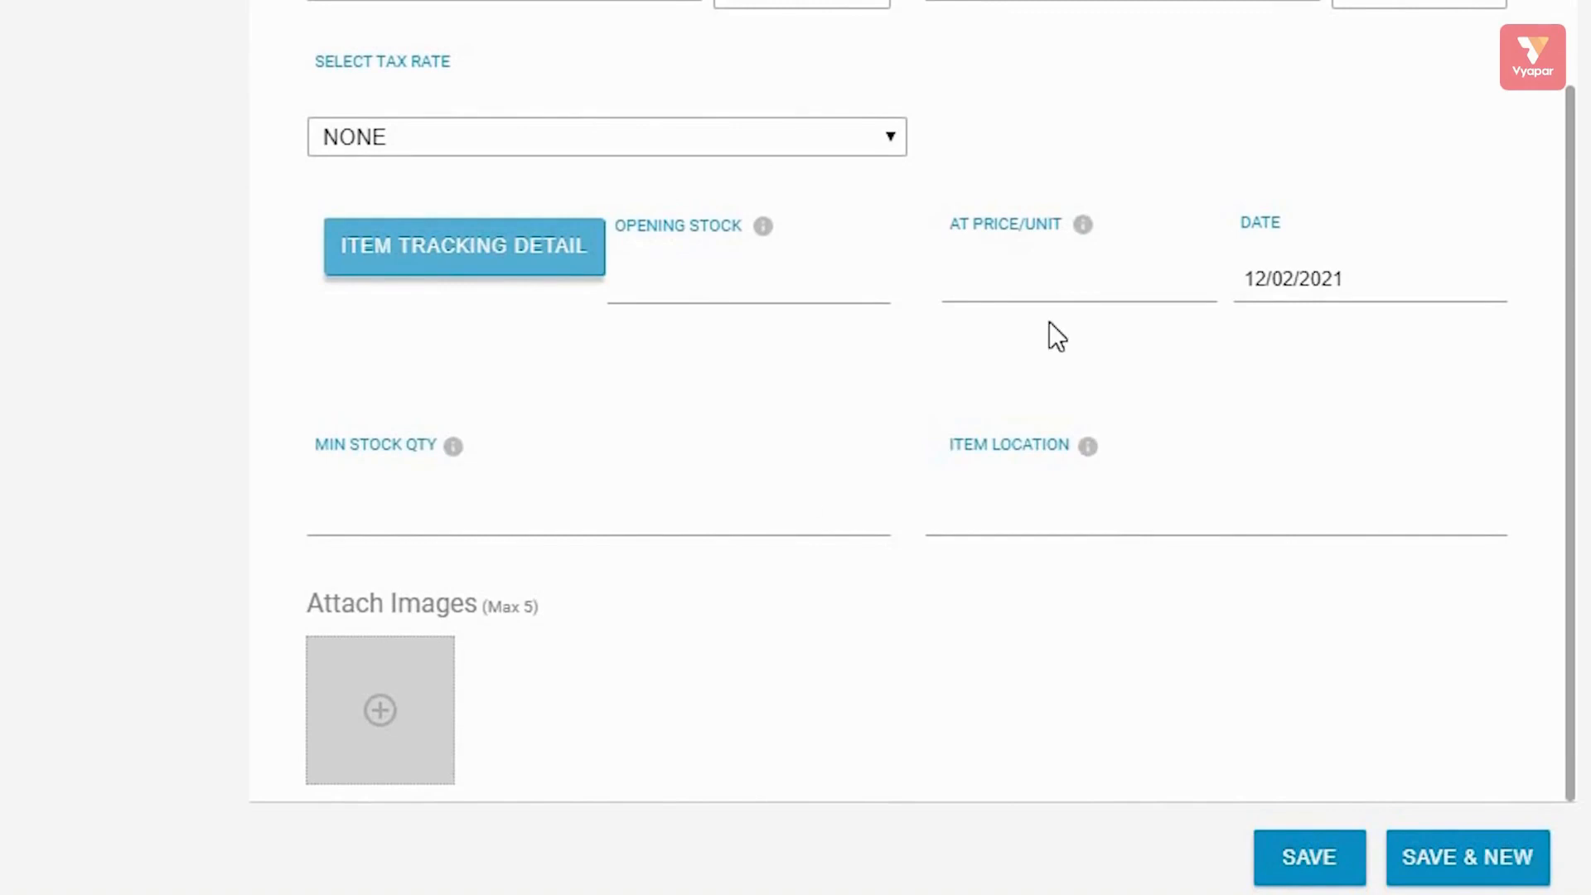
pyautogui.scroll(4, 1072, 298)
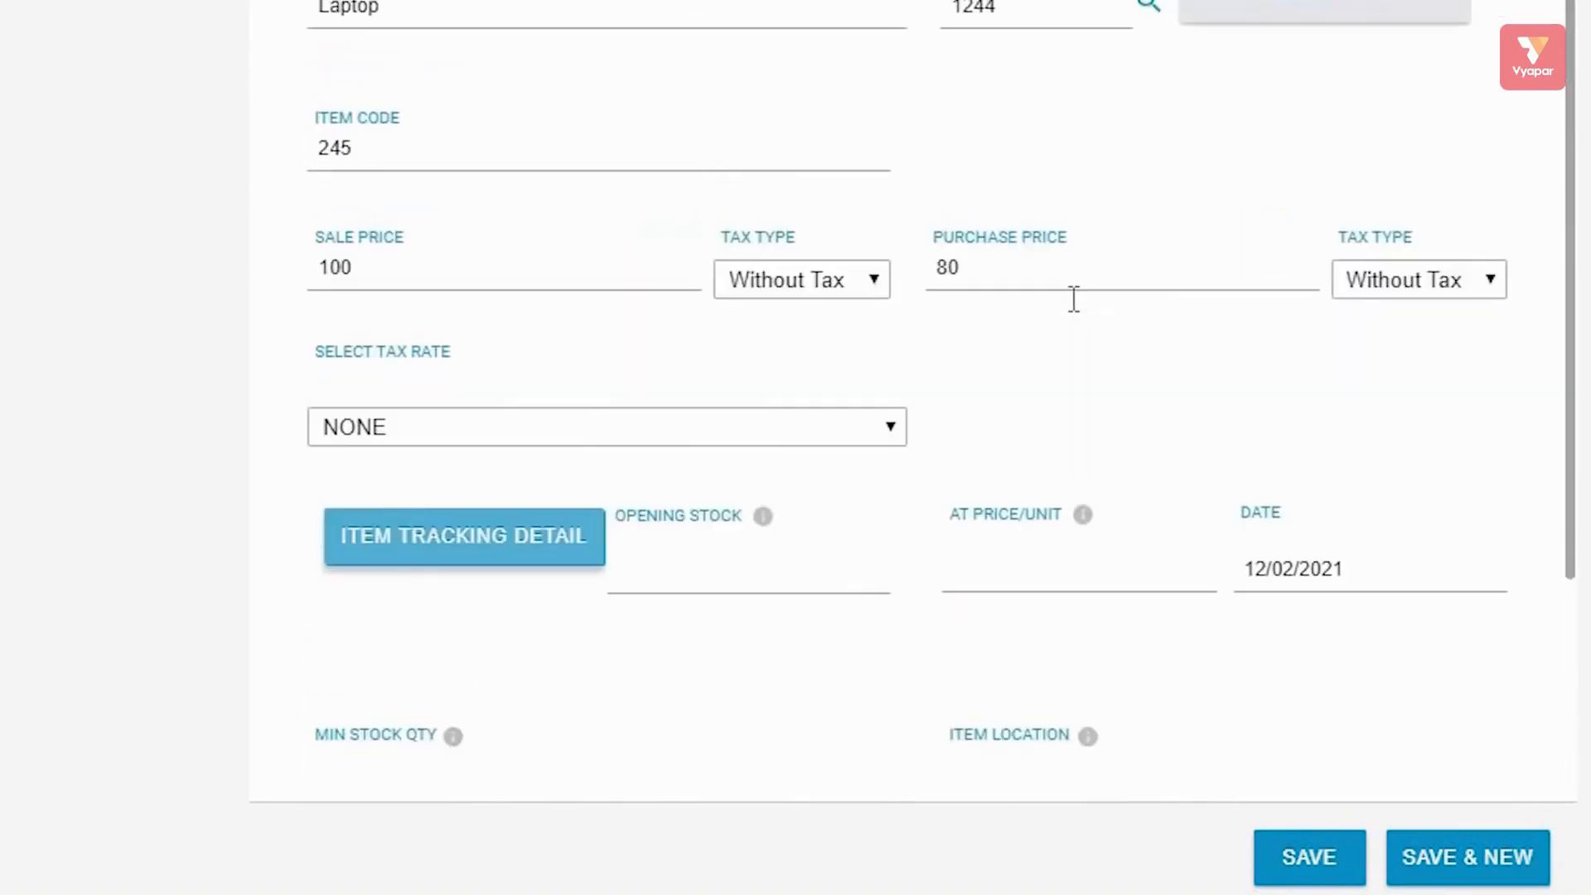
pyautogui.scroll(-4, 1074, 298)
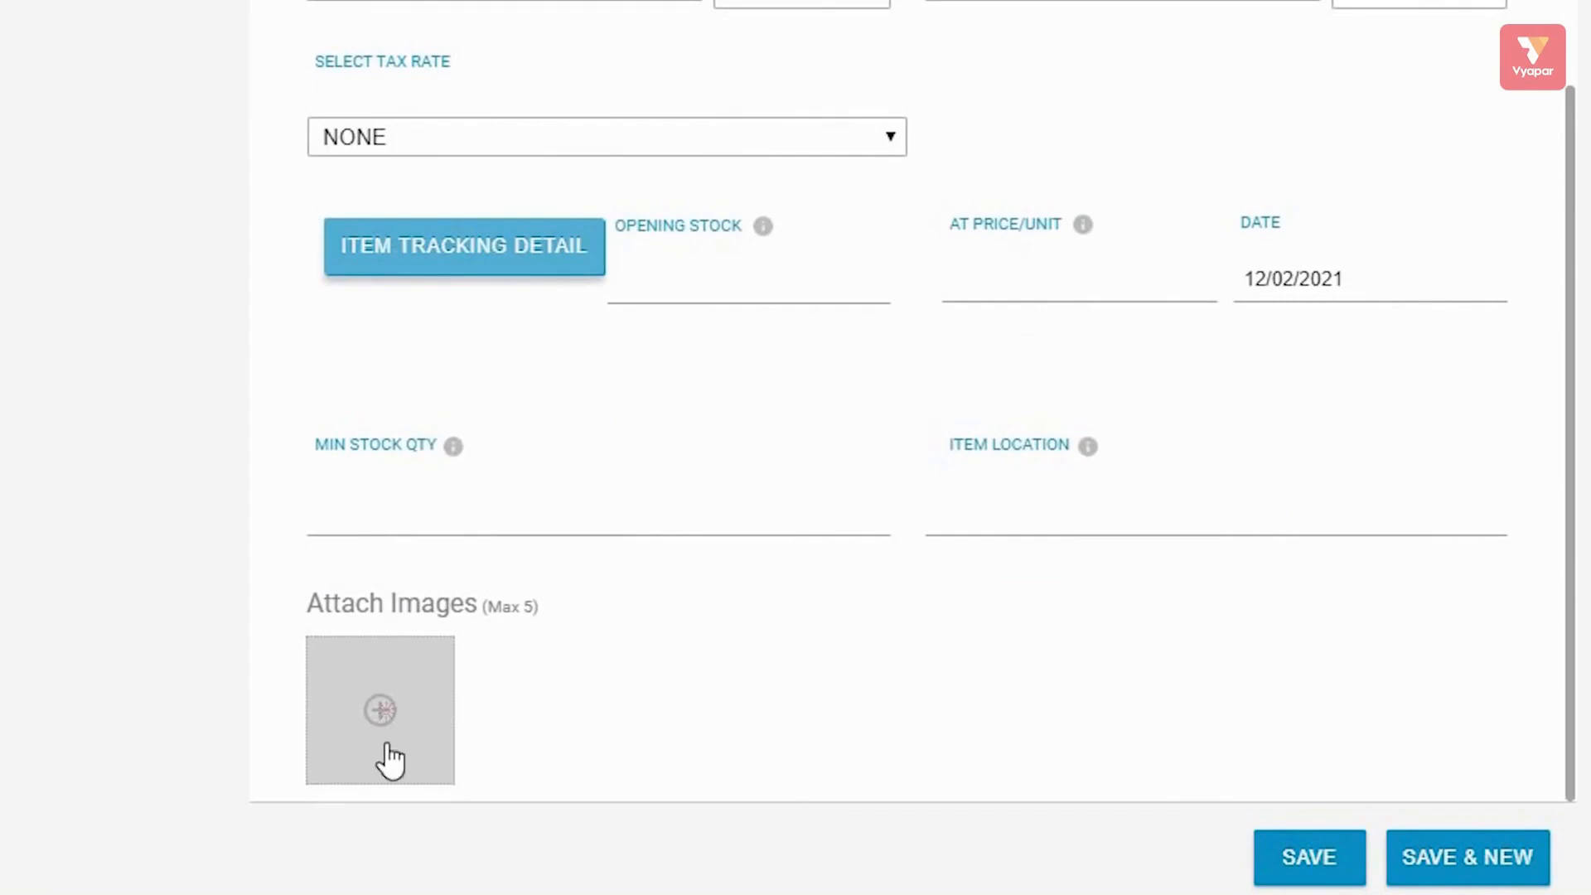
pyautogui.click(384, 712)
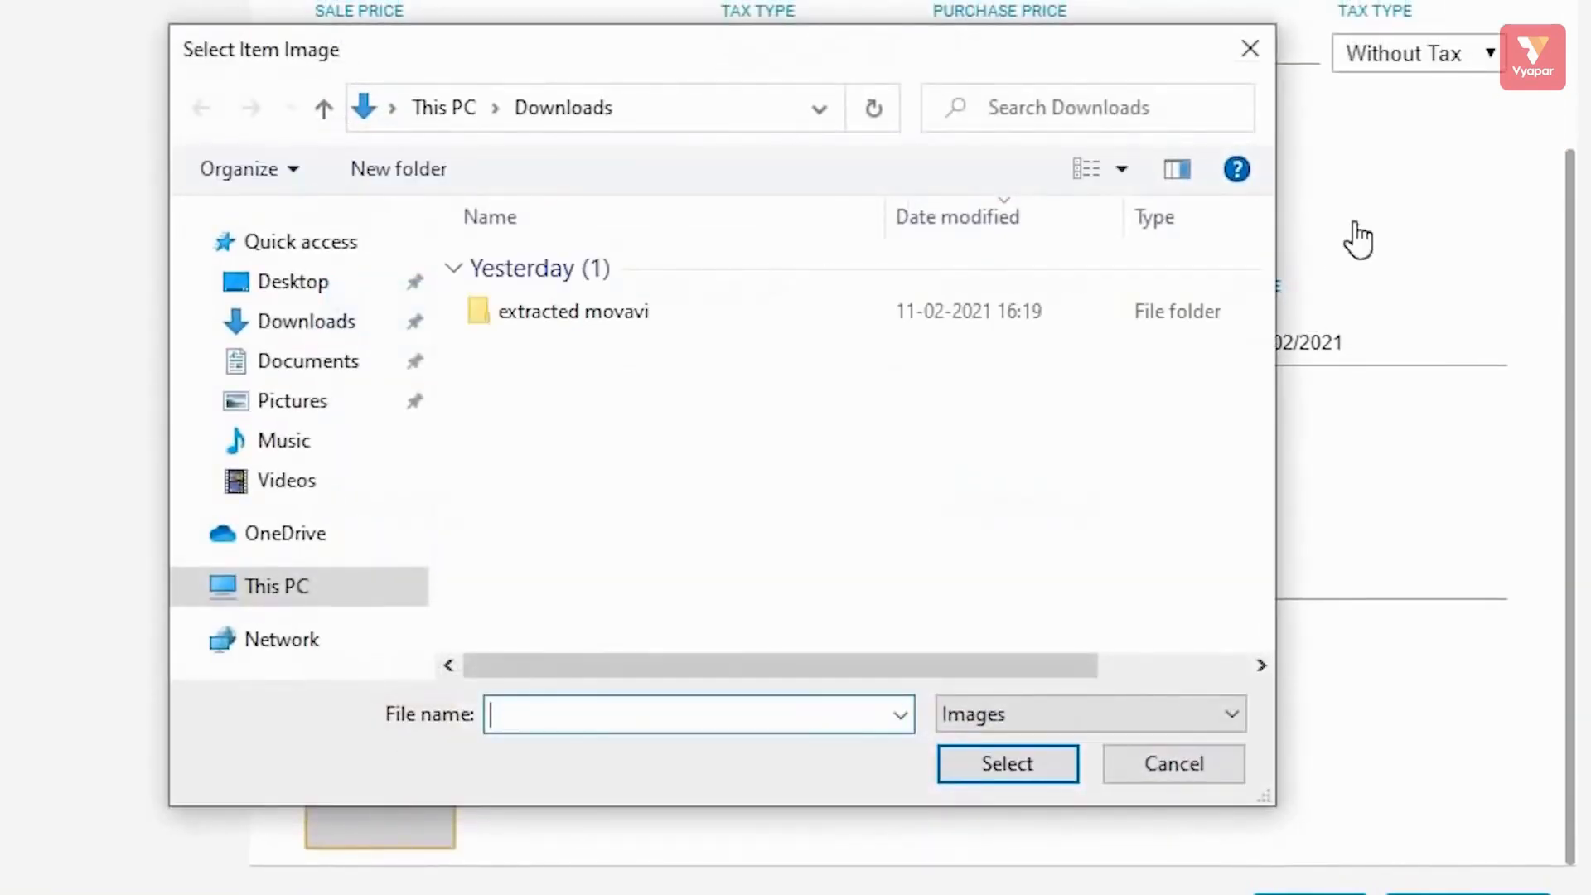
pyautogui.click(1252, 51)
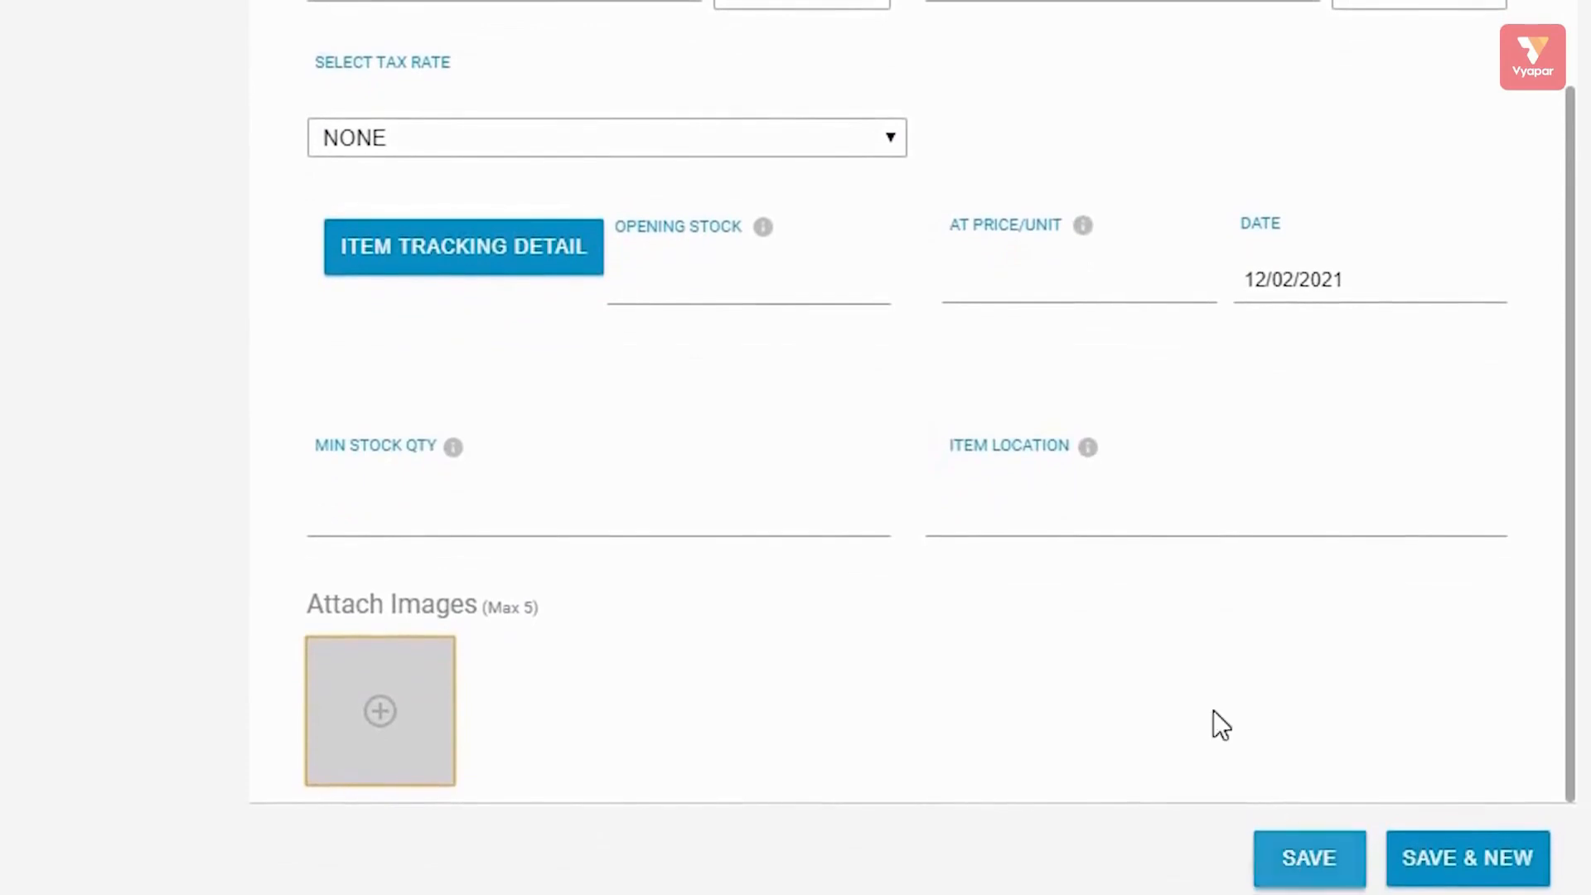
pyautogui.scroll(3, 1200, 645)
pyautogui.scroll(-3, 1201, 645)
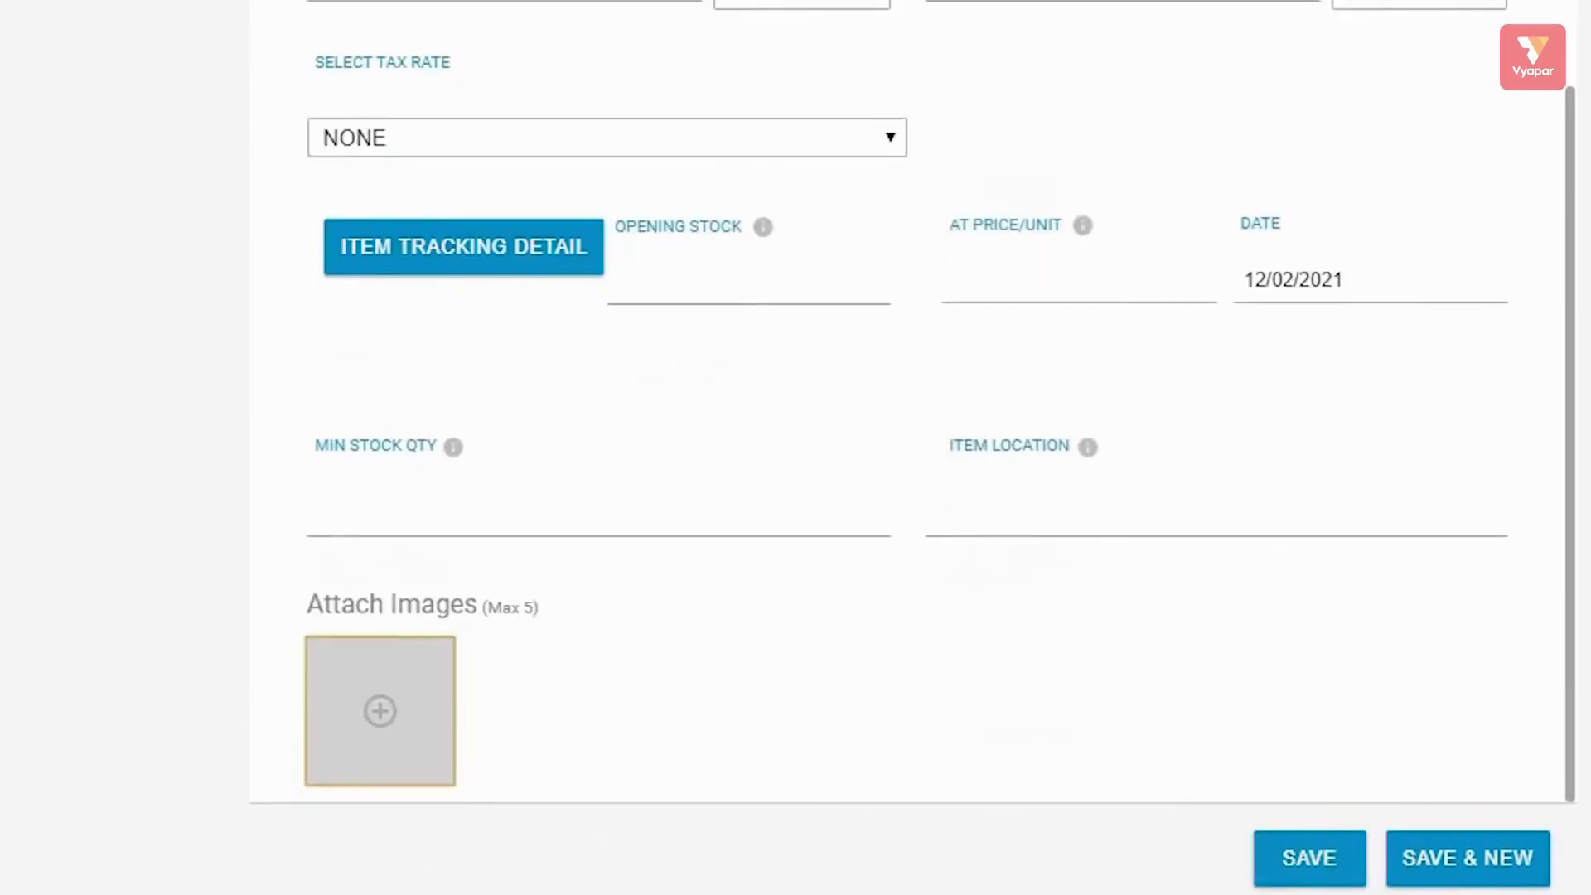
pyautogui.click(1311, 836)
pyautogui.scroll(4, 1018, 544)
pyautogui.scroll(-1, 1020, 547)
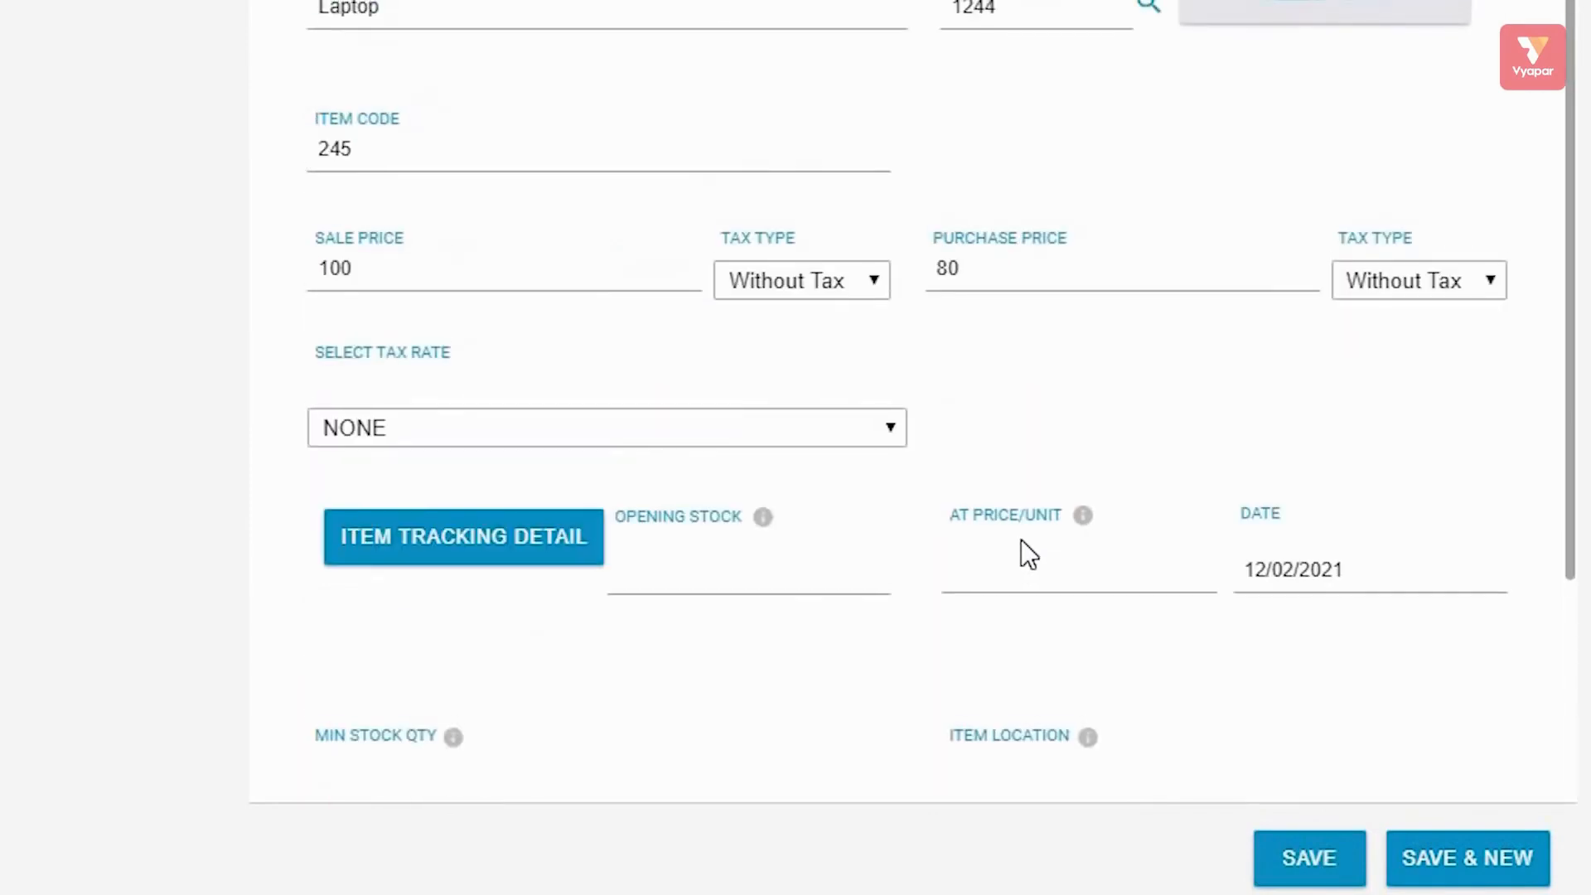
pyautogui.scroll(-4, 1028, 554)
pyautogui.scroll(4, 1028, 552)
pyautogui.click(1486, 863)
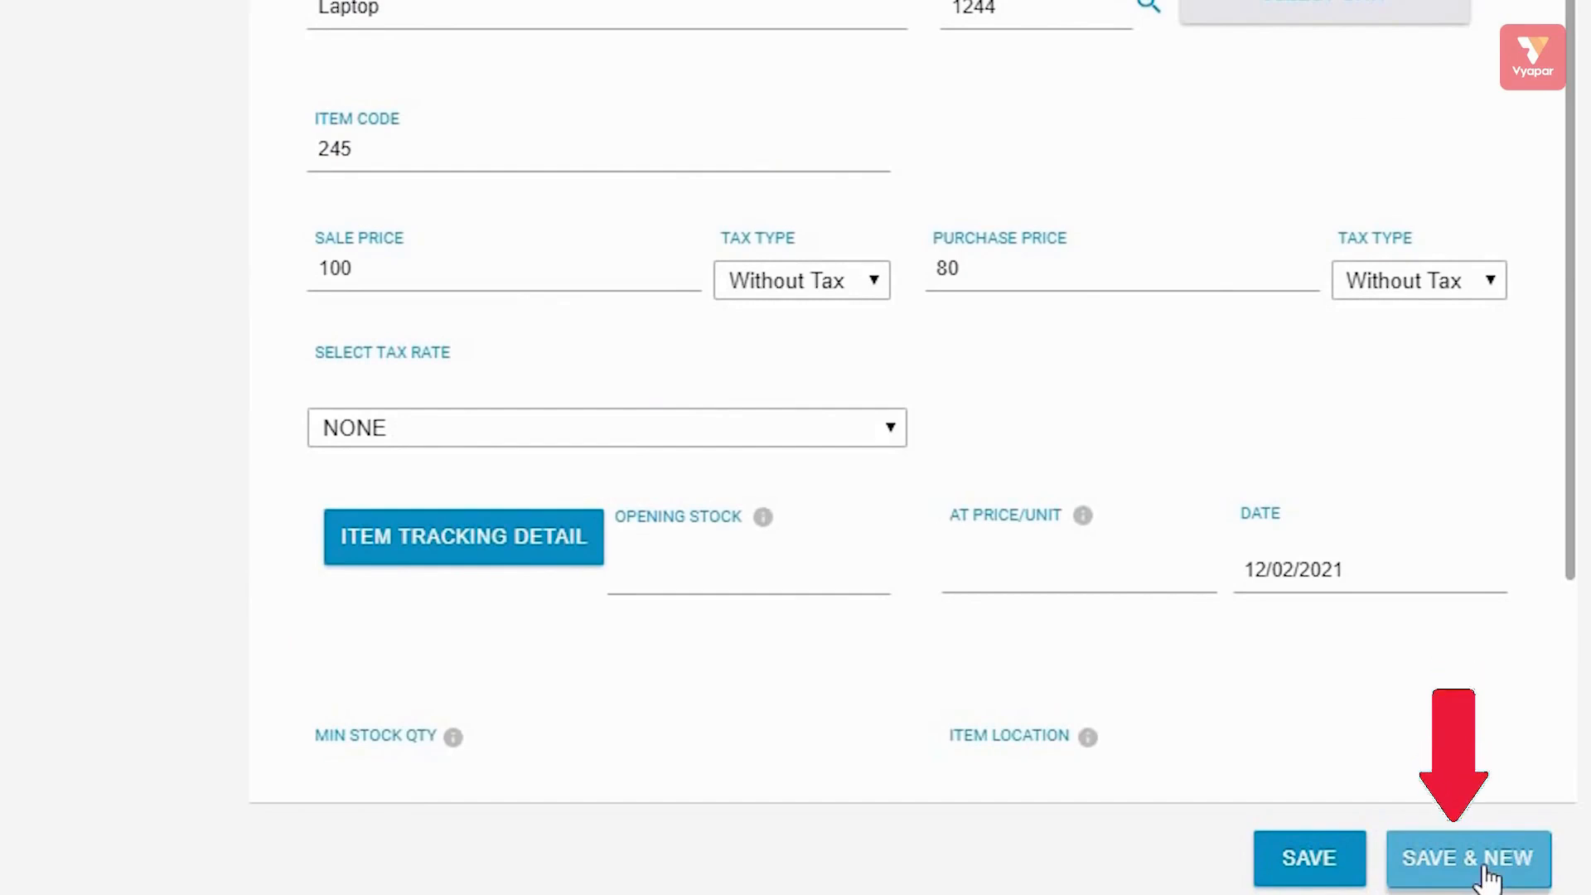
# Save Laptop via Save & New, then add and save a second product named mobile.
pyautogui.click(1485, 872)
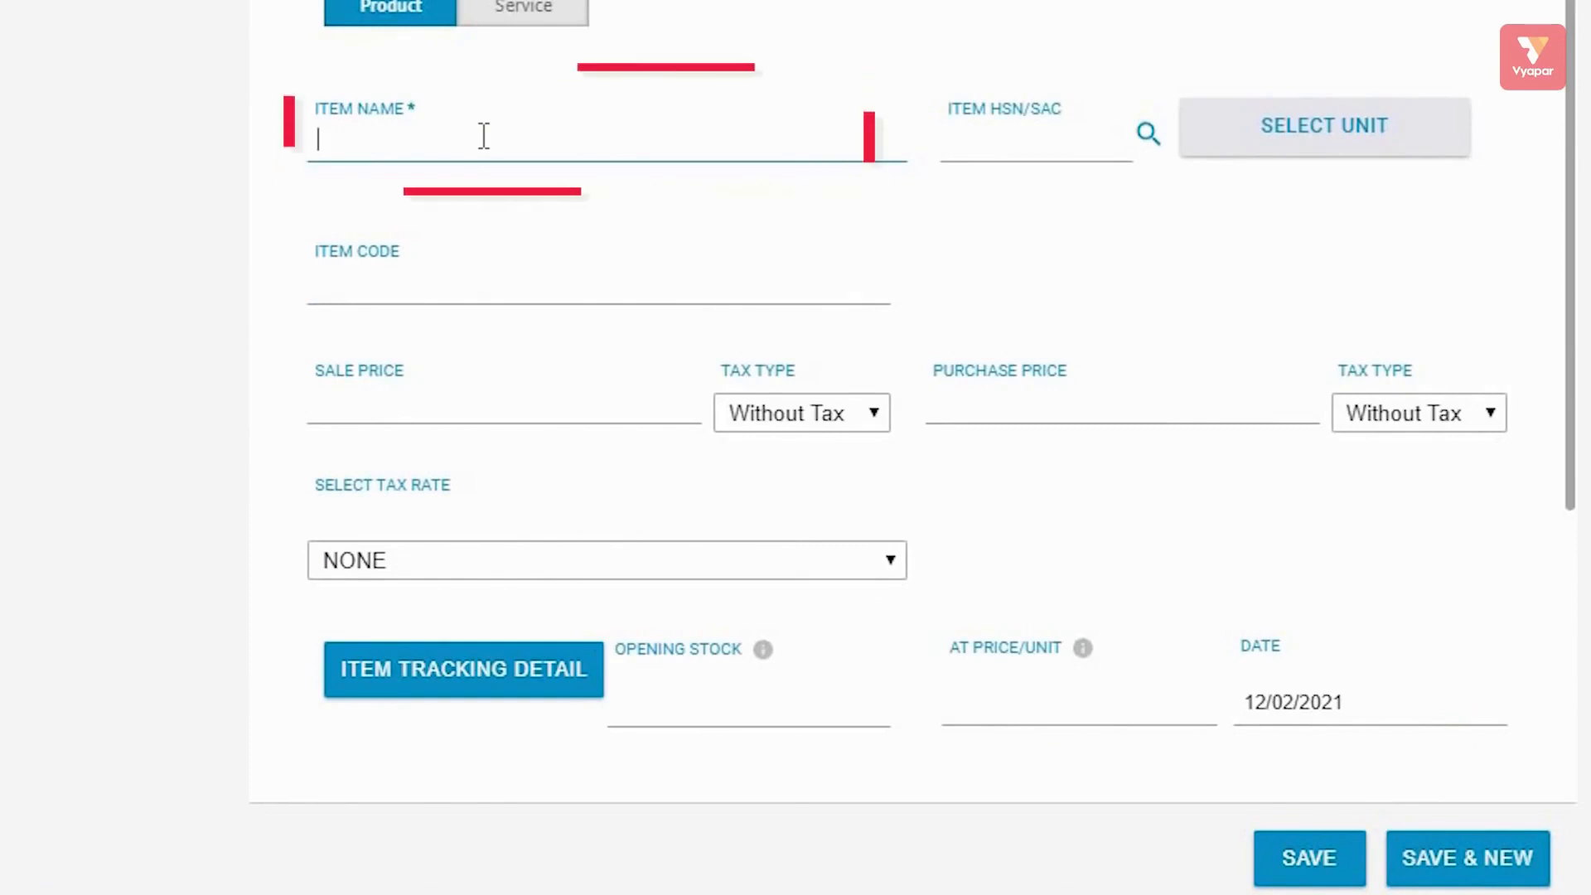
pyautogui.write('mobile')
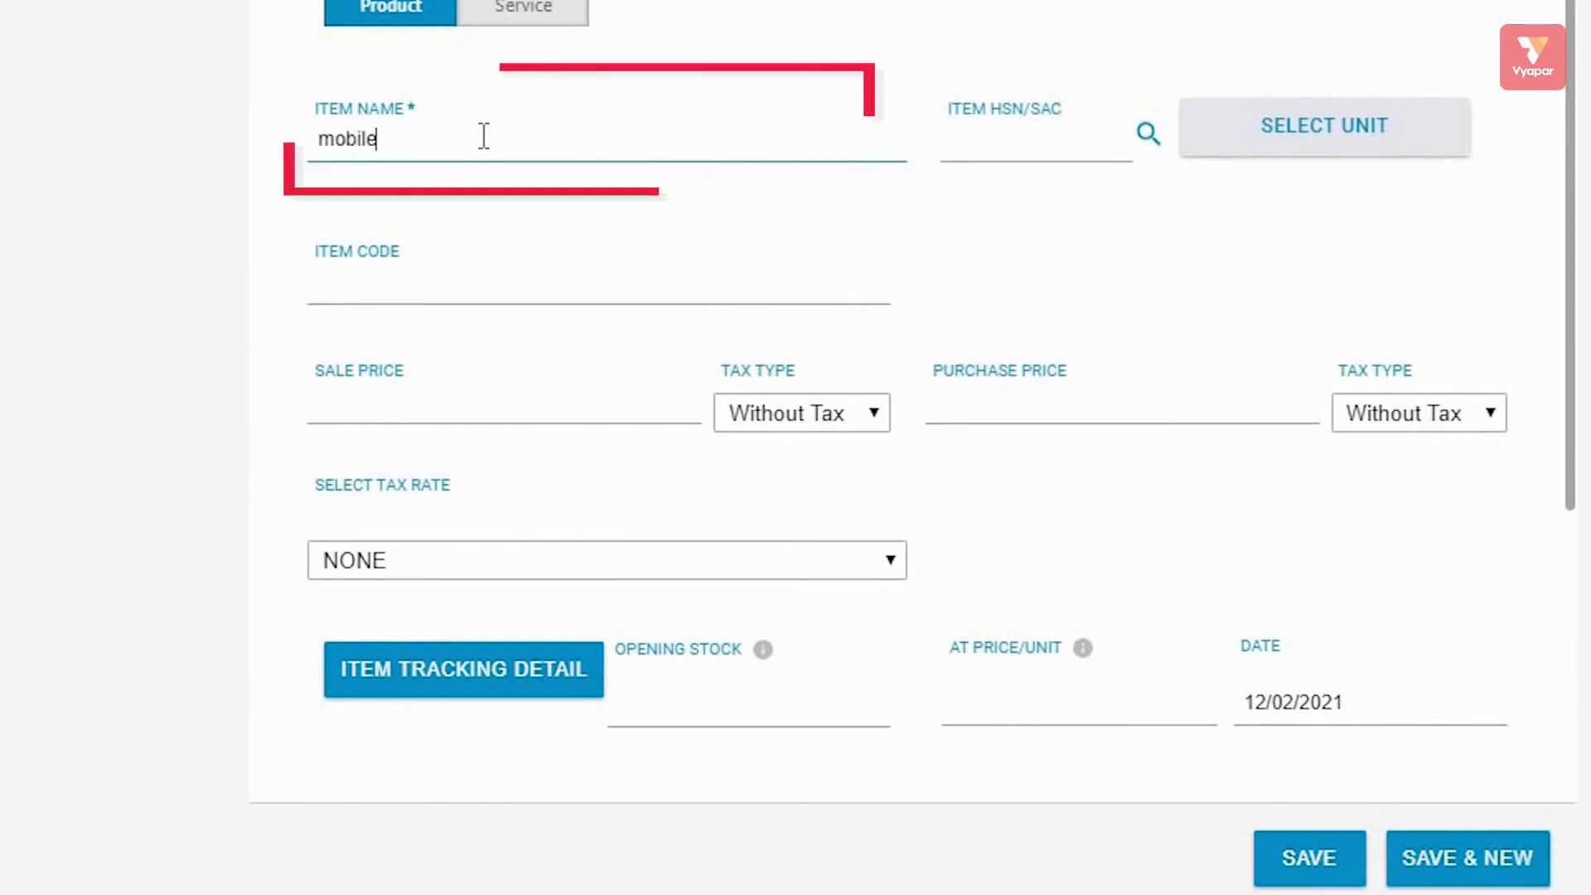
pyautogui.click(1318, 861)
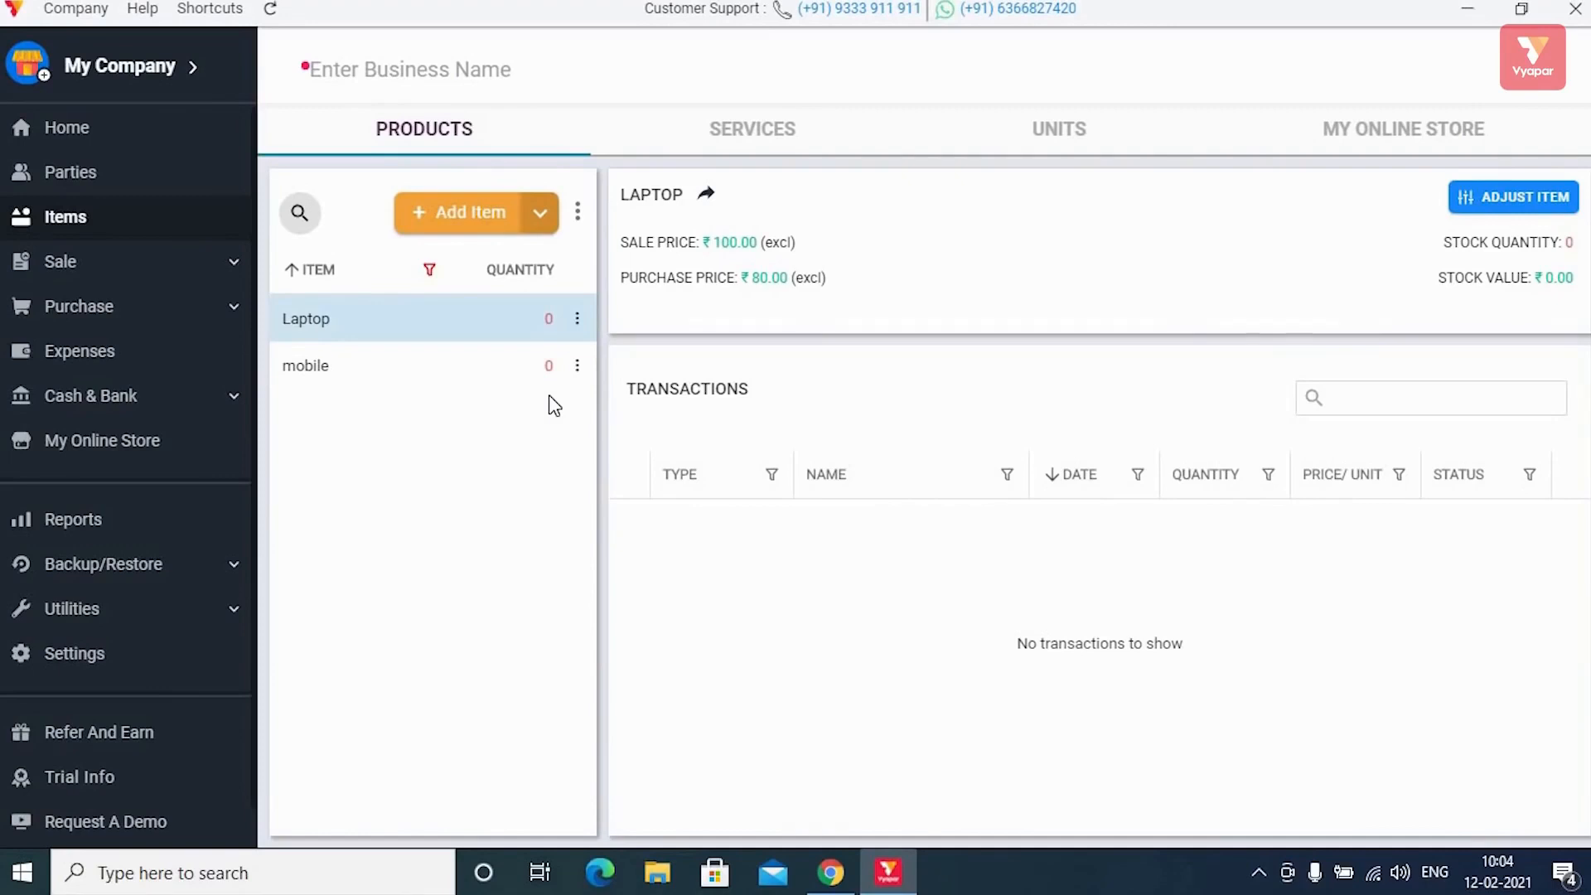
# Start a new party named Mahesh Traders and enter its phone number.
pyautogui.click(110, 176)
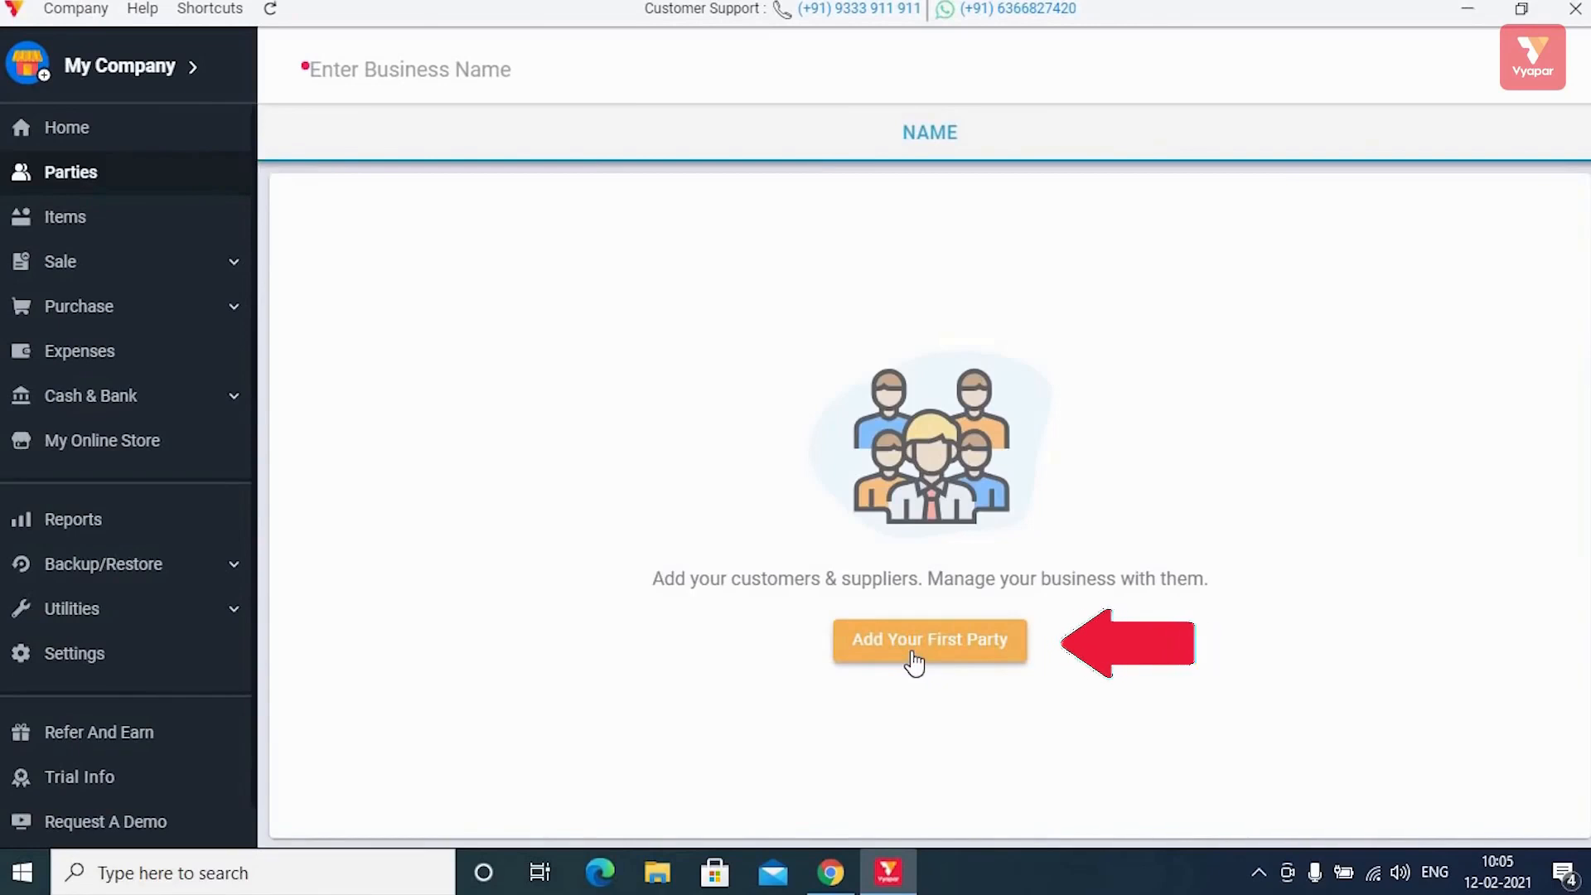
pyautogui.click(912, 652)
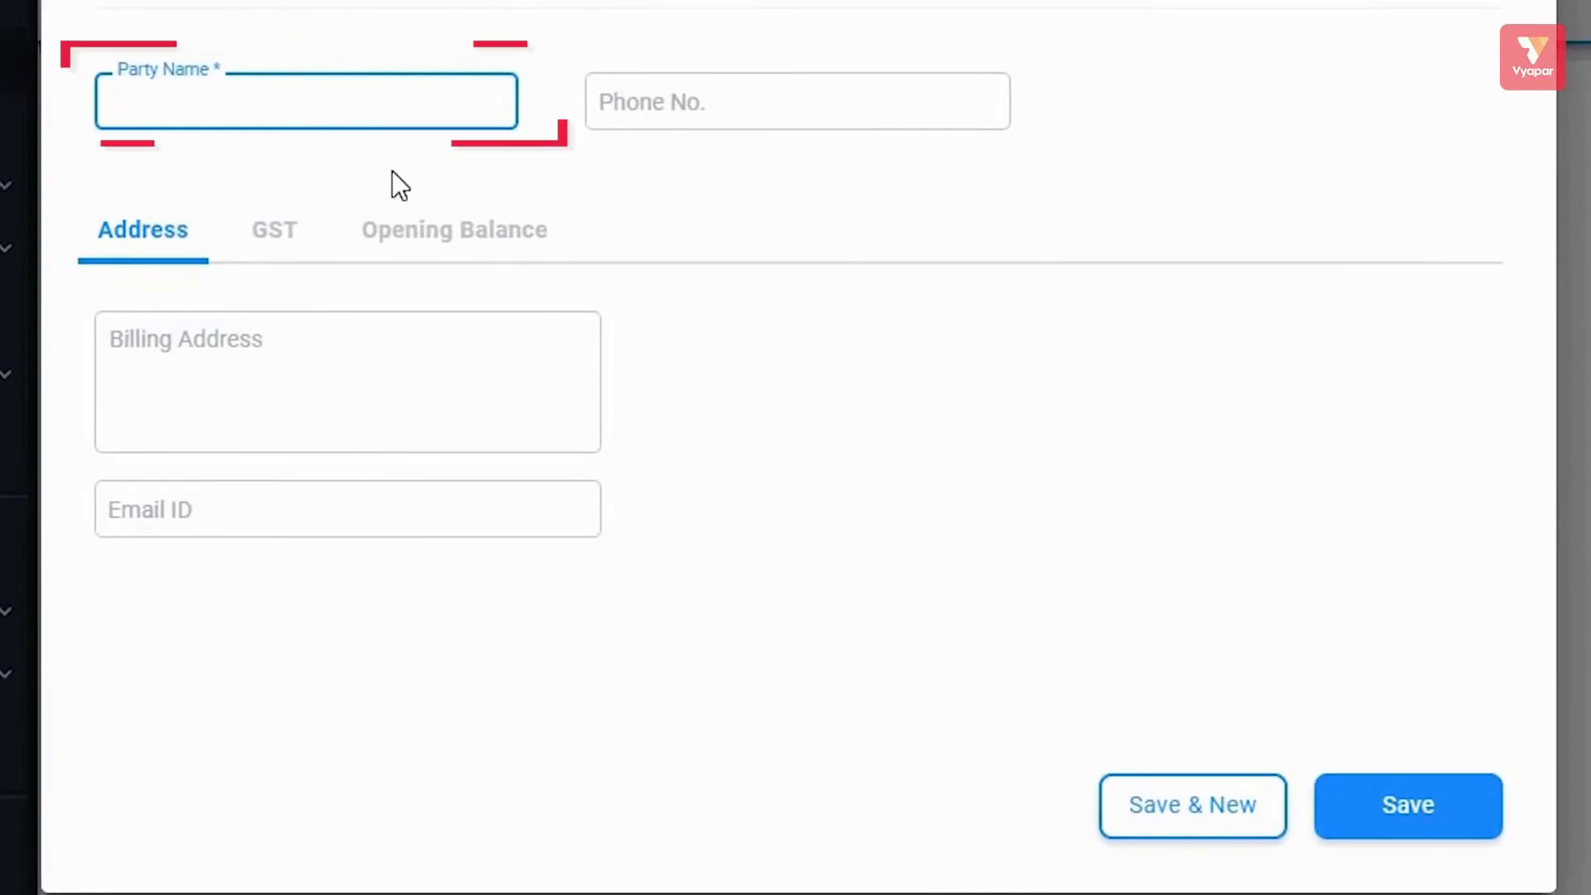
pyautogui.write('Mahesh Traders')
pyautogui.click(756, 117)
pyautogui.write('124')
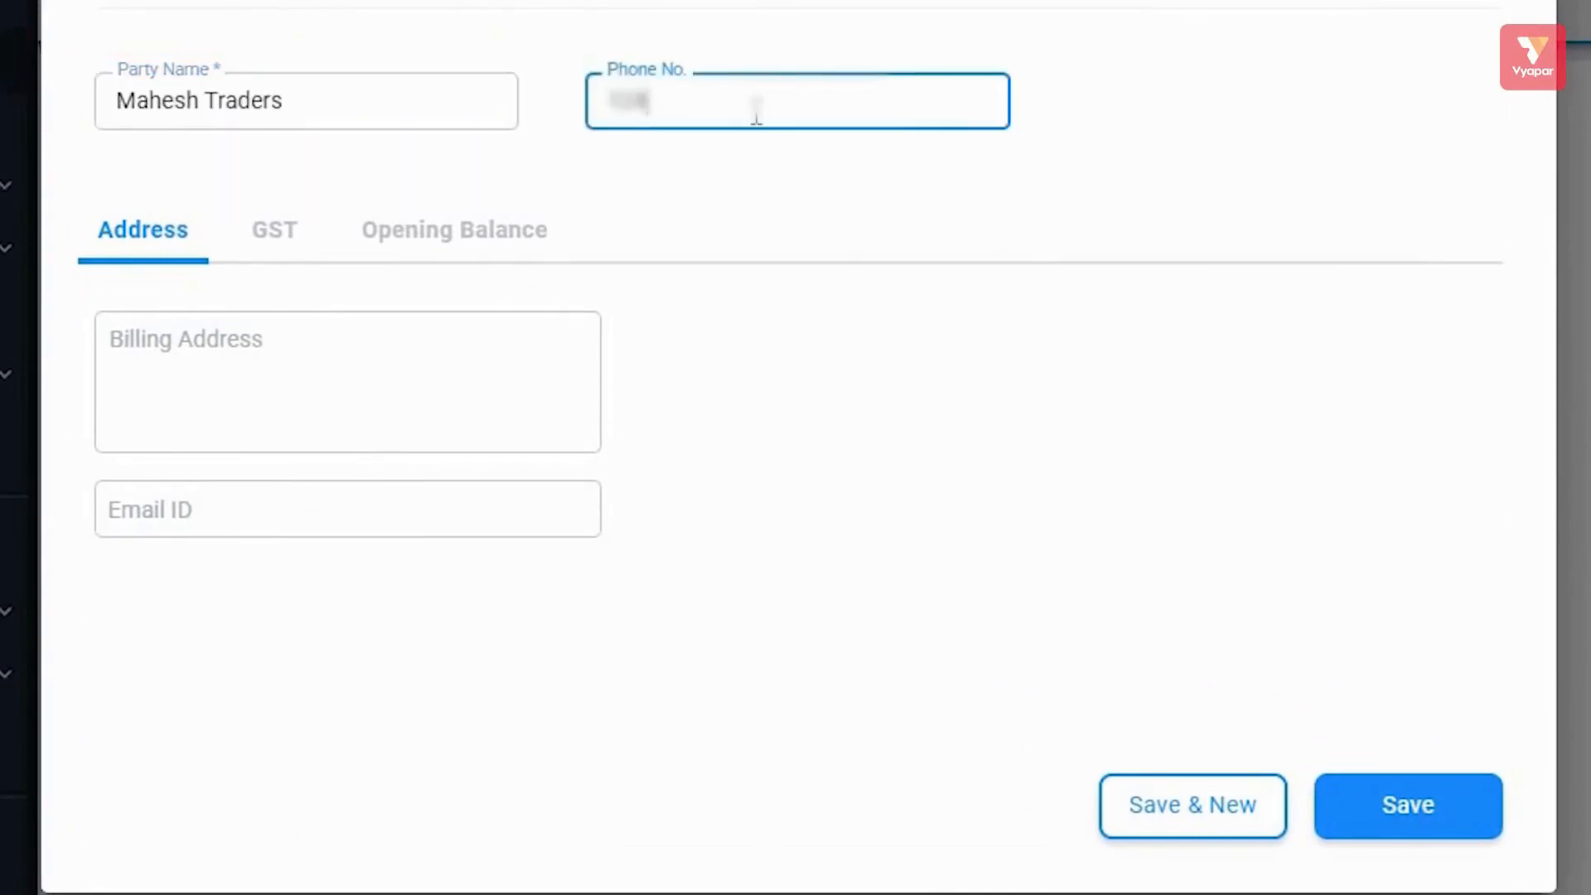
pyautogui.write('567890')
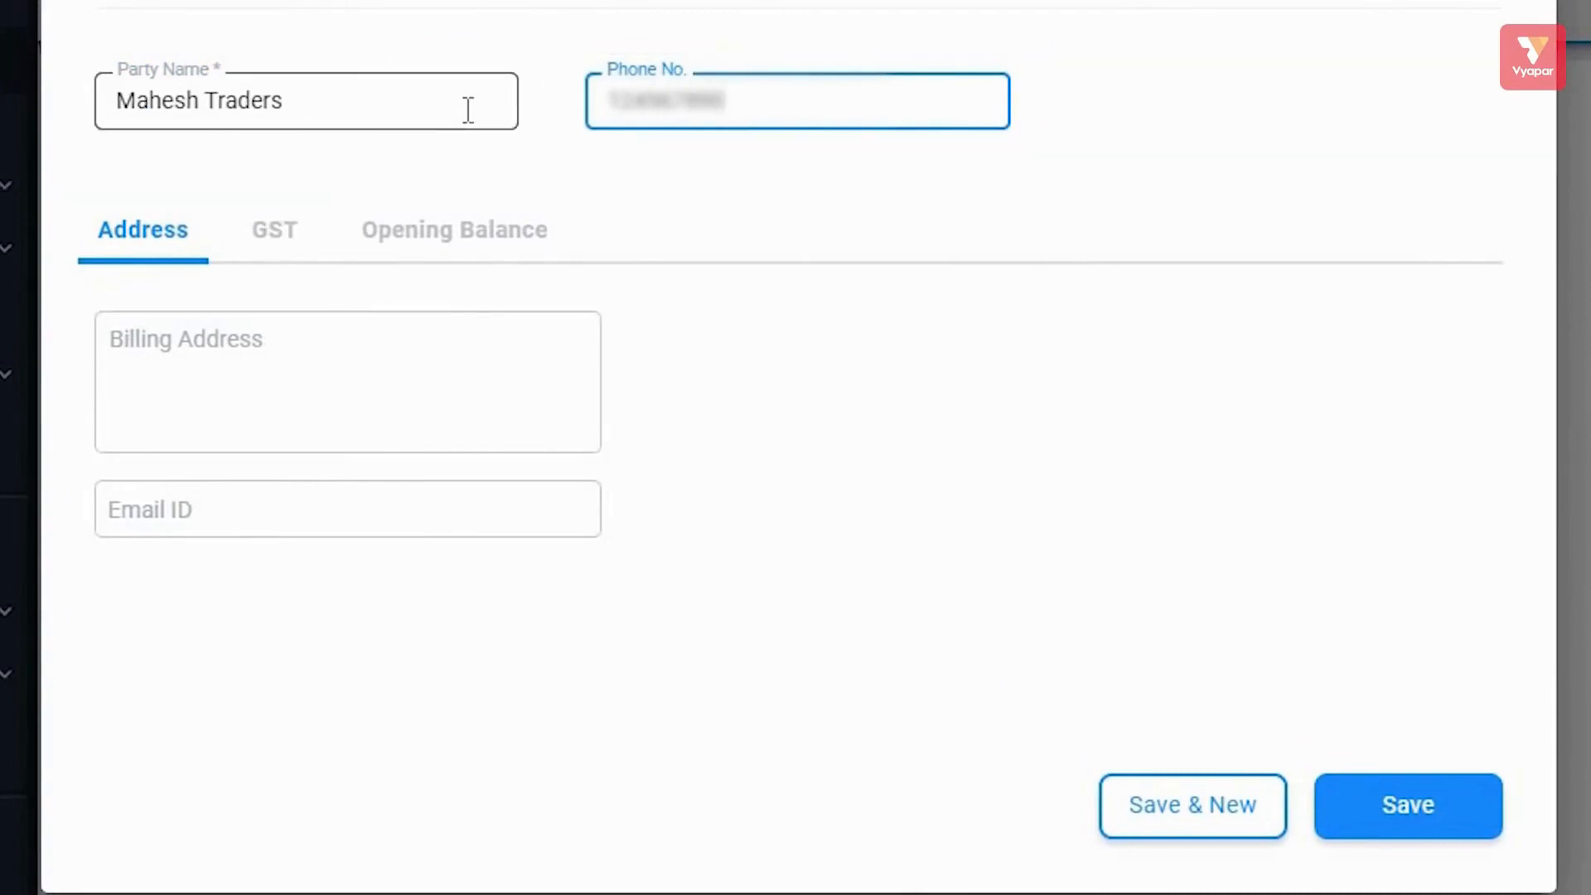
# Enter the party's billing address, then prefix it with the house number.
pyautogui.click(434, 231)
pyautogui.click(141, 229)
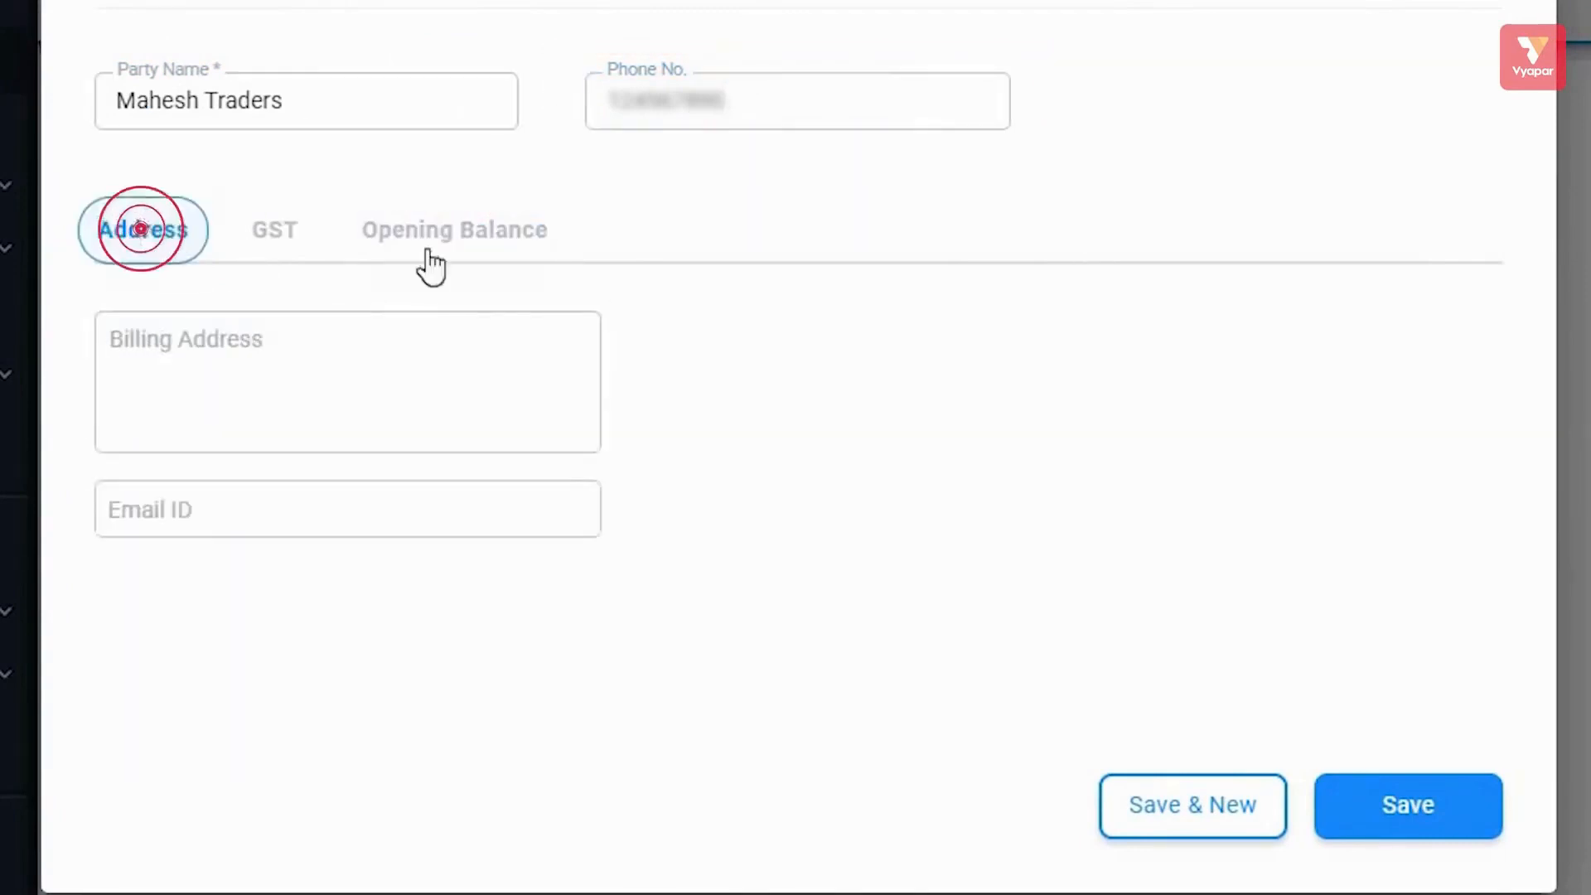
pyautogui.click(501, 337)
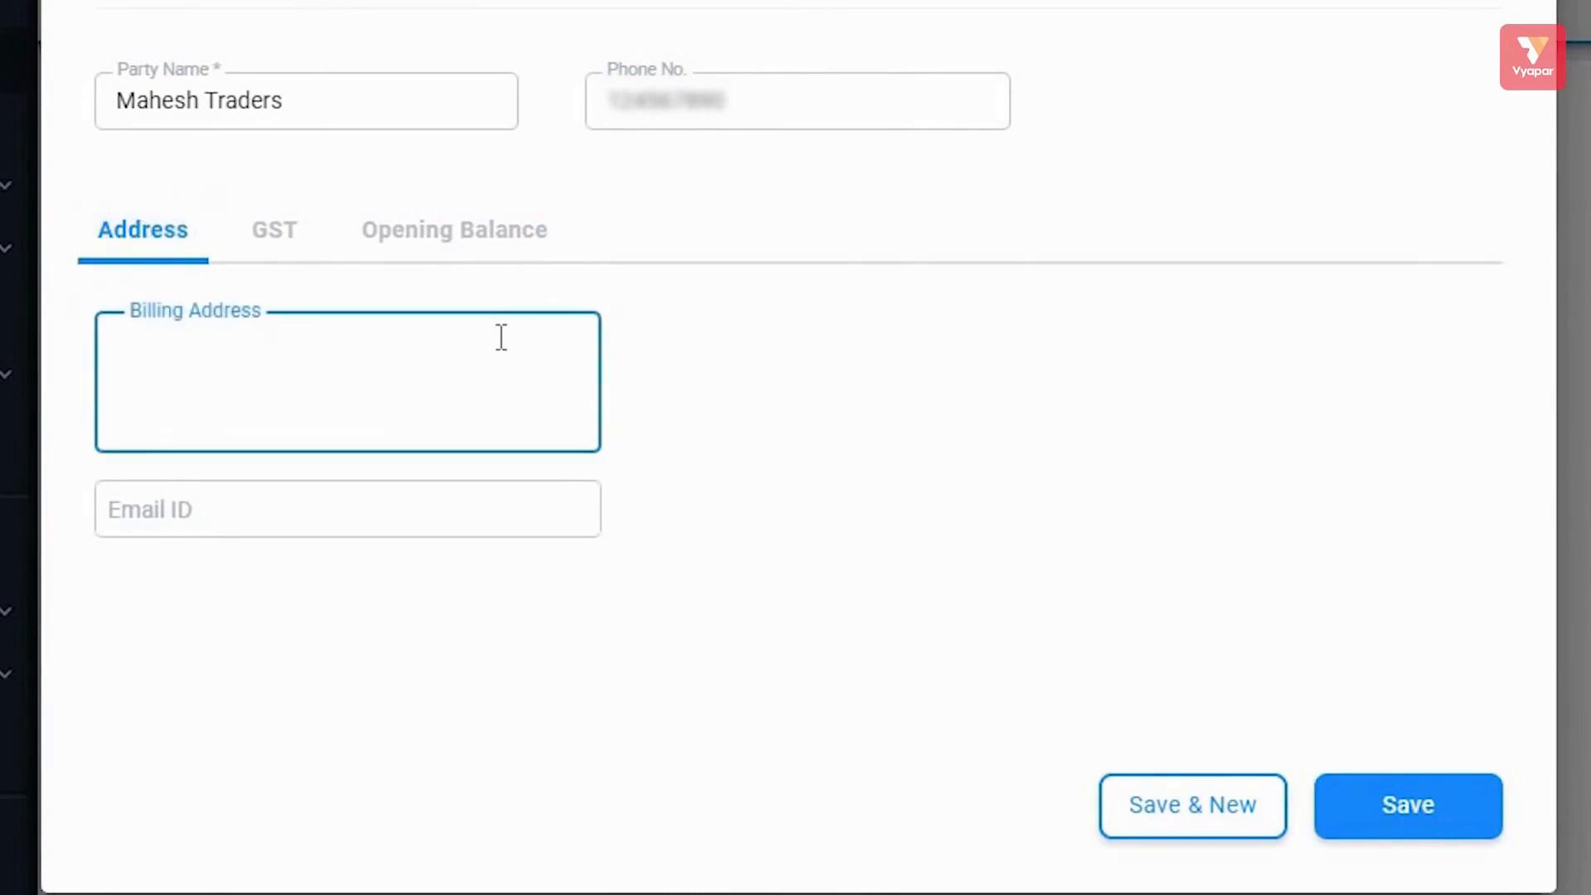
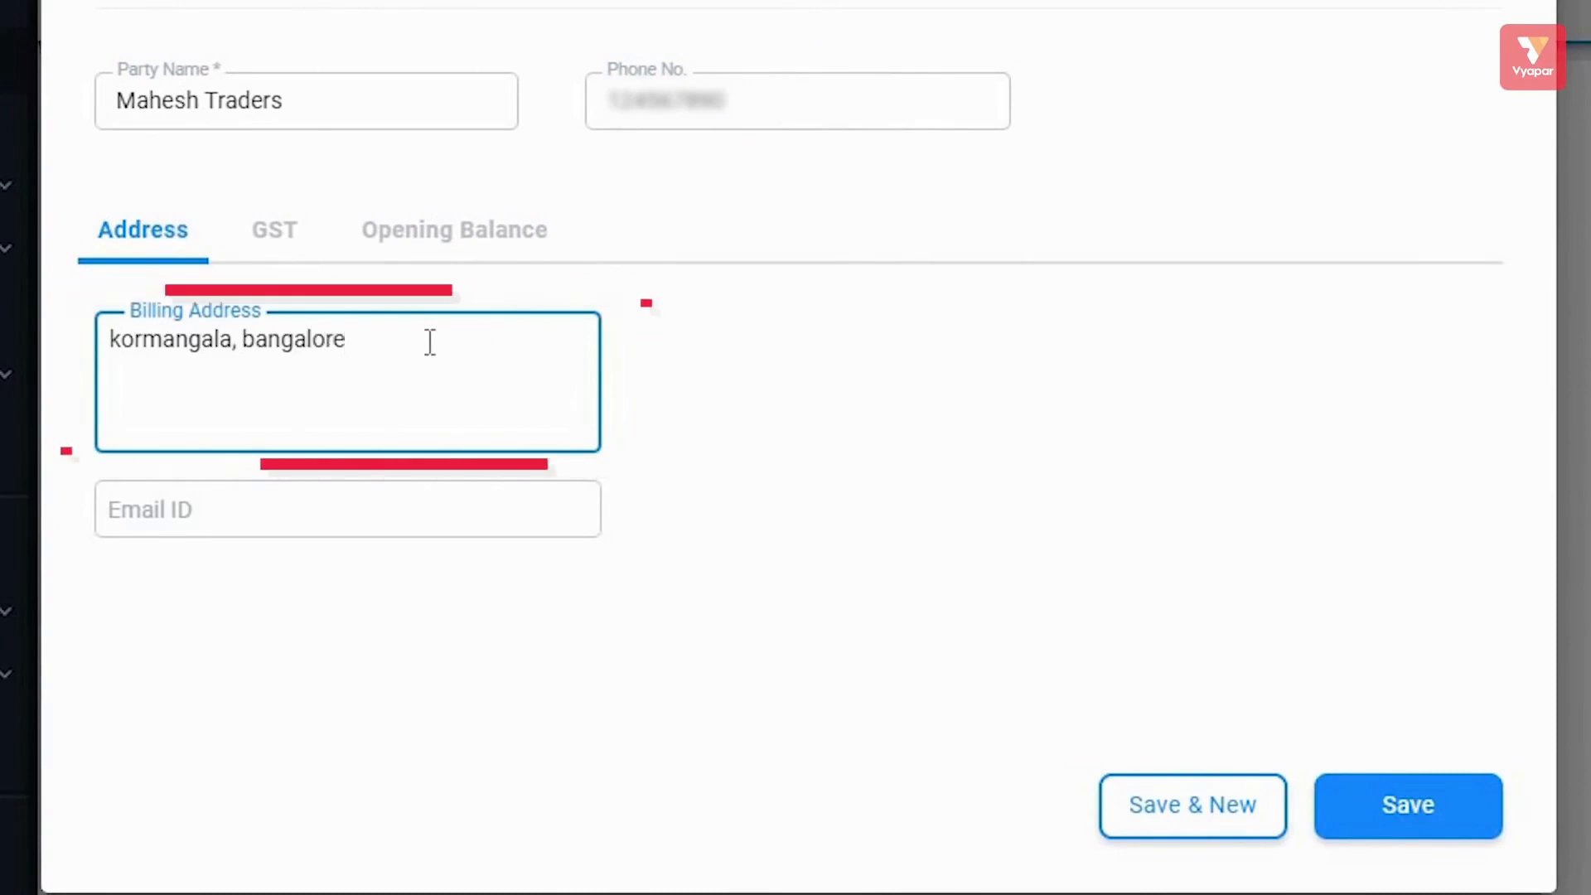
pyautogui.click(115, 340)
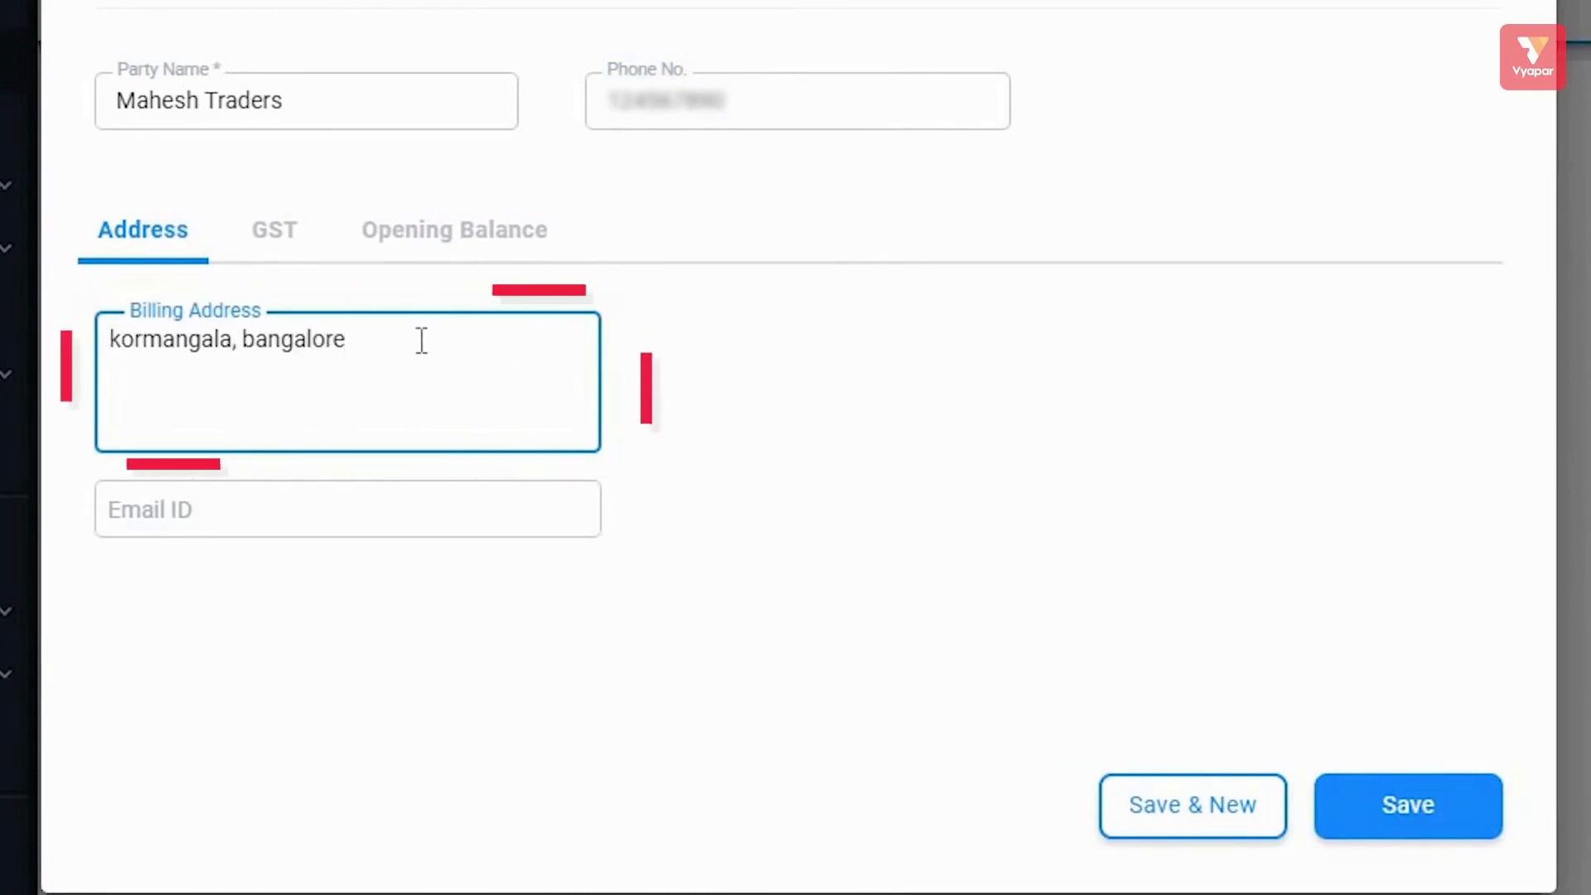
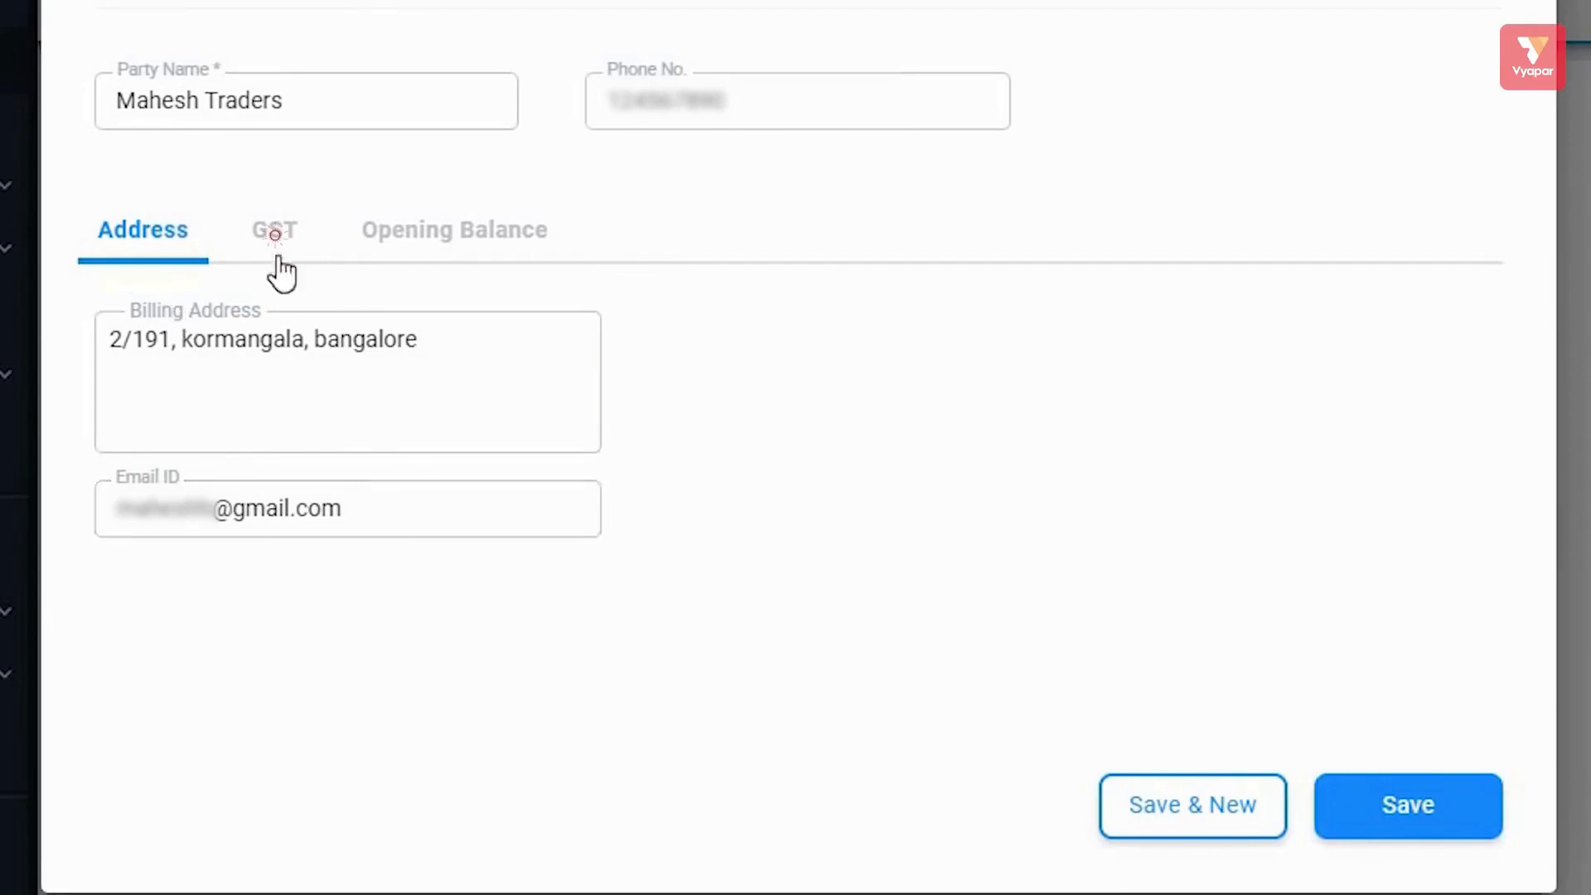
# Try Registered Business - Regular, then set Mahesh Traders' GST type back to Unregistered/Consumer.
pyautogui.click(274, 233)
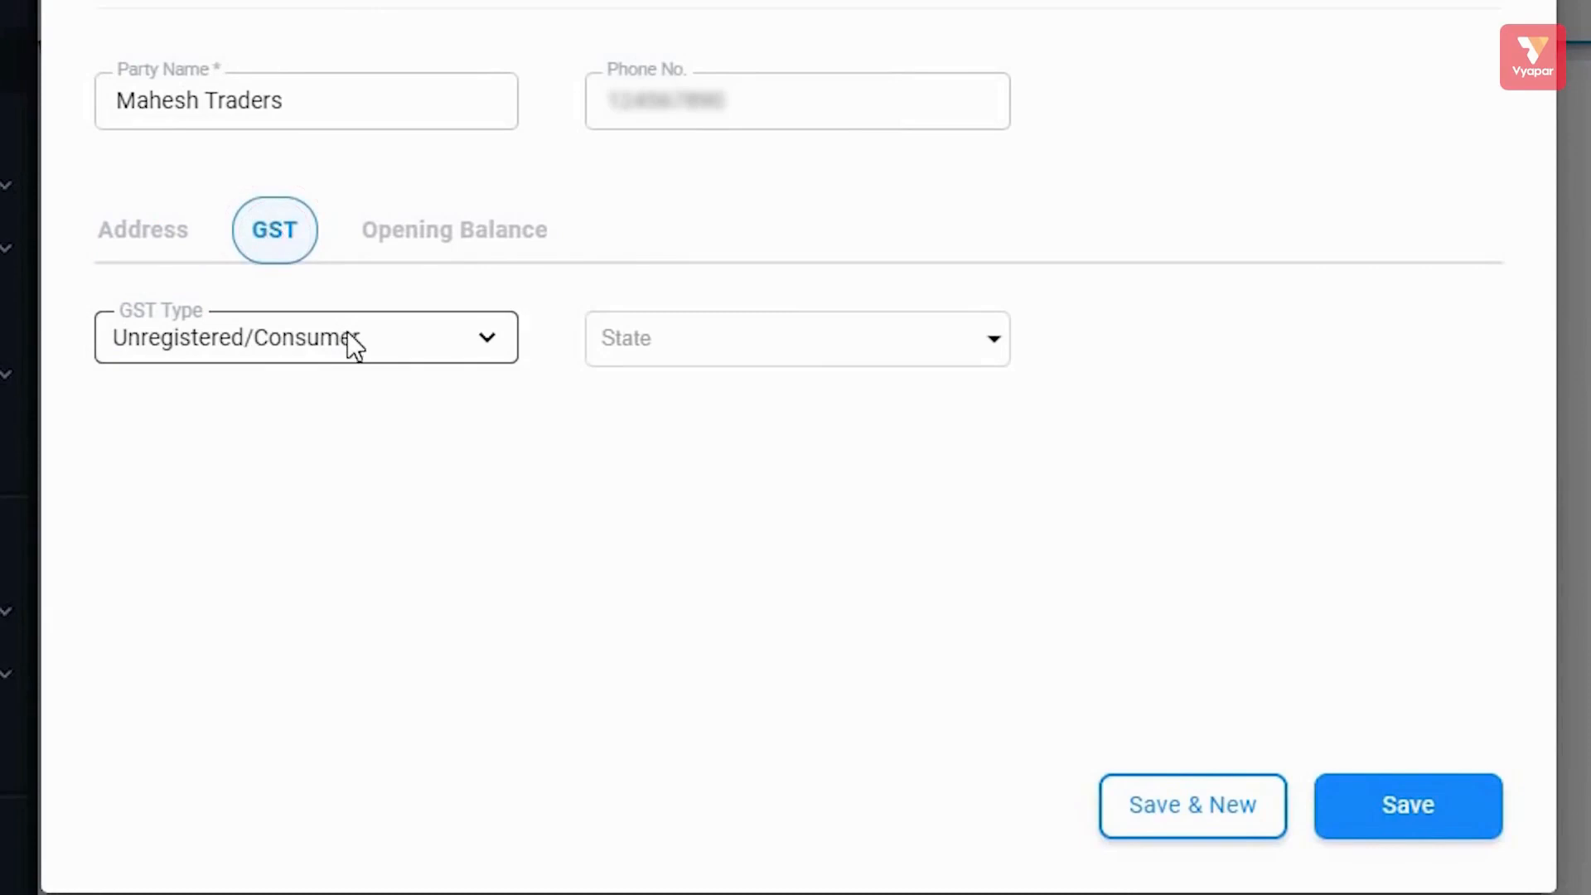
pyautogui.click(496, 340)
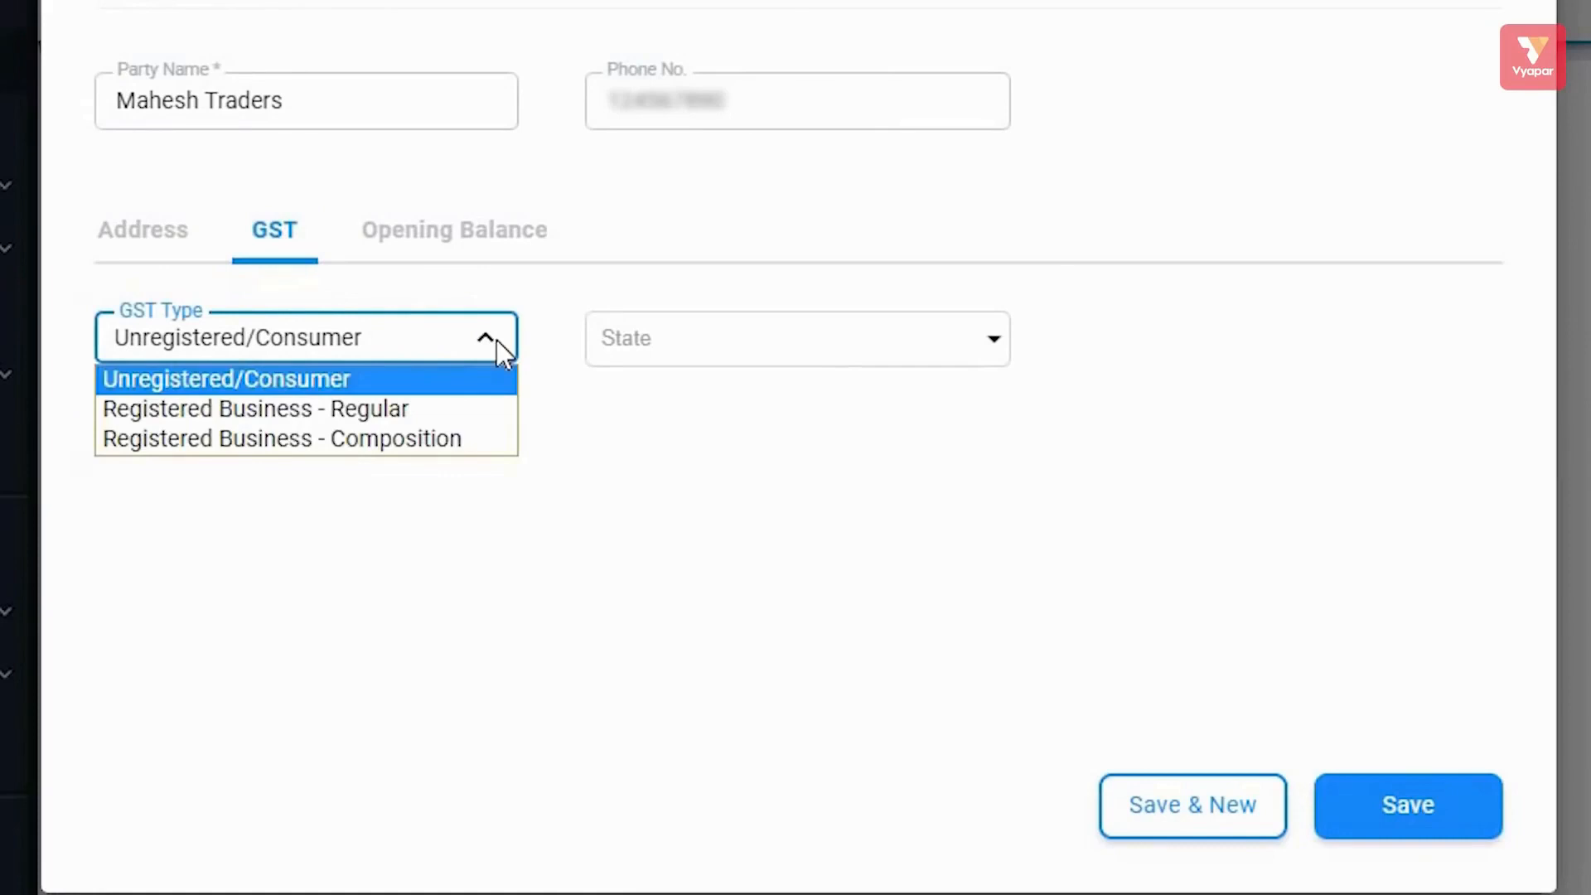
pyautogui.click(681, 343)
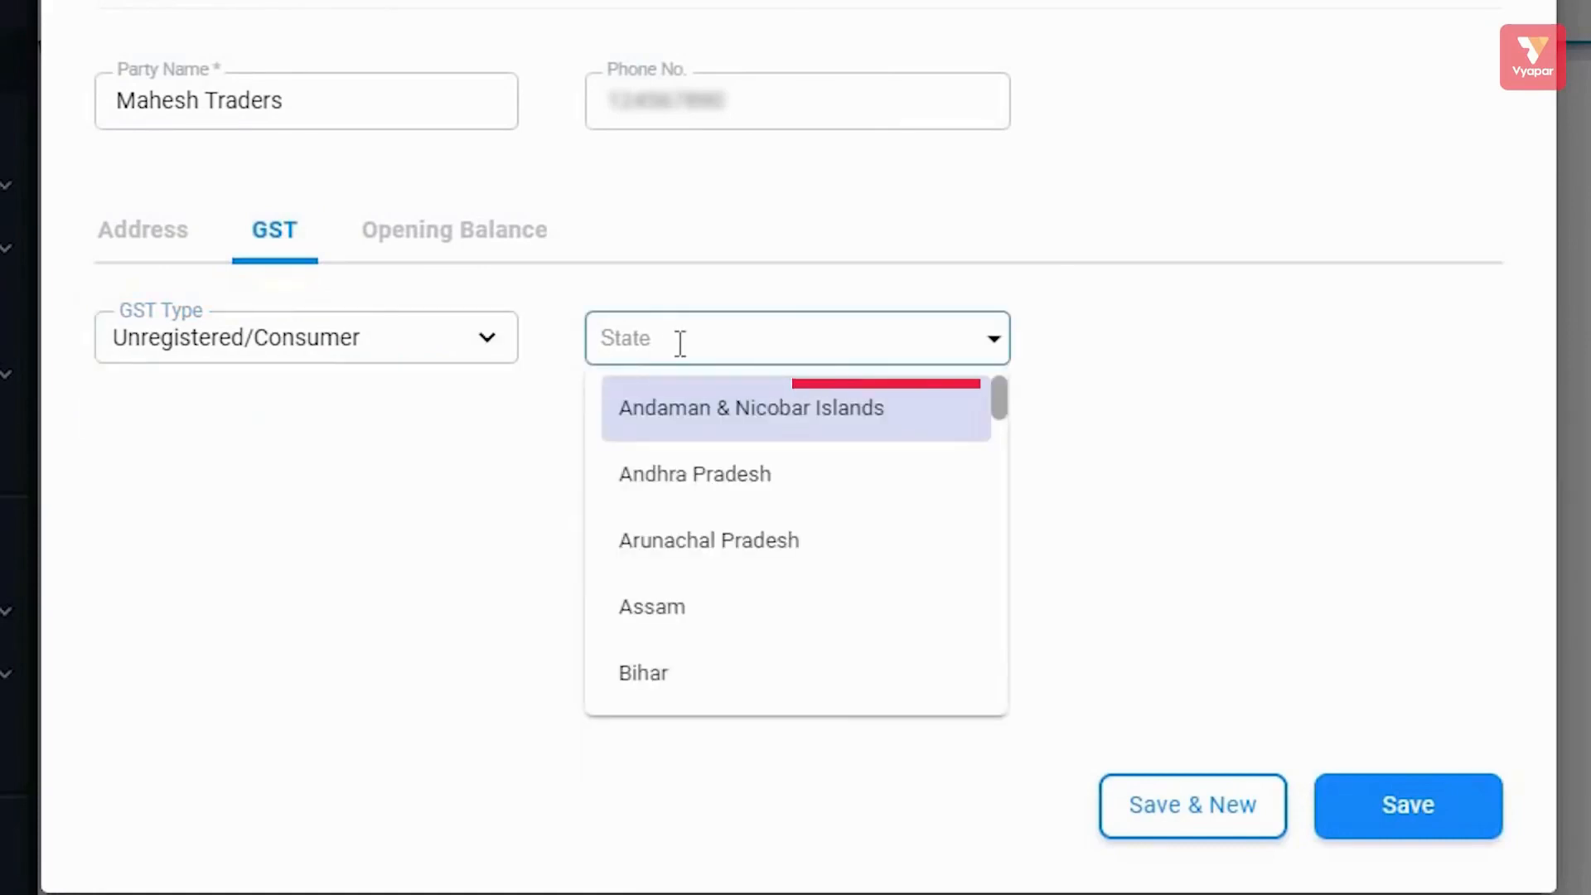
pyautogui.click(352, 337)
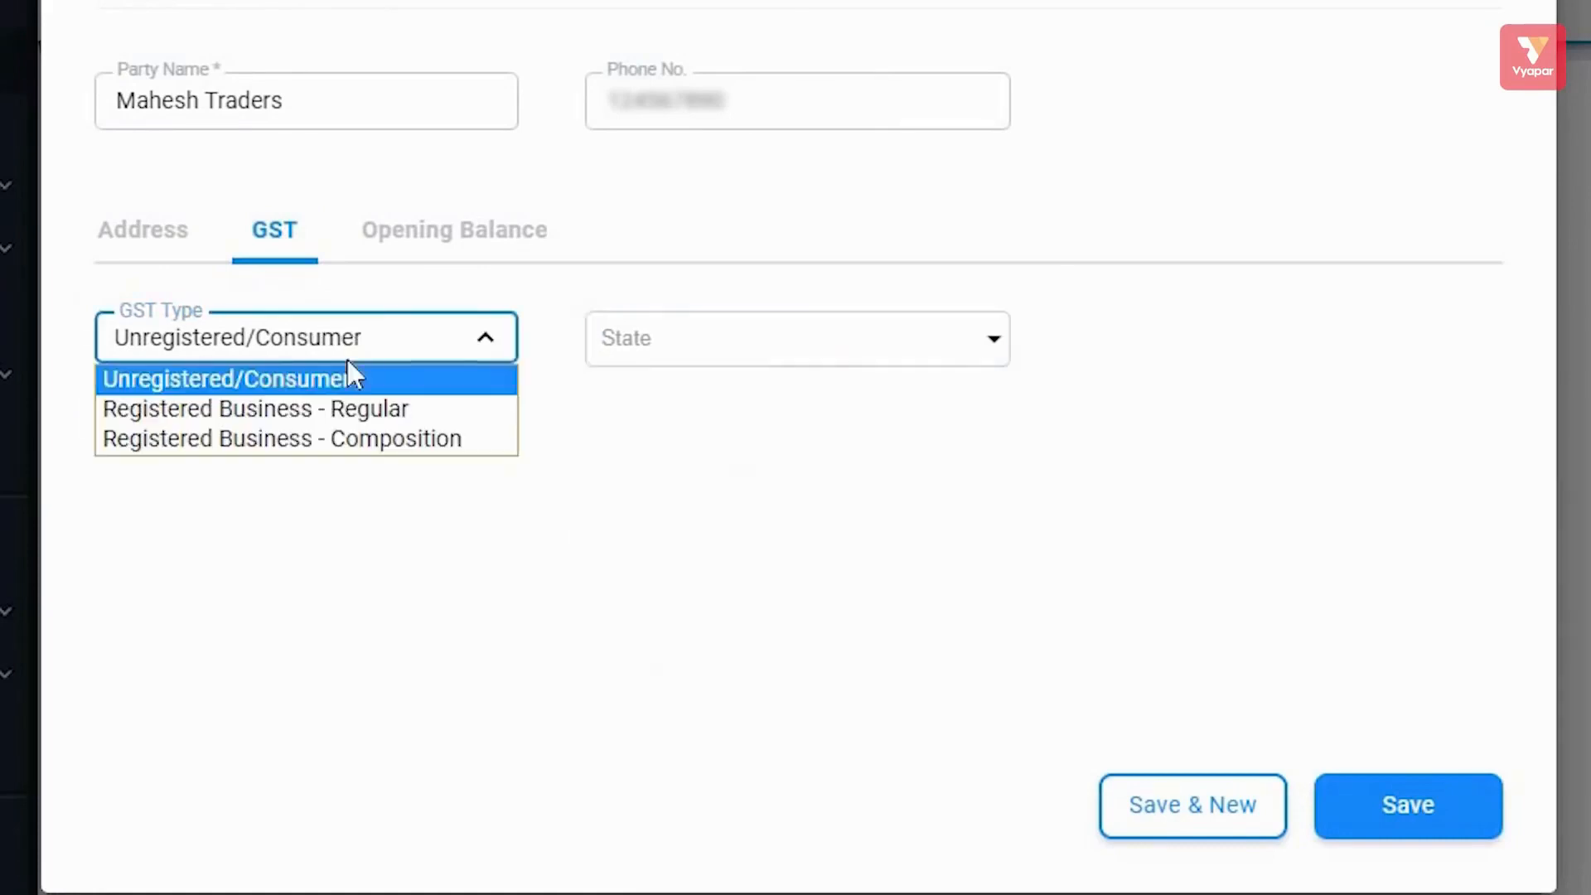
pyautogui.click(313, 407)
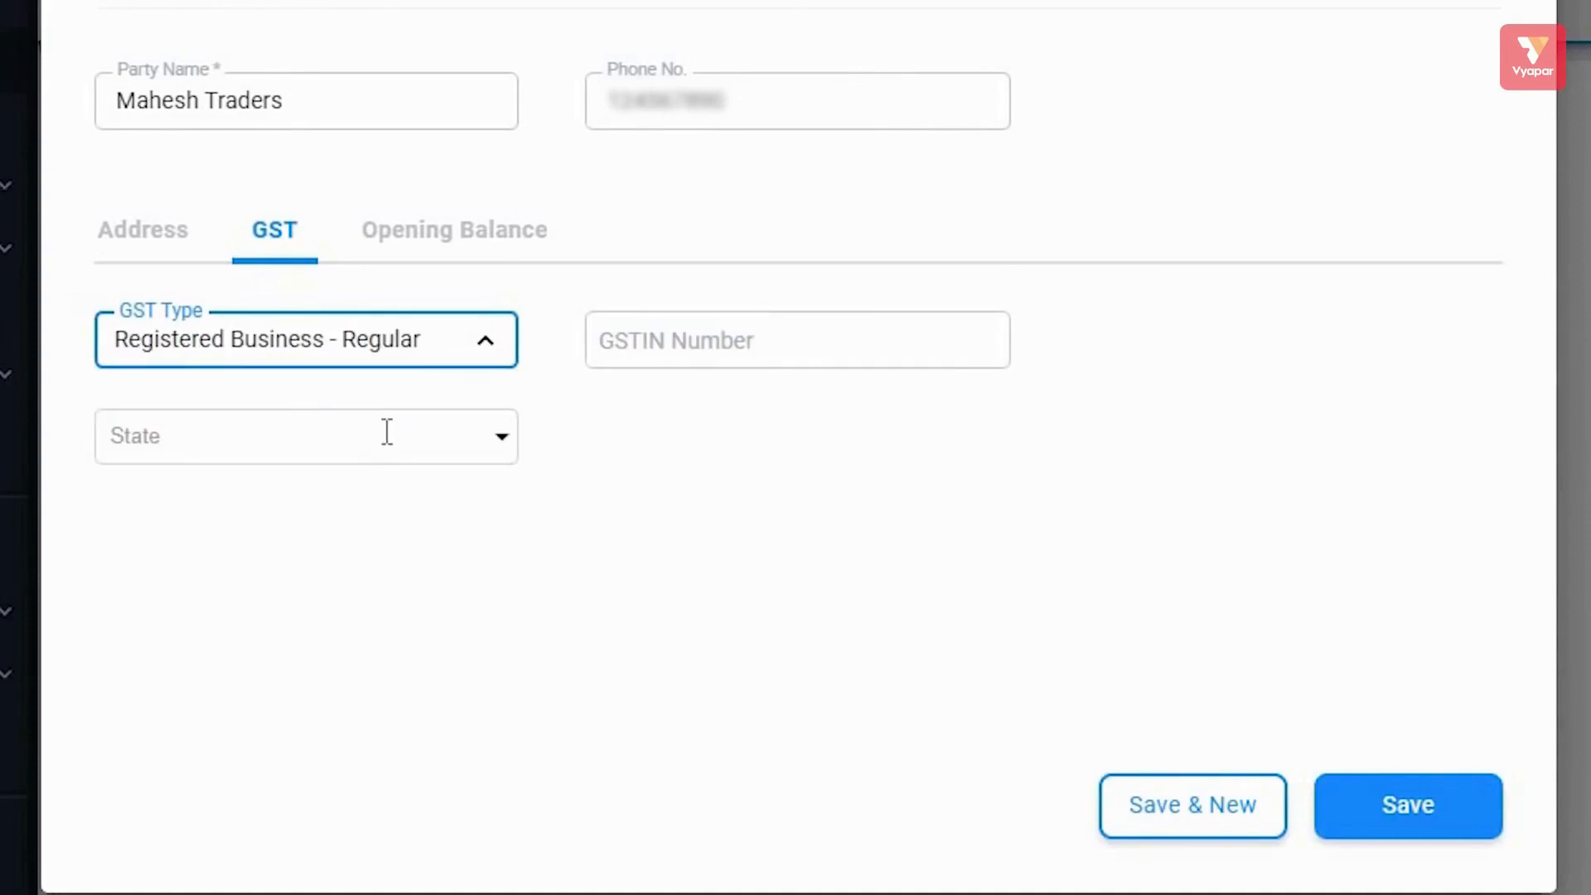
pyautogui.click(668, 355)
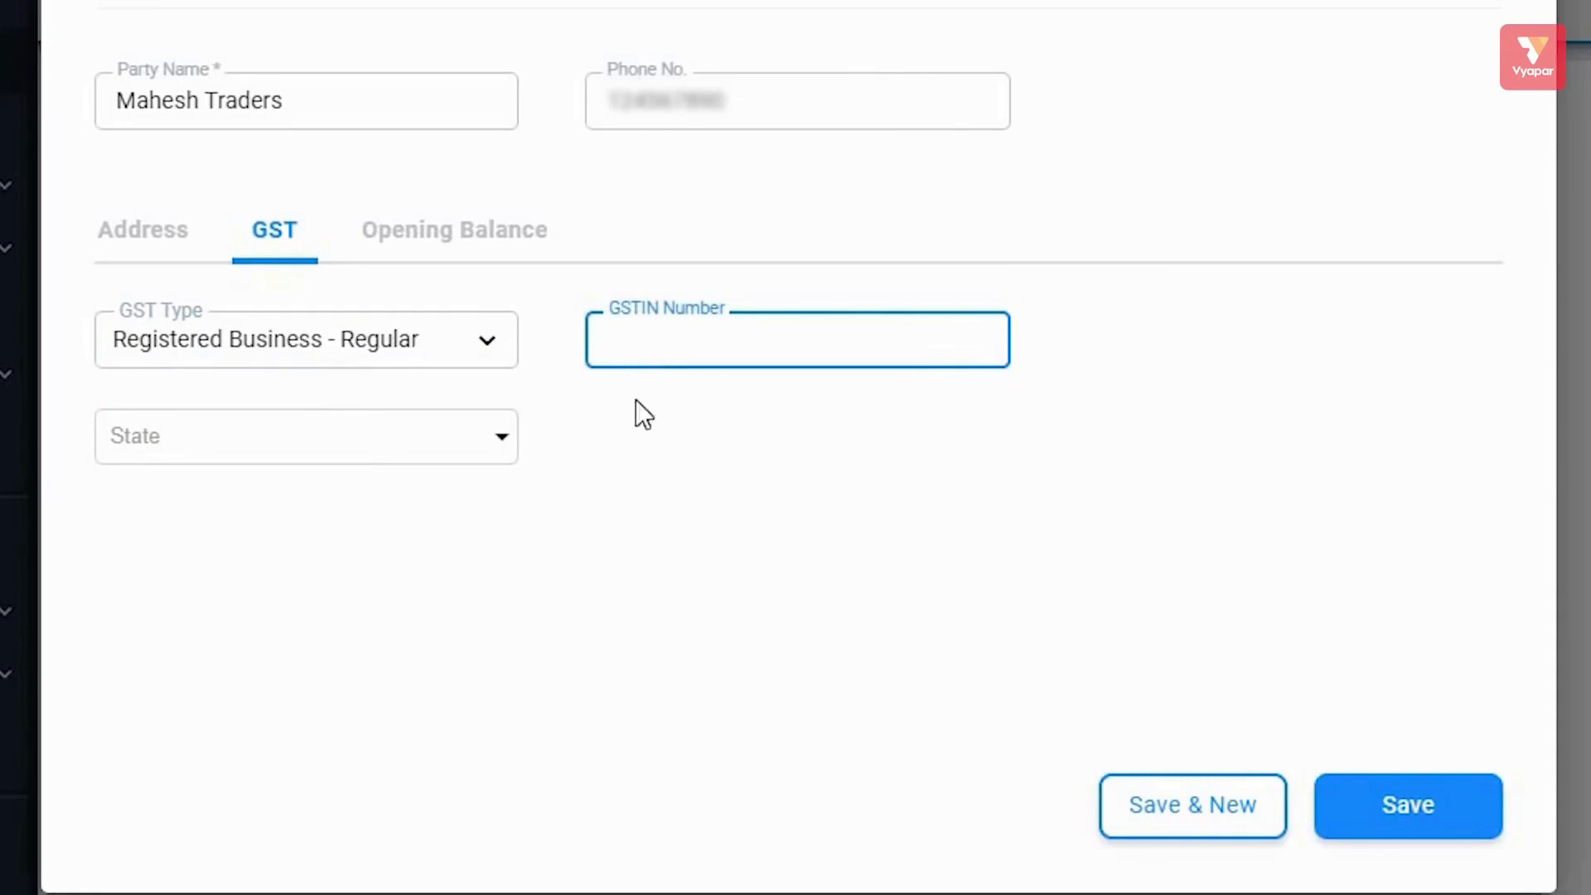
pyautogui.click(430, 363)
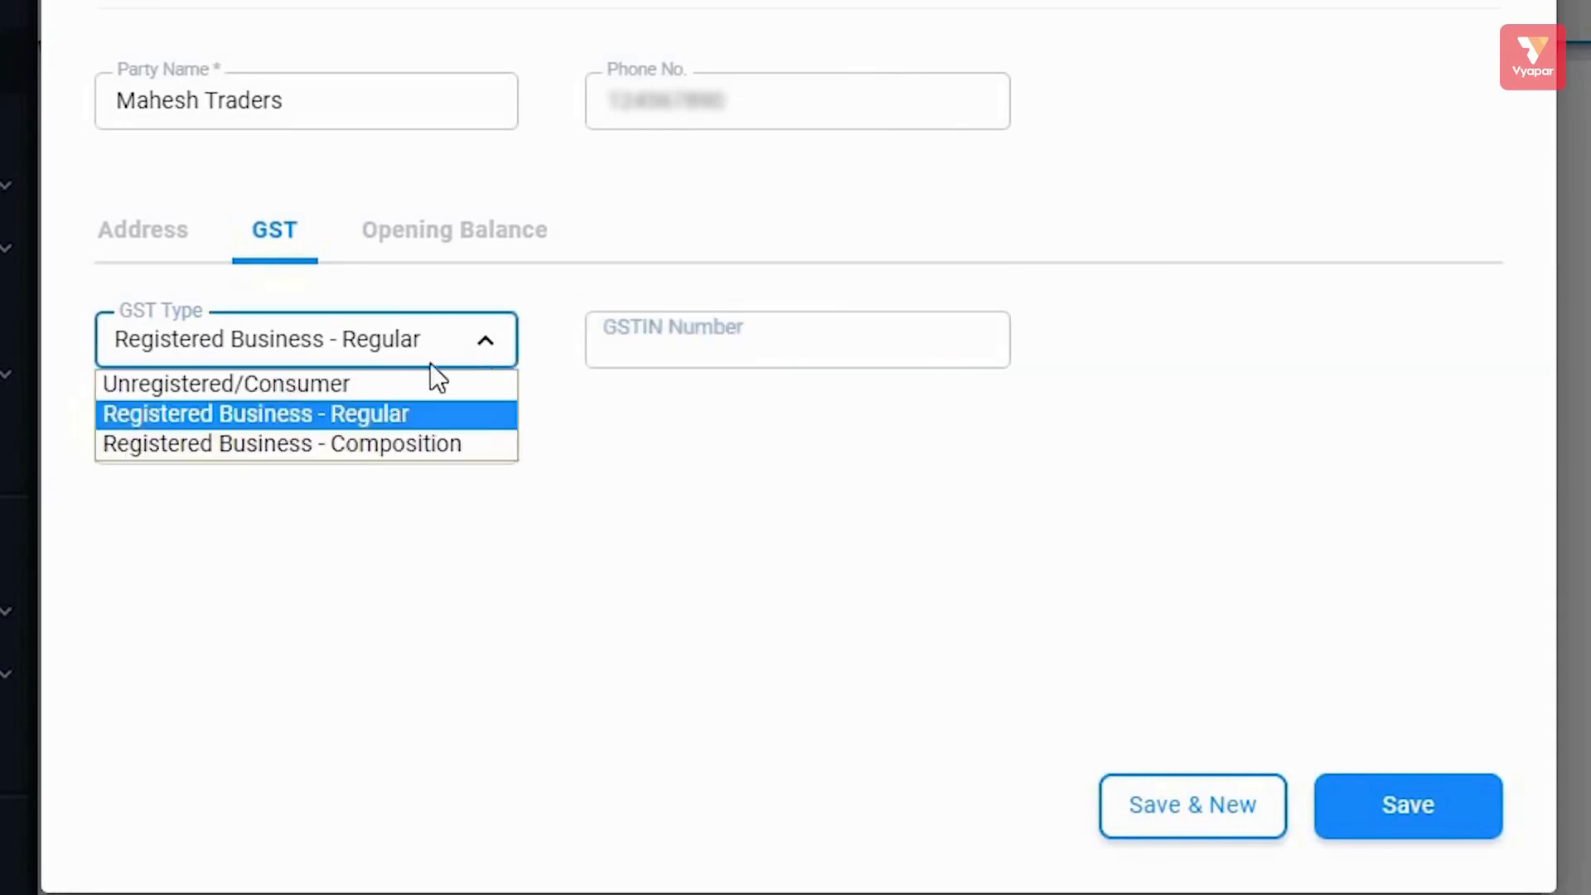
pyautogui.click(342, 382)
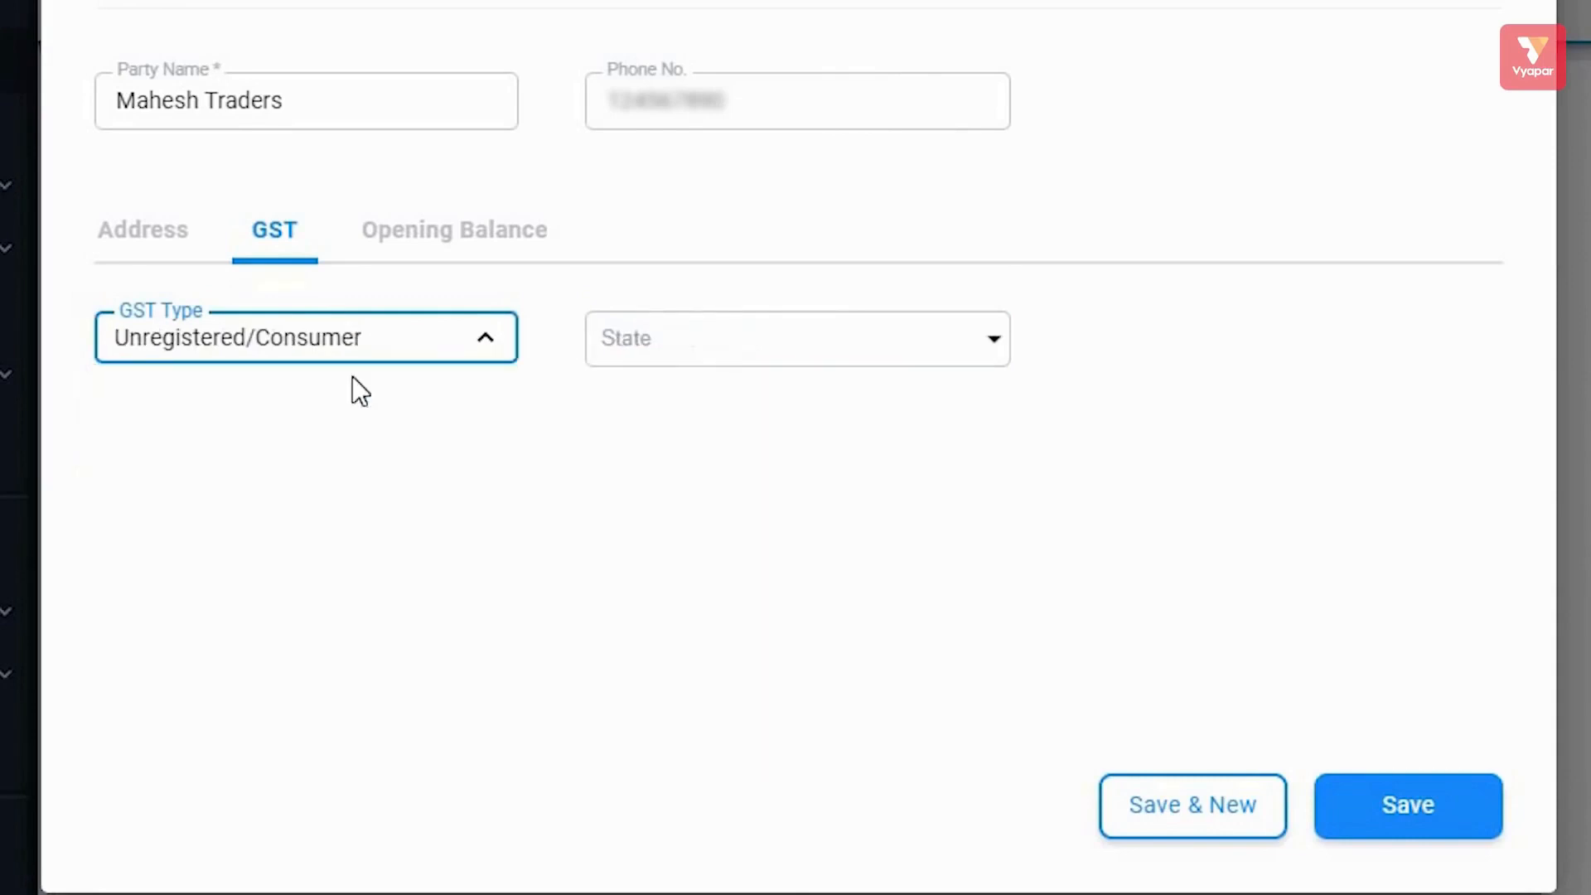
pyautogui.click(451, 248)
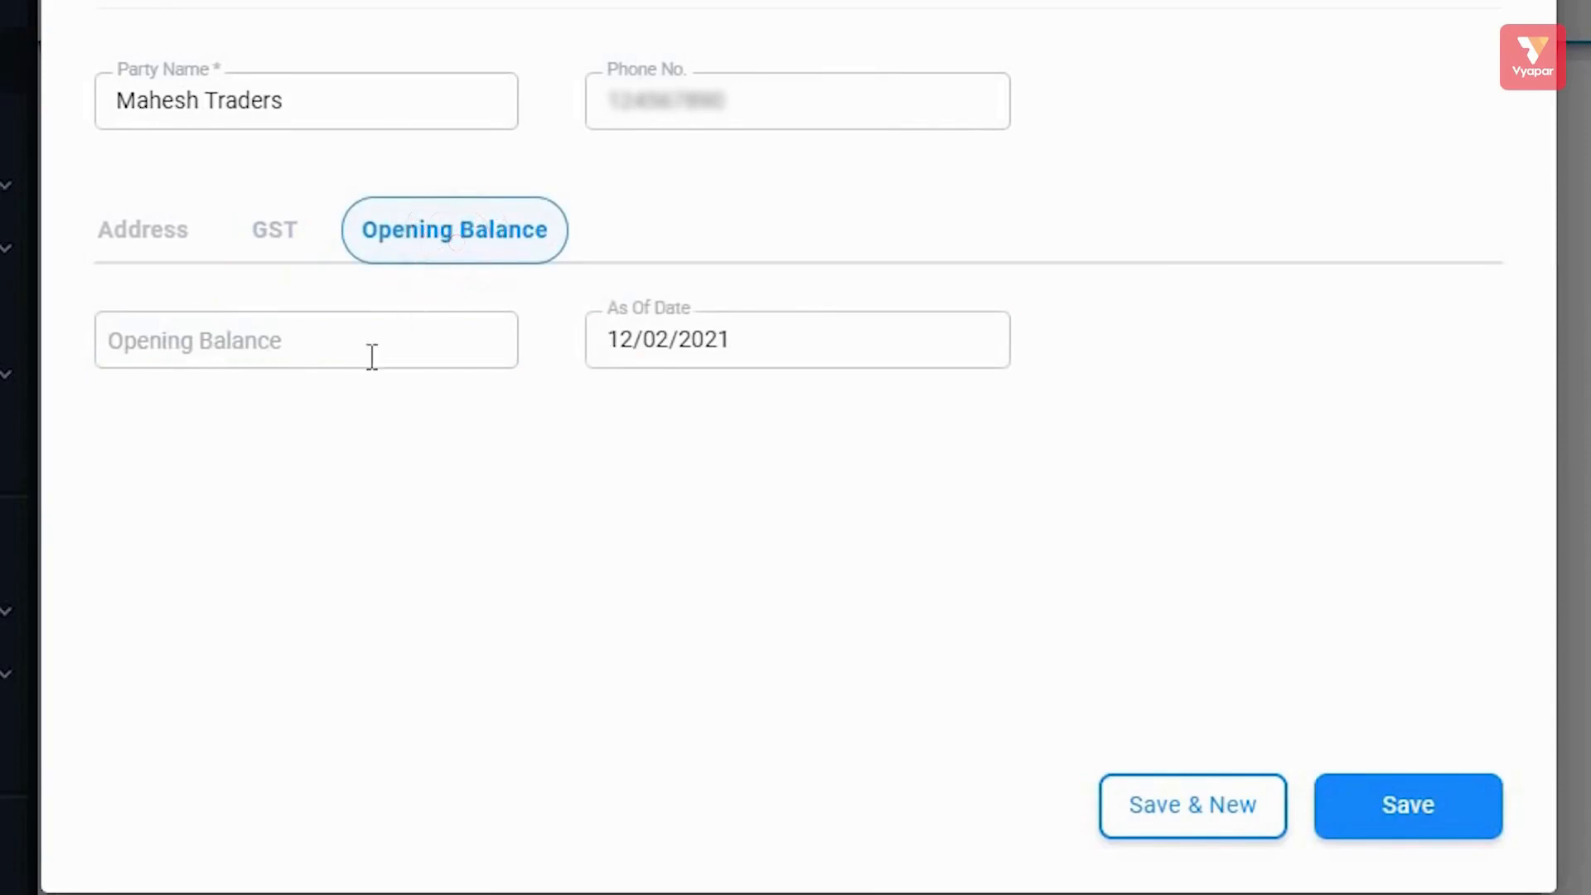
# Enter a 10000 opening balance for Mahesh Traders, marked To Receive.
pyautogui.click(342, 344)
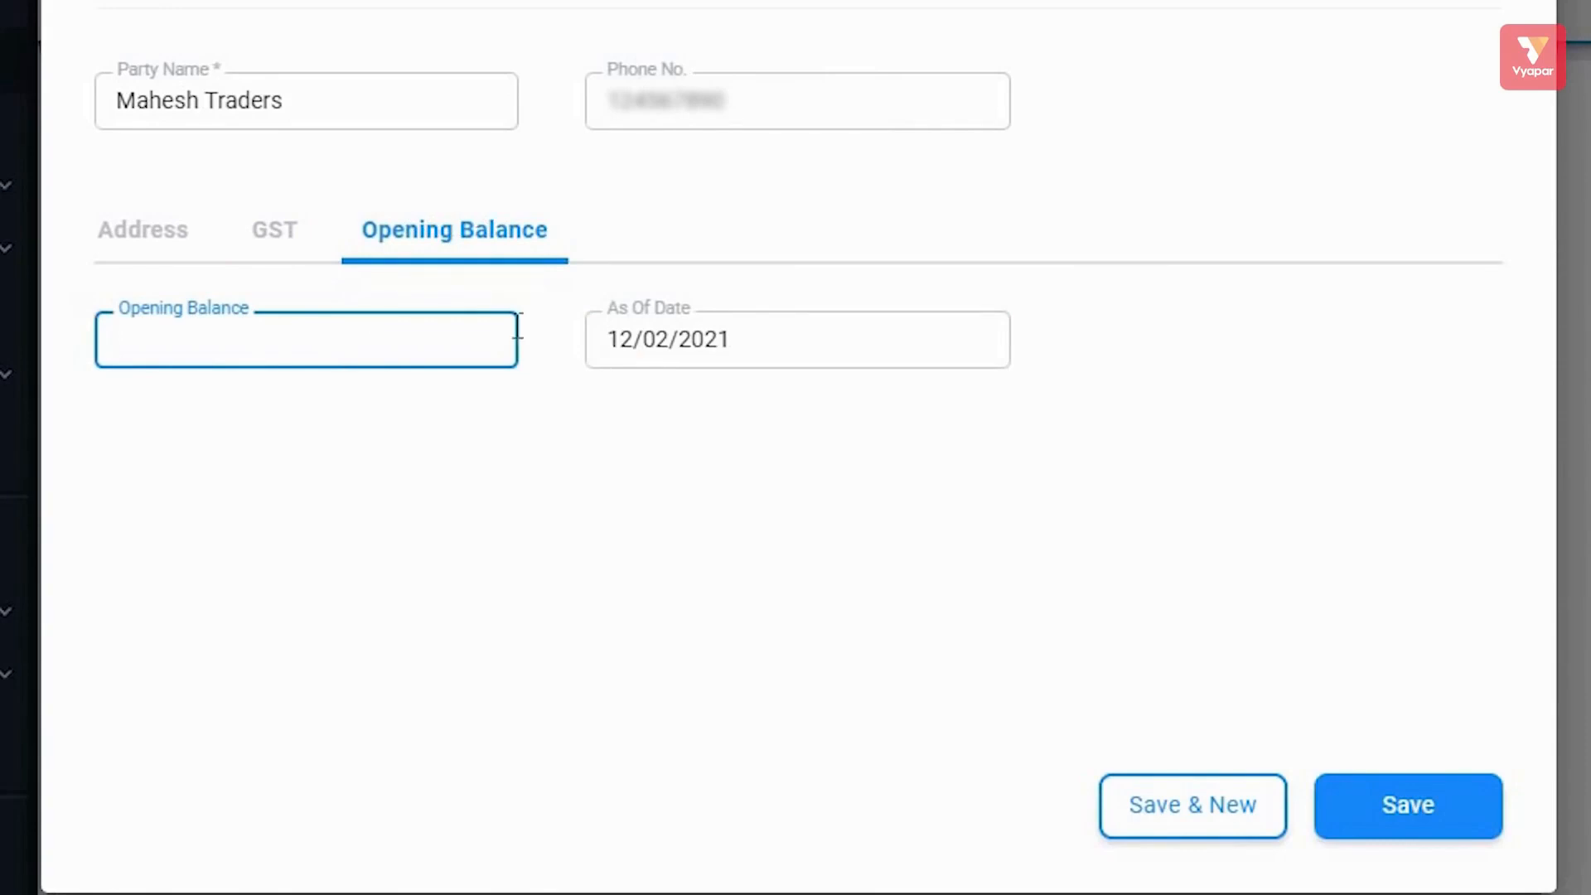
pyautogui.write('100')
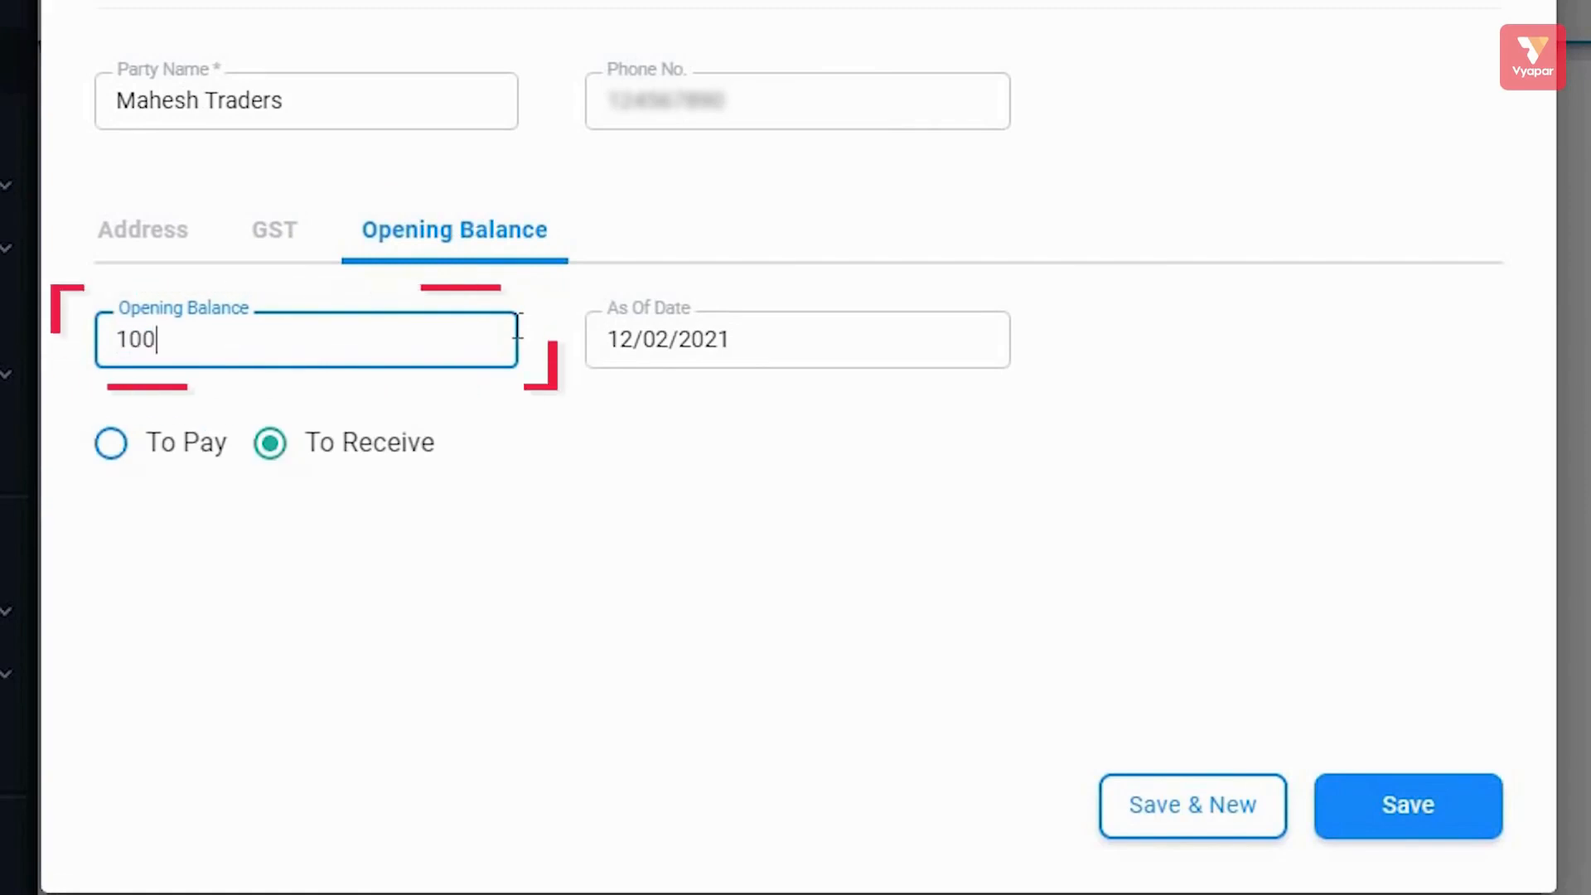
pyautogui.write('00')
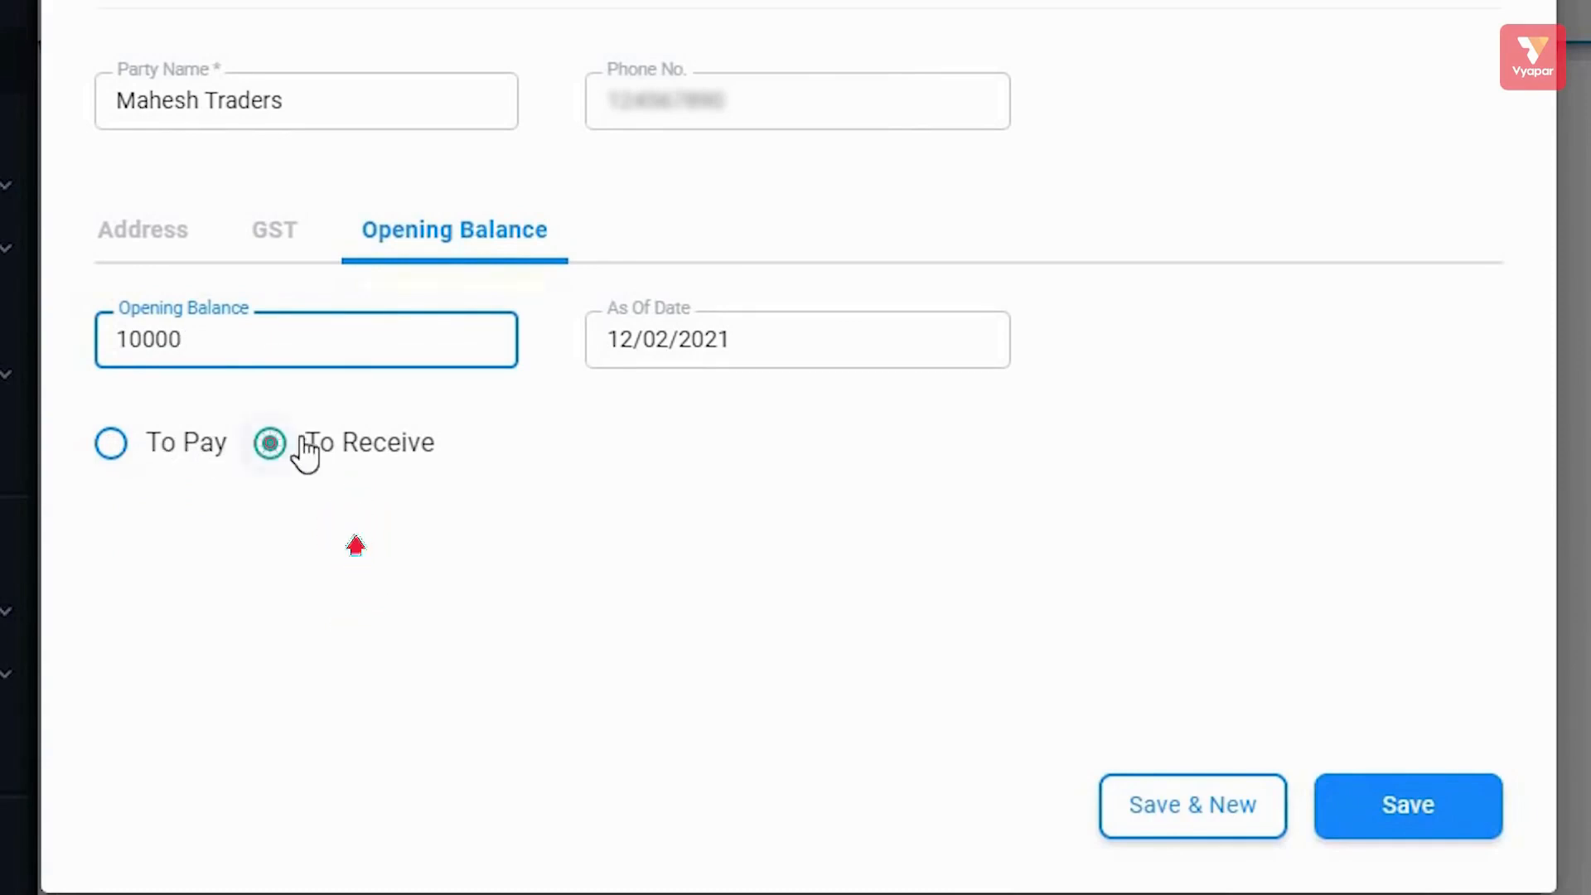
pyautogui.click(305, 452)
pyautogui.click(1386, 829)
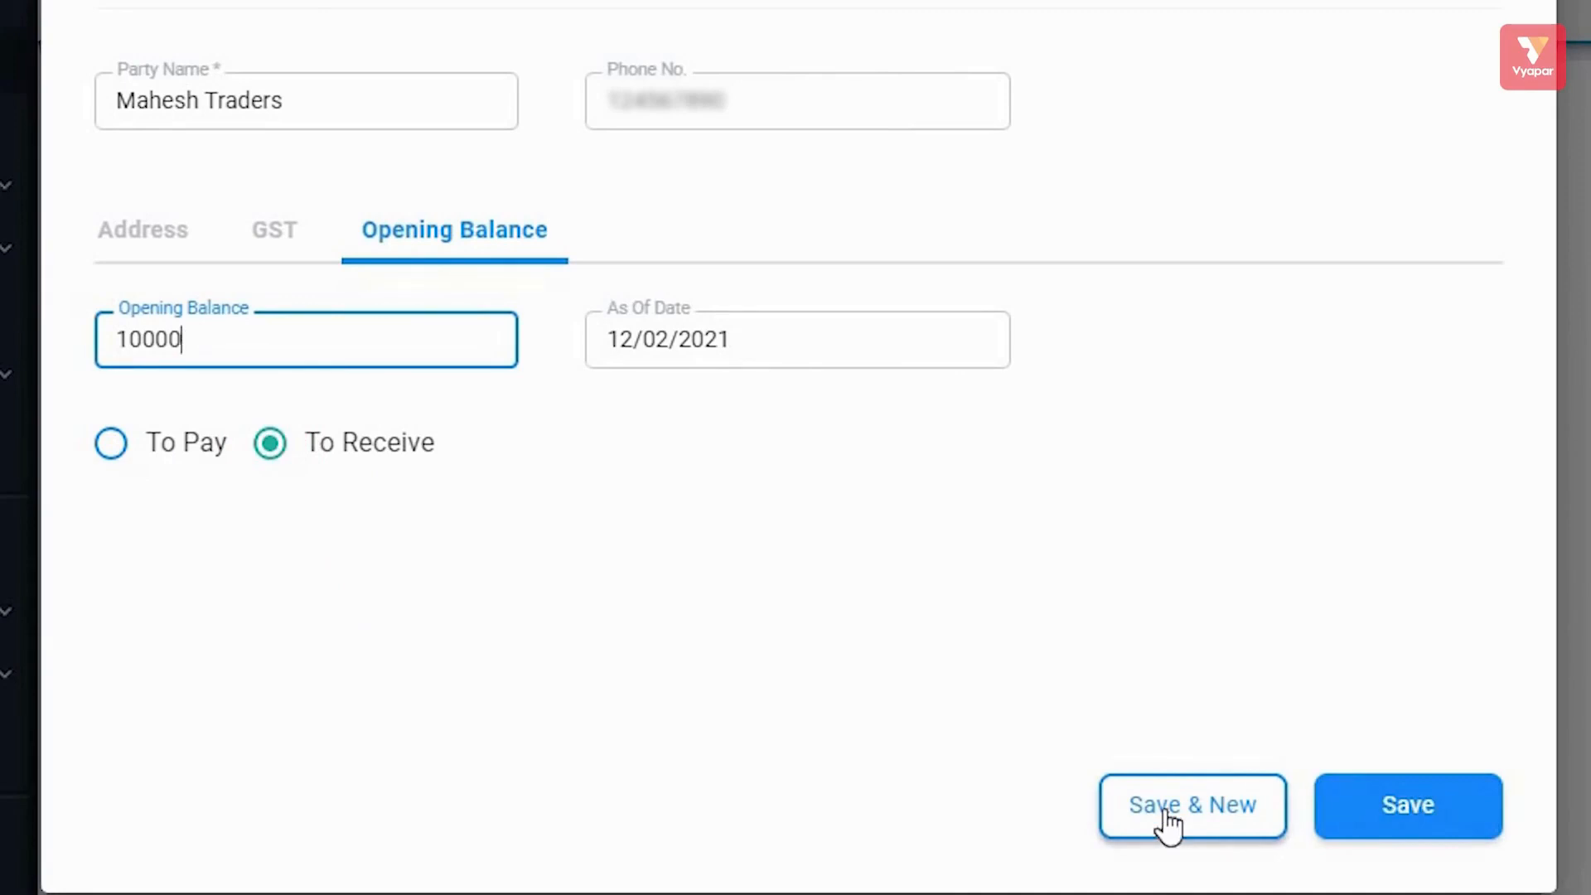
# Save Mahesh Traders, discard the blank new-party form, and return to the Parties list showing ₹10,000.
pyautogui.click(1224, 816)
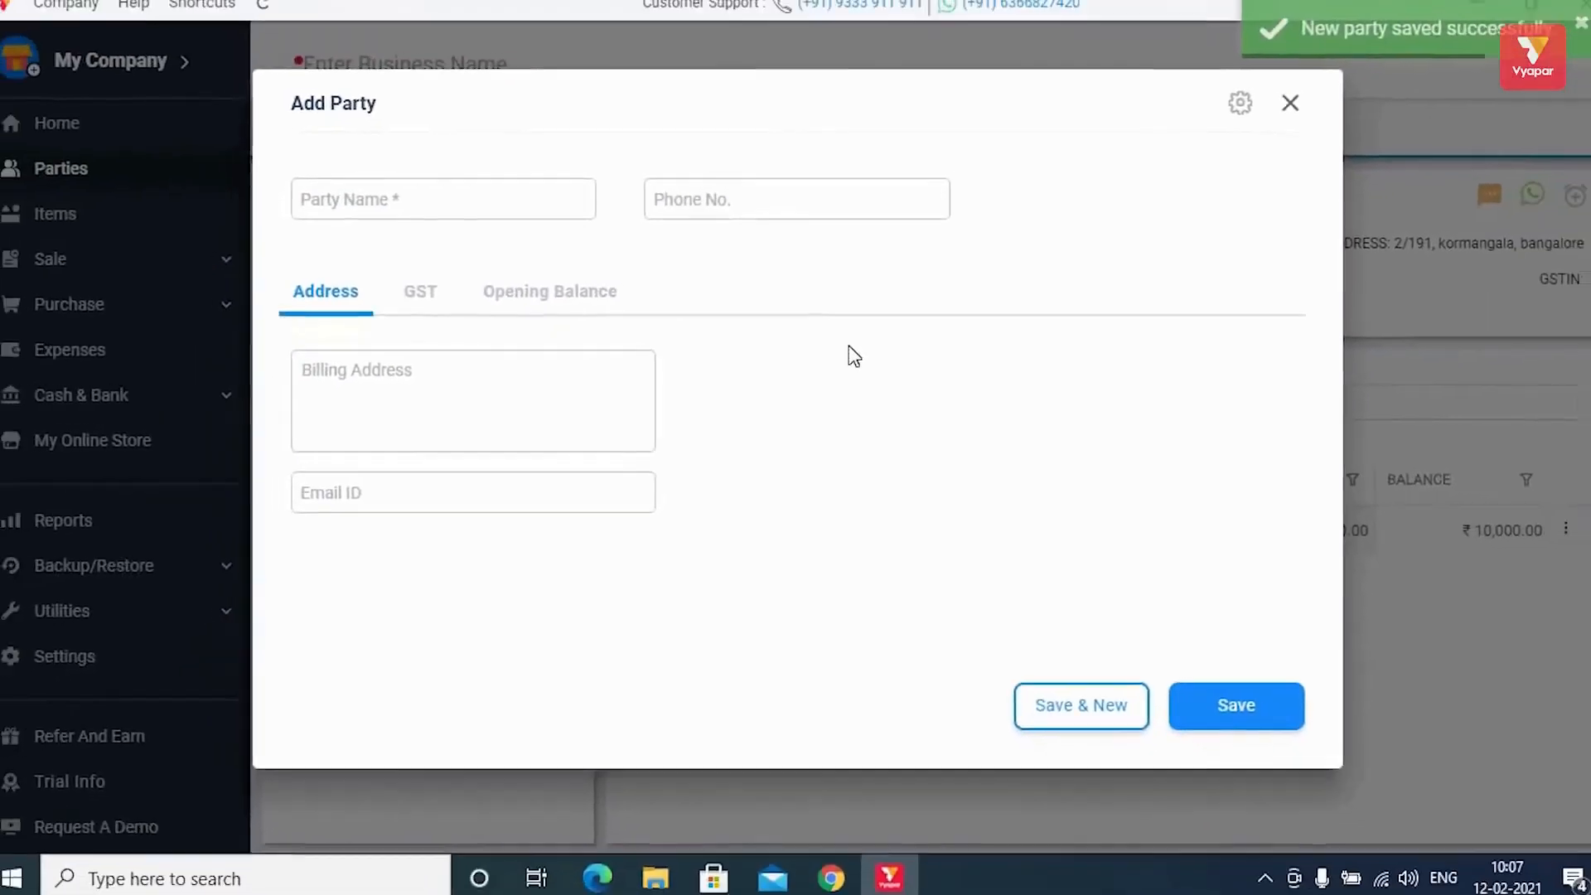
pyautogui.click(1284, 109)
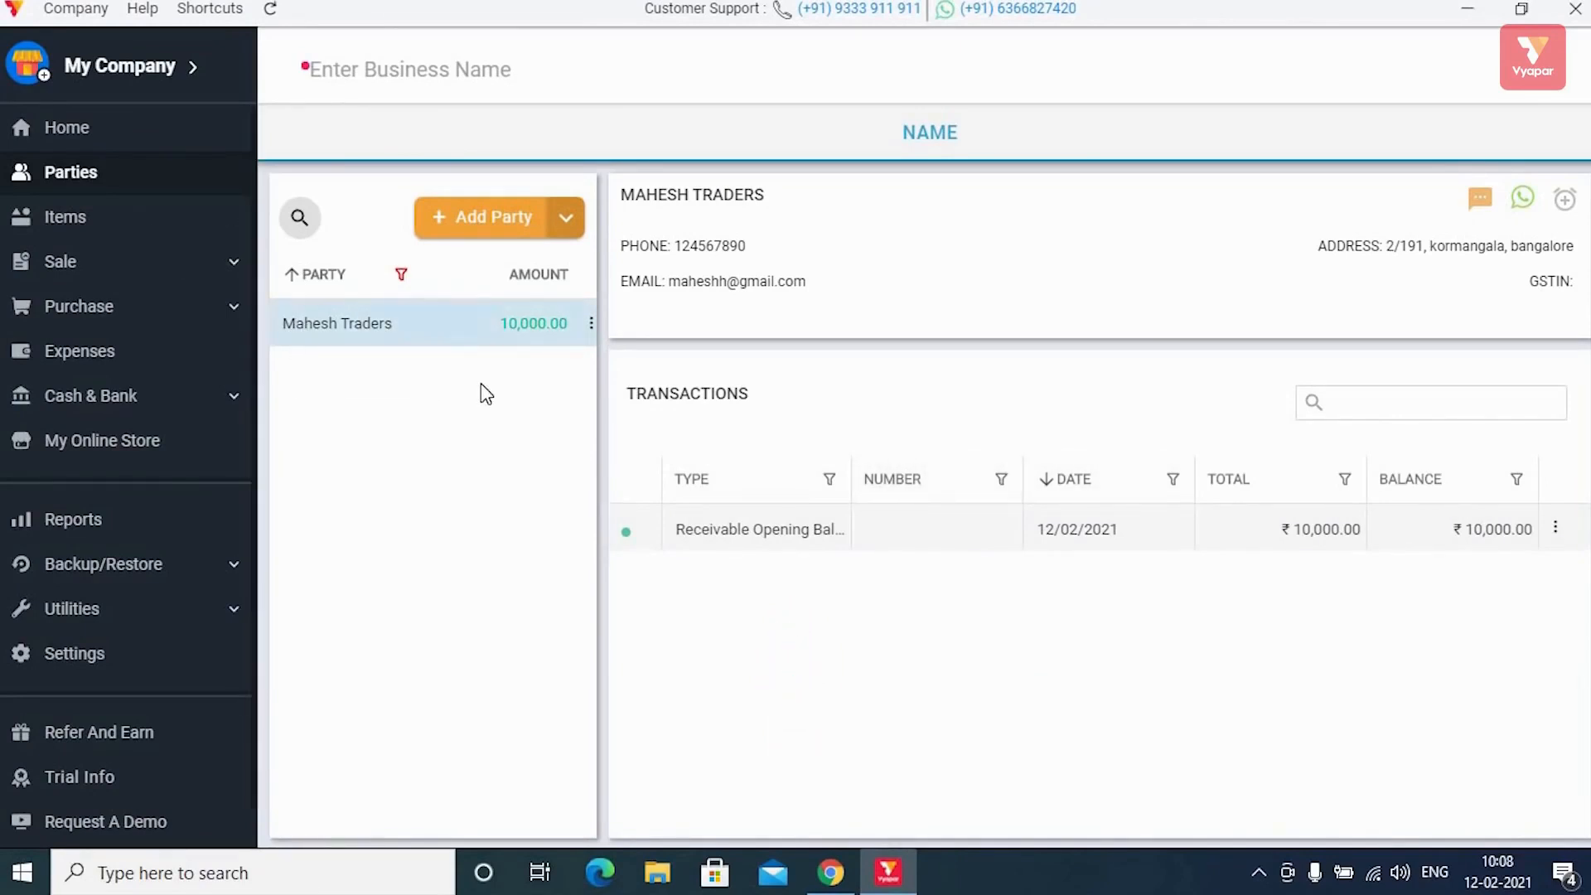
pyautogui.click(145, 220)
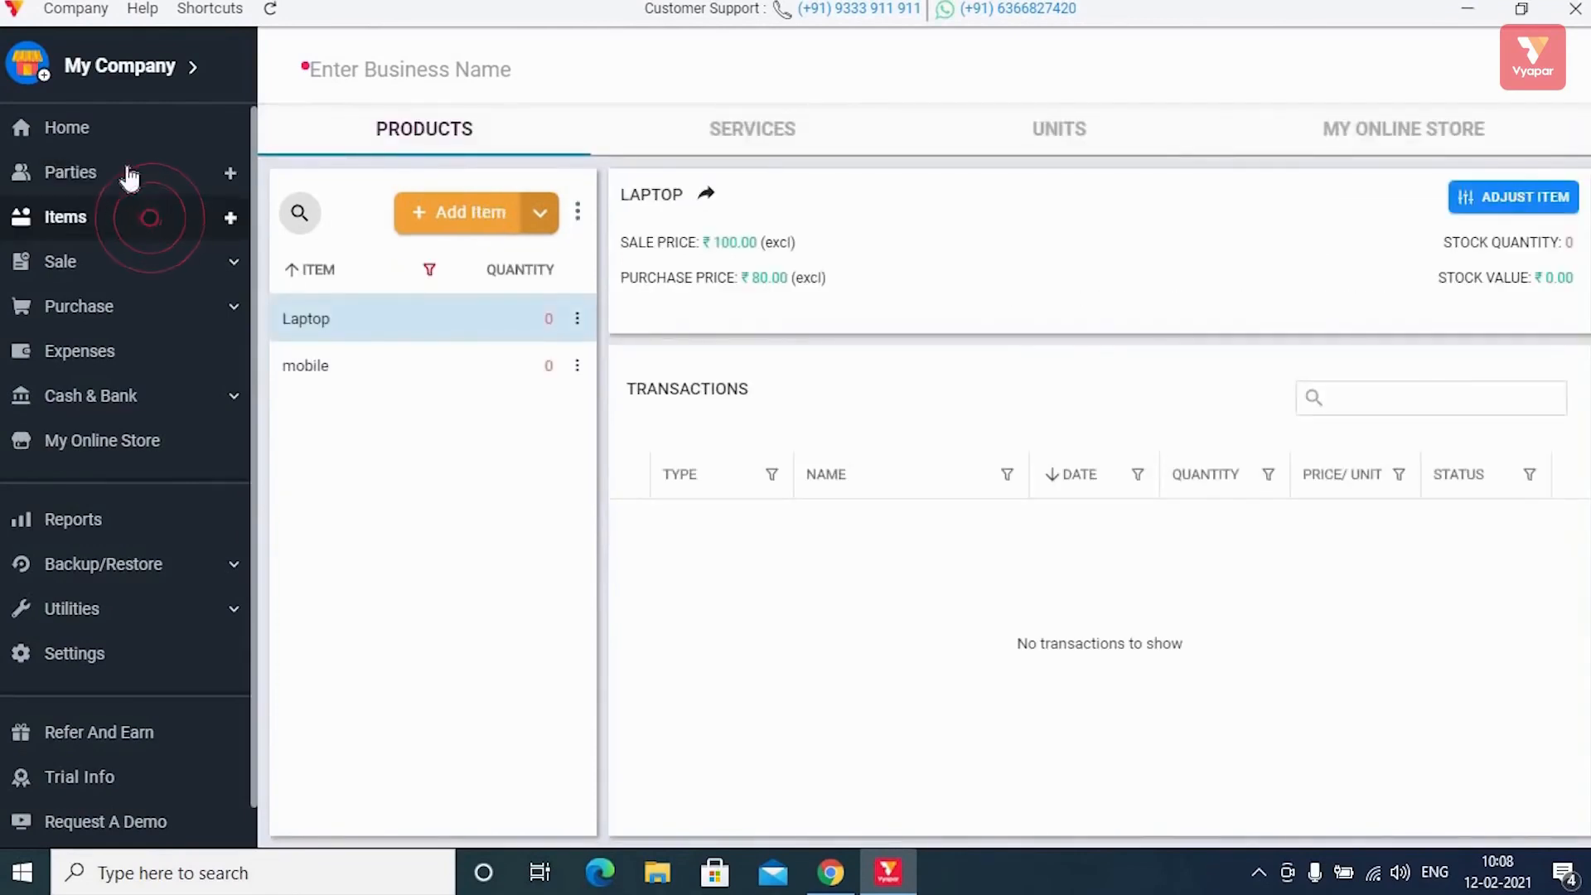
pyautogui.click(128, 177)
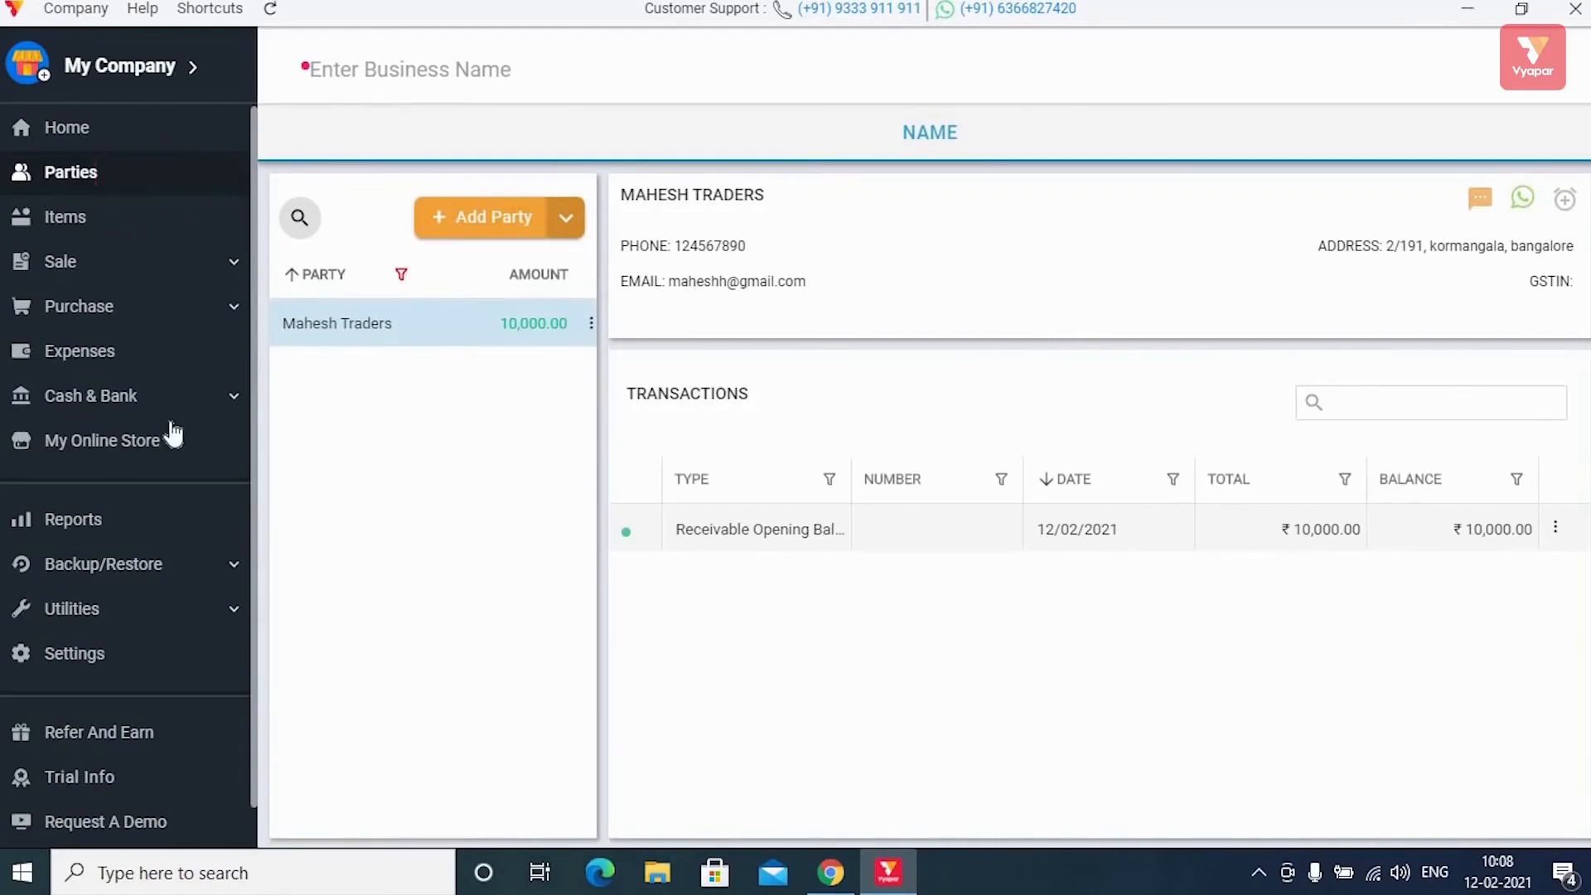
pyautogui.scroll(-1, 172, 433)
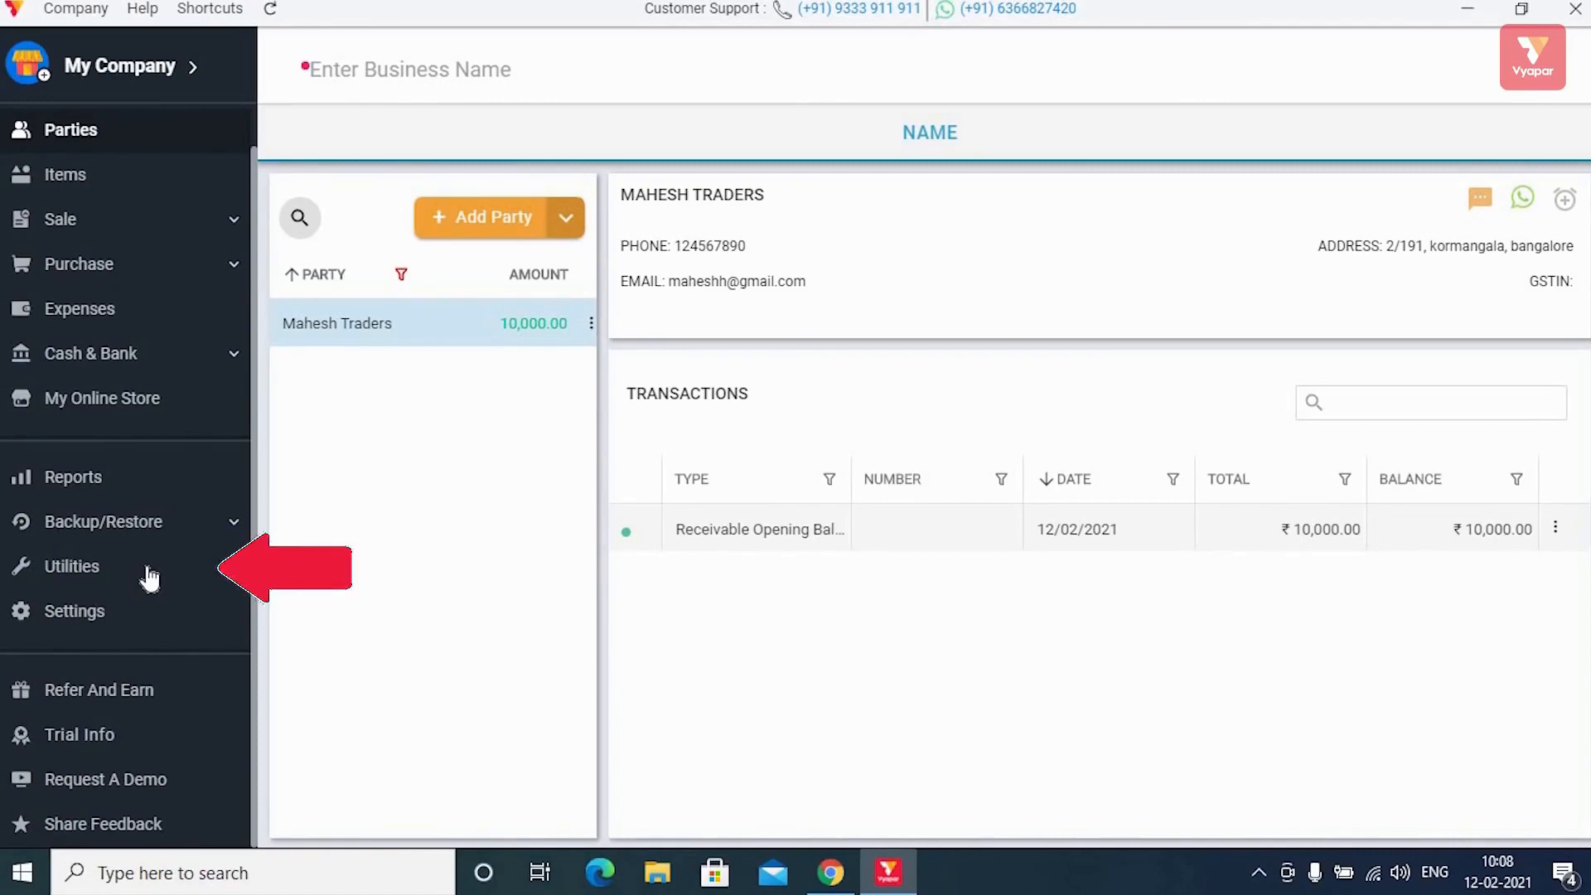
# Download the Import Items Excel template from Utilities and open it maximized in Excel.
pyautogui.click(150, 572)
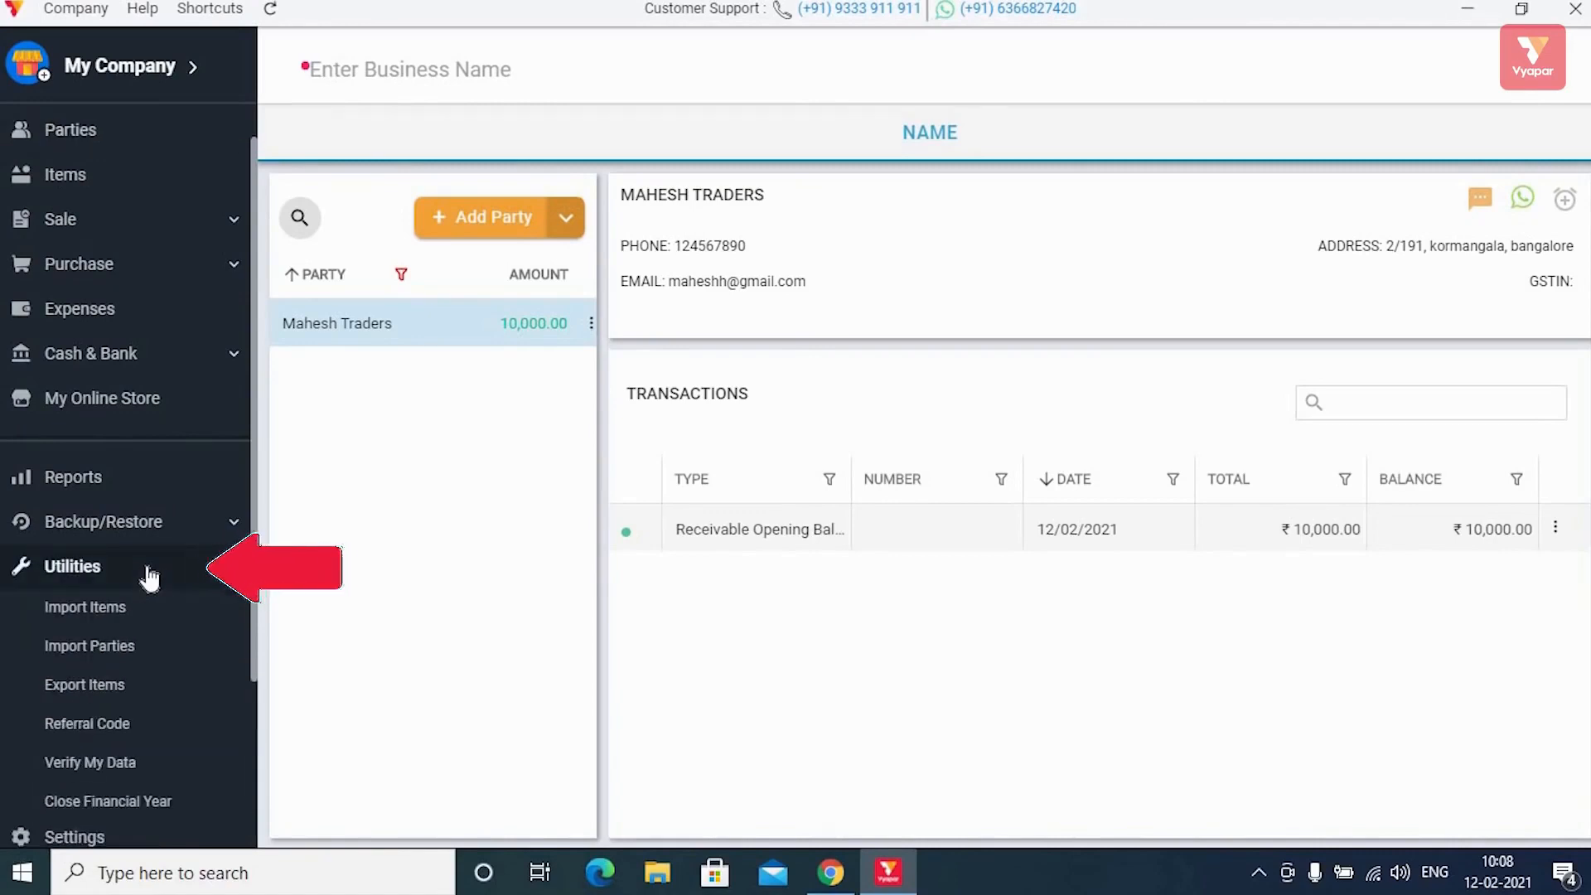
pyautogui.click(118, 608)
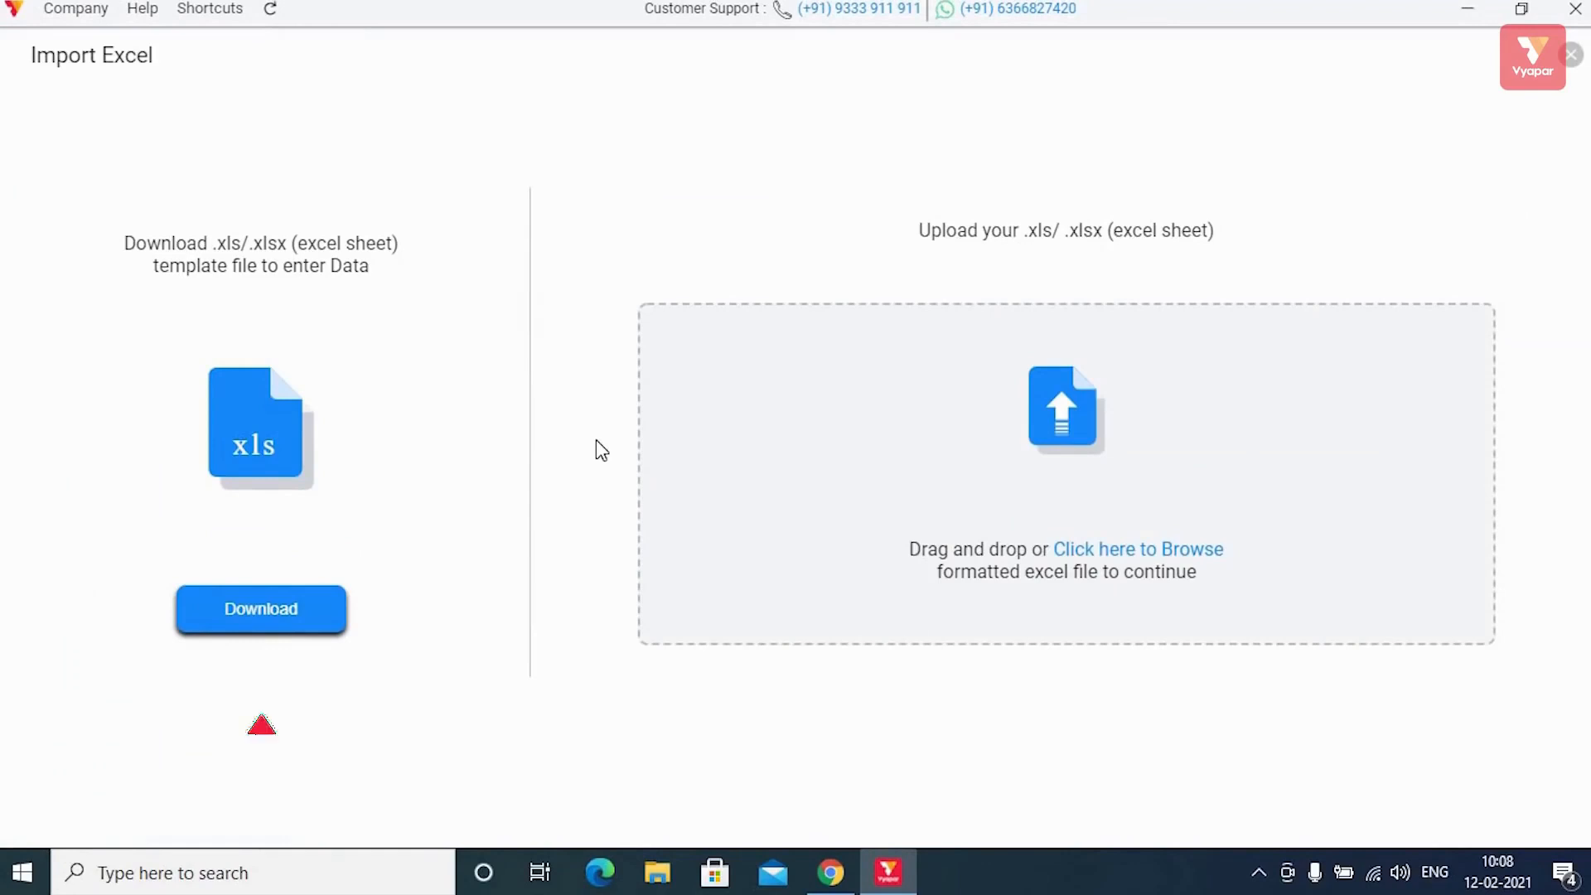
pyautogui.click(276, 609)
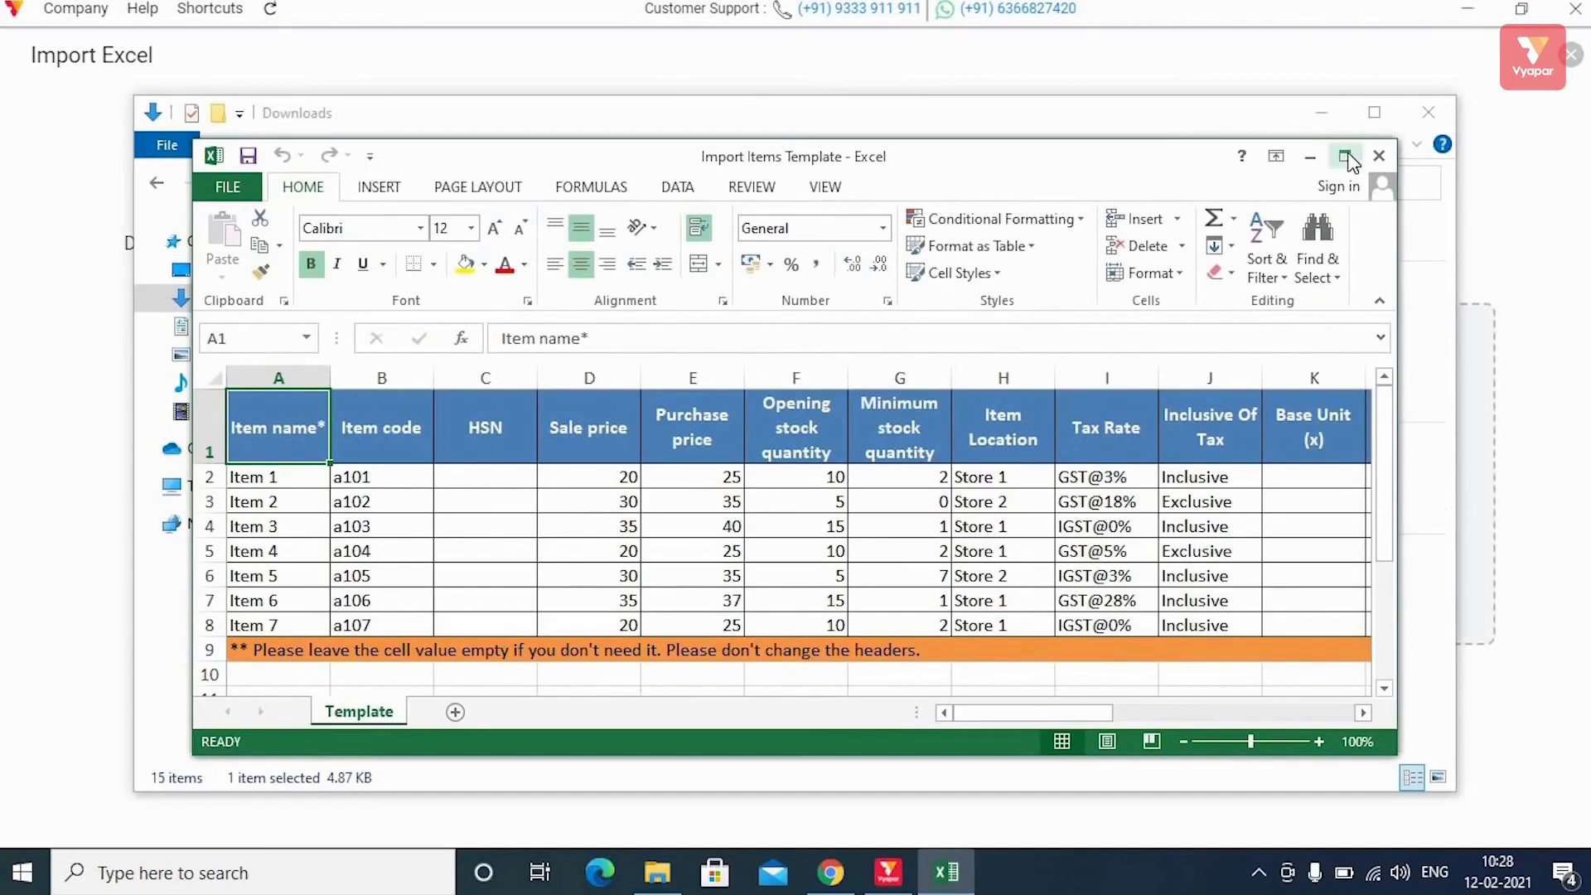
pyautogui.click(1346, 157)
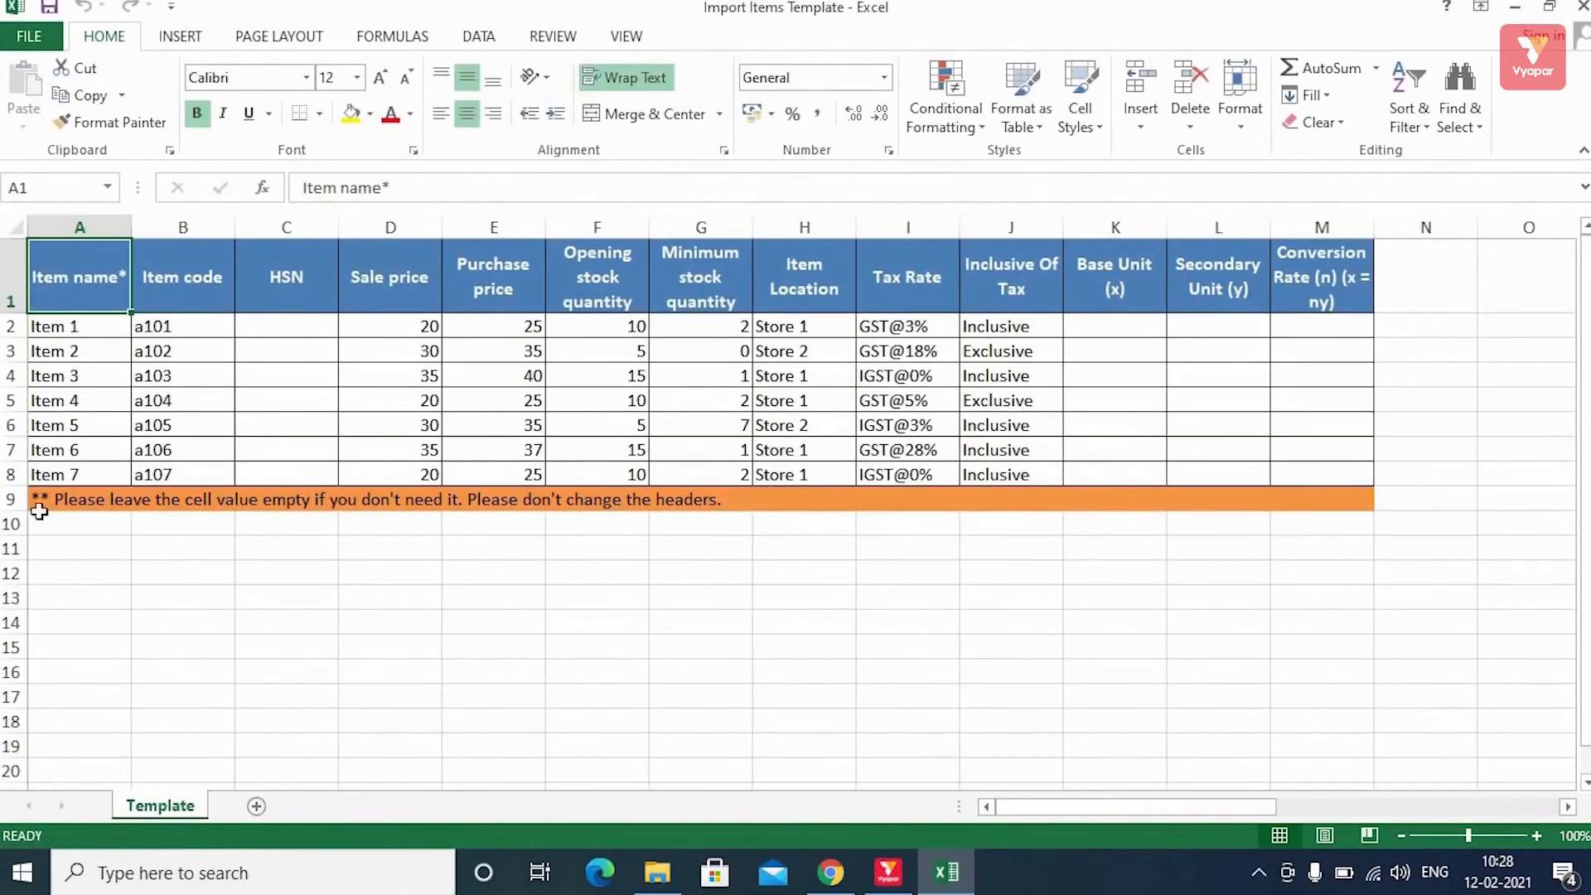
# Delete the orange instruction note in row 9 and move to cell A2 to rename items.
pyautogui.click(10, 499)
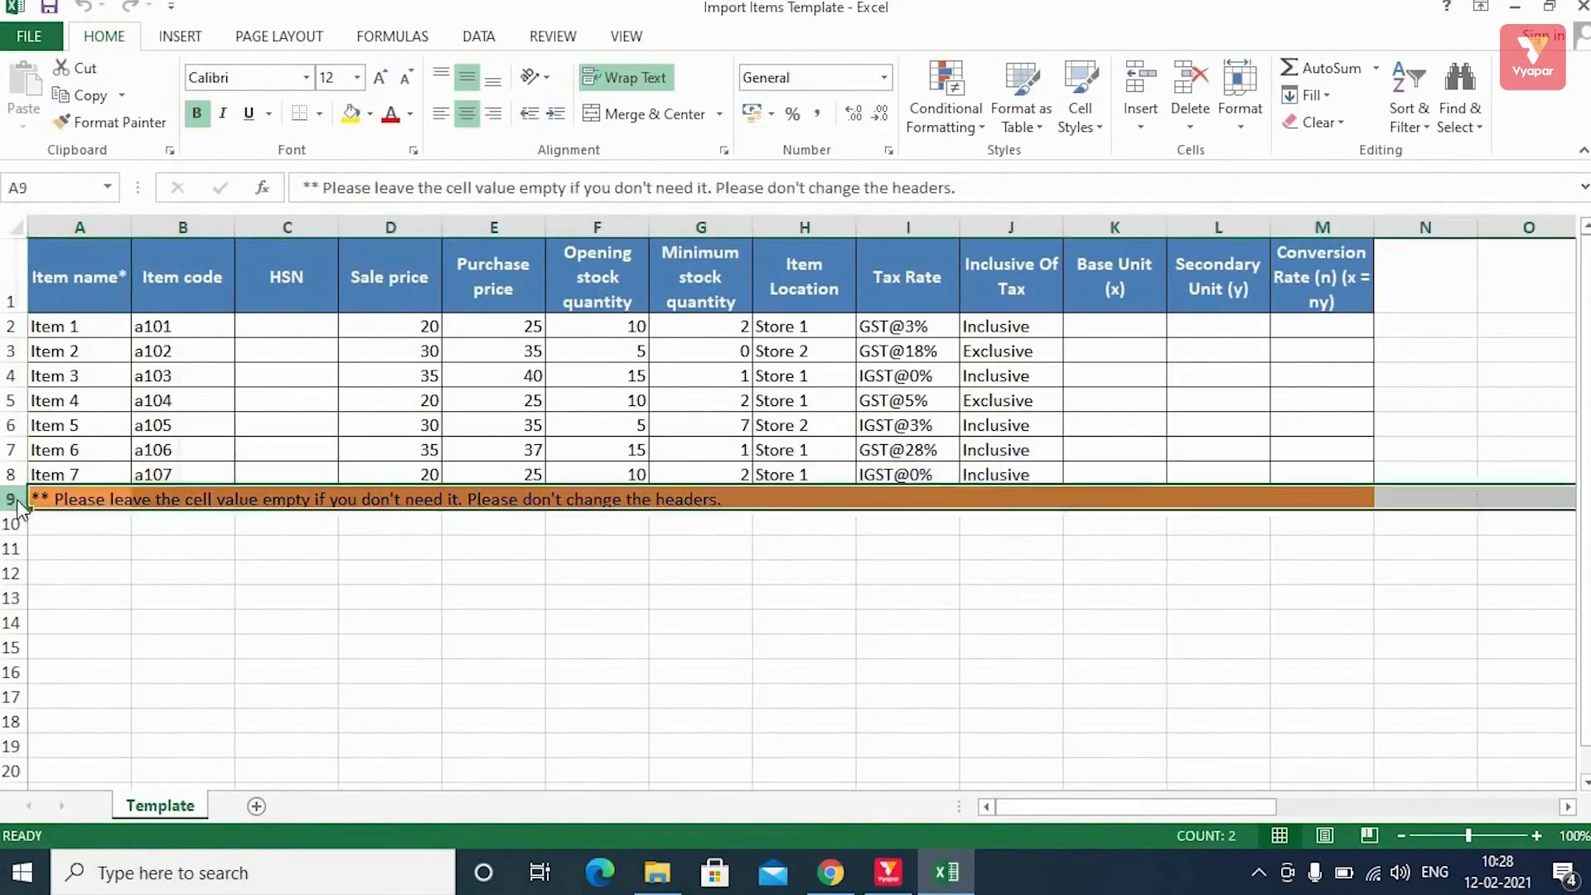
pyautogui.rightClick(10, 499)
pyautogui.click(133, 340)
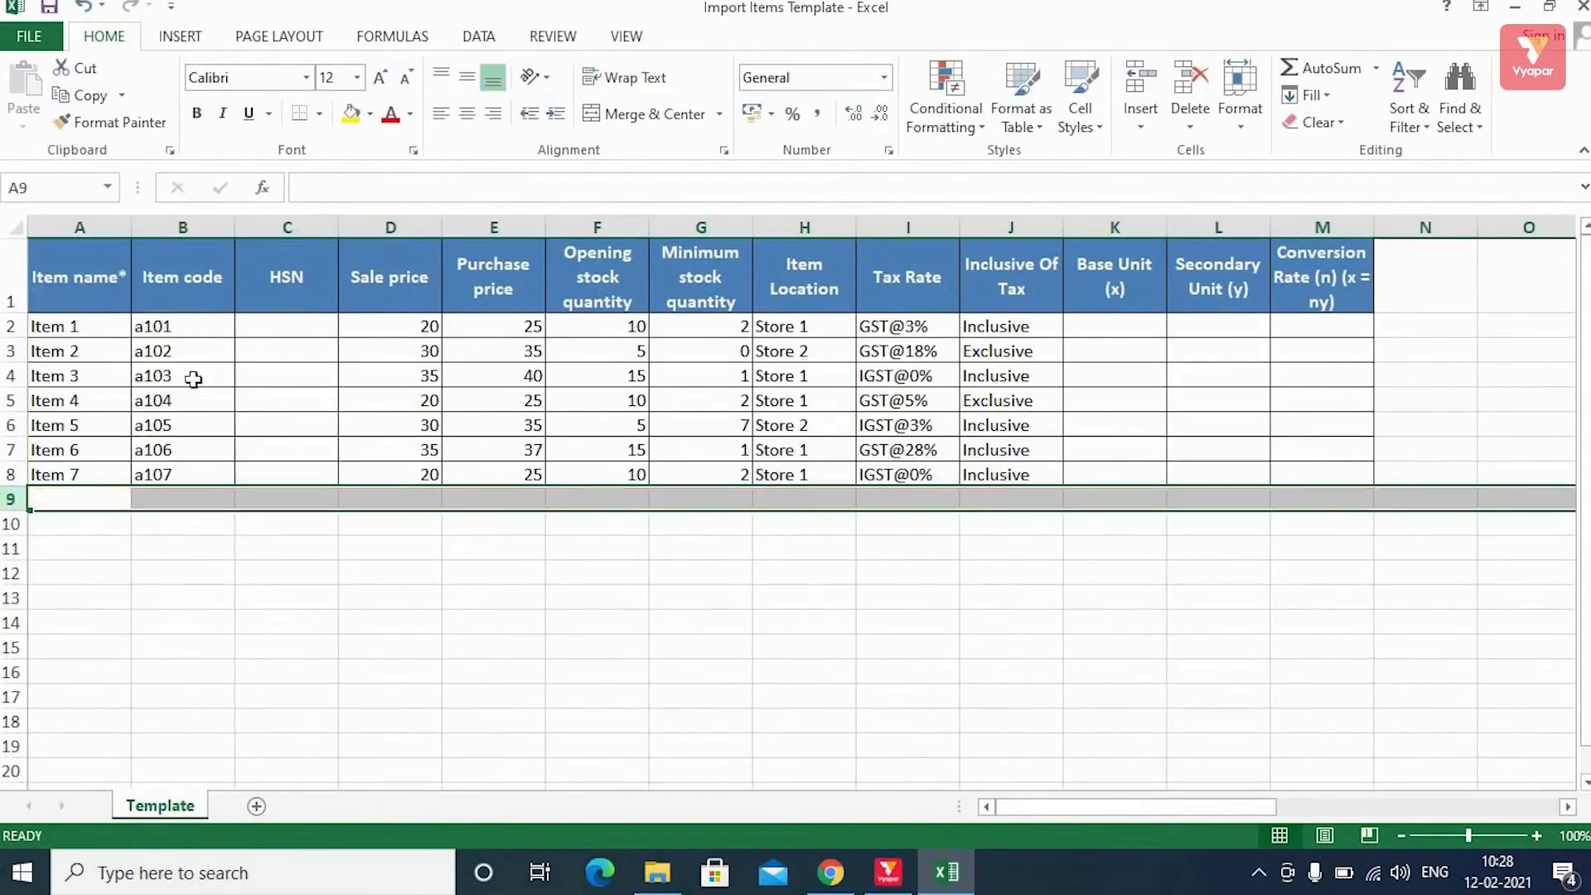
pyautogui.click(108, 330)
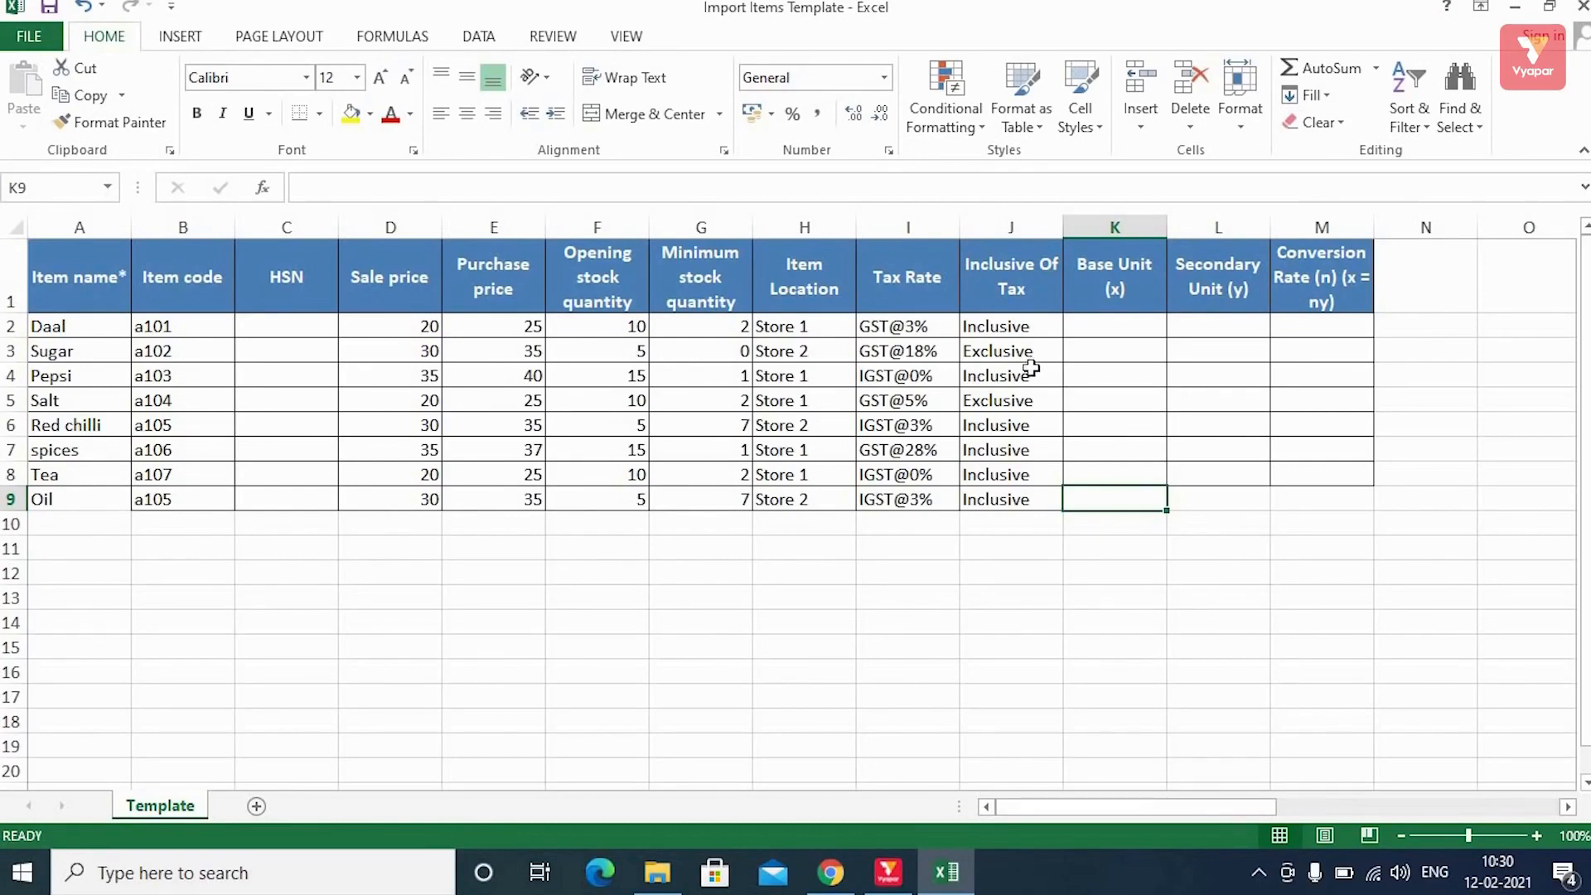
# Close the edited template in Excel, reopen Import Items, and upload Import Items Template from Downloads.
pyautogui.click(1582, 8)
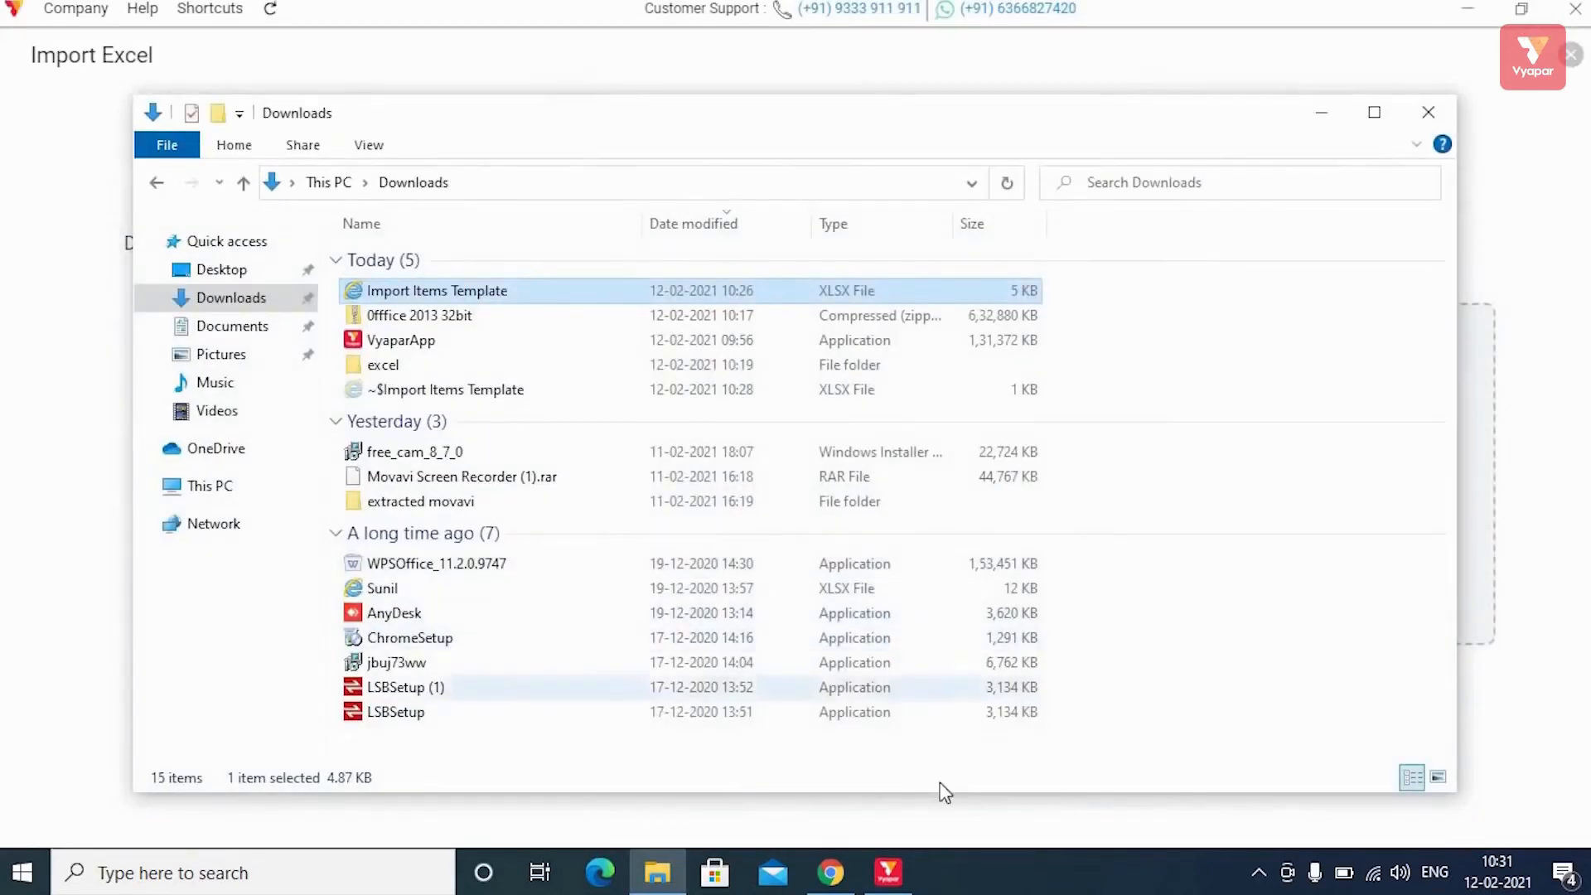
pyautogui.click(907, 876)
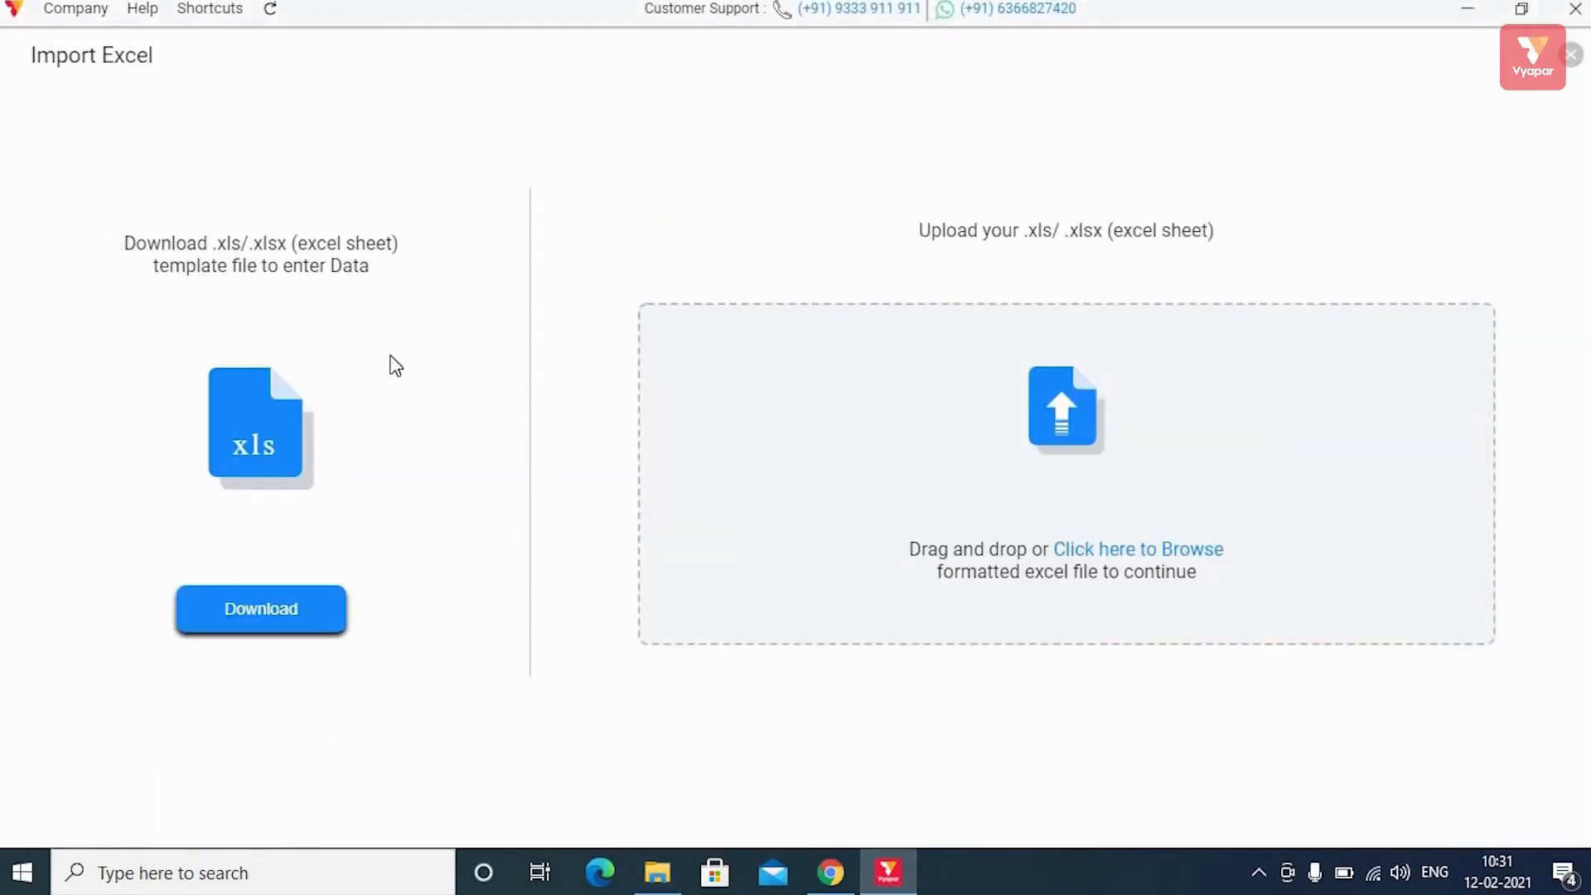
pyautogui.click(1573, 56)
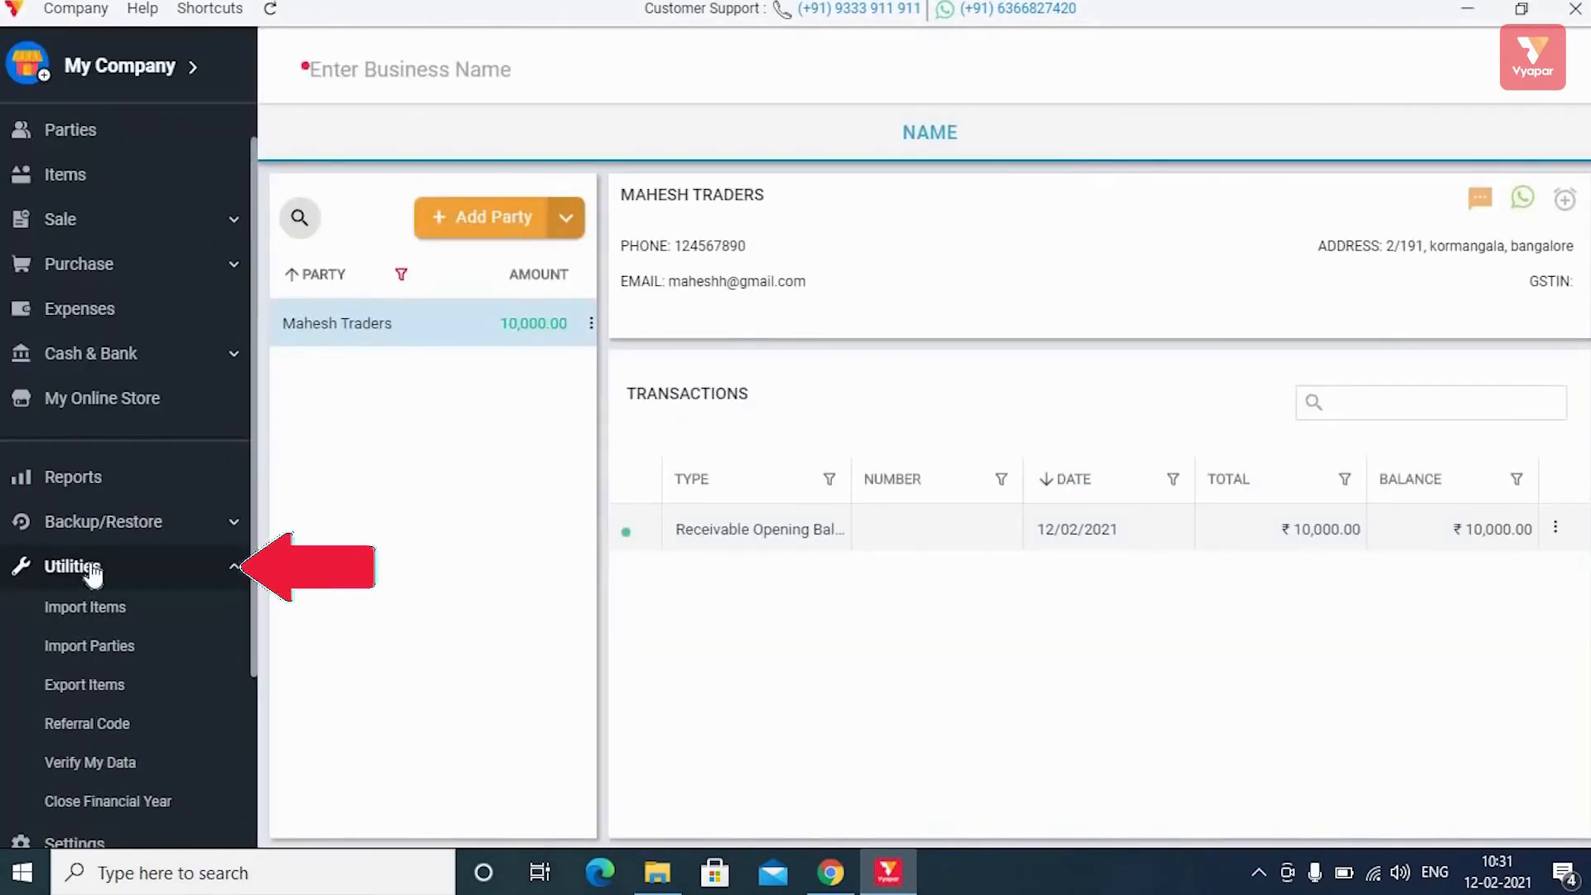
pyautogui.click(101, 619)
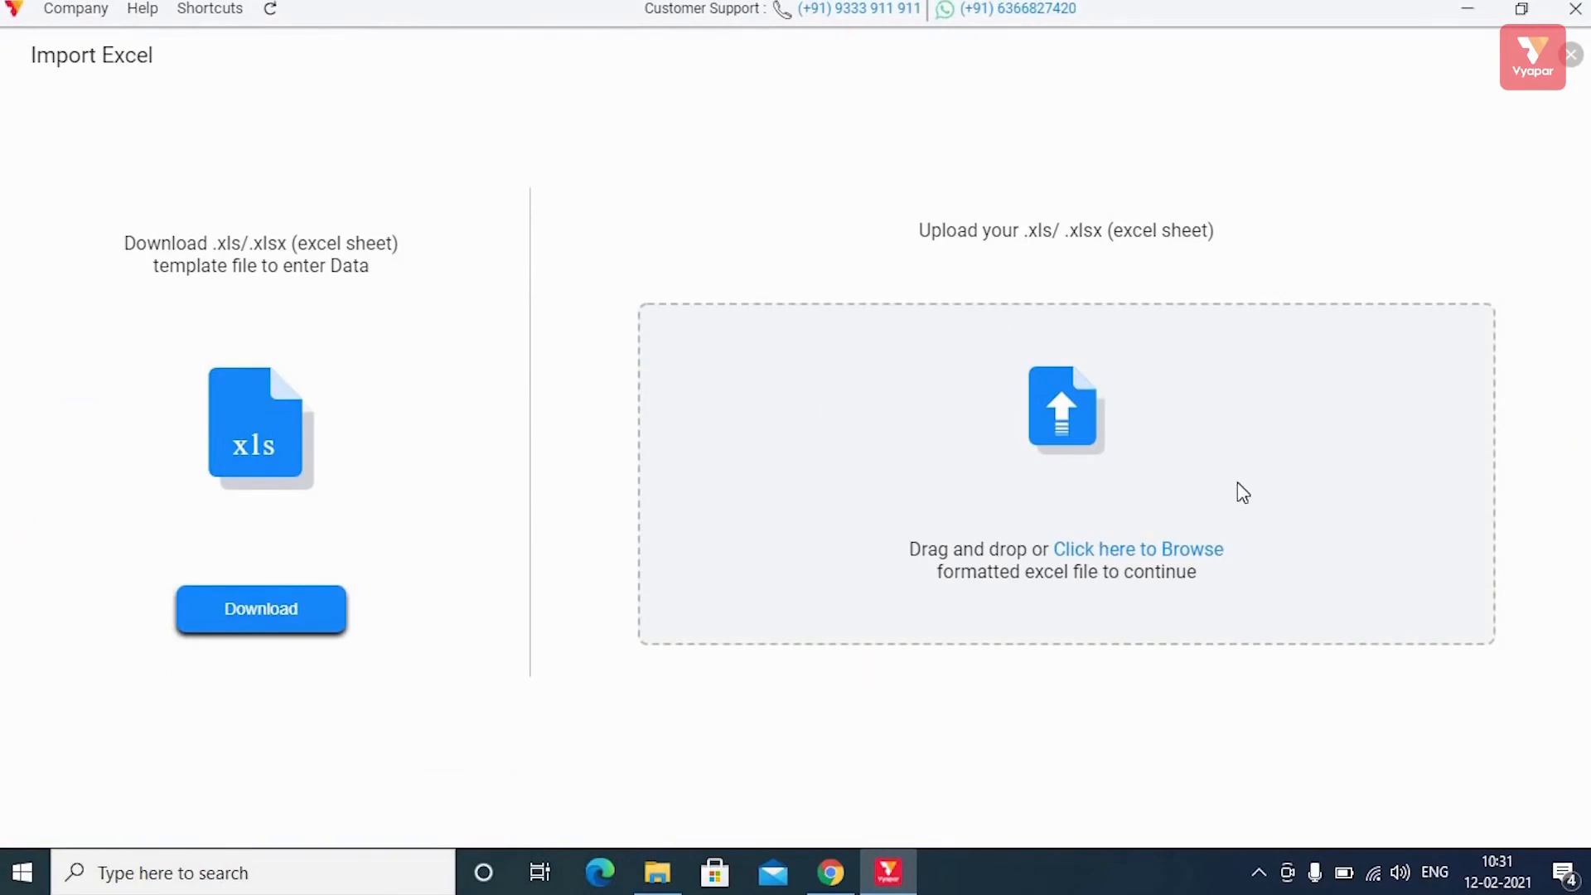
pyautogui.click(1106, 548)
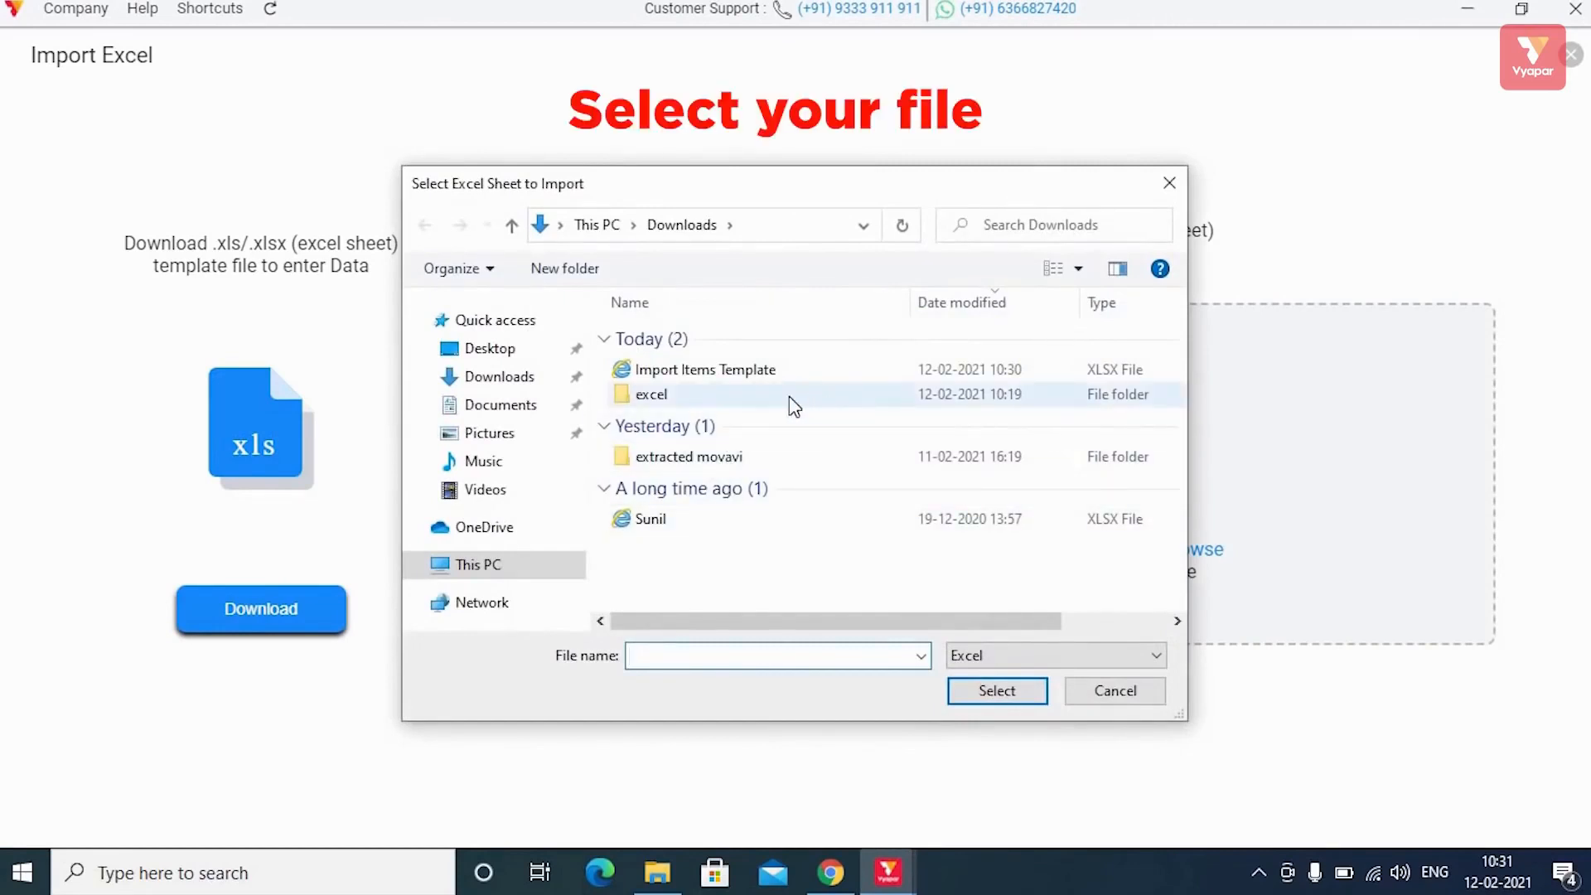
pyautogui.click(739, 370)
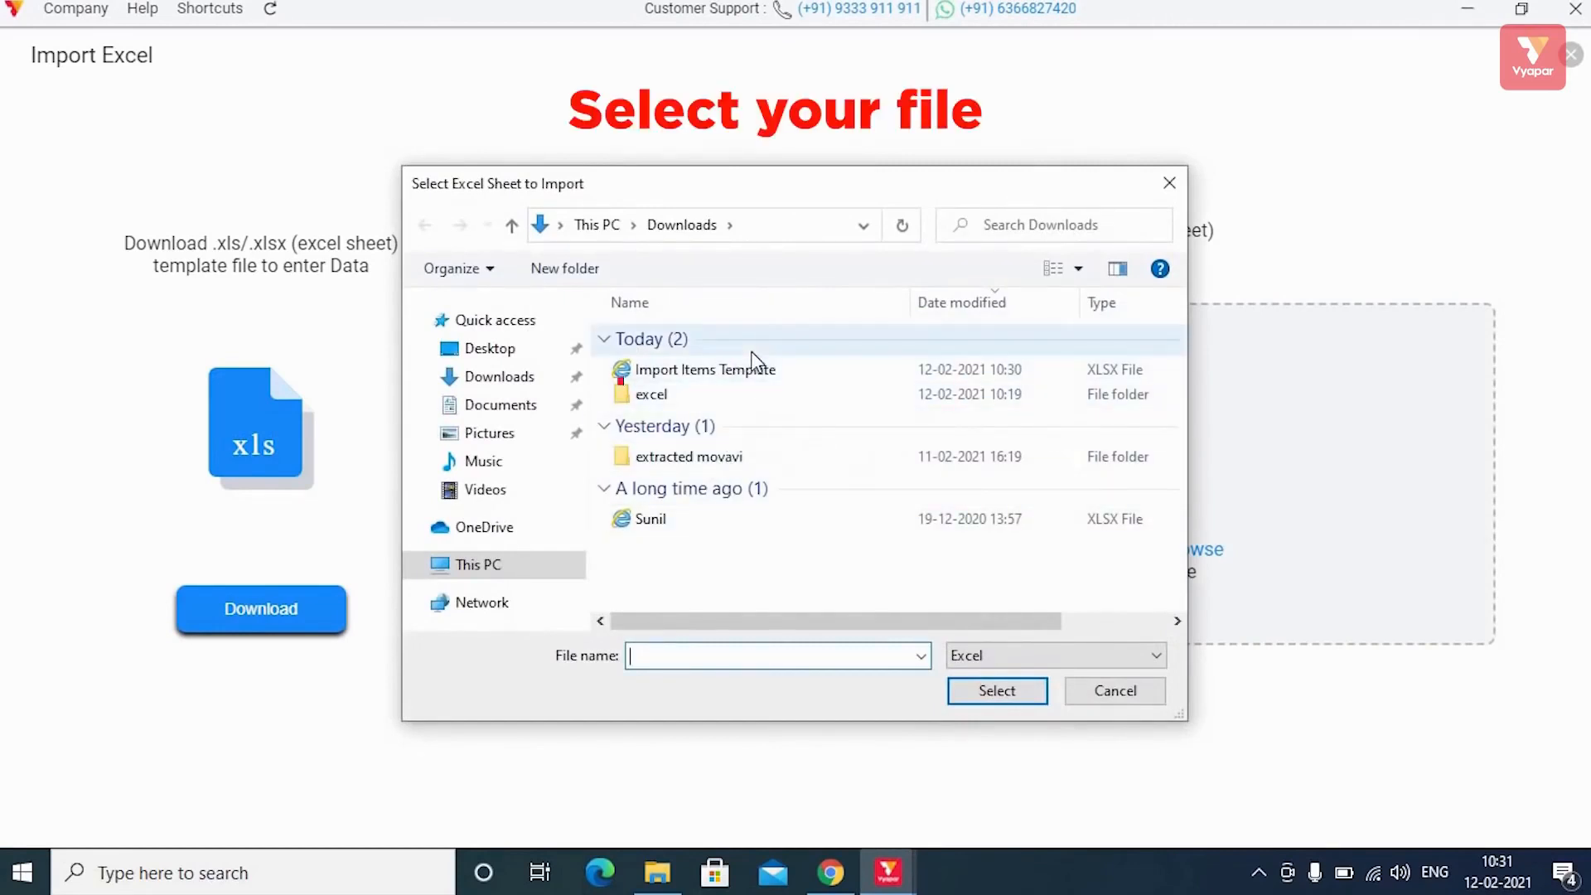
pyautogui.click(986, 691)
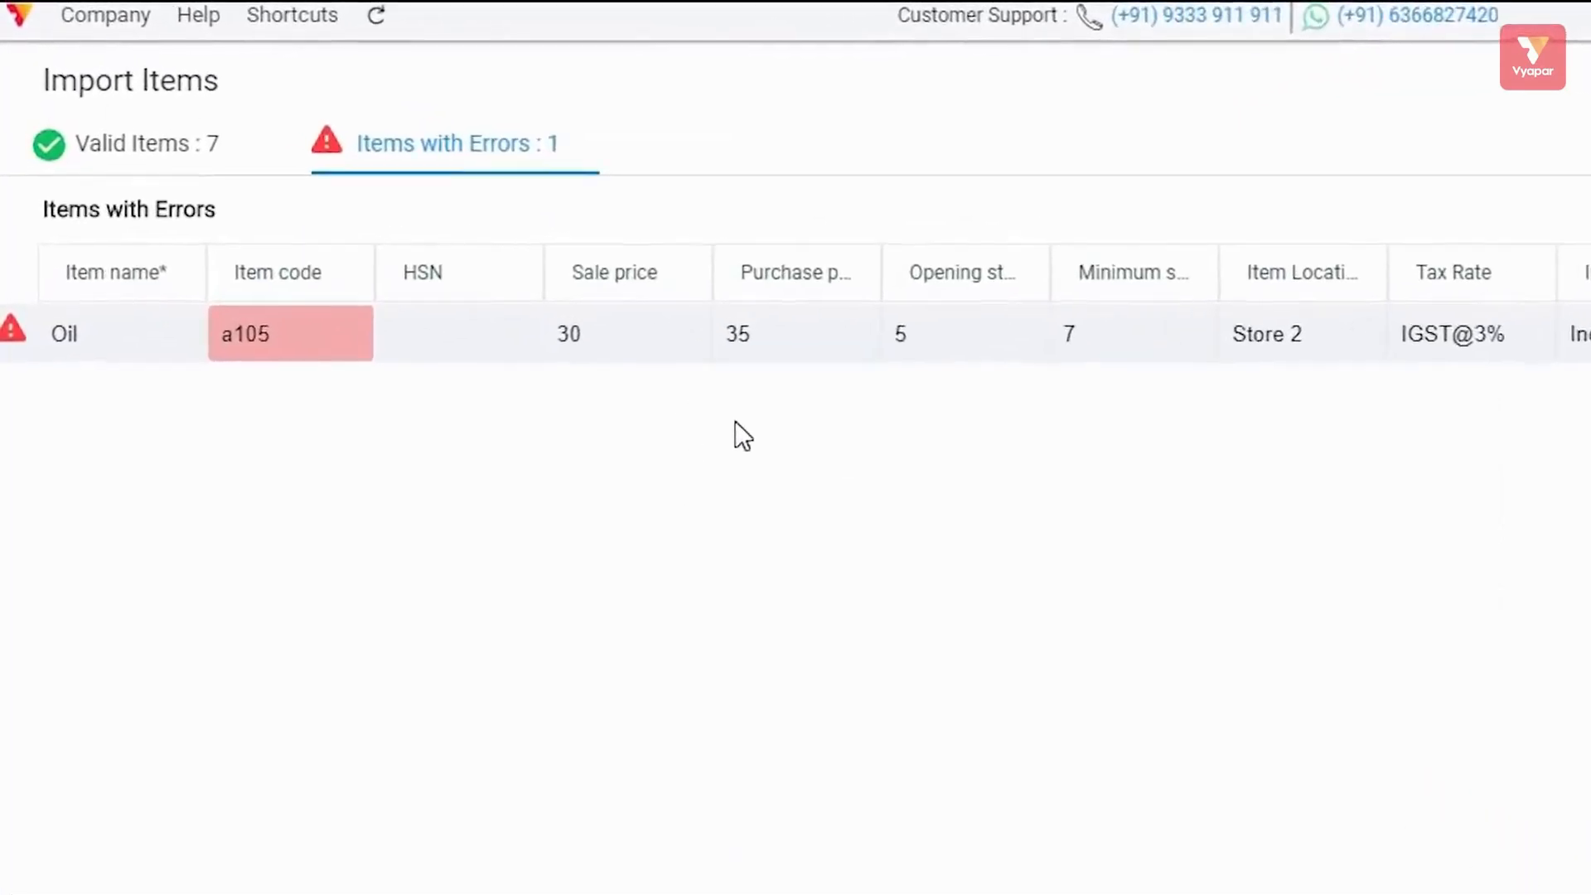
# Compare the seven valid items with the Oil row rejected for duplicate item code a105.
pyautogui.click(191, 156)
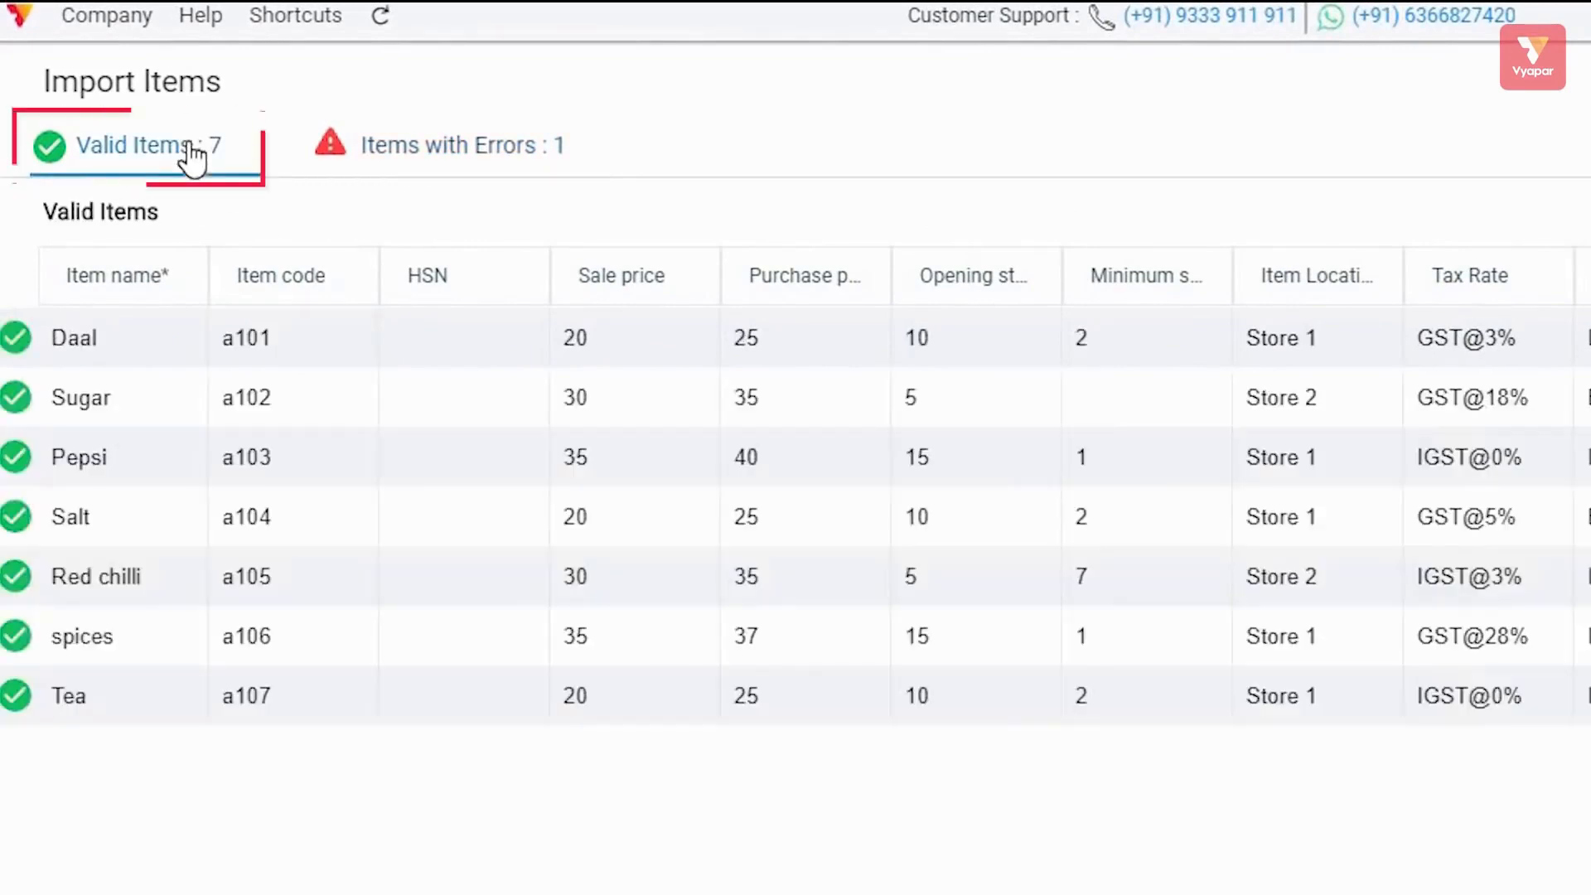
pyautogui.click(463, 151)
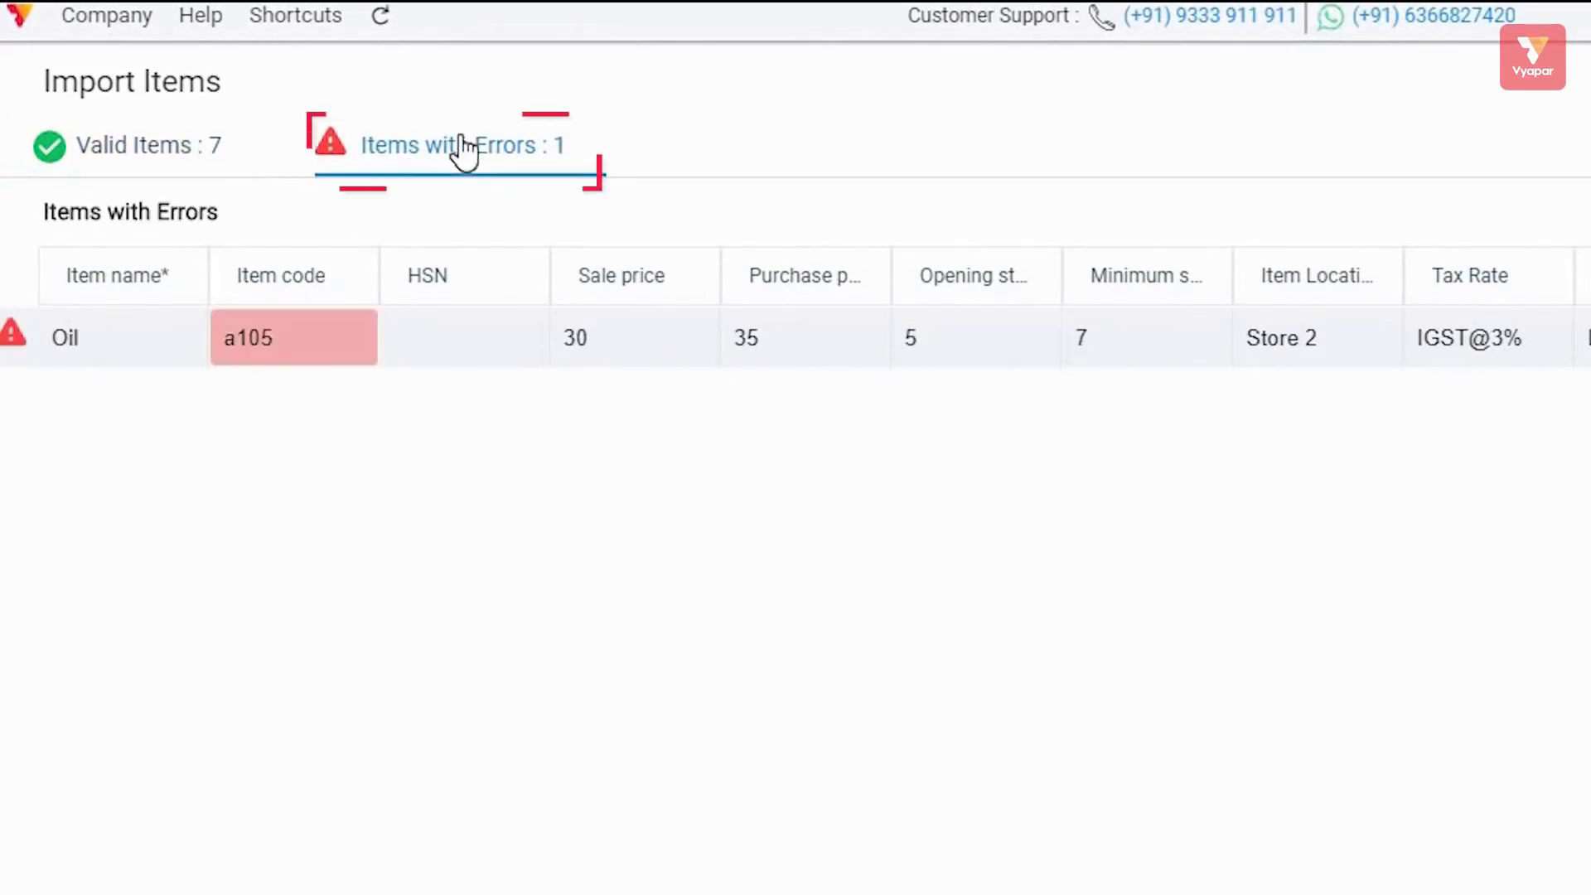
pyautogui.click(134, 148)
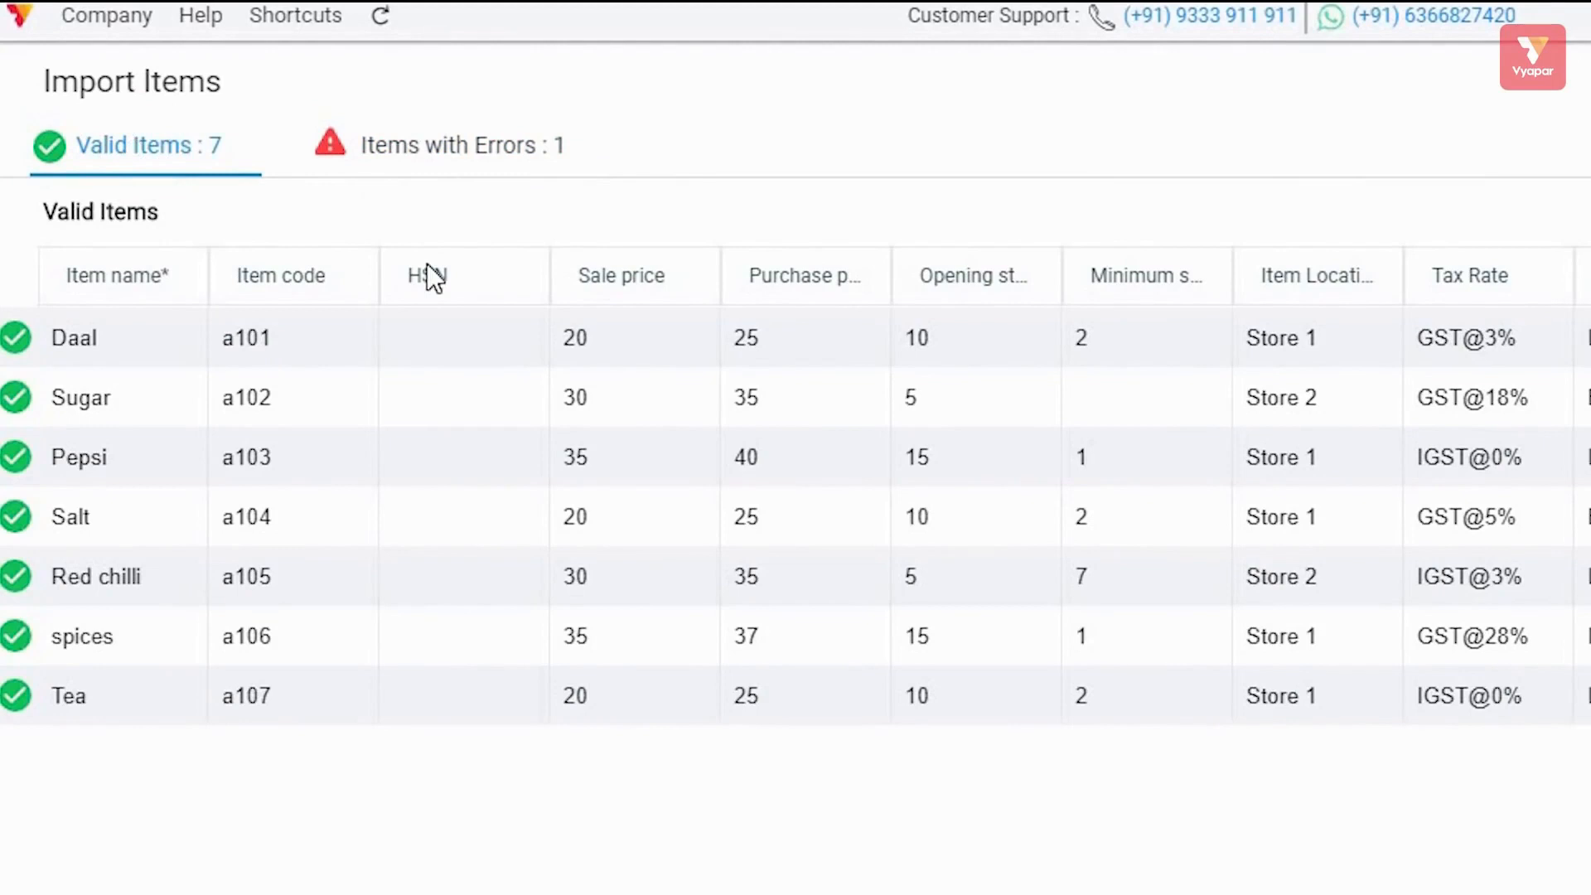
pyautogui.click(416, 150)
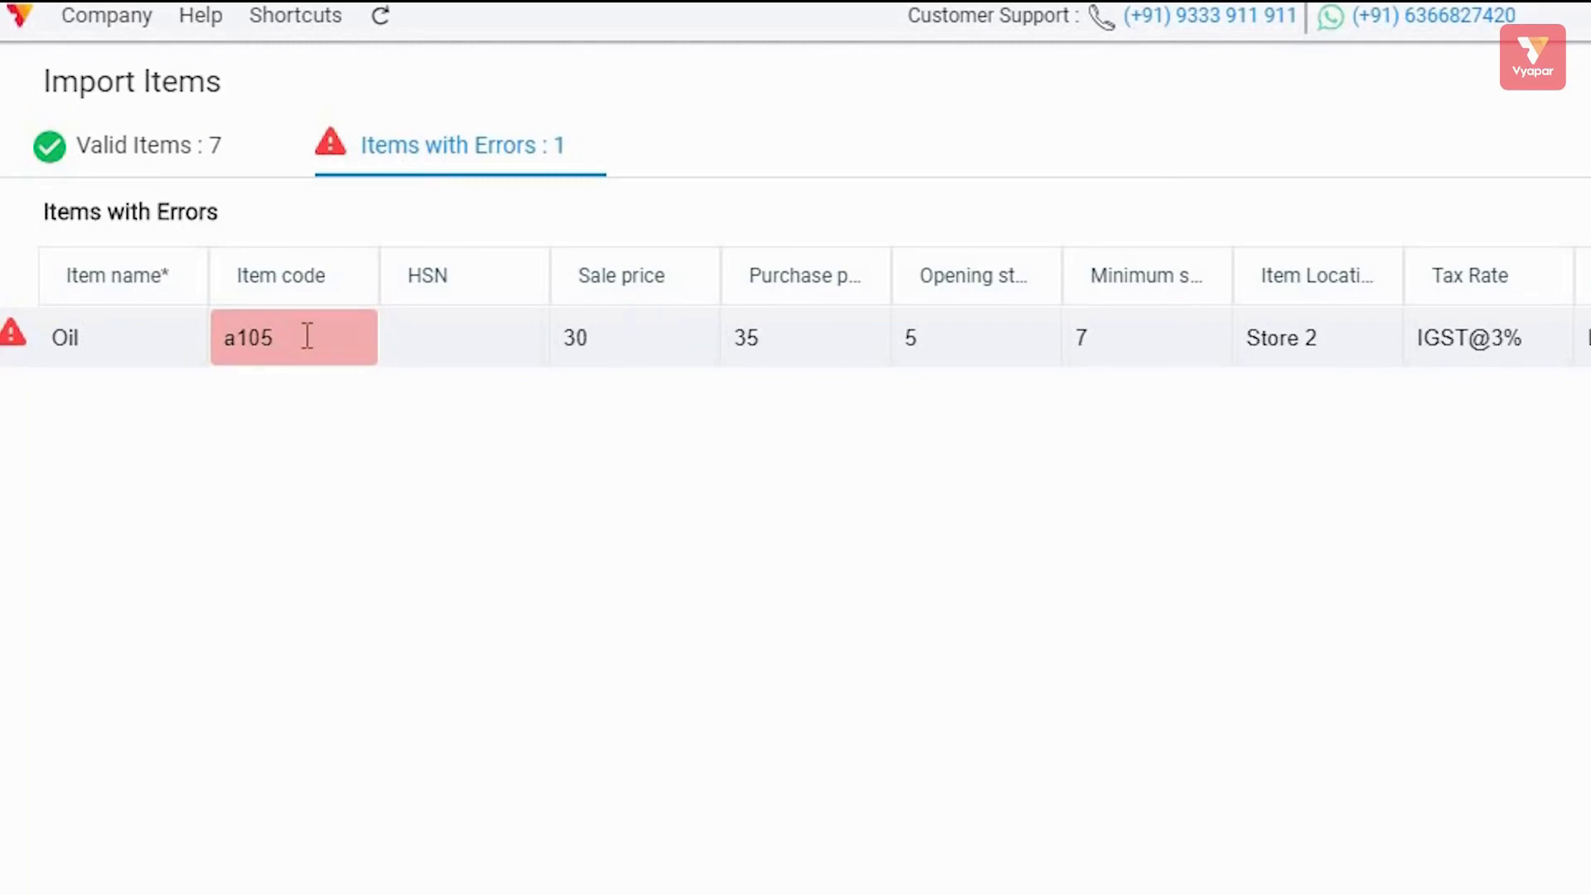
pyautogui.moveTo(307, 335)
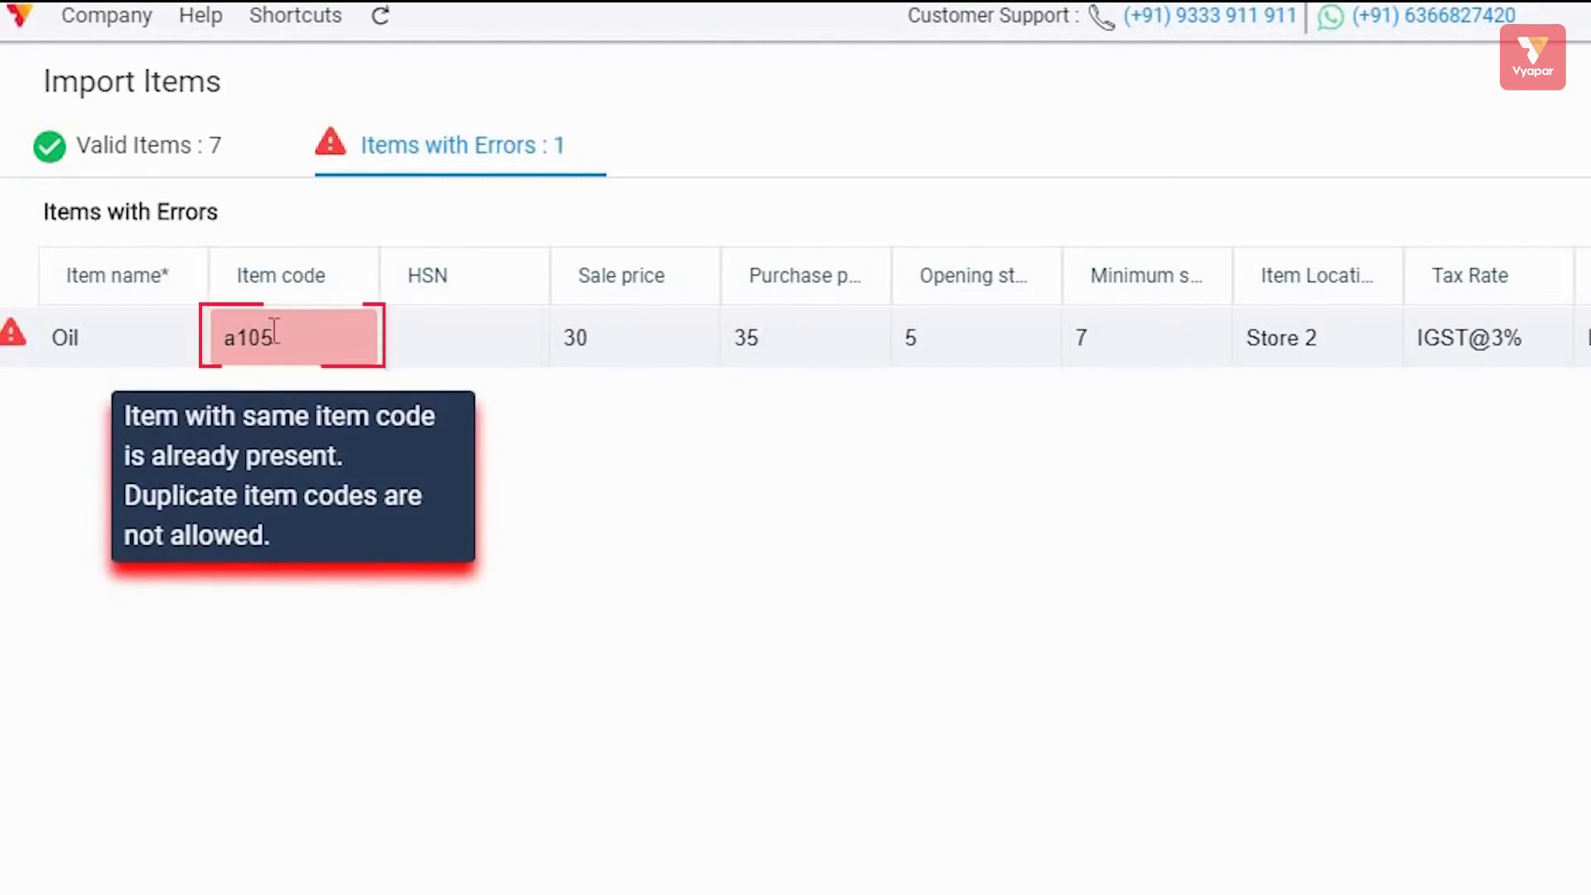
pyautogui.click(199, 149)
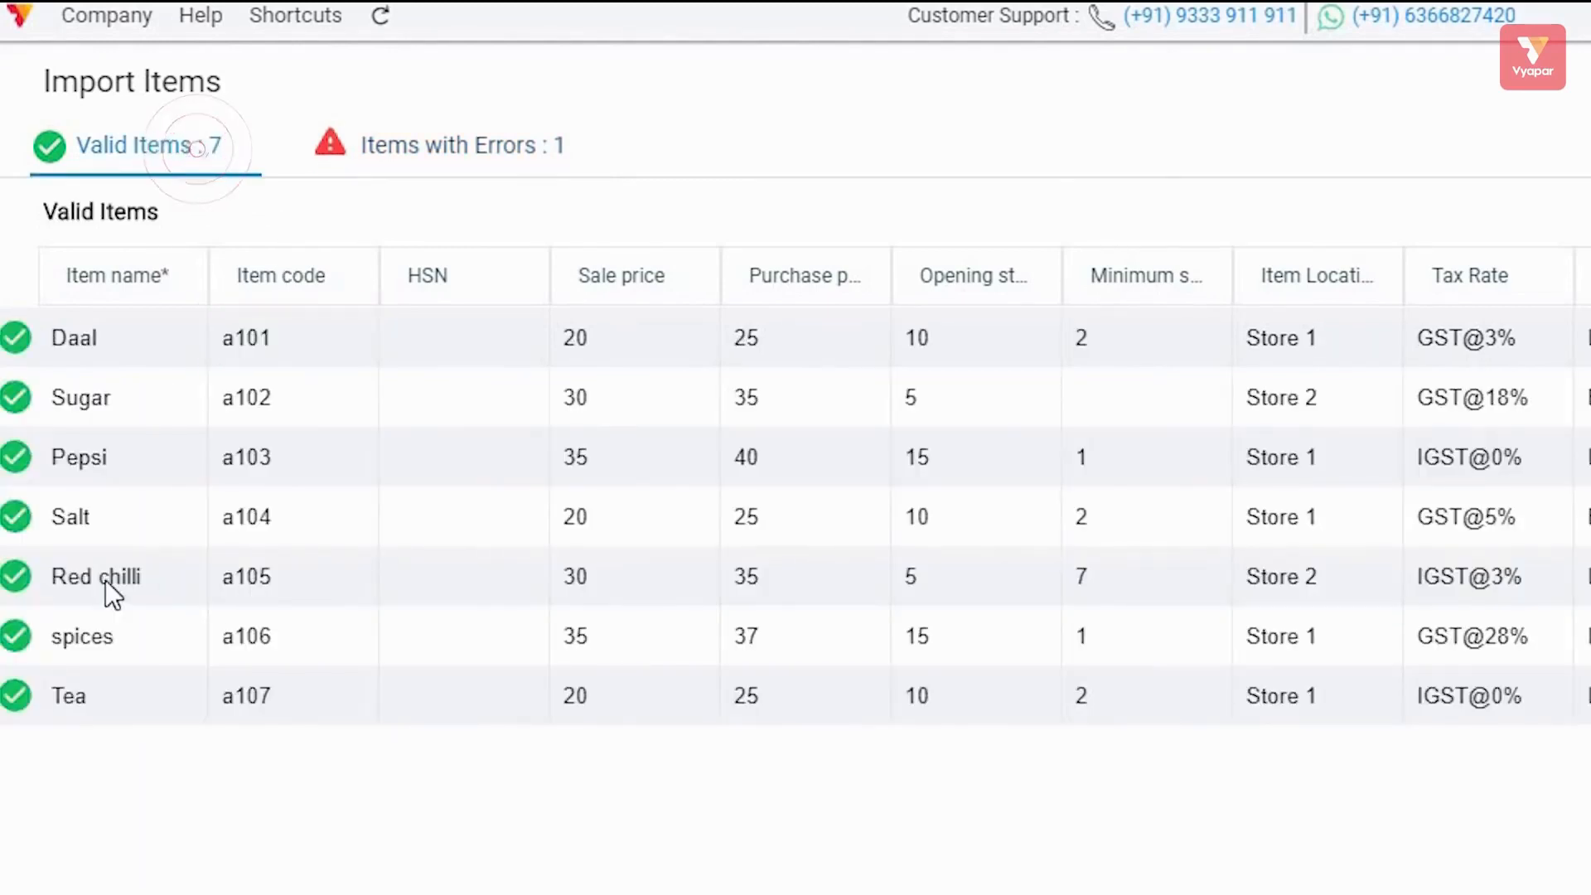
pyautogui.click(428, 152)
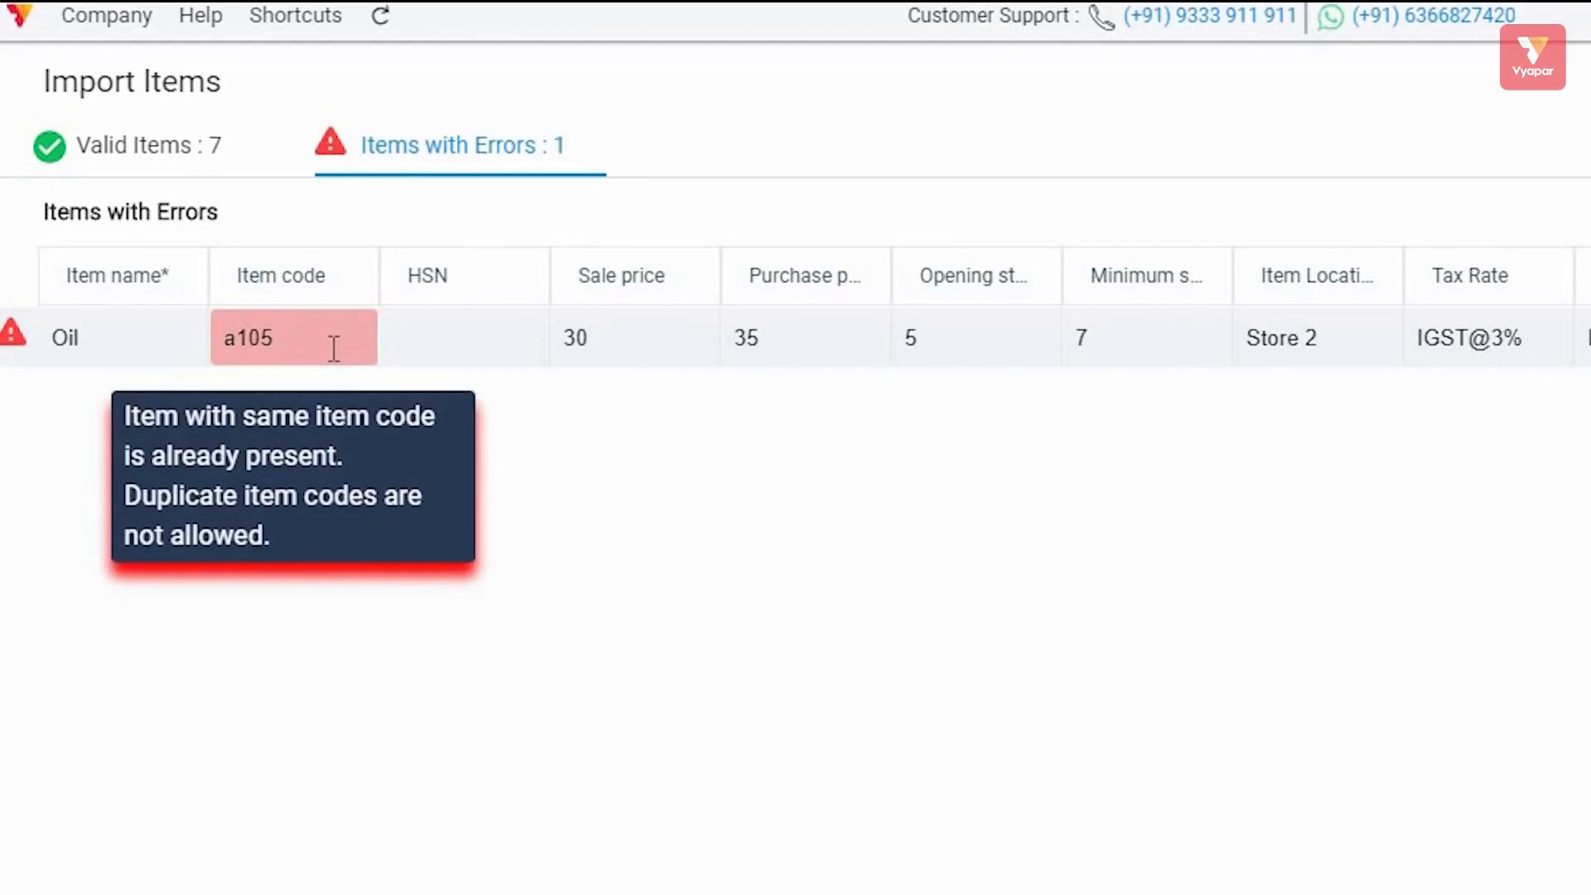
pyautogui.click(166, 151)
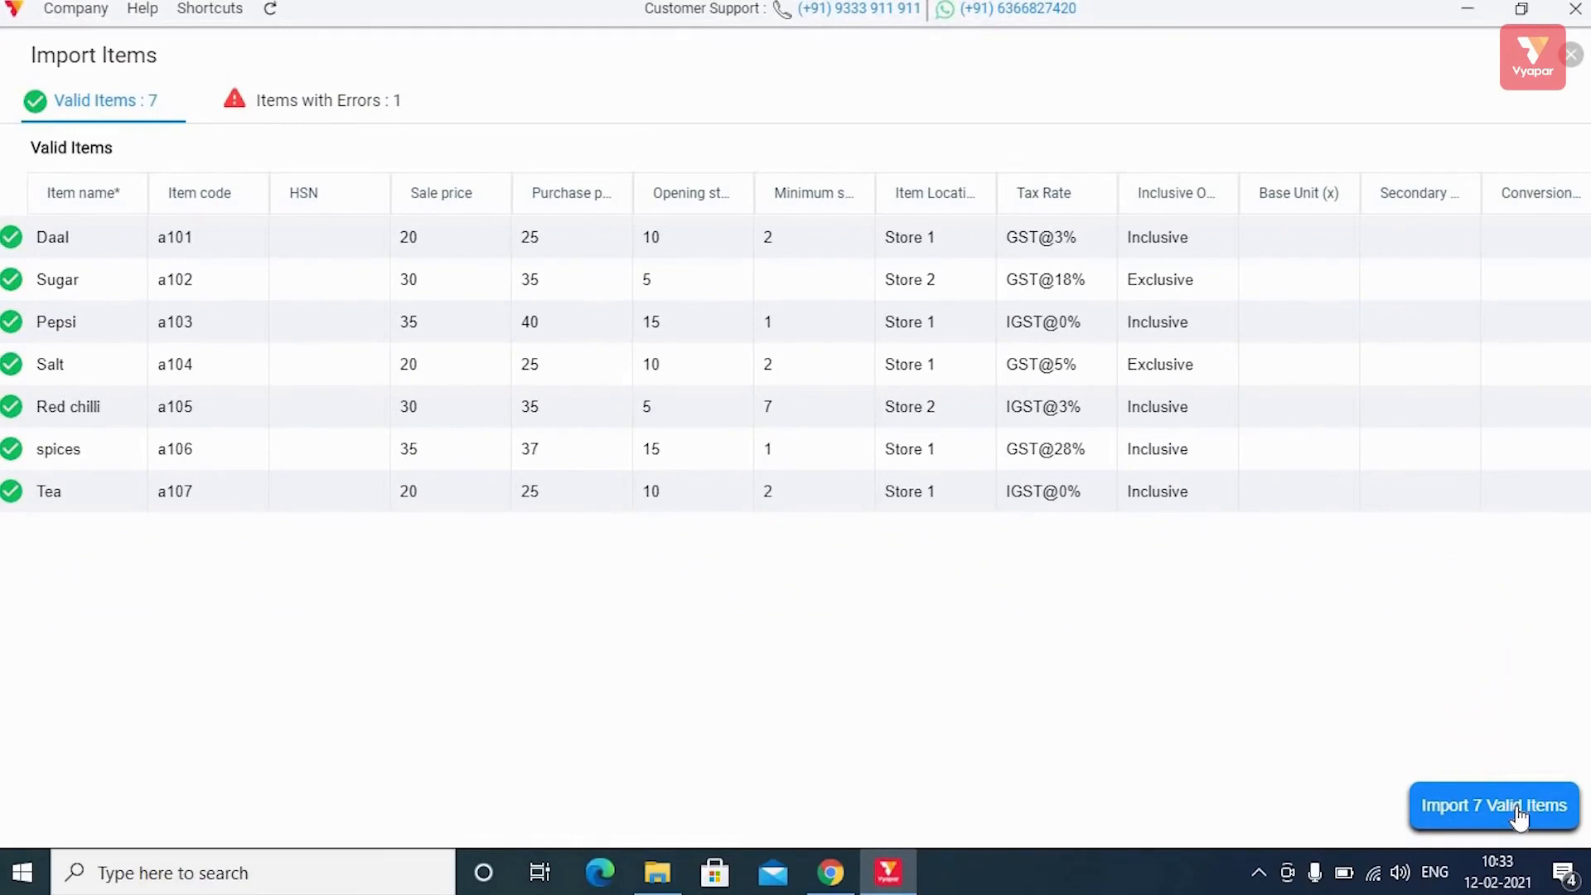
# Import the seven valid items and check them in the Products list.
pyautogui.click(1519, 811)
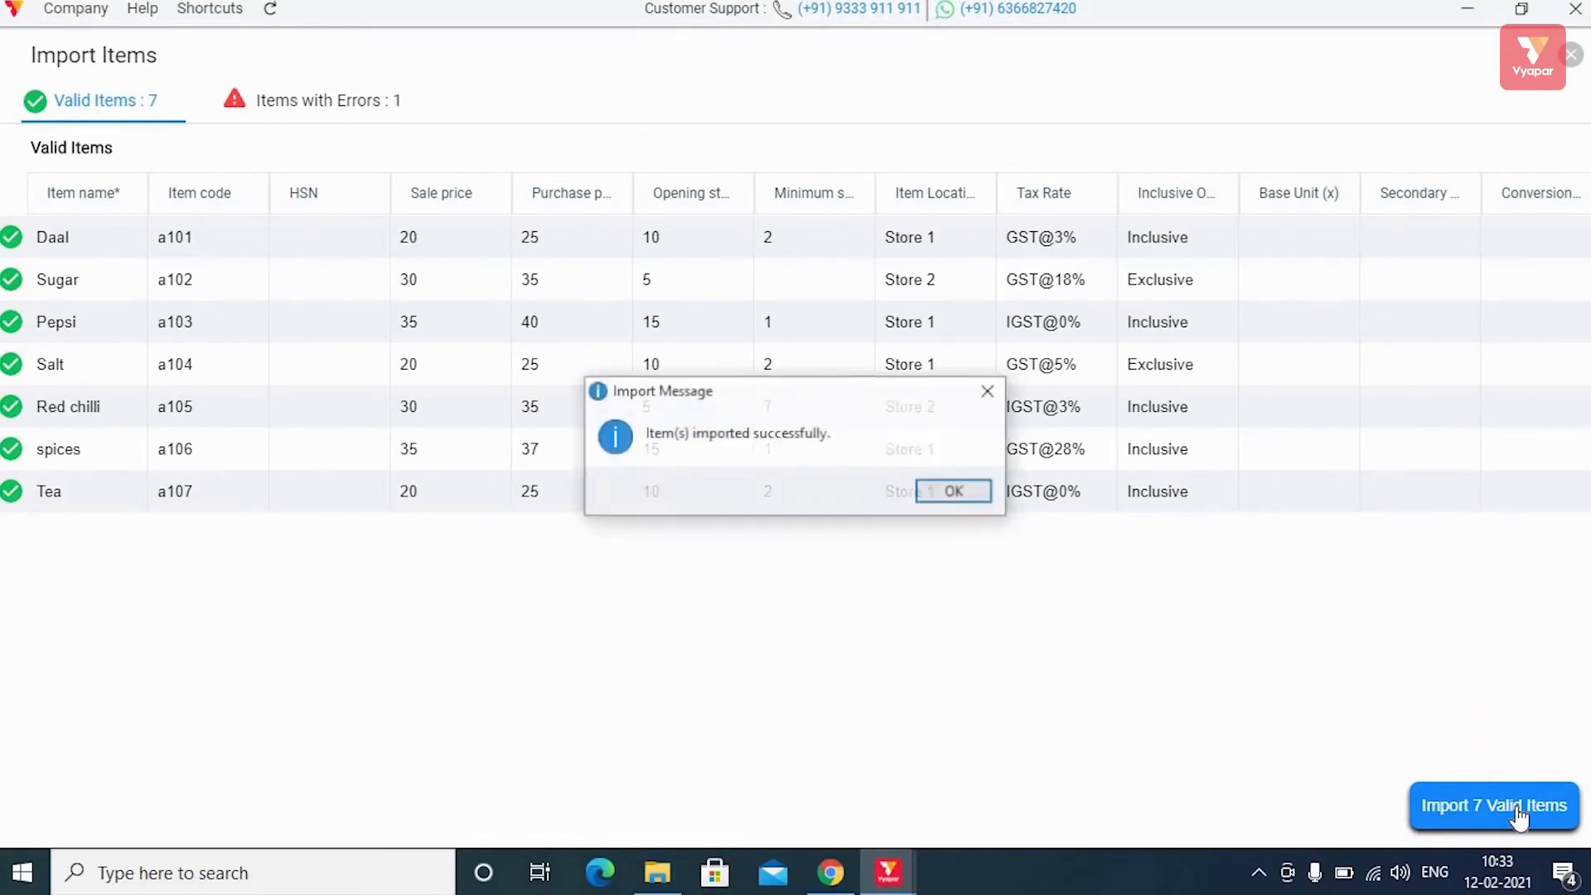
pyautogui.click(955, 492)
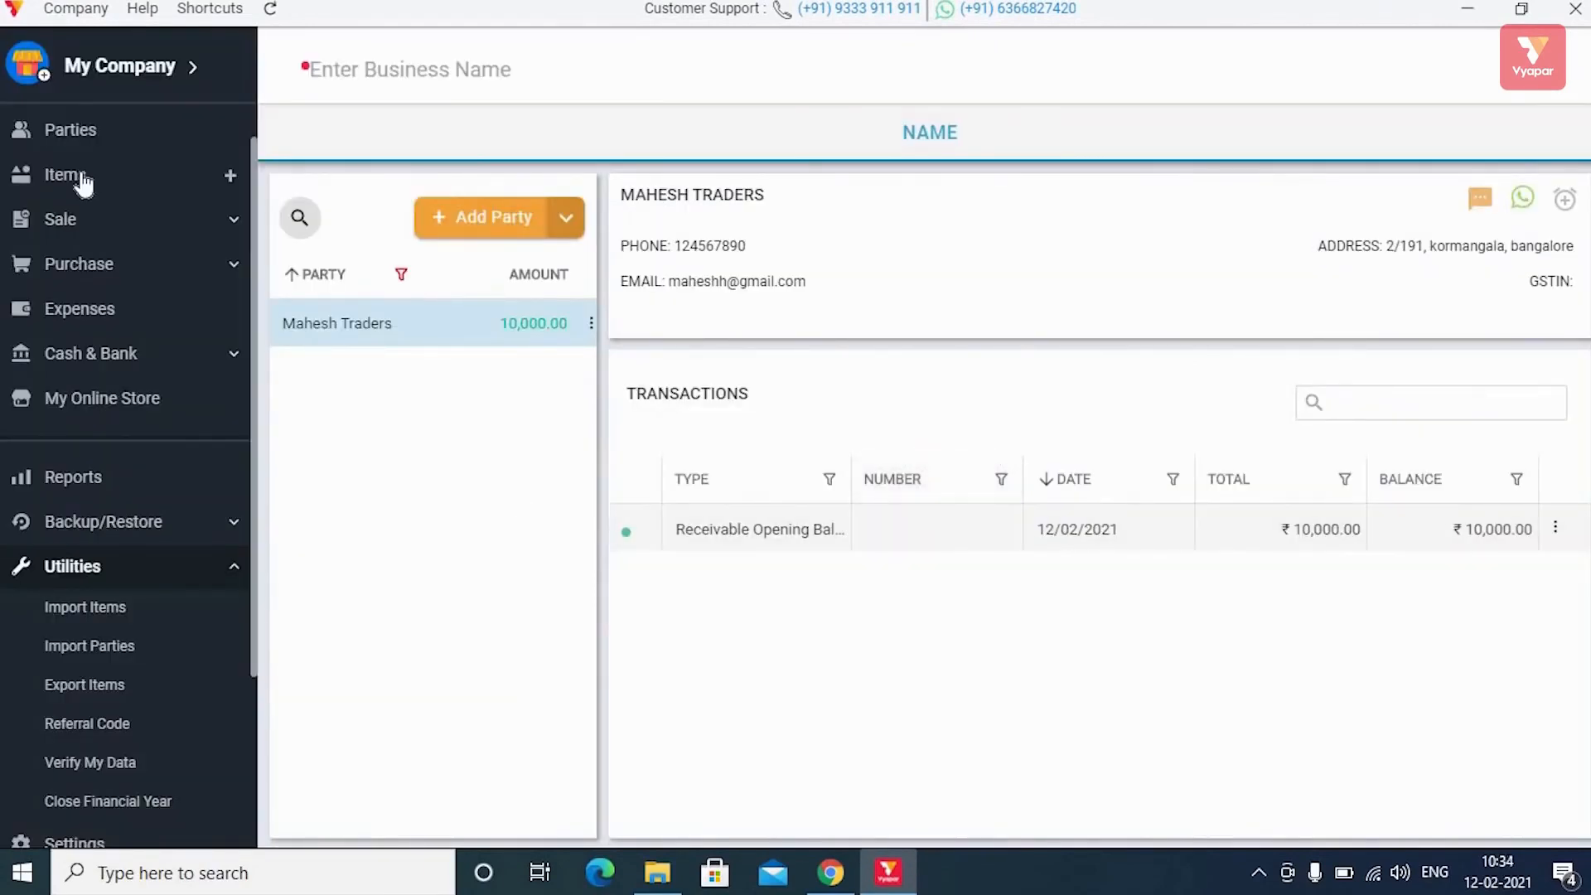
pyautogui.click(140, 175)
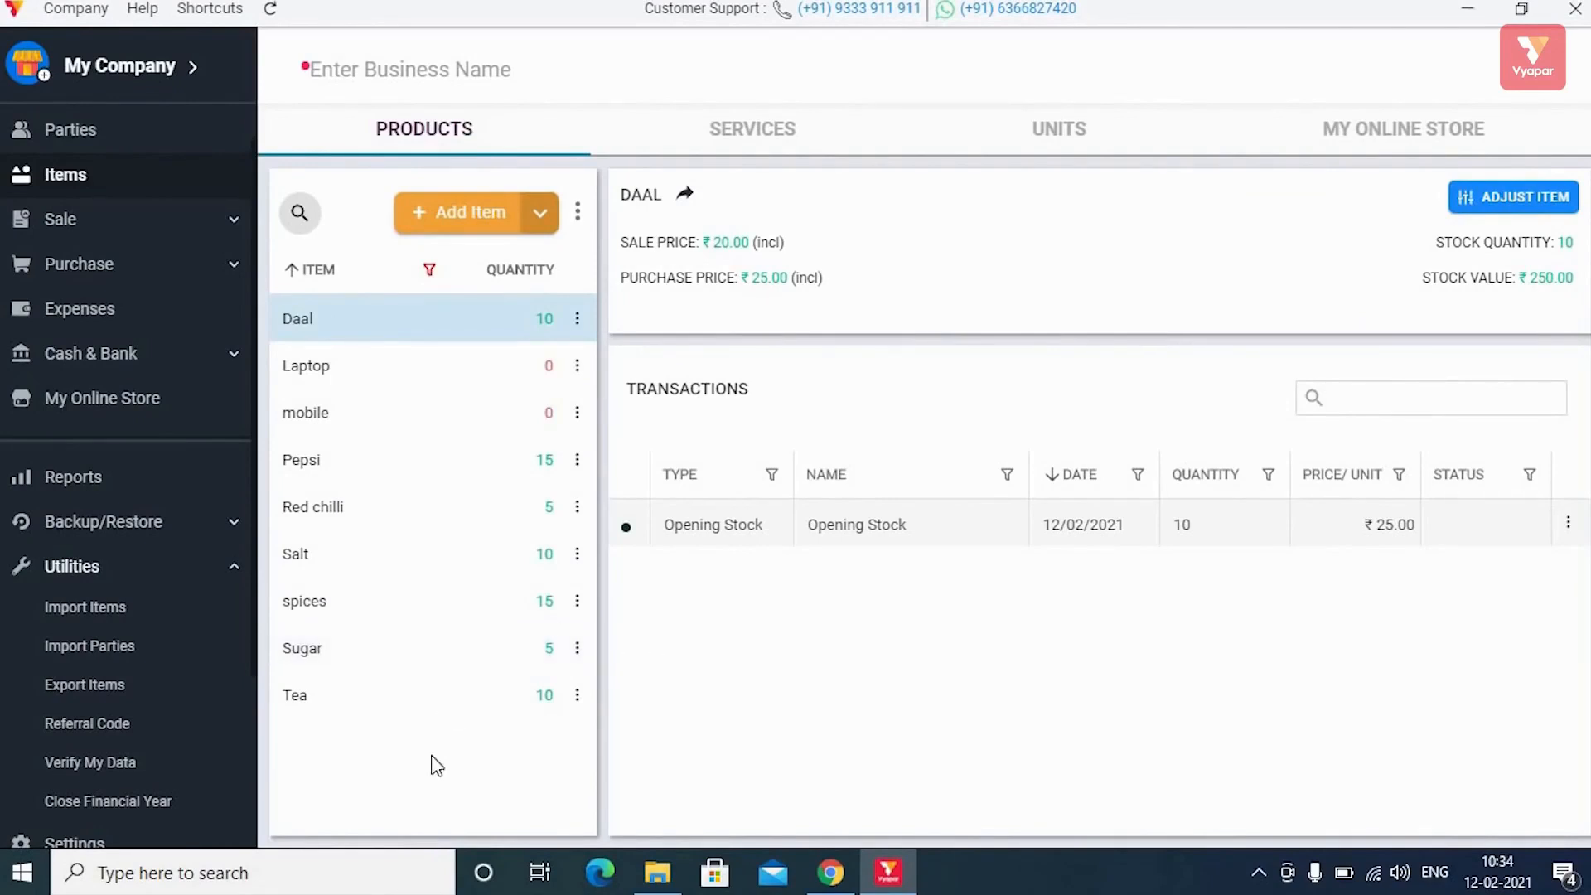
# Glance at the Utilities > Import Parties page, then return to the Items list.
pyautogui.click(103, 580)
pyautogui.click(103, 581)
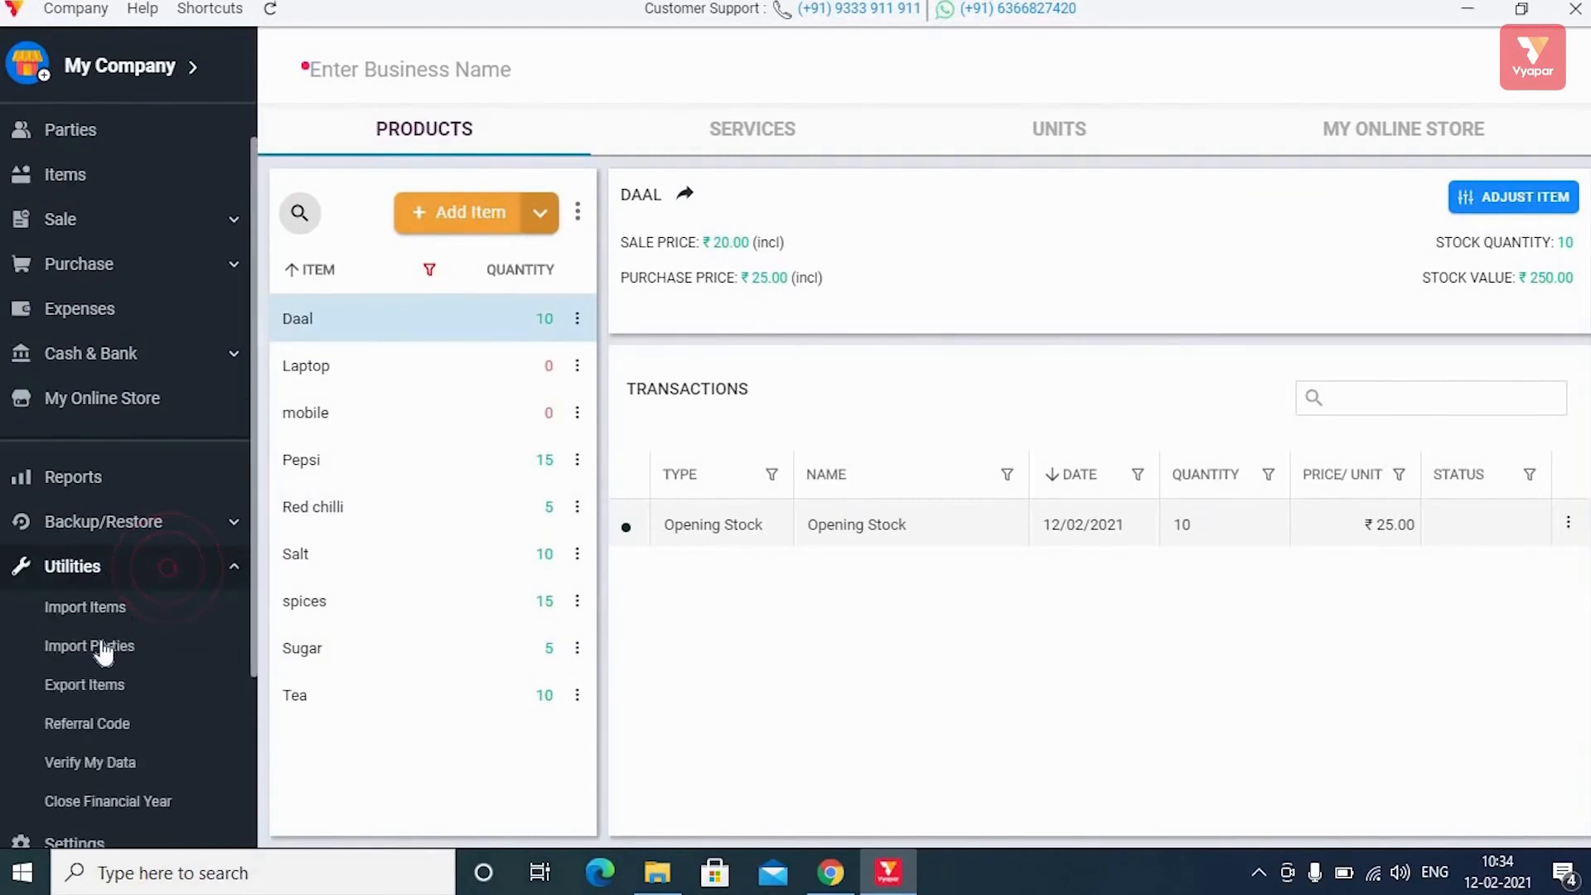
pyautogui.click(101, 647)
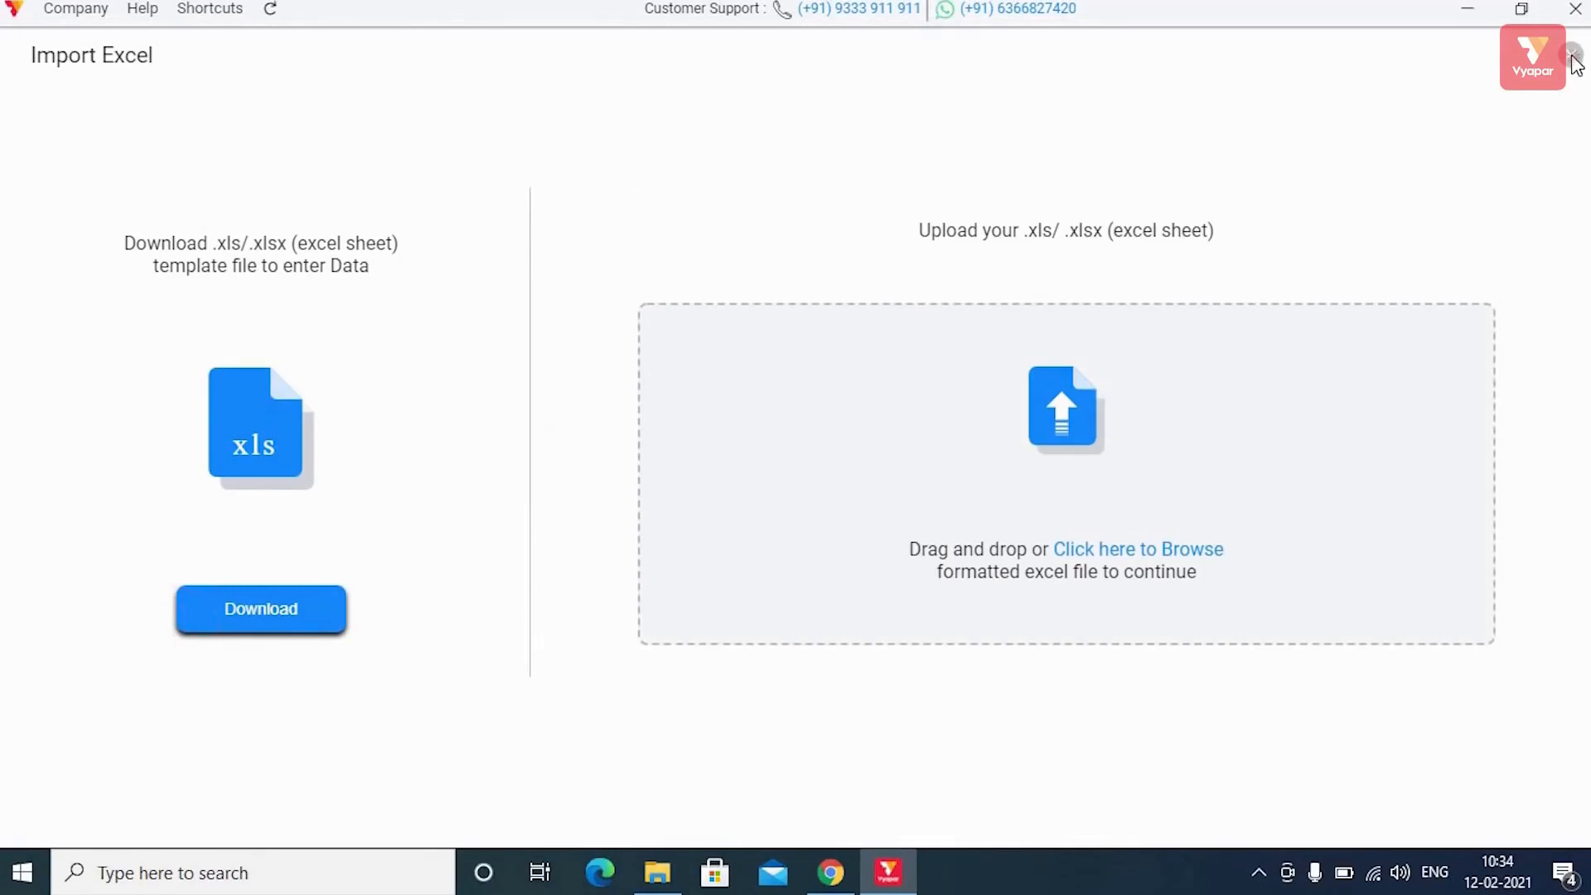
pyautogui.click(1574, 58)
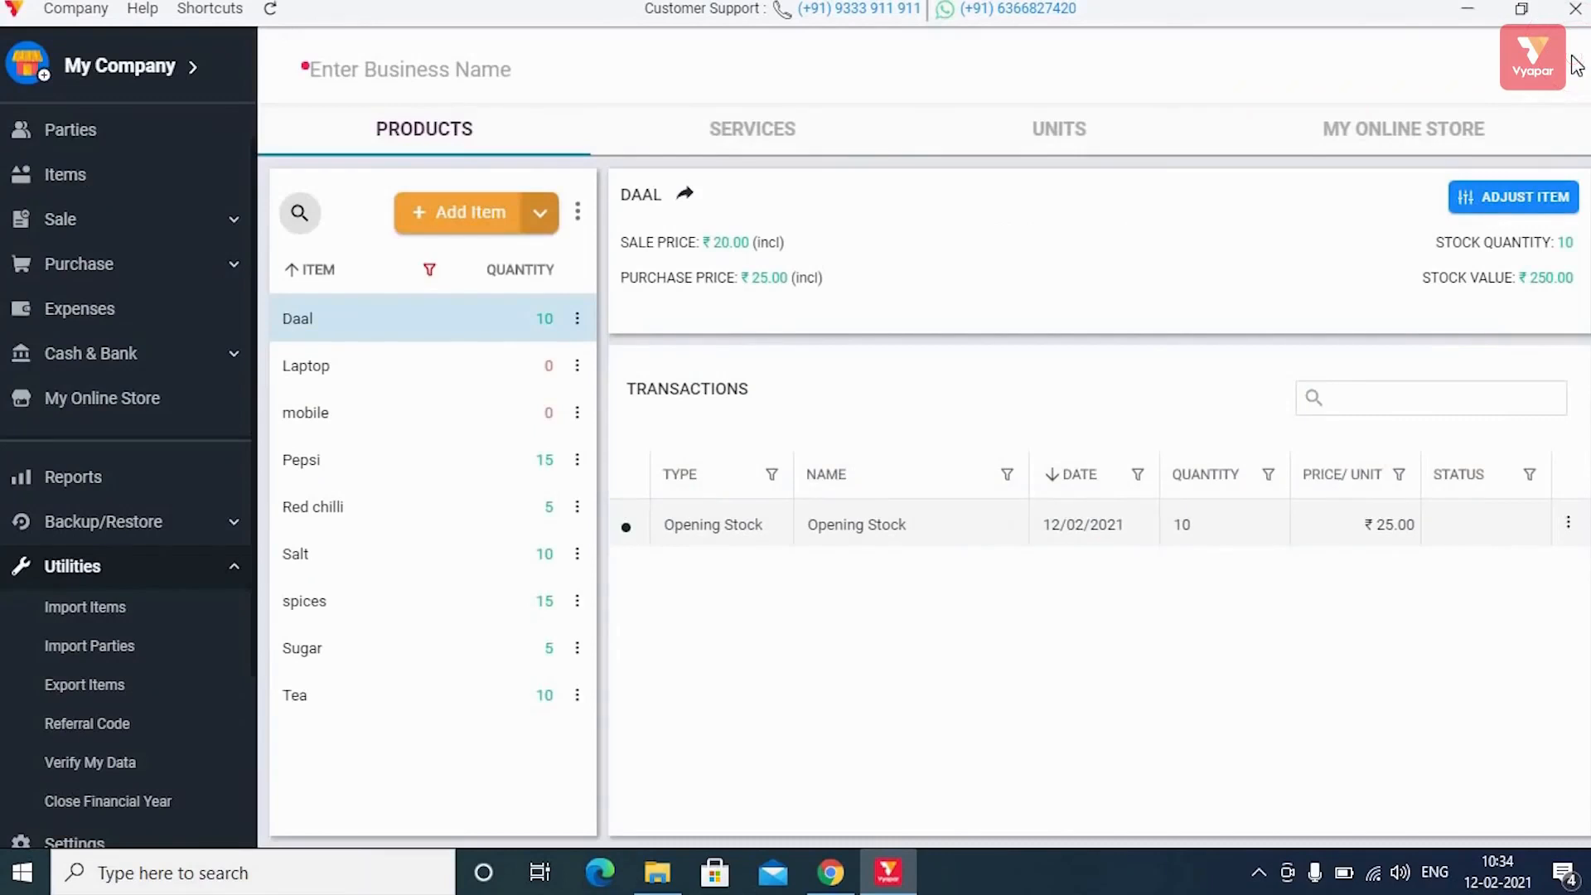
pyautogui.scroll(1, 70, 139)
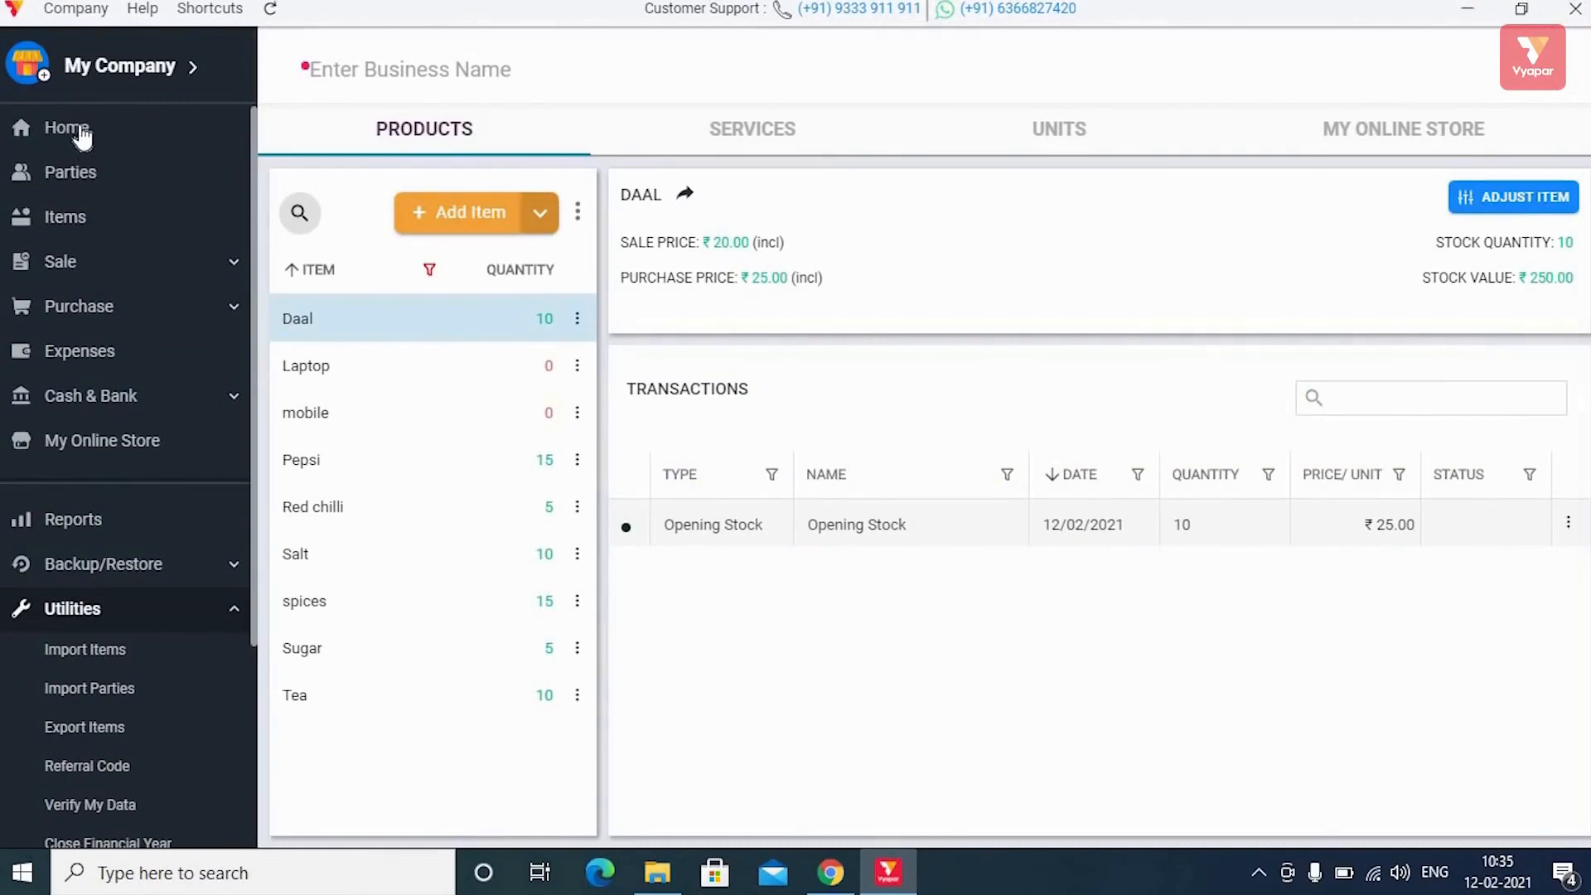
# From the Home dashboard, open a blank Sale invoice via Add Sale Invoice.
pyautogui.click(82, 135)
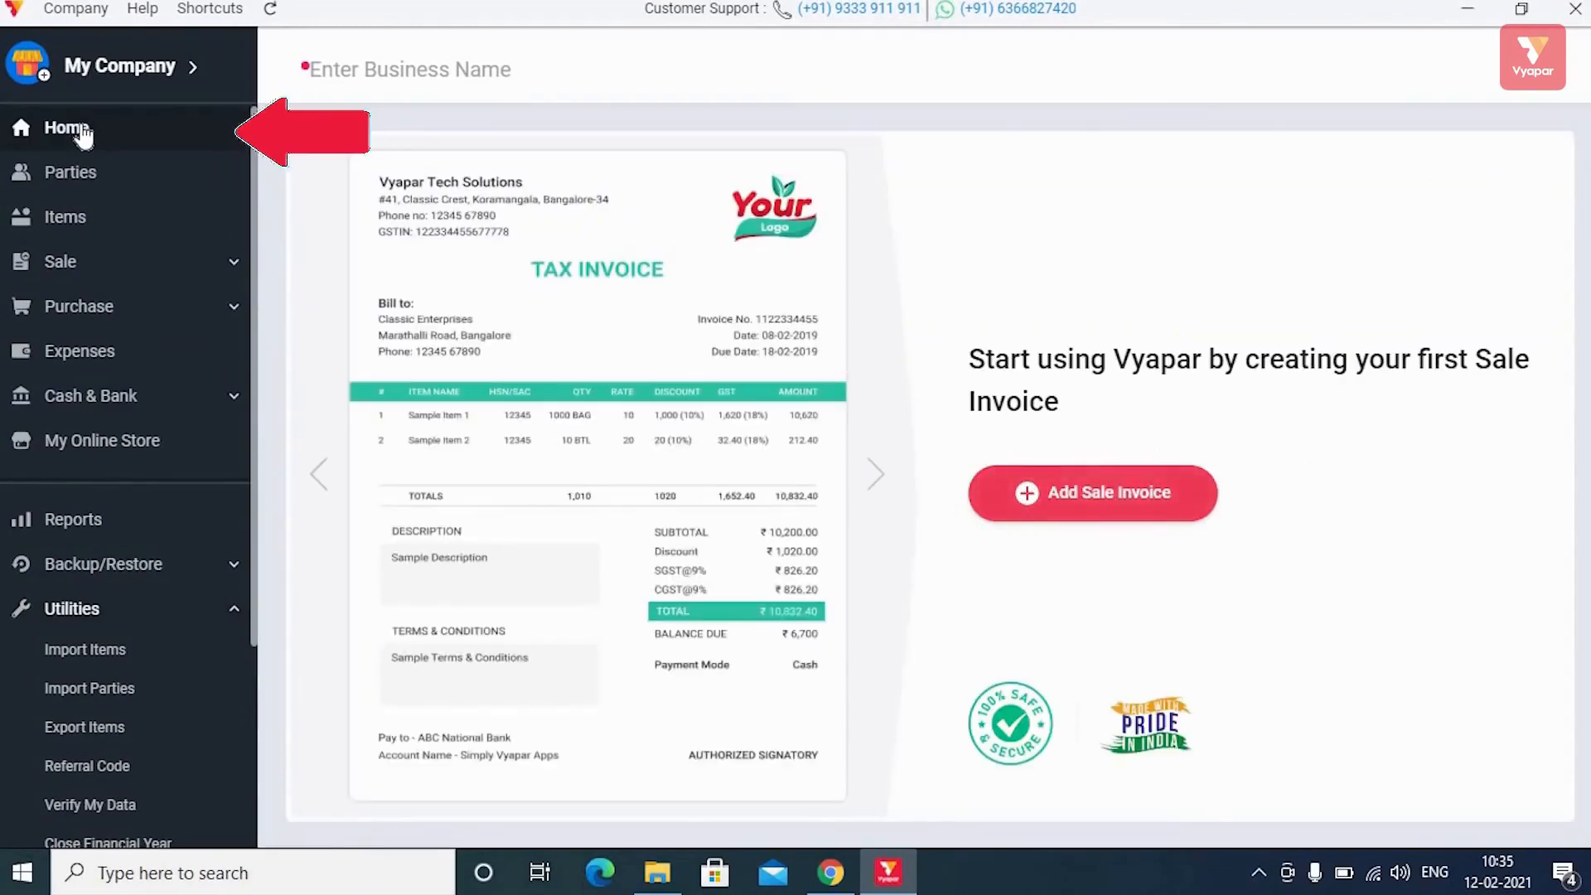
pyautogui.click(1117, 516)
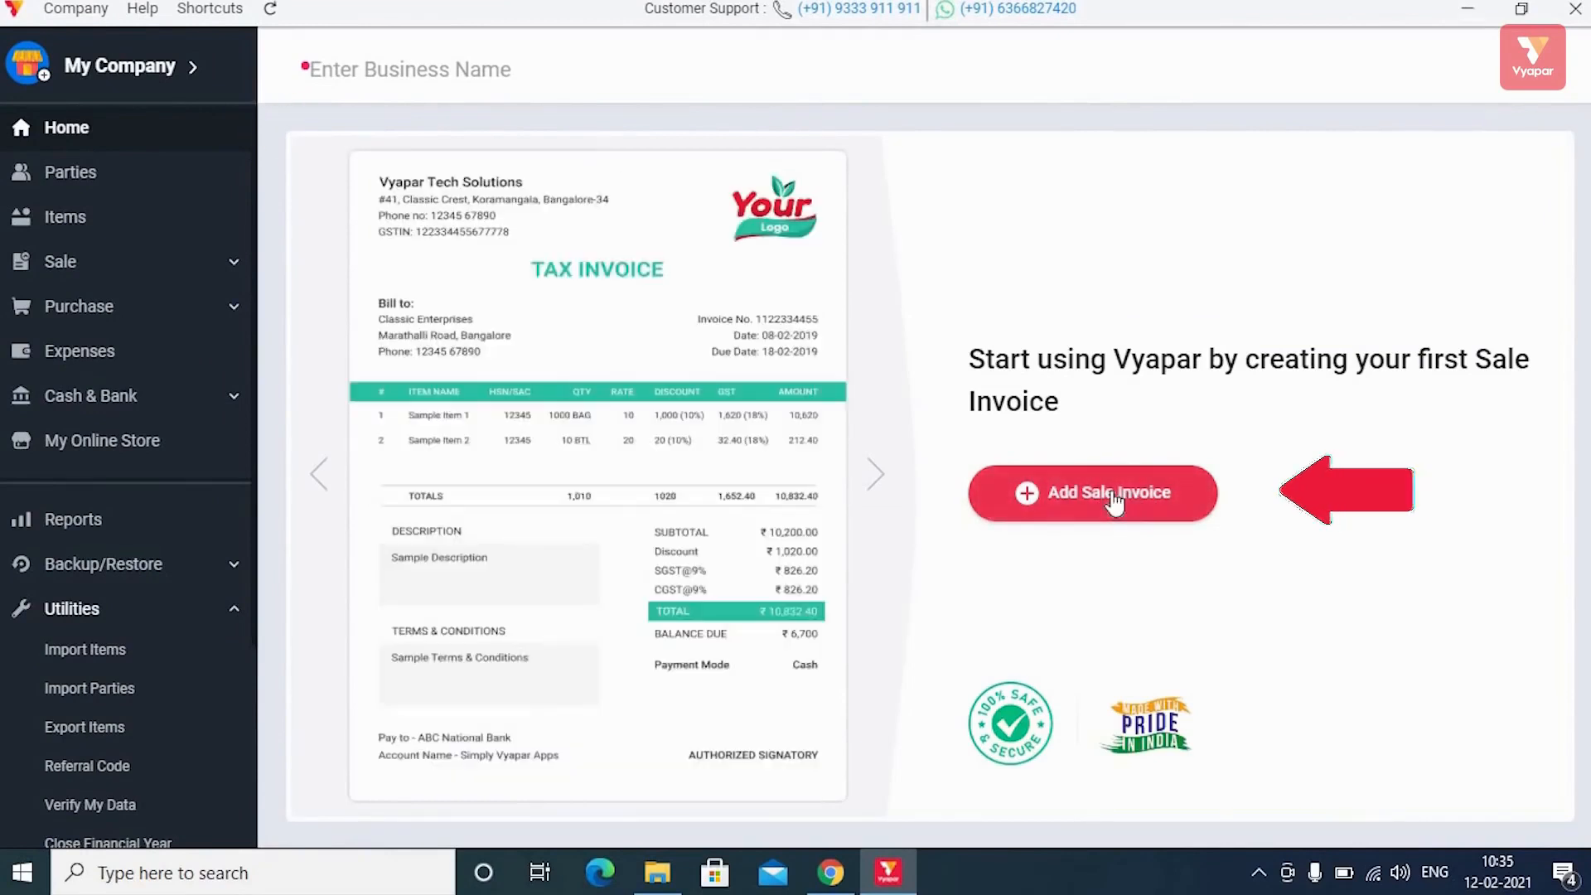
pyautogui.click(1115, 494)
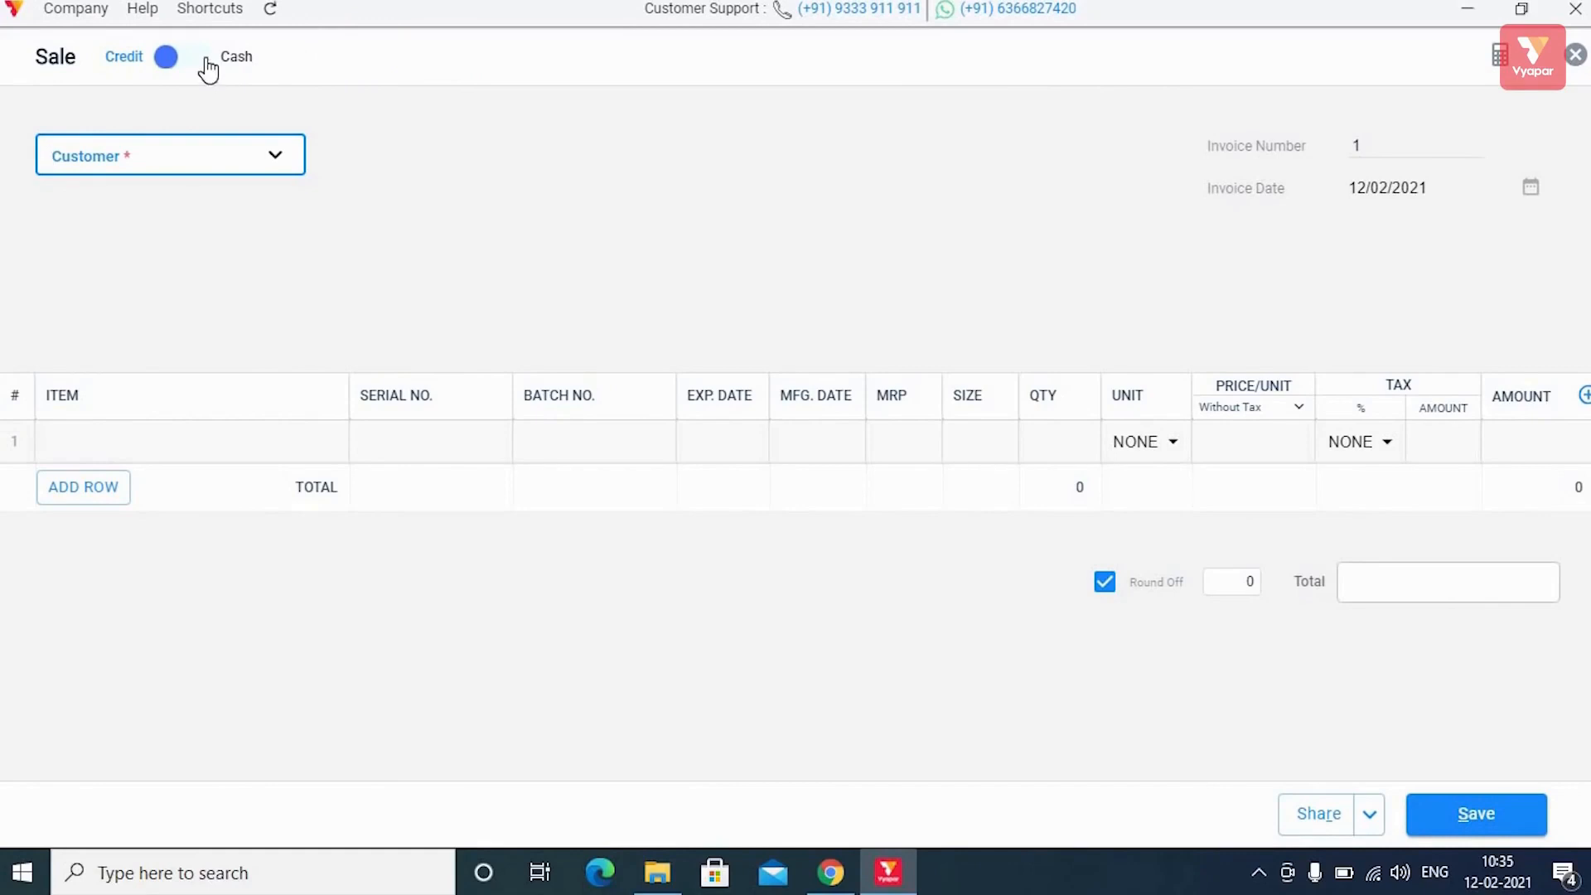
# Leave the sale on Credit after trying Cash, and pick Mahesh Traders (balance 10000) as customer.
pyautogui.click(184, 60)
pyautogui.click(172, 60)
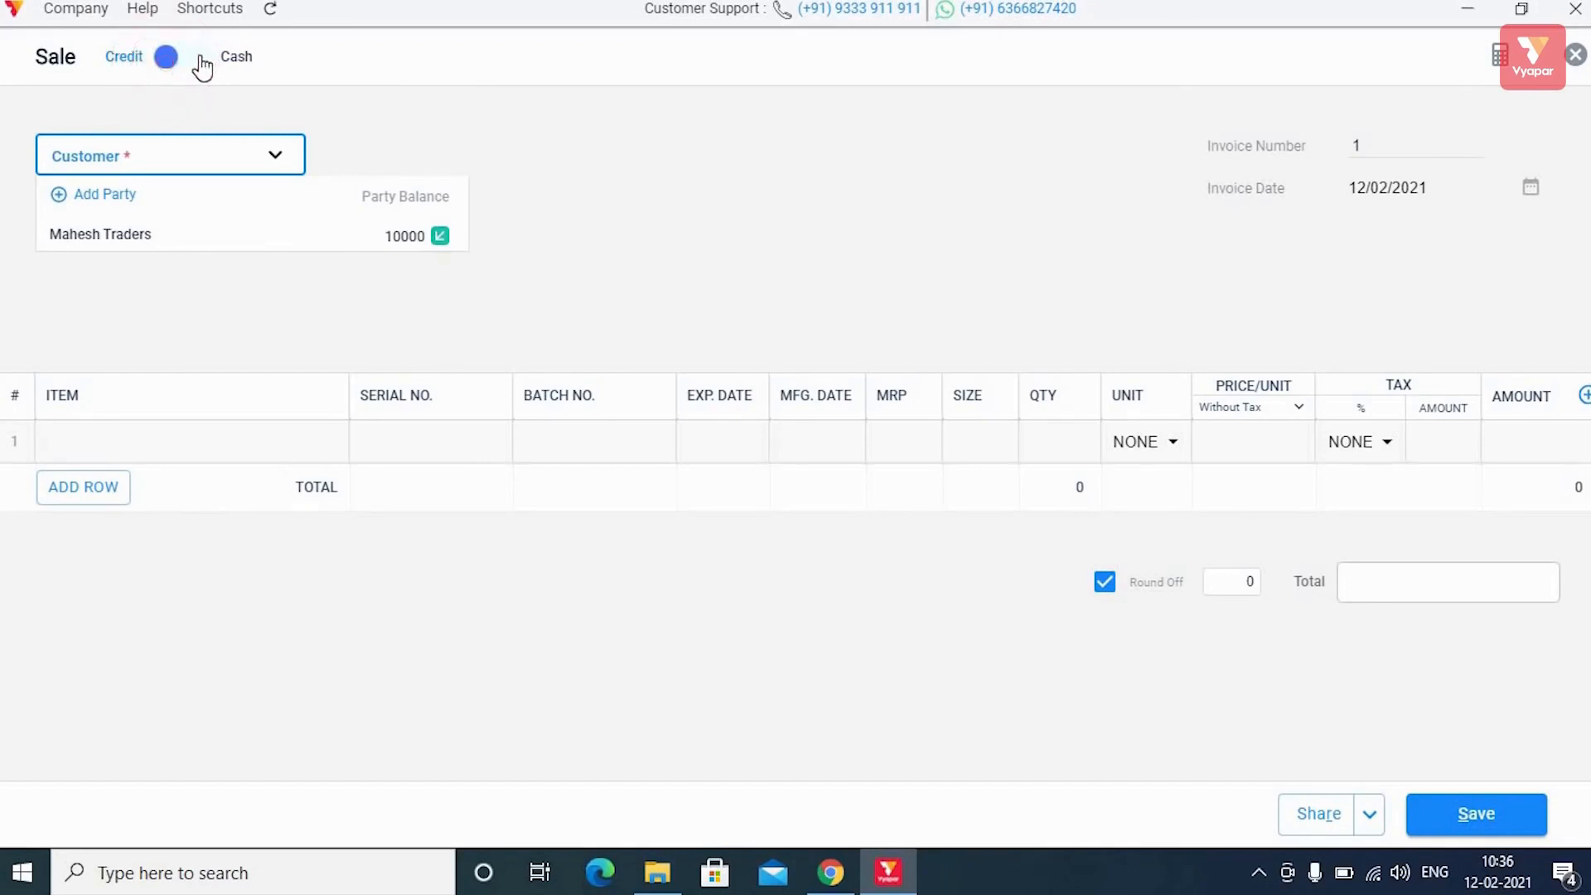
pyautogui.click(201, 67)
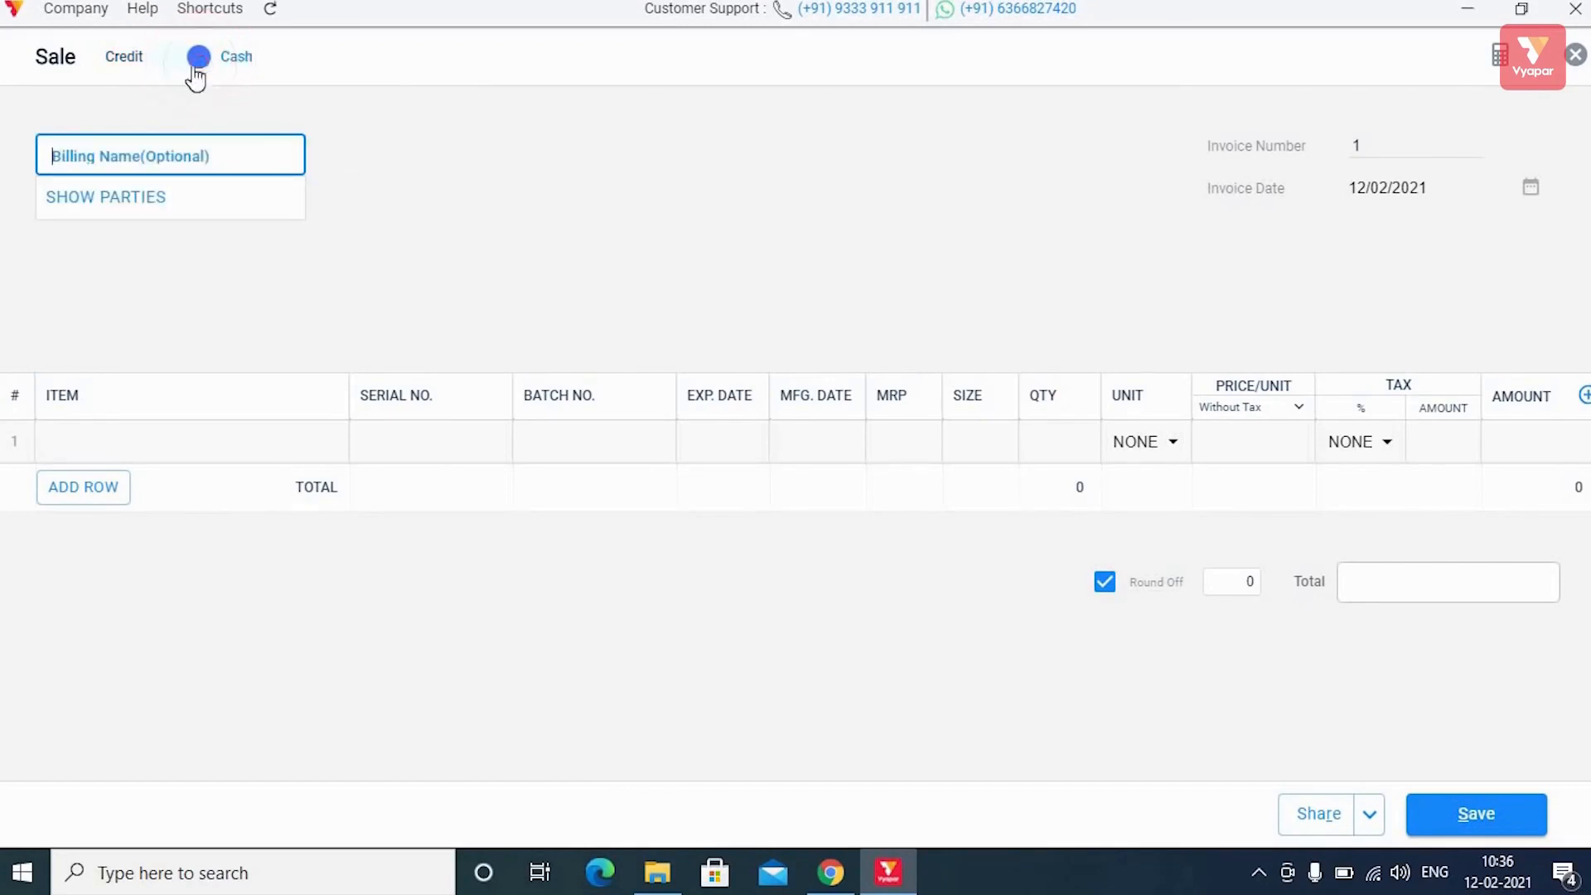
pyautogui.click(181, 56)
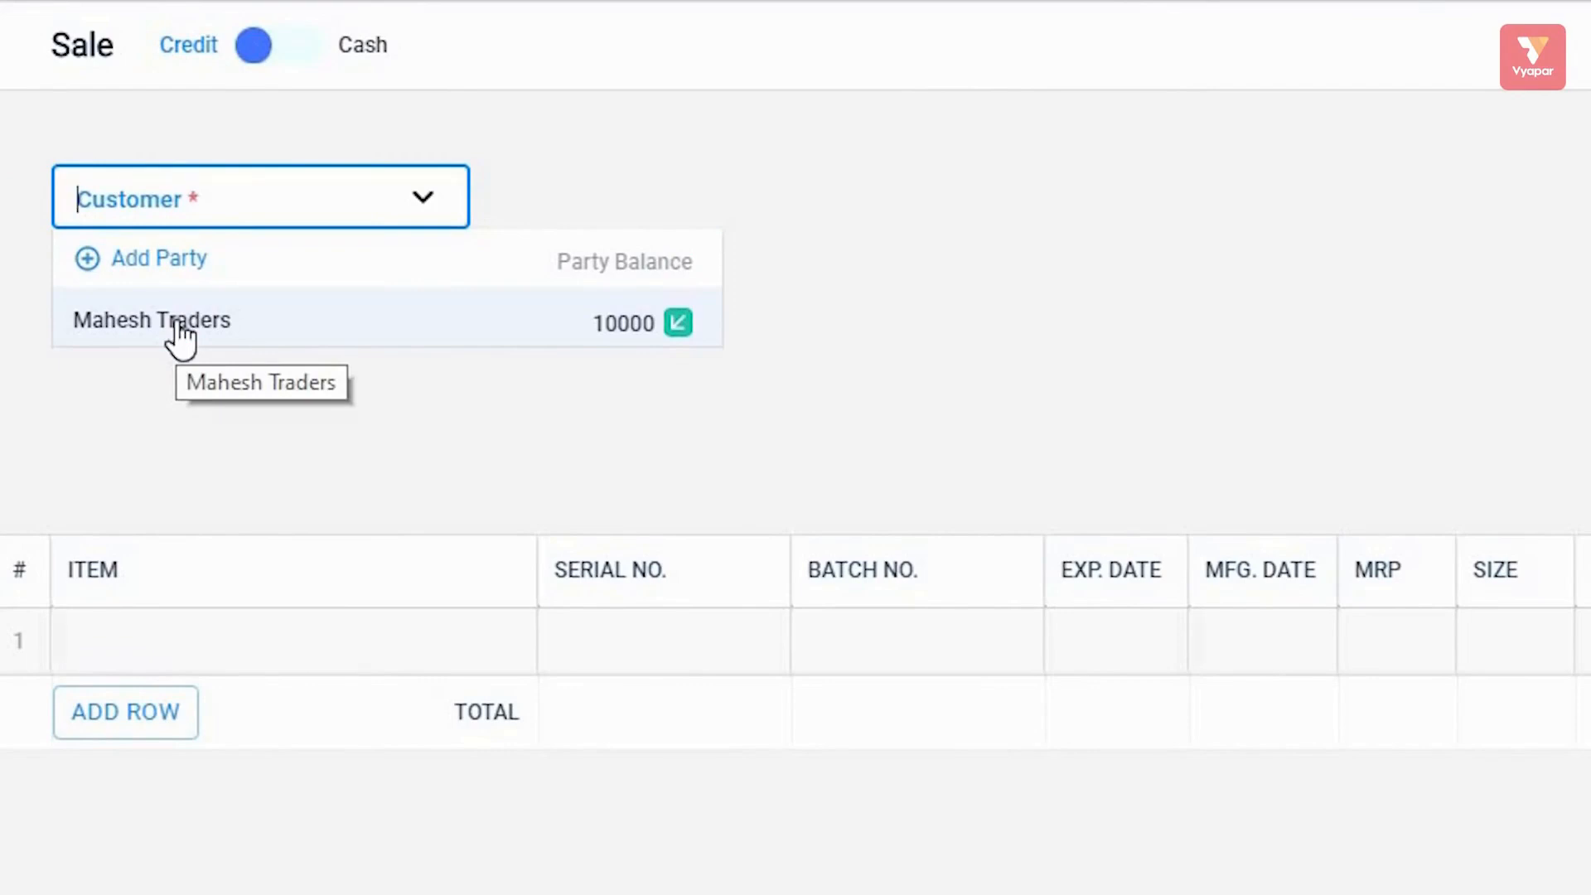
pyautogui.click(180, 328)
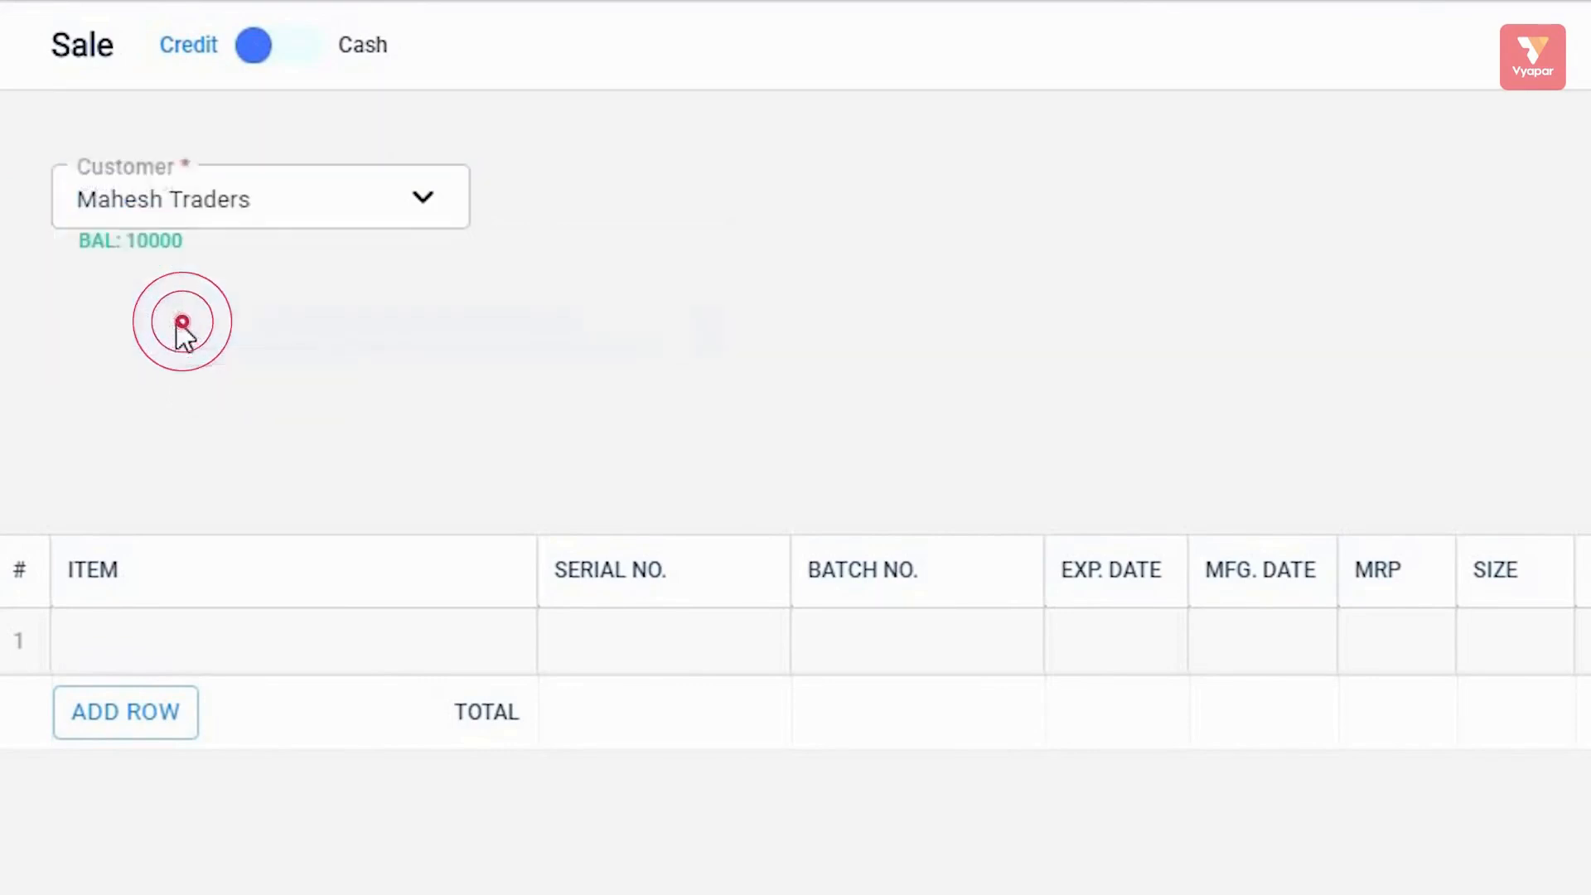
pyautogui.click(440, 203)
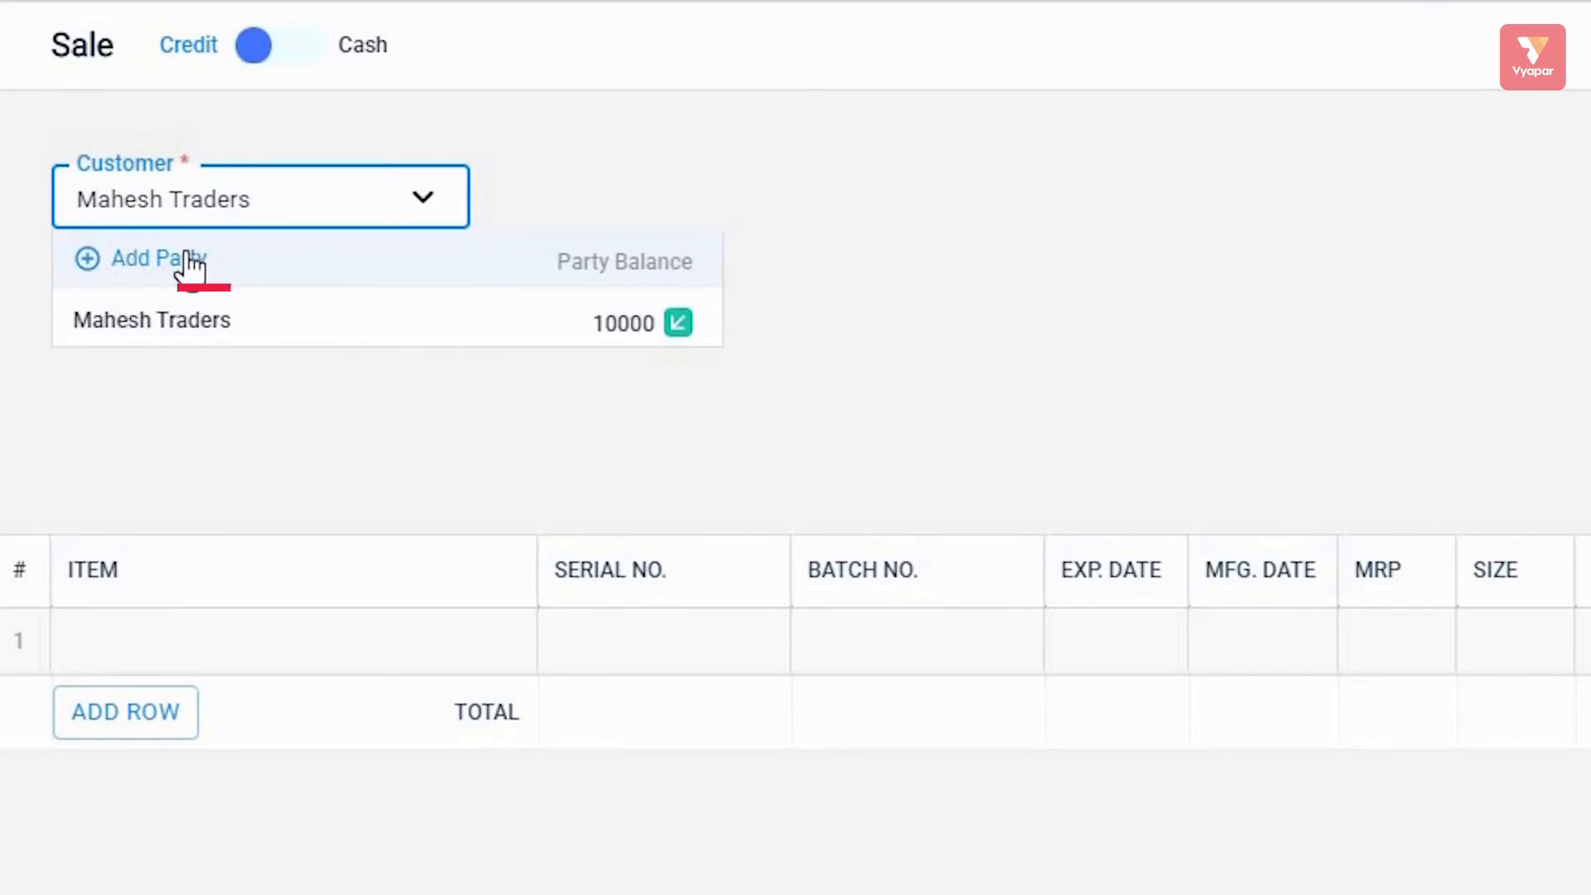
pyautogui.click(241, 396)
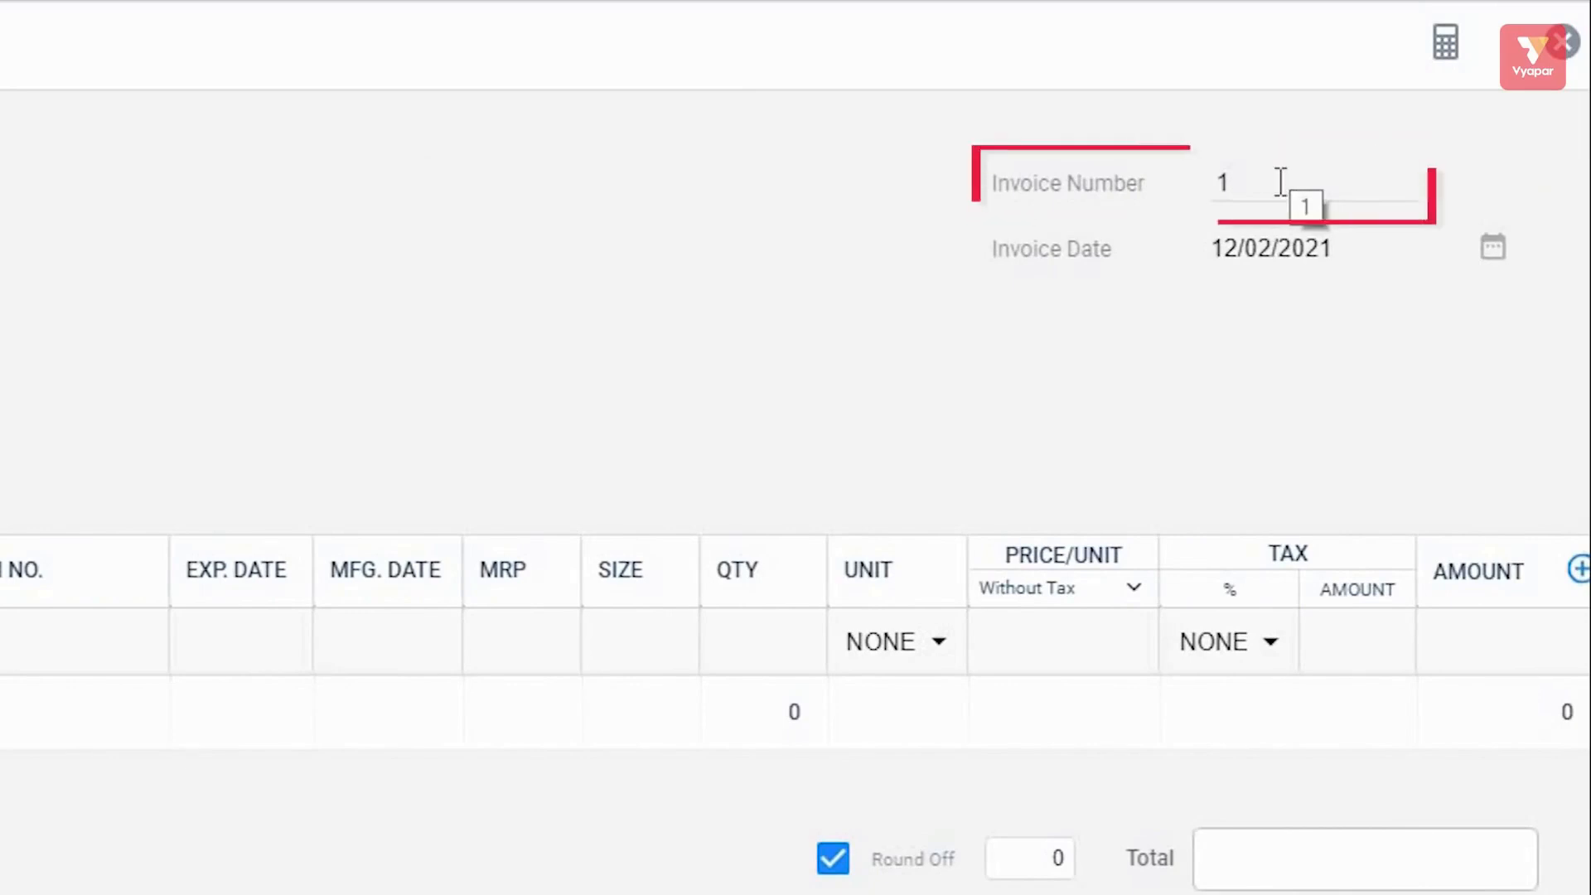
# Change the invoice number to 405, keeping the date at 12/02/2021.
pyautogui.click(1281, 182)
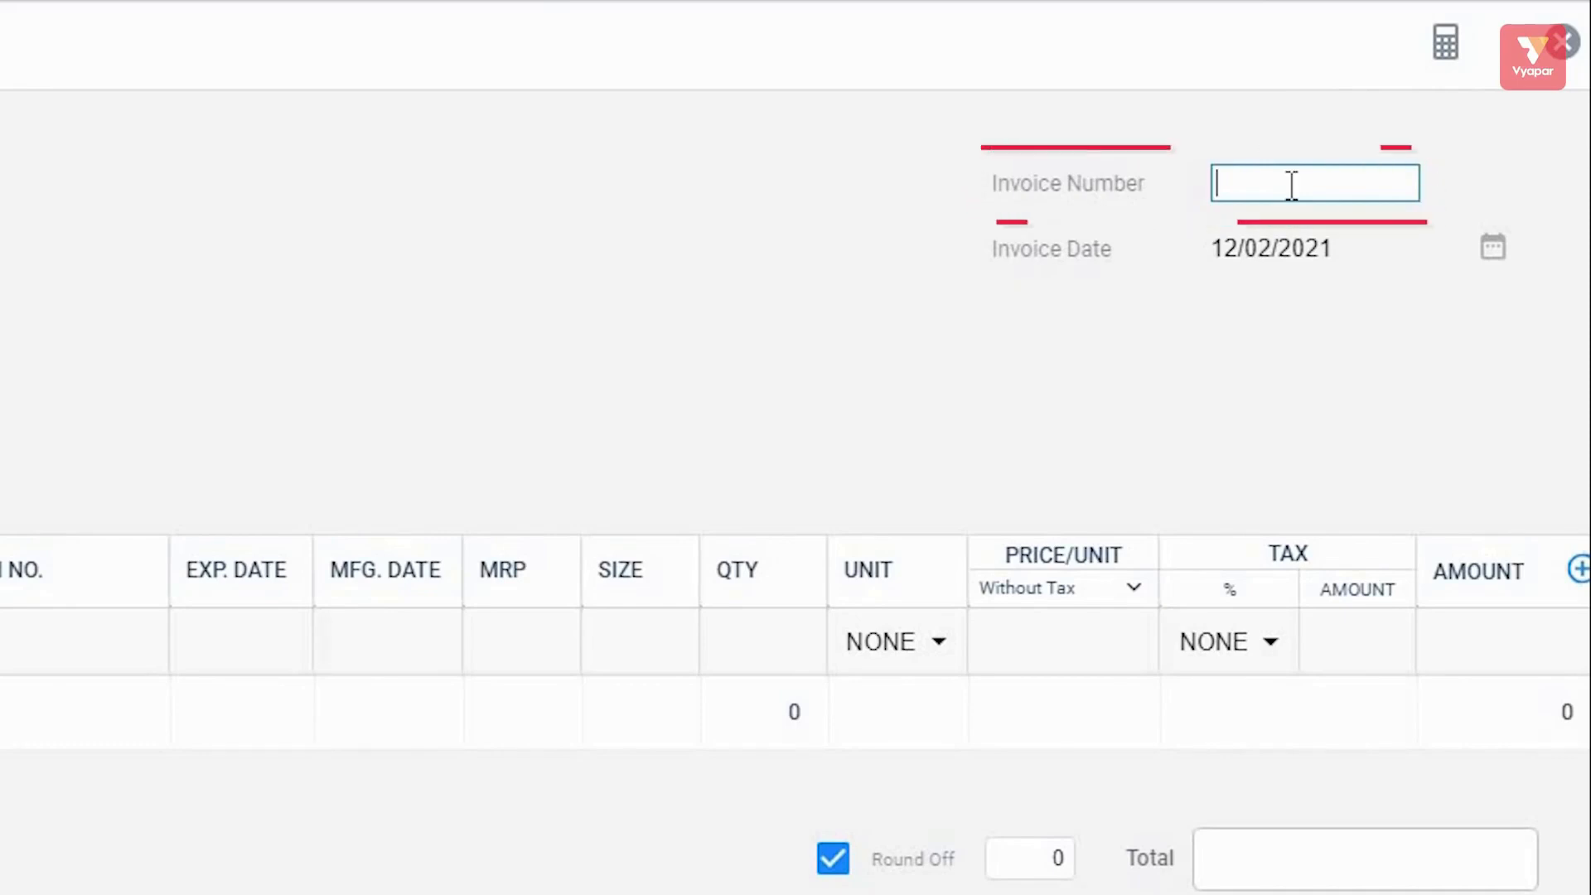
pyautogui.write('405')
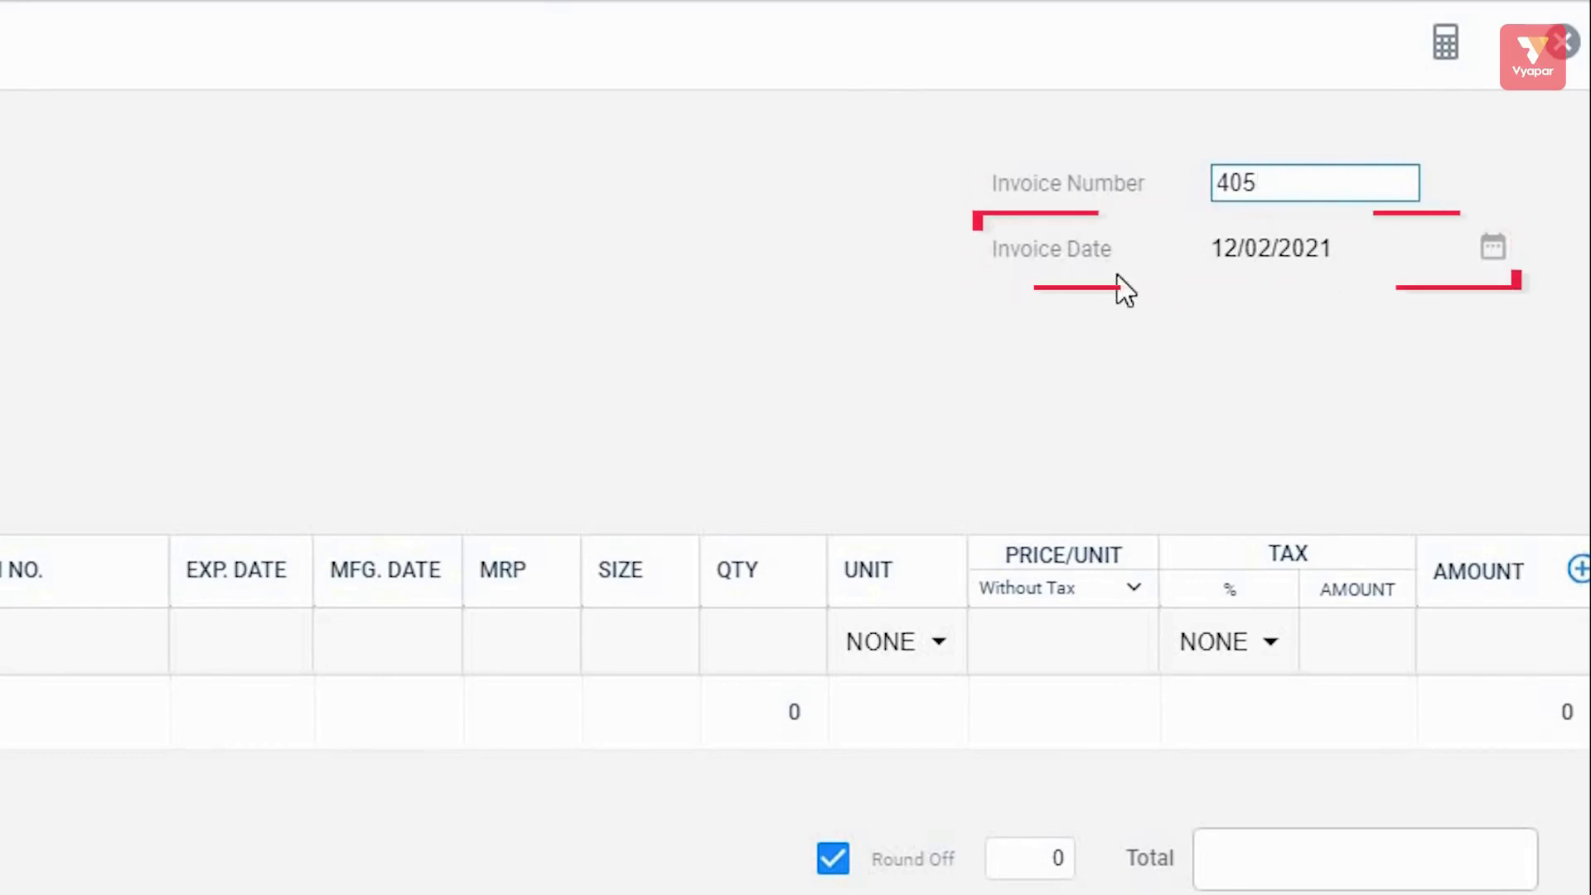
pyautogui.click(1495, 247)
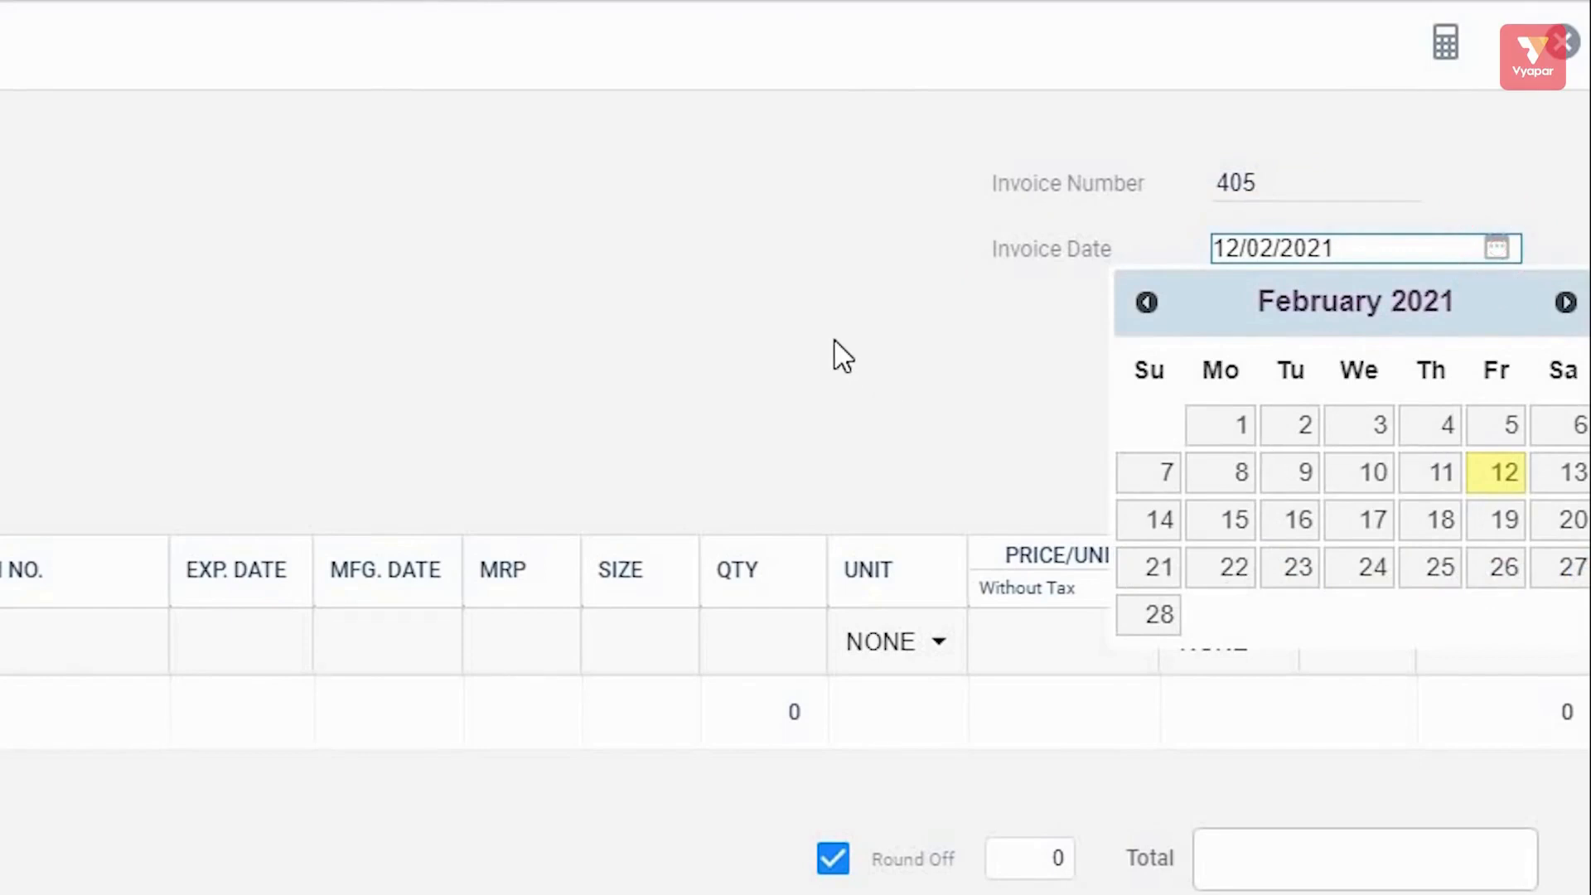
pyautogui.click(1010, 410)
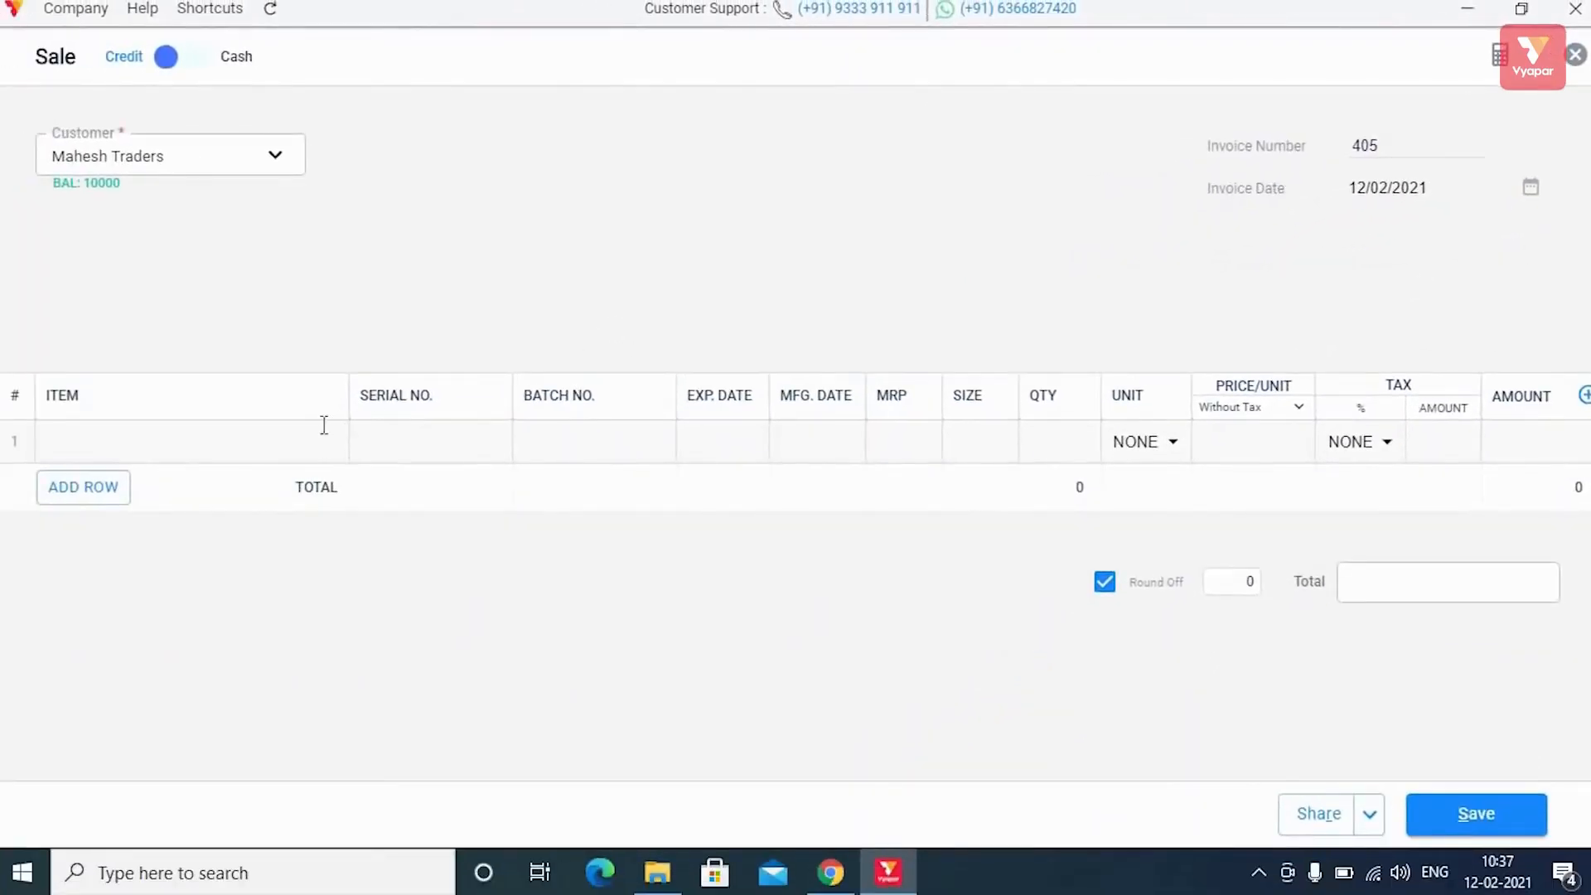
# Add Daal with quantity 5 (total 100) to invoice 405 and save it.
pyautogui.click(308, 427)
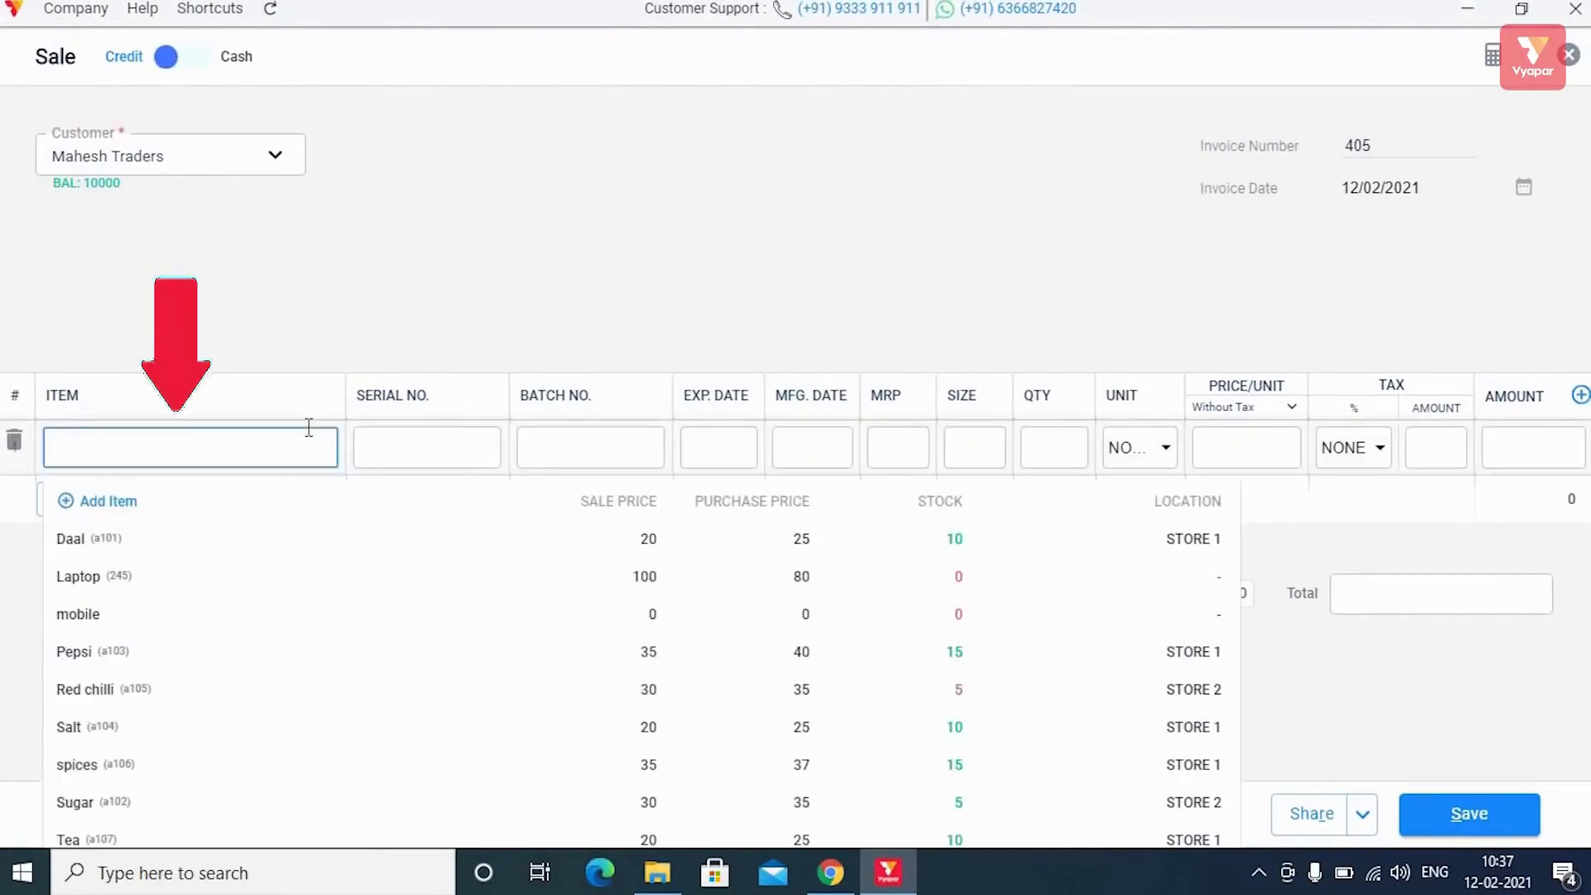
pyautogui.click(363, 543)
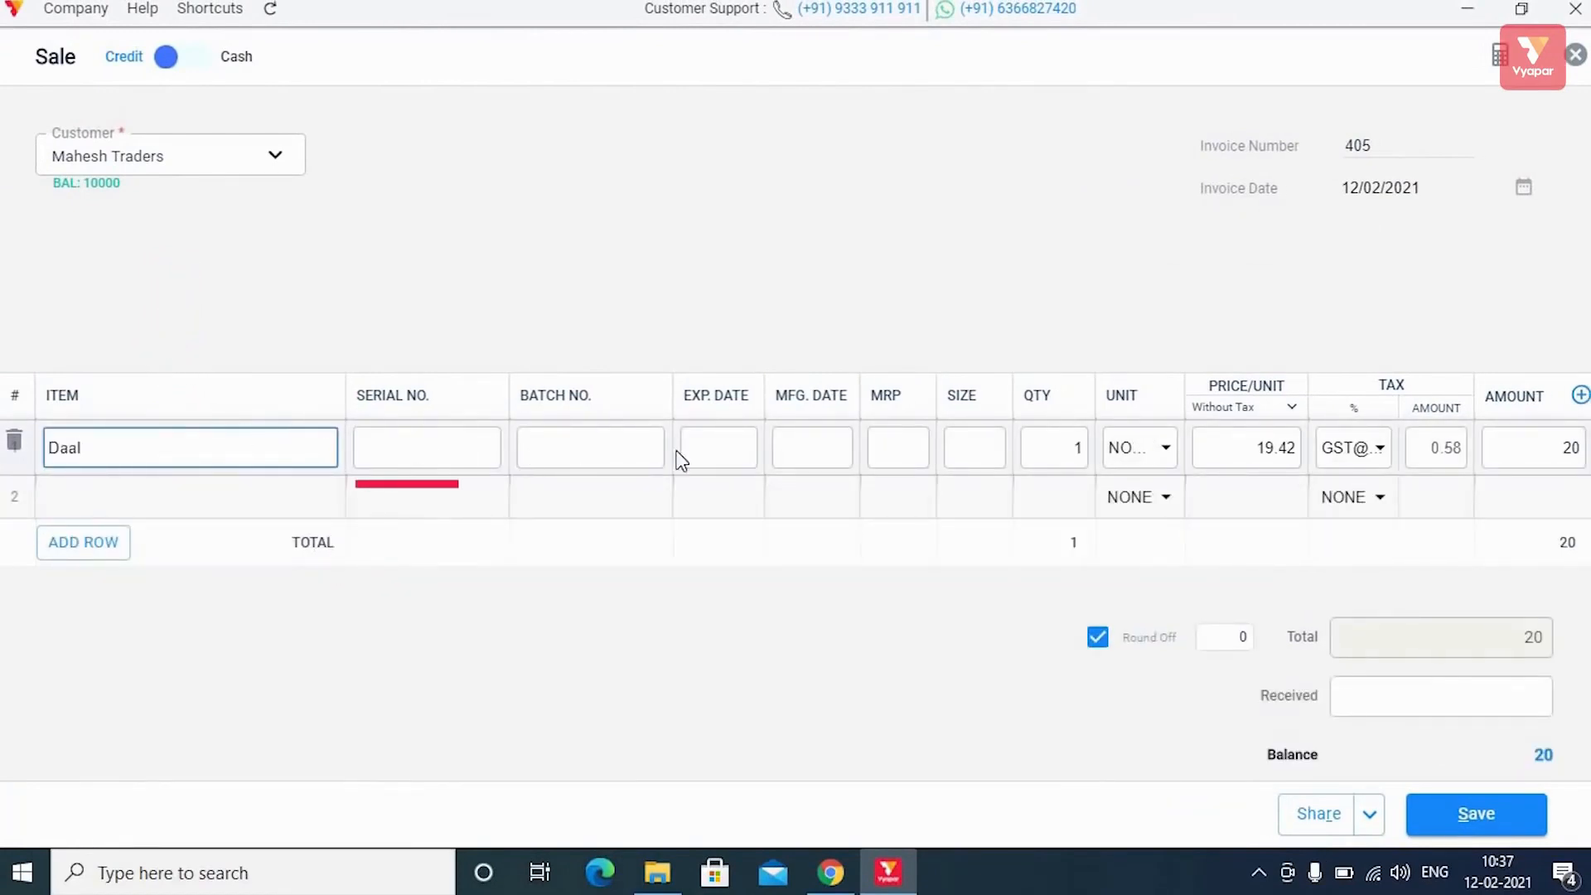
pyautogui.click(1050, 445)
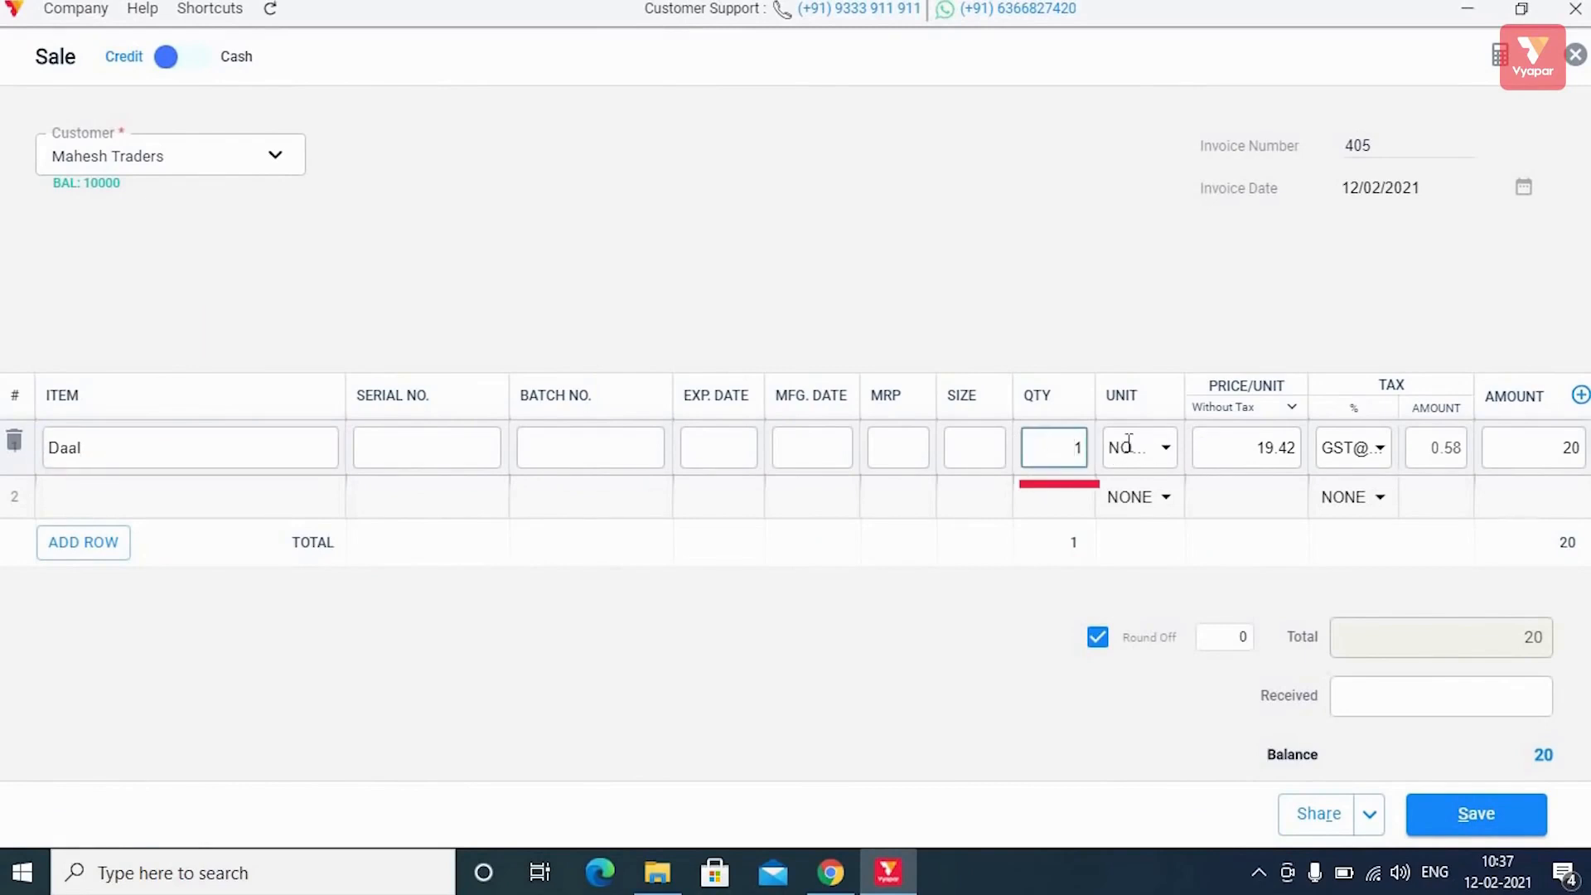
pyautogui.press('BackSpace')
pyautogui.write('5')
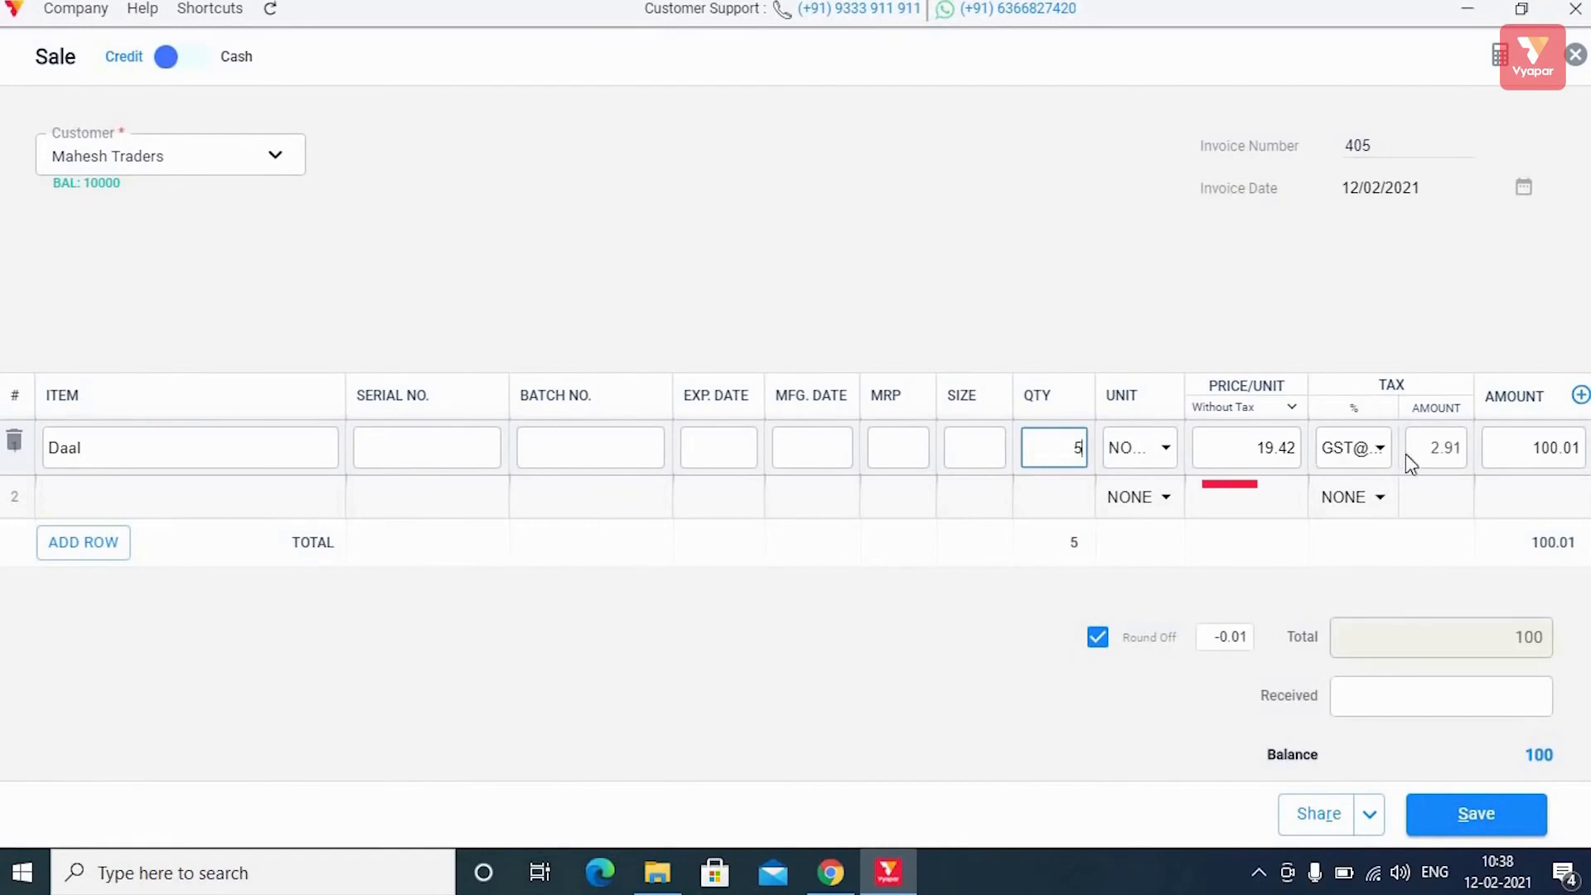
pyautogui.click(1524, 445)
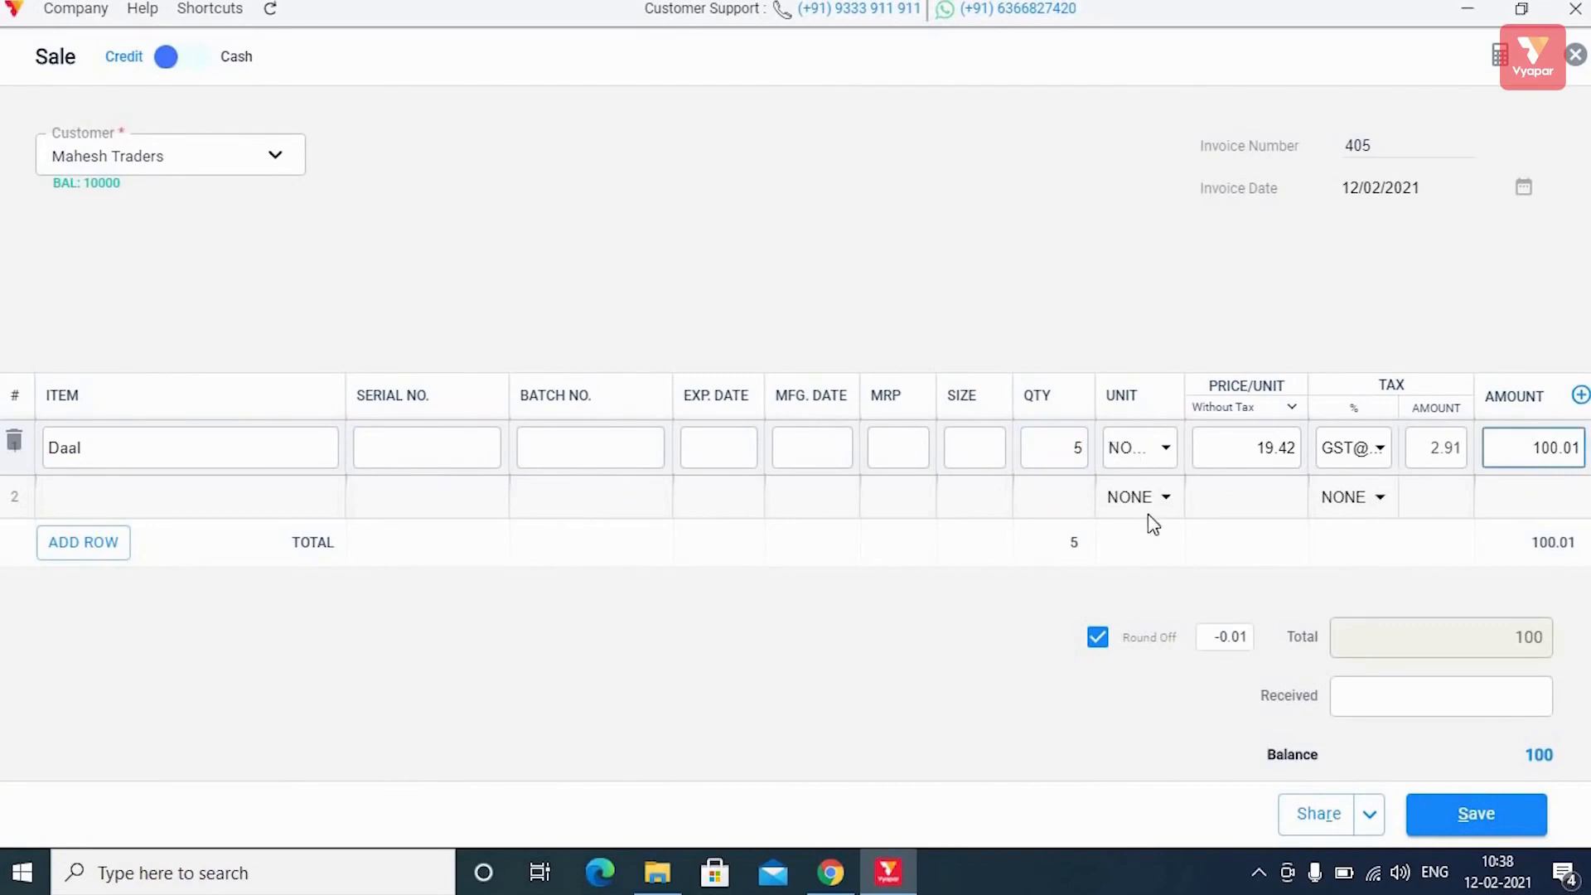
pyautogui.scroll(-1, 1150, 522)
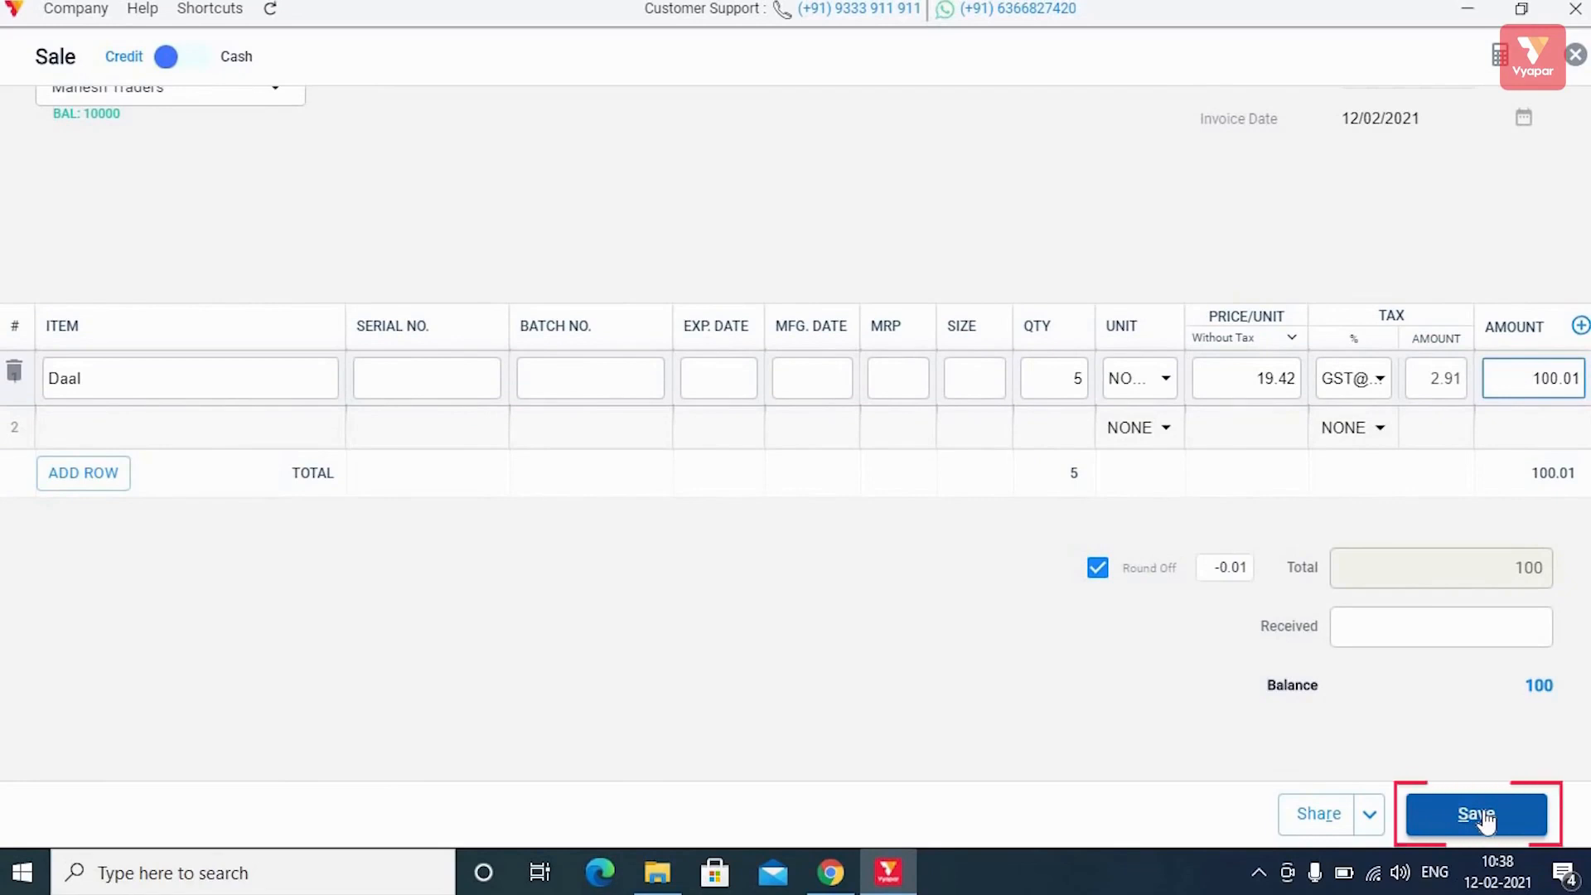
pyautogui.click(1485, 816)
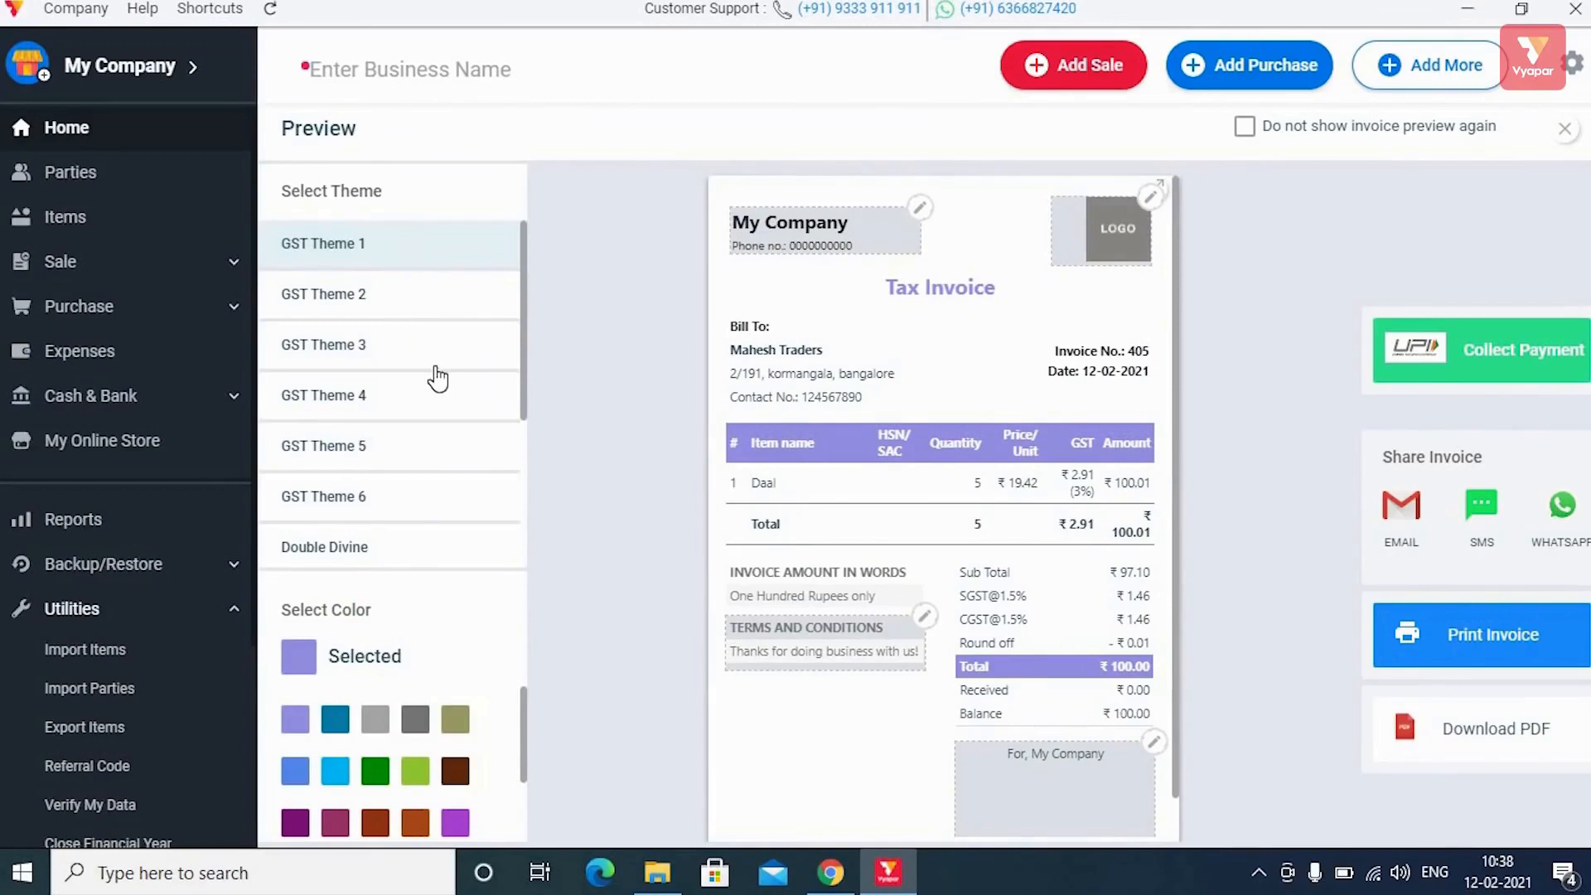
# Compare GST Themes 2–4 and French Elite, then apply the red Double Divine theme and close the preview.
pyautogui.scroll(-3, 436, 379)
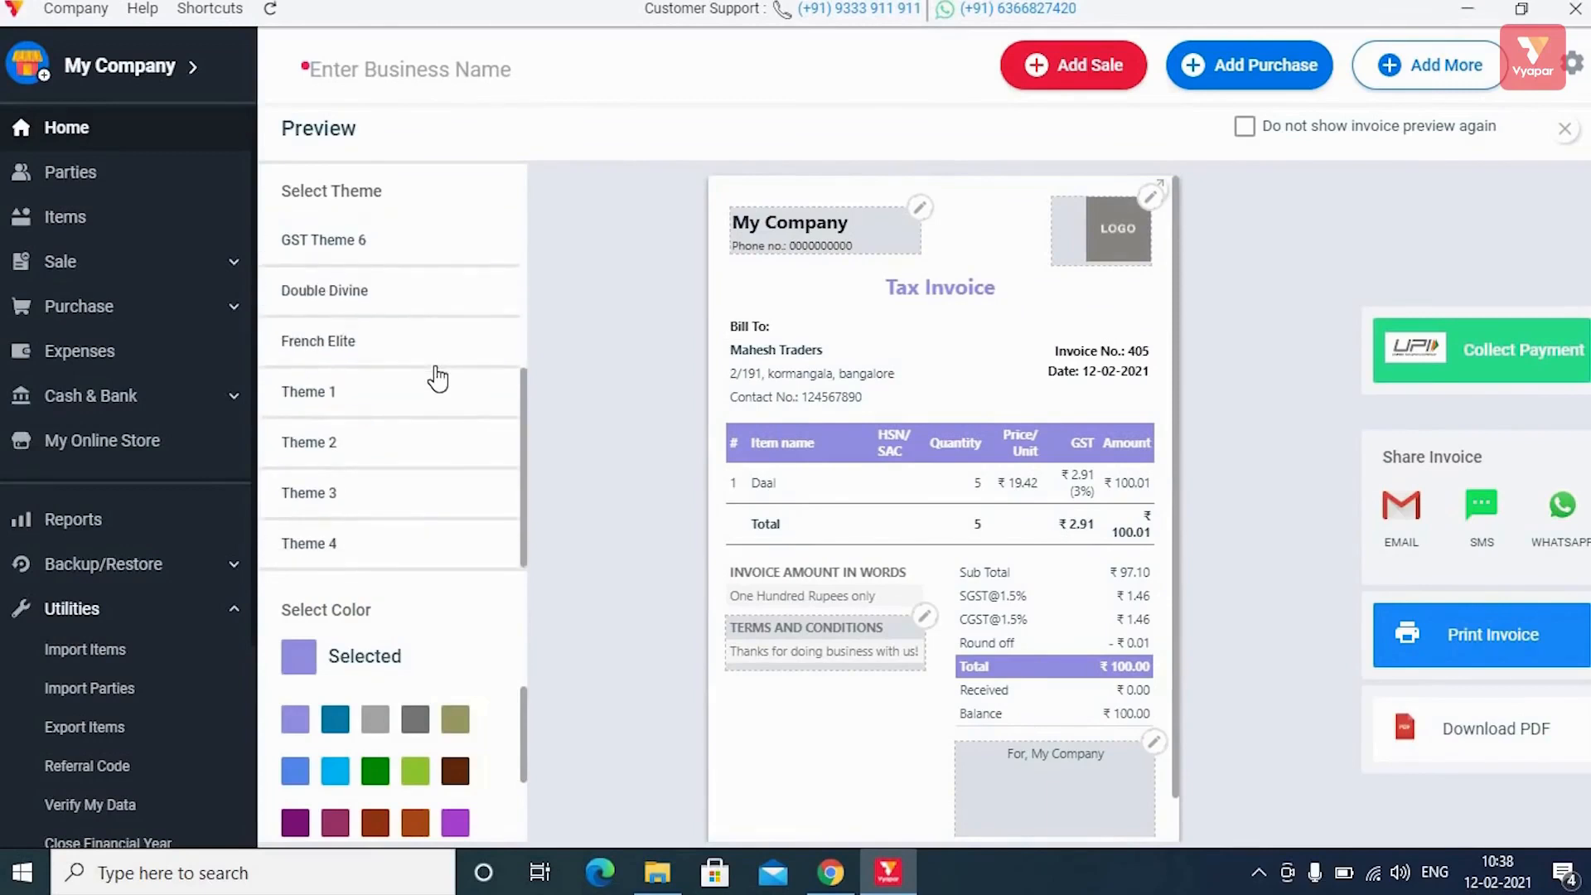
pyautogui.scroll(3, 437, 379)
pyautogui.scroll(-3, 437, 379)
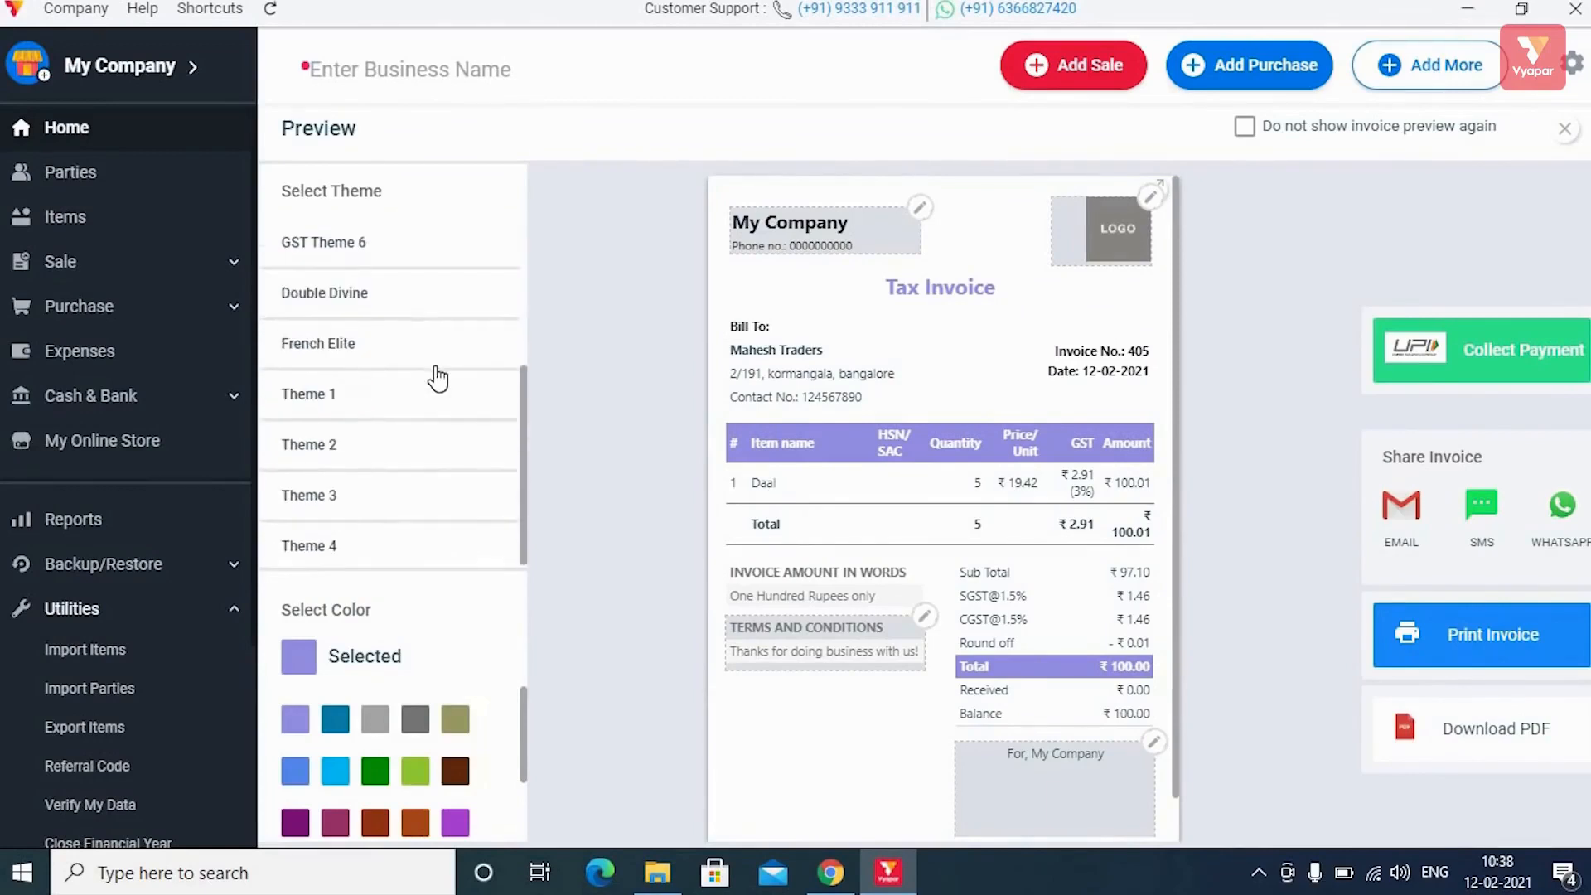
pyautogui.scroll(3, 437, 379)
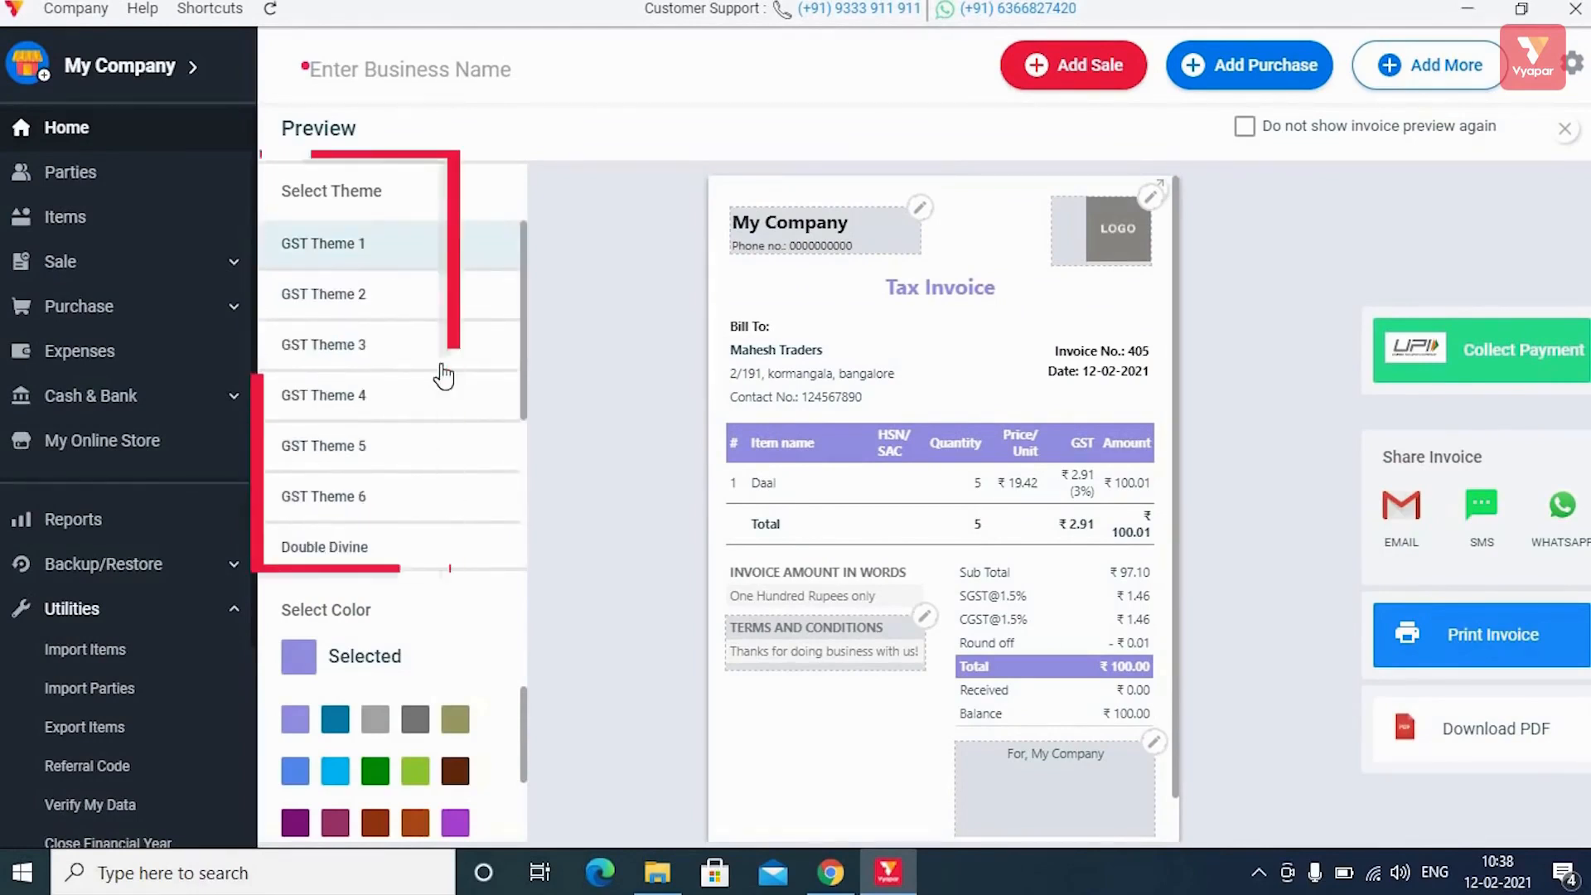
pyautogui.click(365, 297)
pyautogui.click(361, 346)
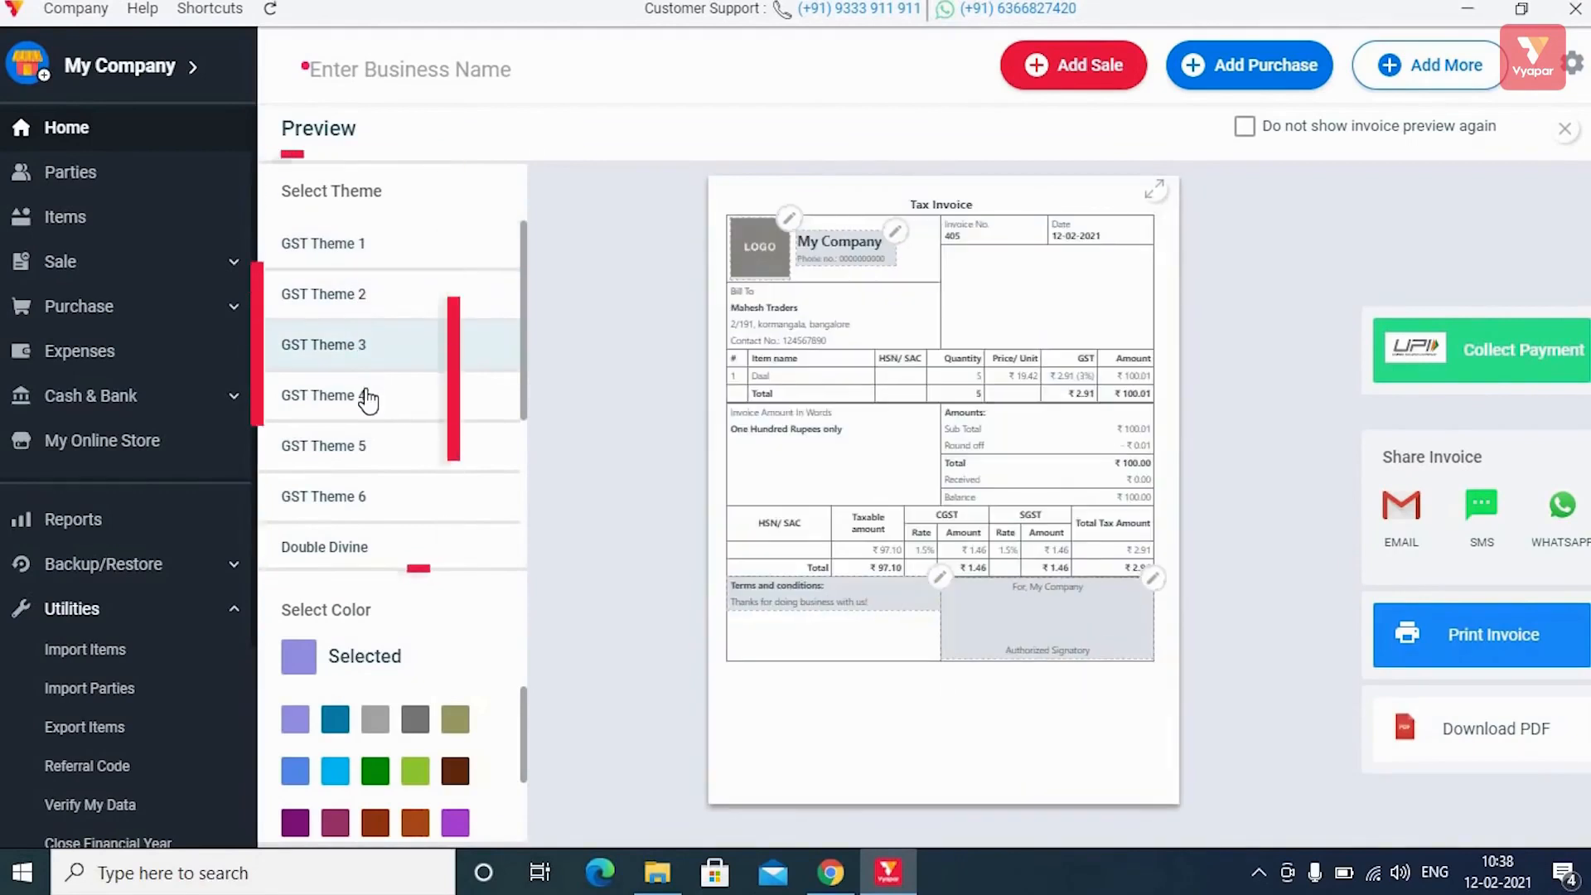
pyautogui.click(367, 398)
pyautogui.scroll(-3, 409, 461)
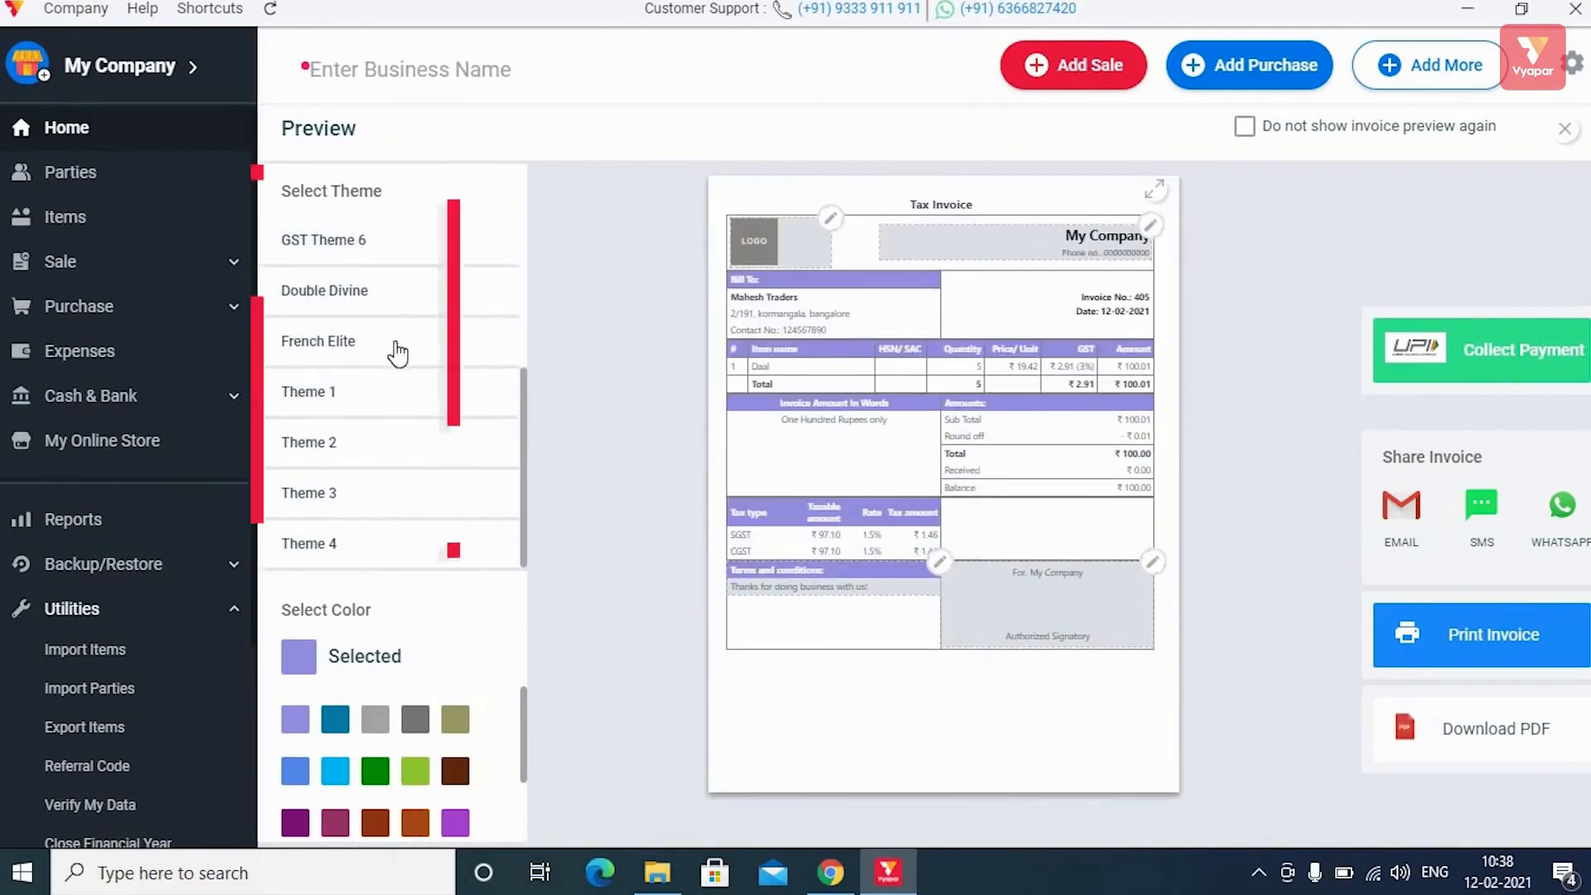
pyautogui.click(402, 352)
pyautogui.click(399, 307)
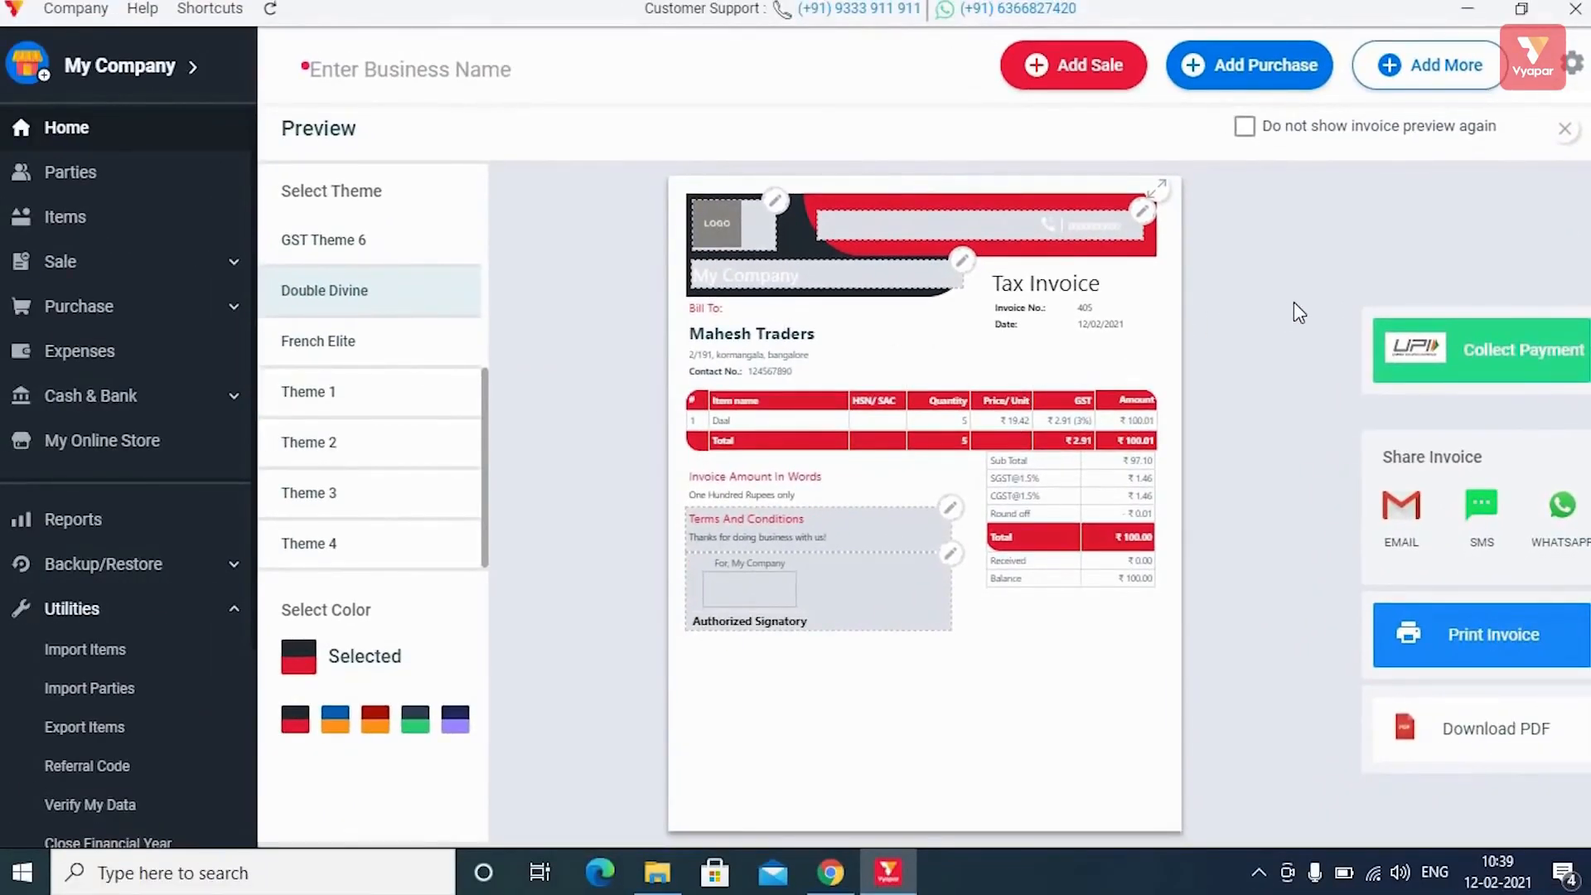
pyautogui.click(1565, 135)
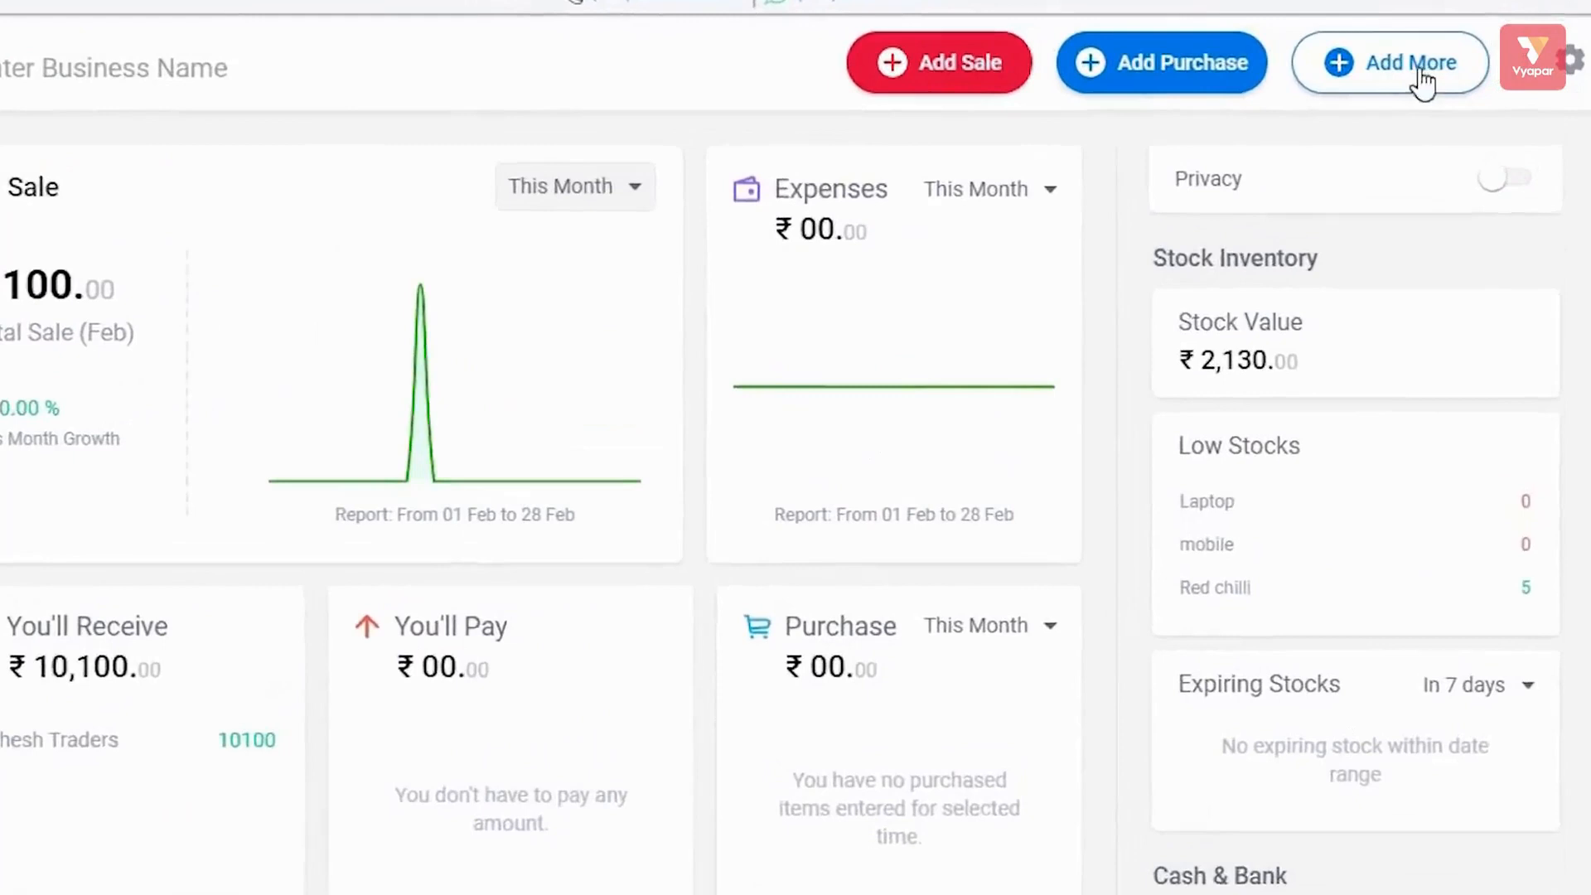
pyautogui.click(1431, 75)
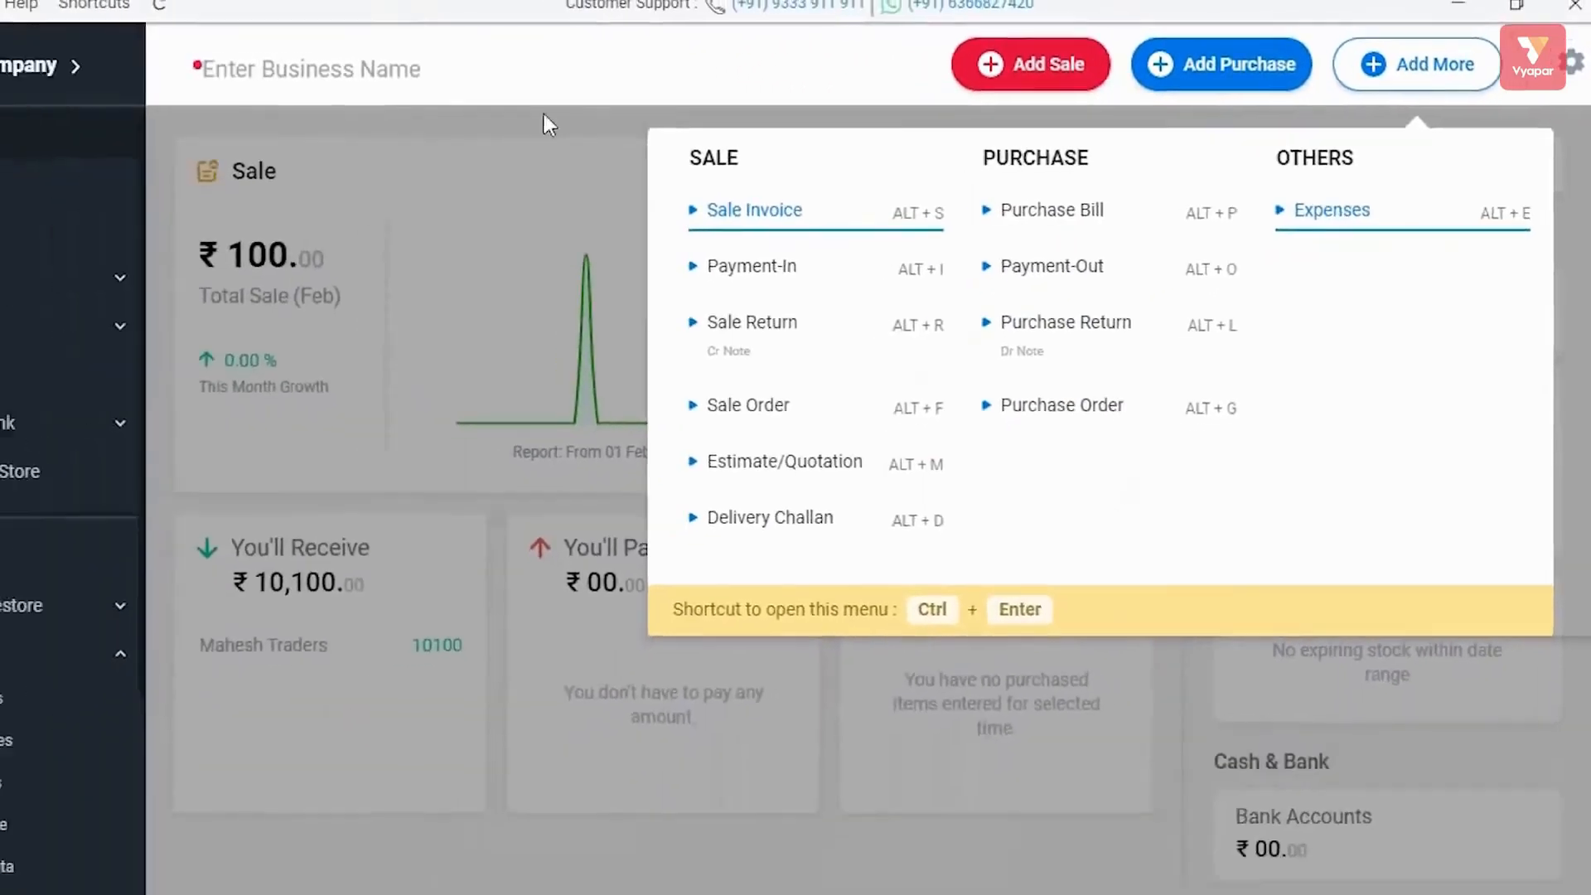
pyautogui.click(448, 103)
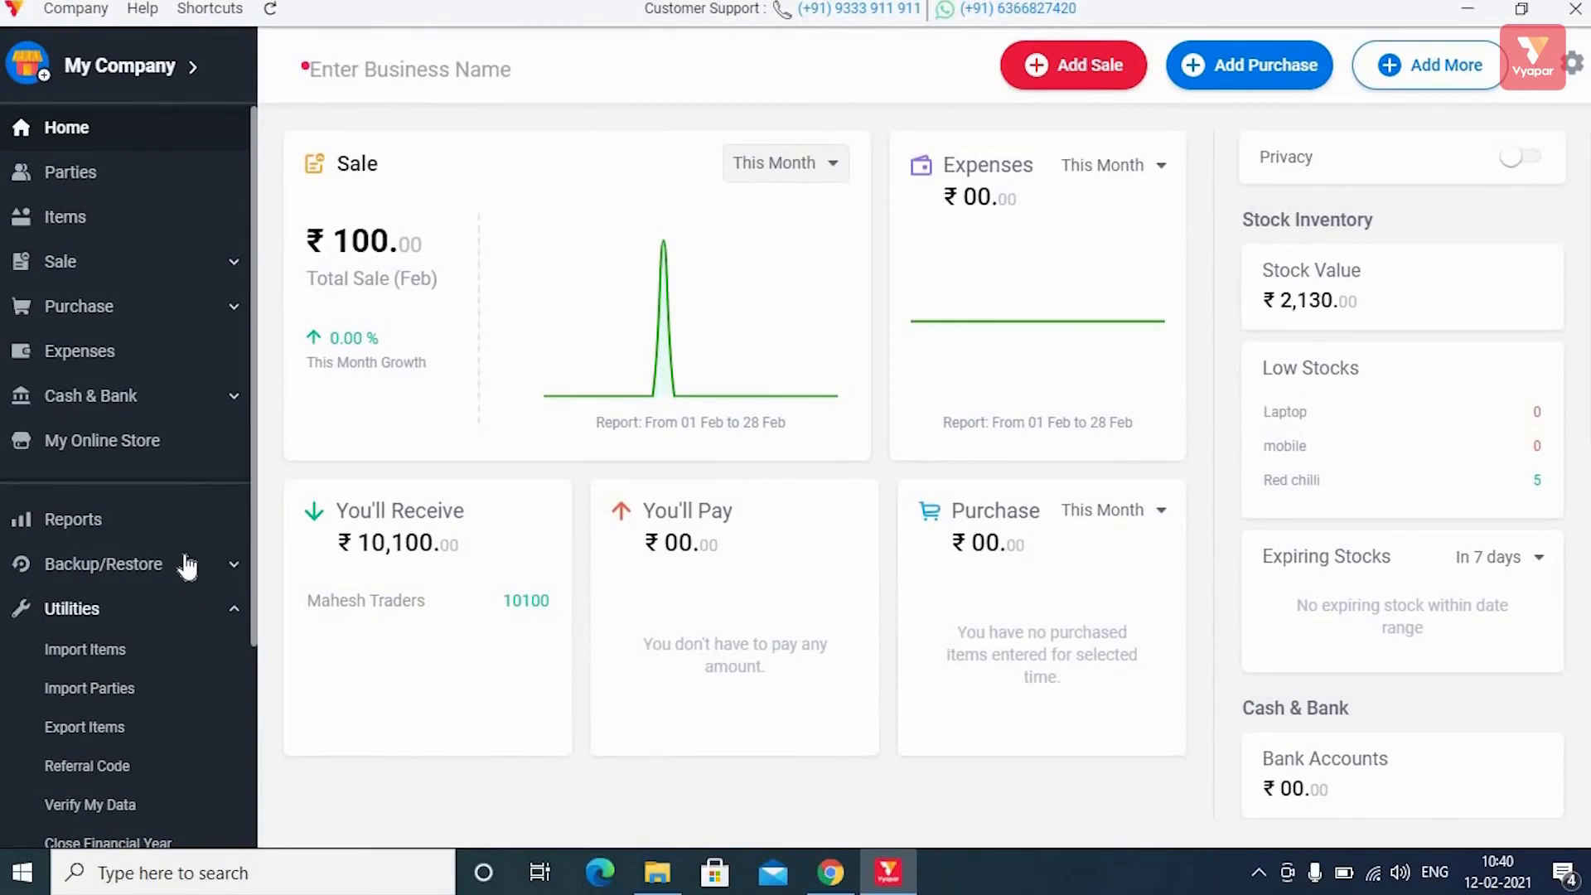
pyautogui.scroll(-3, 187, 566)
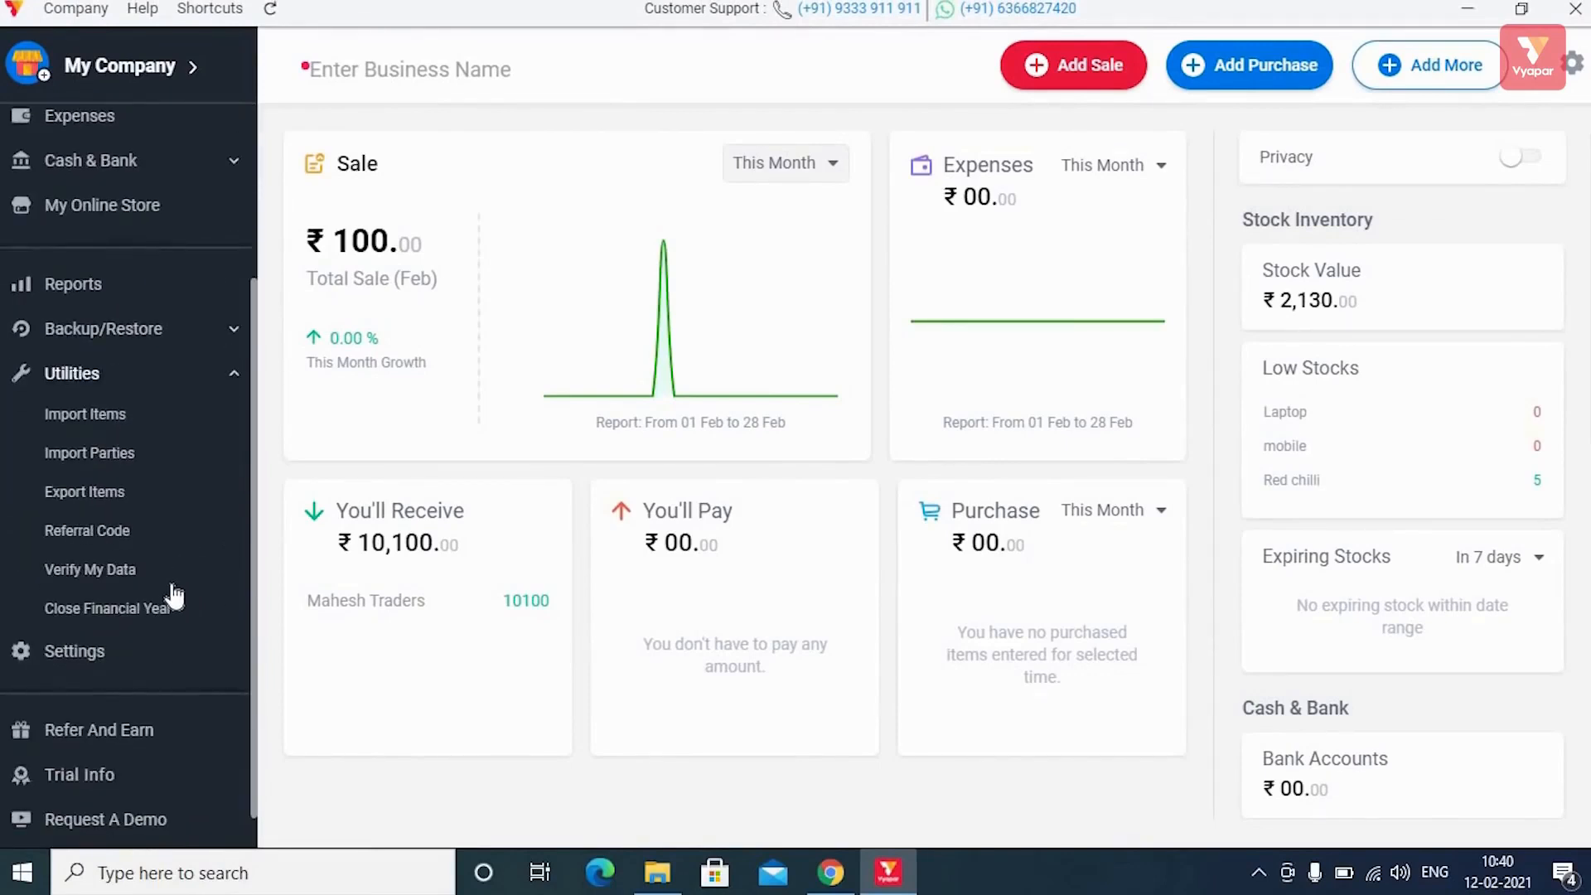
pyautogui.scroll(-1, 170, 594)
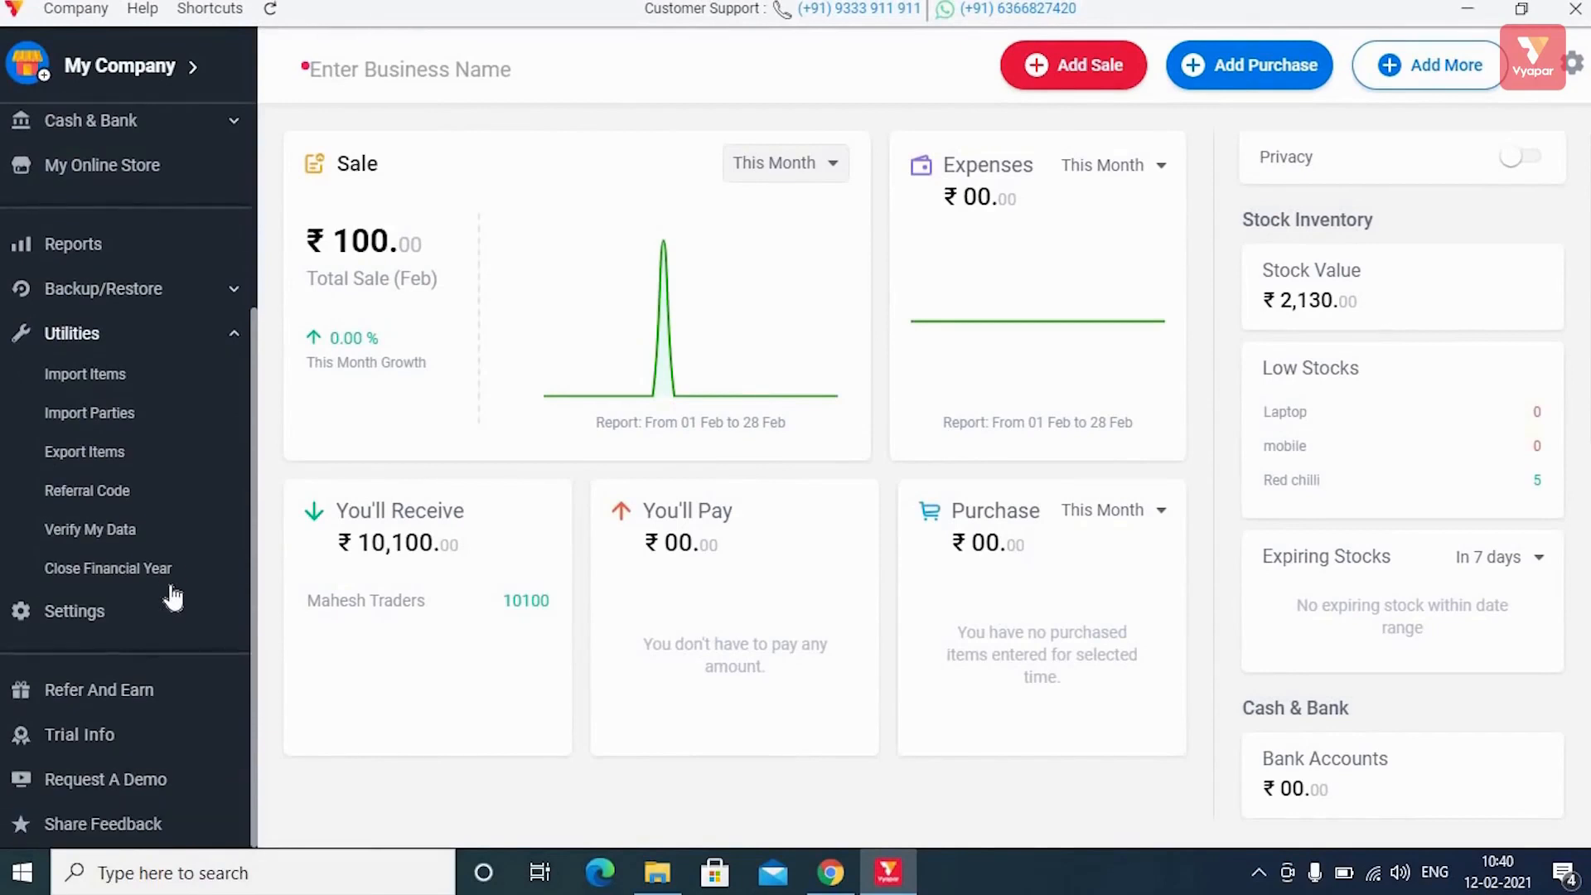
pyautogui.scroll(4, 167, 594)
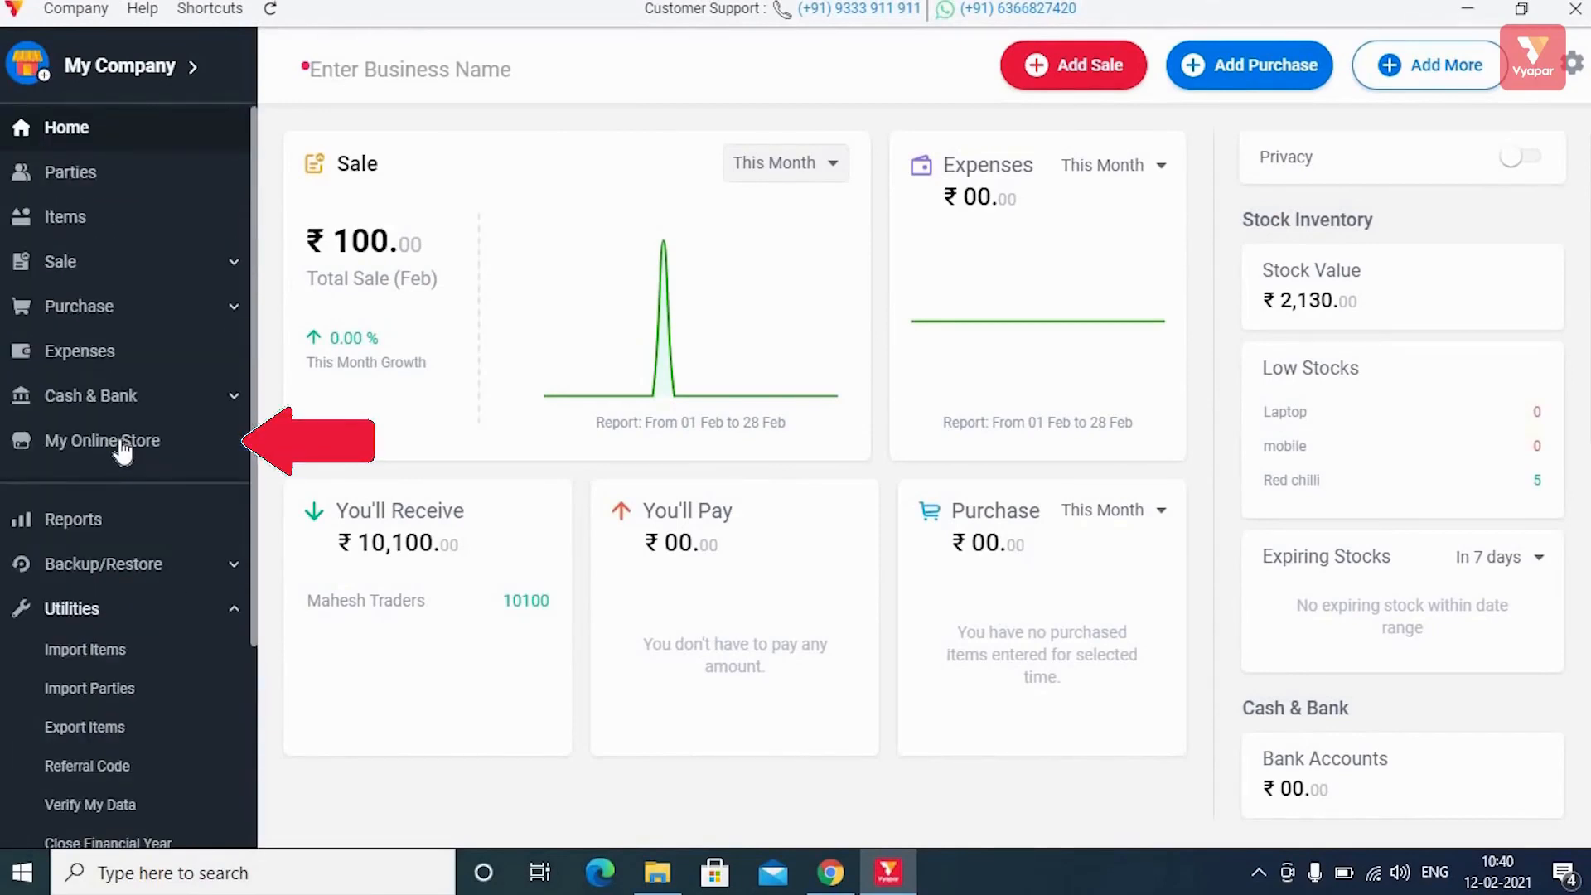
# Create the online store with Daal, Laptop, mobile and Pepsi saved as its items.
pyautogui.click(122, 452)
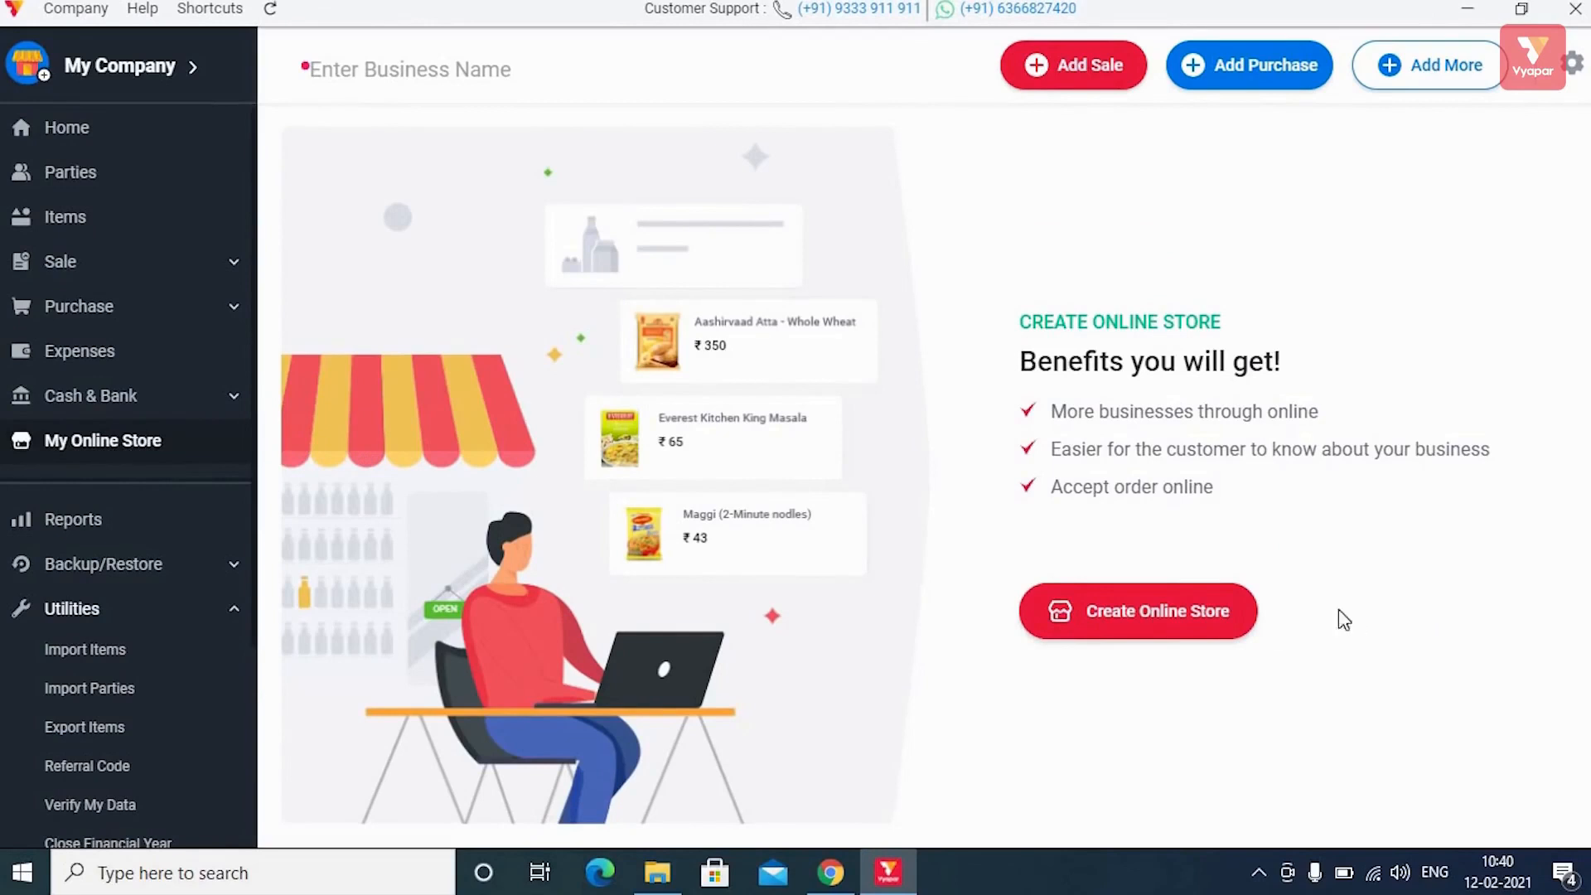
pyautogui.click(1198, 614)
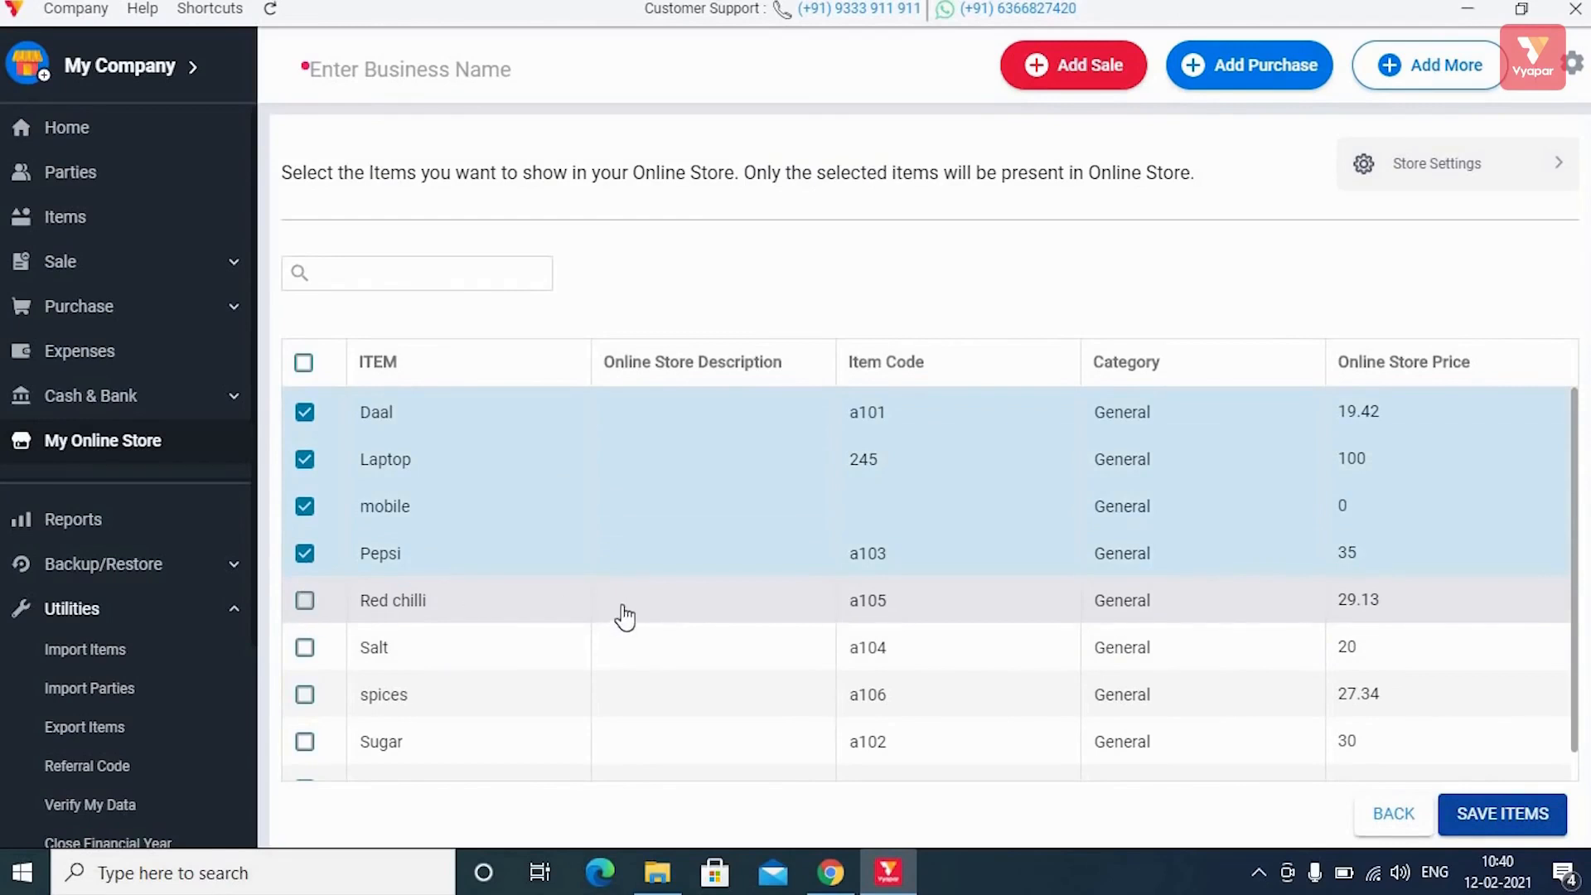
pyautogui.click(1494, 816)
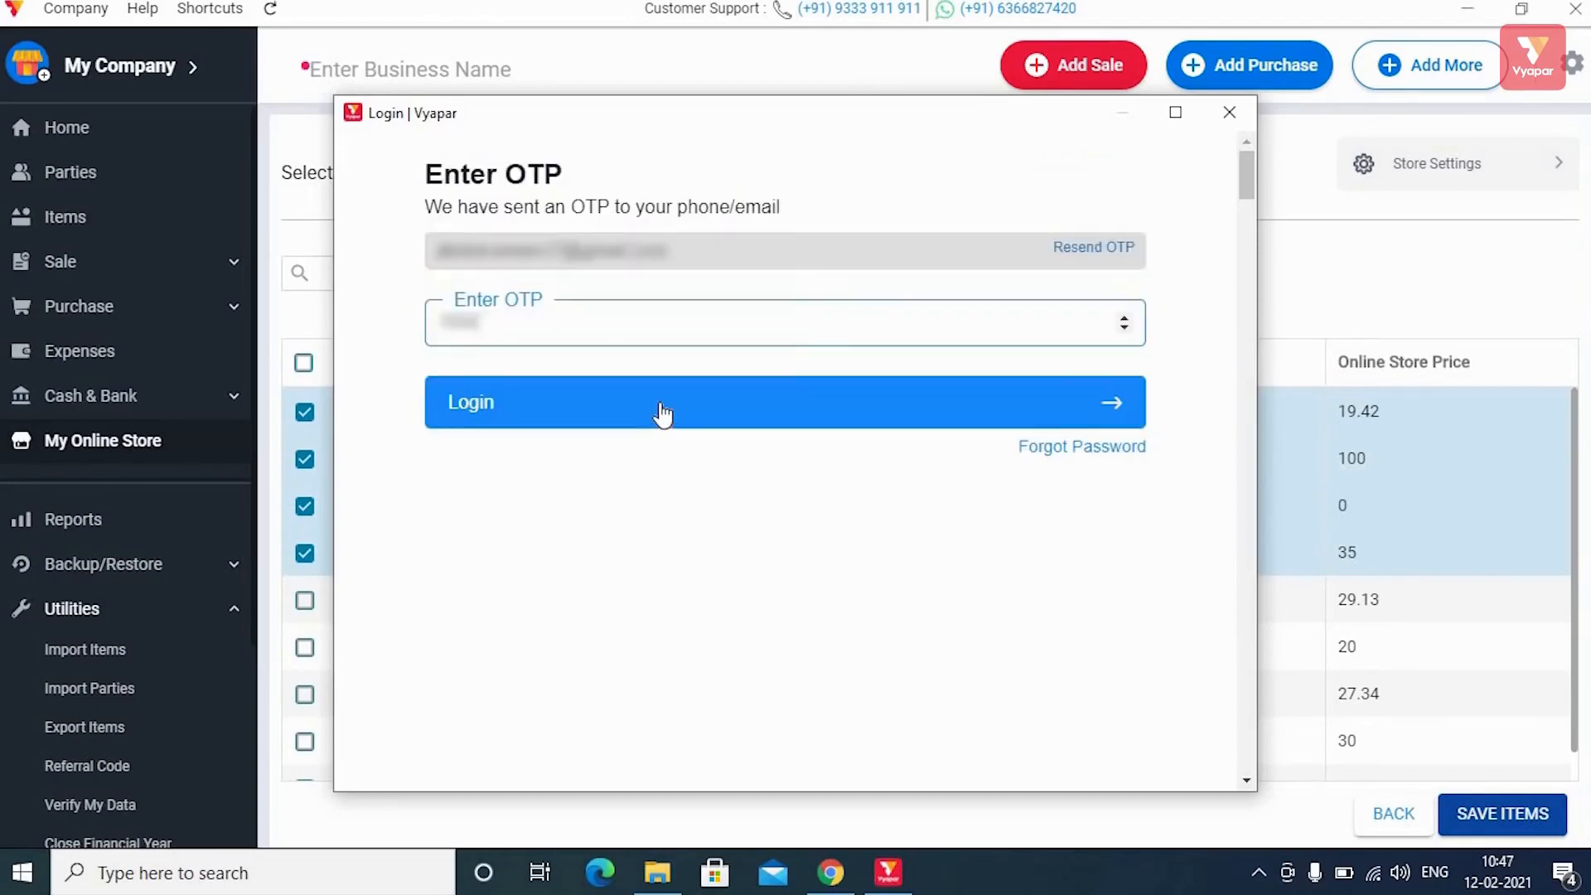
# Log in with the one-time verification code to publish the My Company store.
pyautogui.click(661, 406)
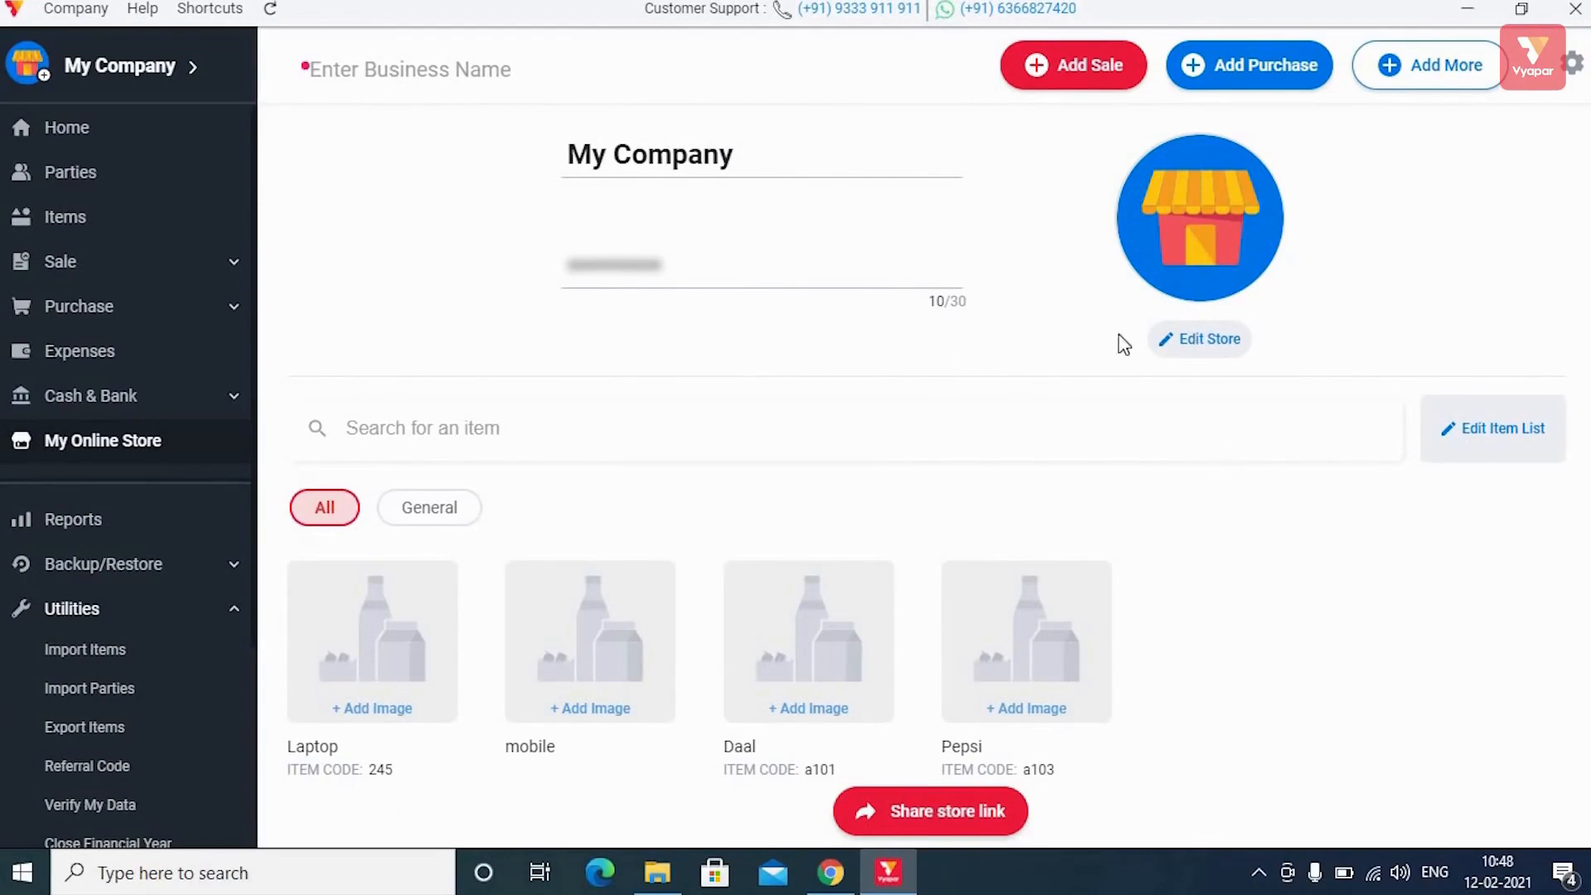
# Review the store's business details in Update Store and save them to update the firm.
pyautogui.click(1212, 341)
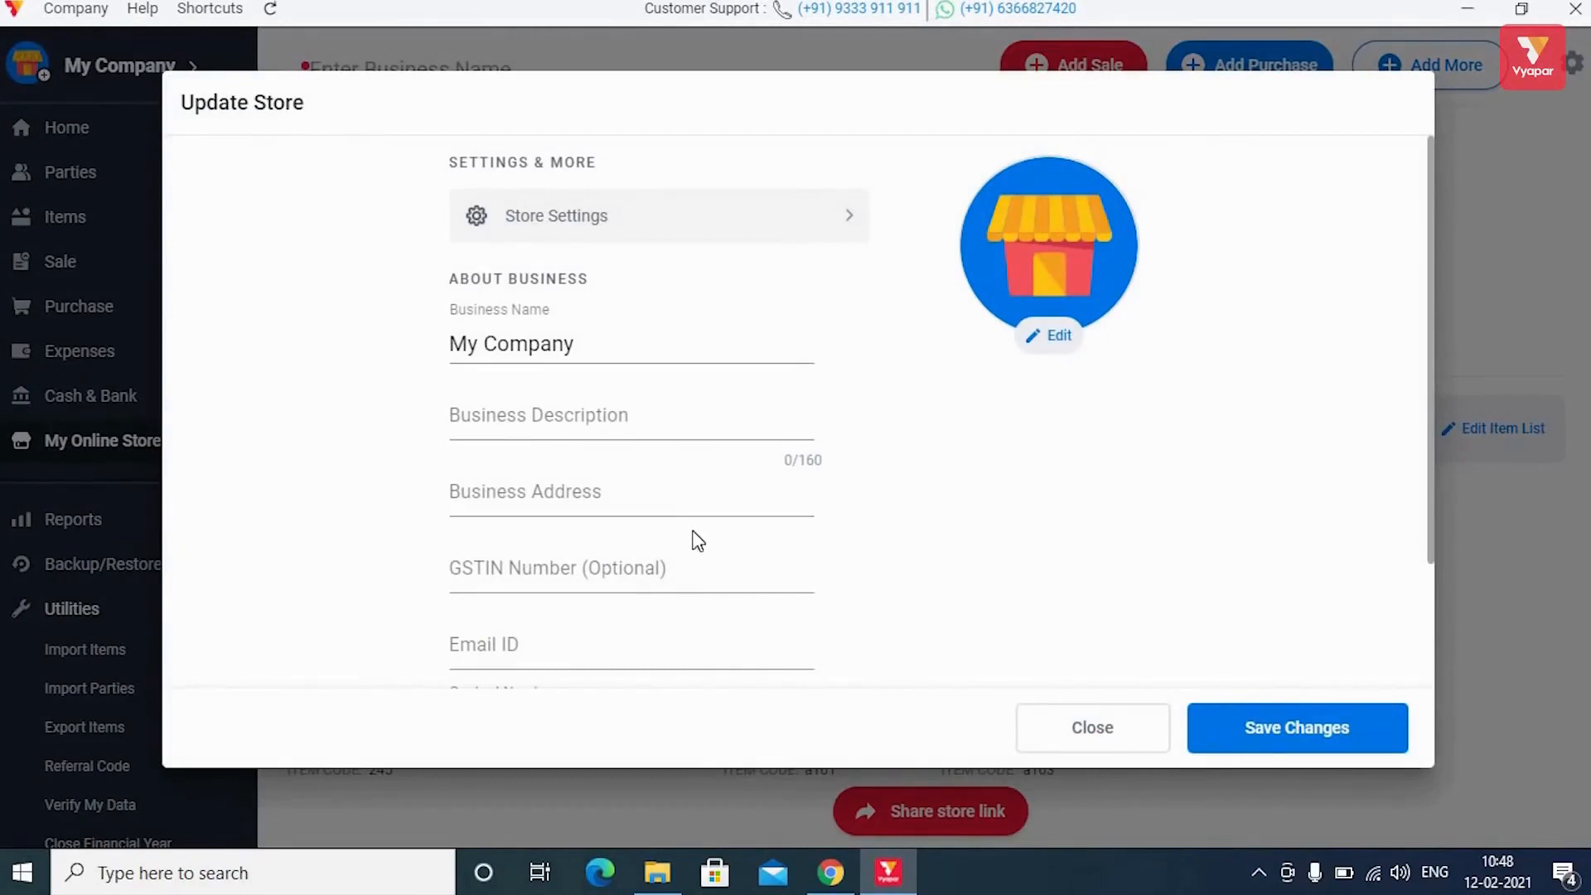
pyautogui.scroll(-2, 696, 547)
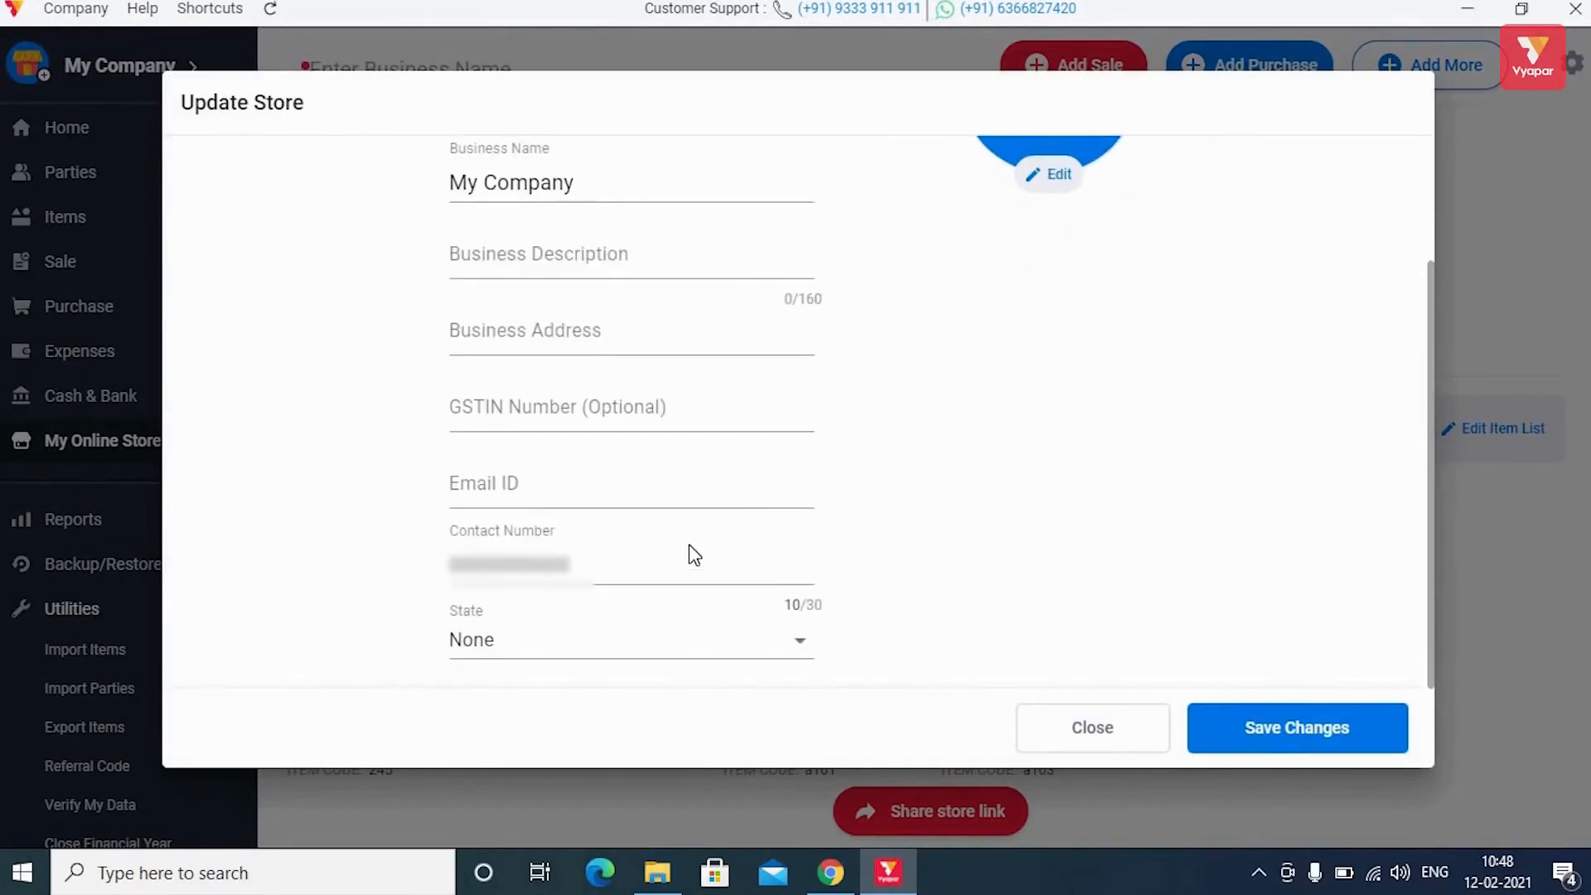
pyautogui.scroll(2, 695, 555)
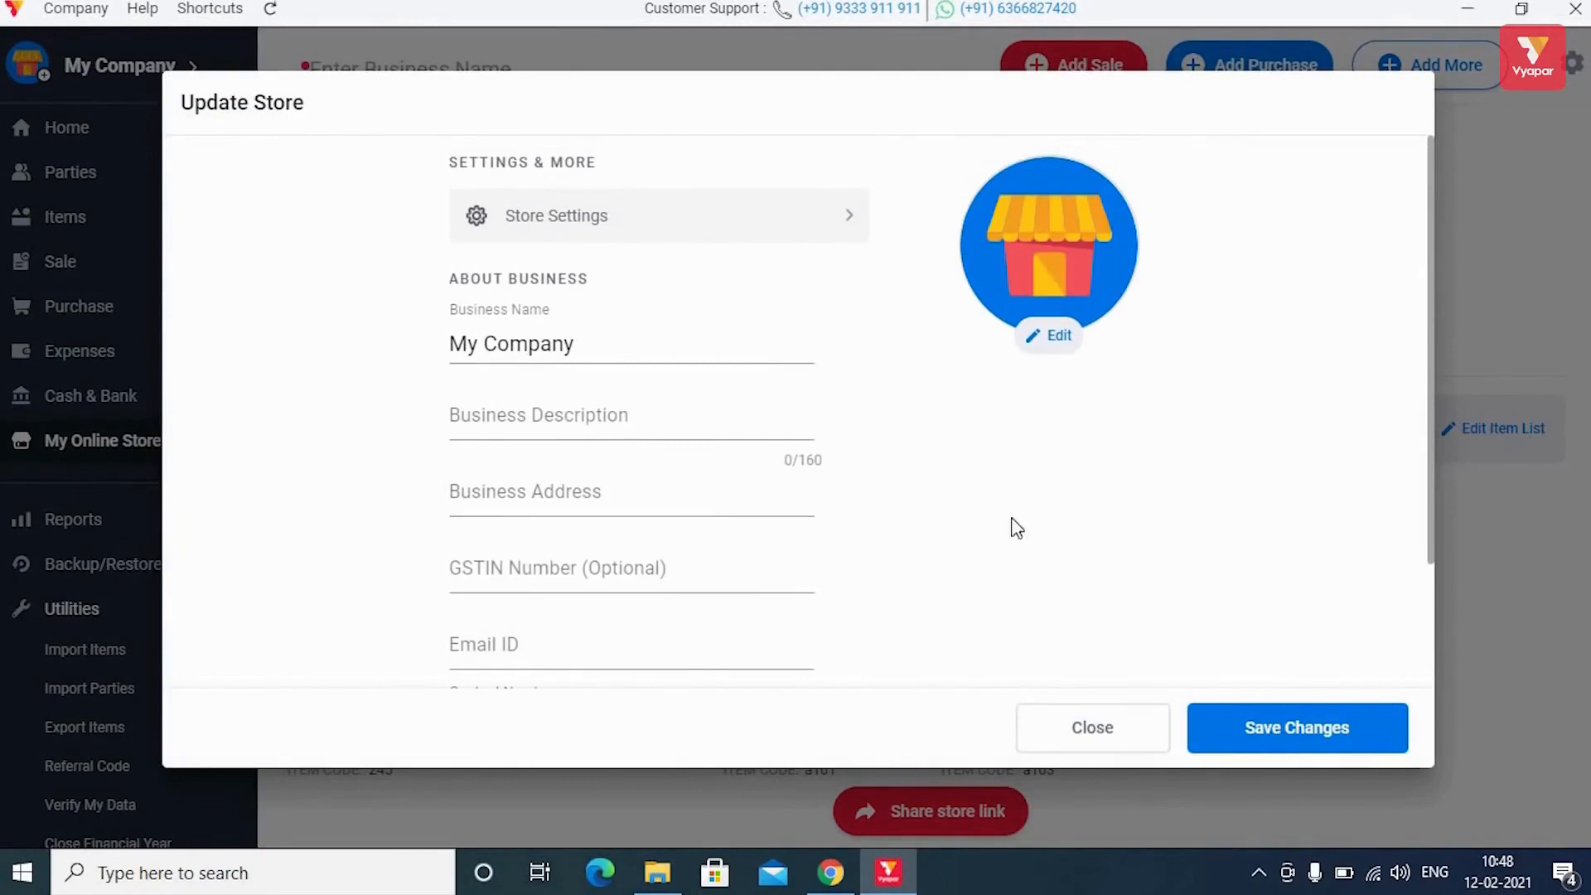
pyautogui.click(1279, 731)
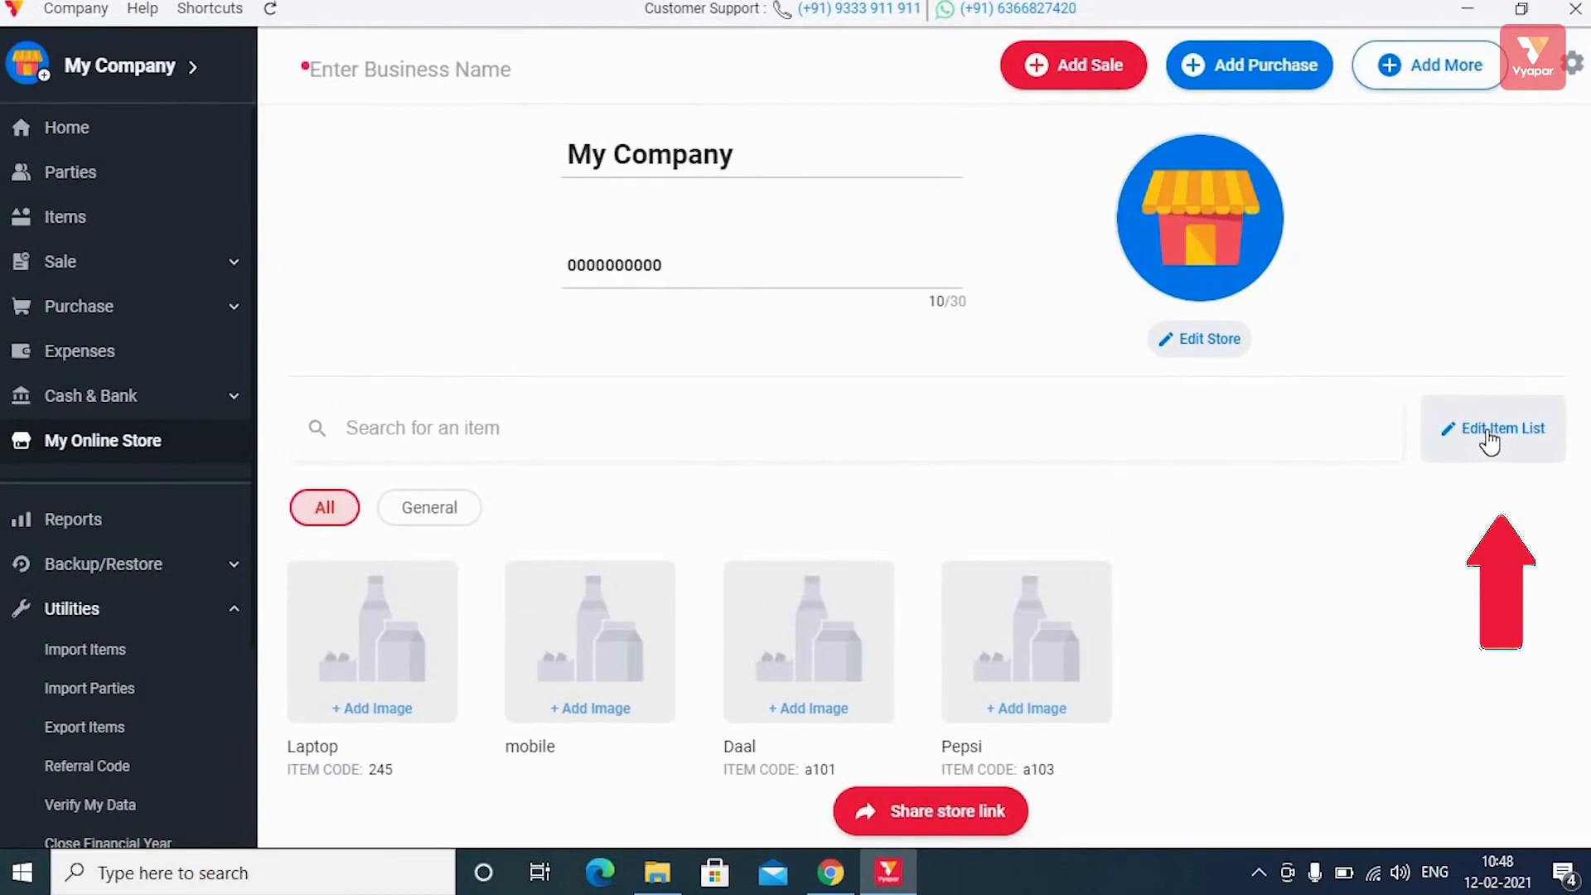
# Untick Pepsi in Update Item Availability, keeping Daal, Laptop, mobile and Red chilli, and save.
pyautogui.click(1490, 442)
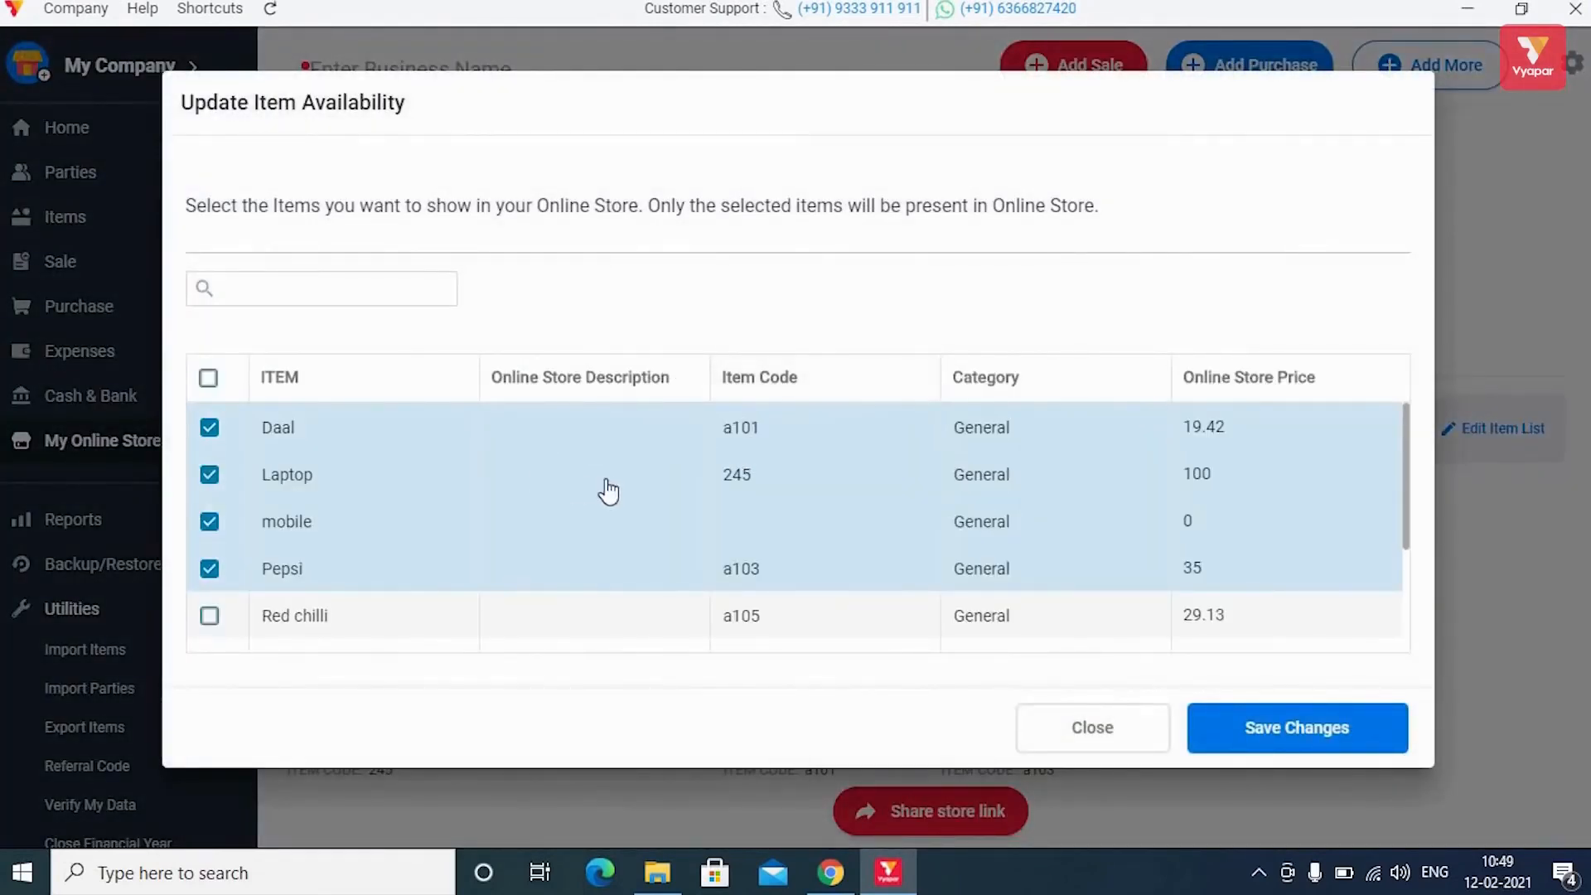
pyautogui.scroll(-3, 623, 485)
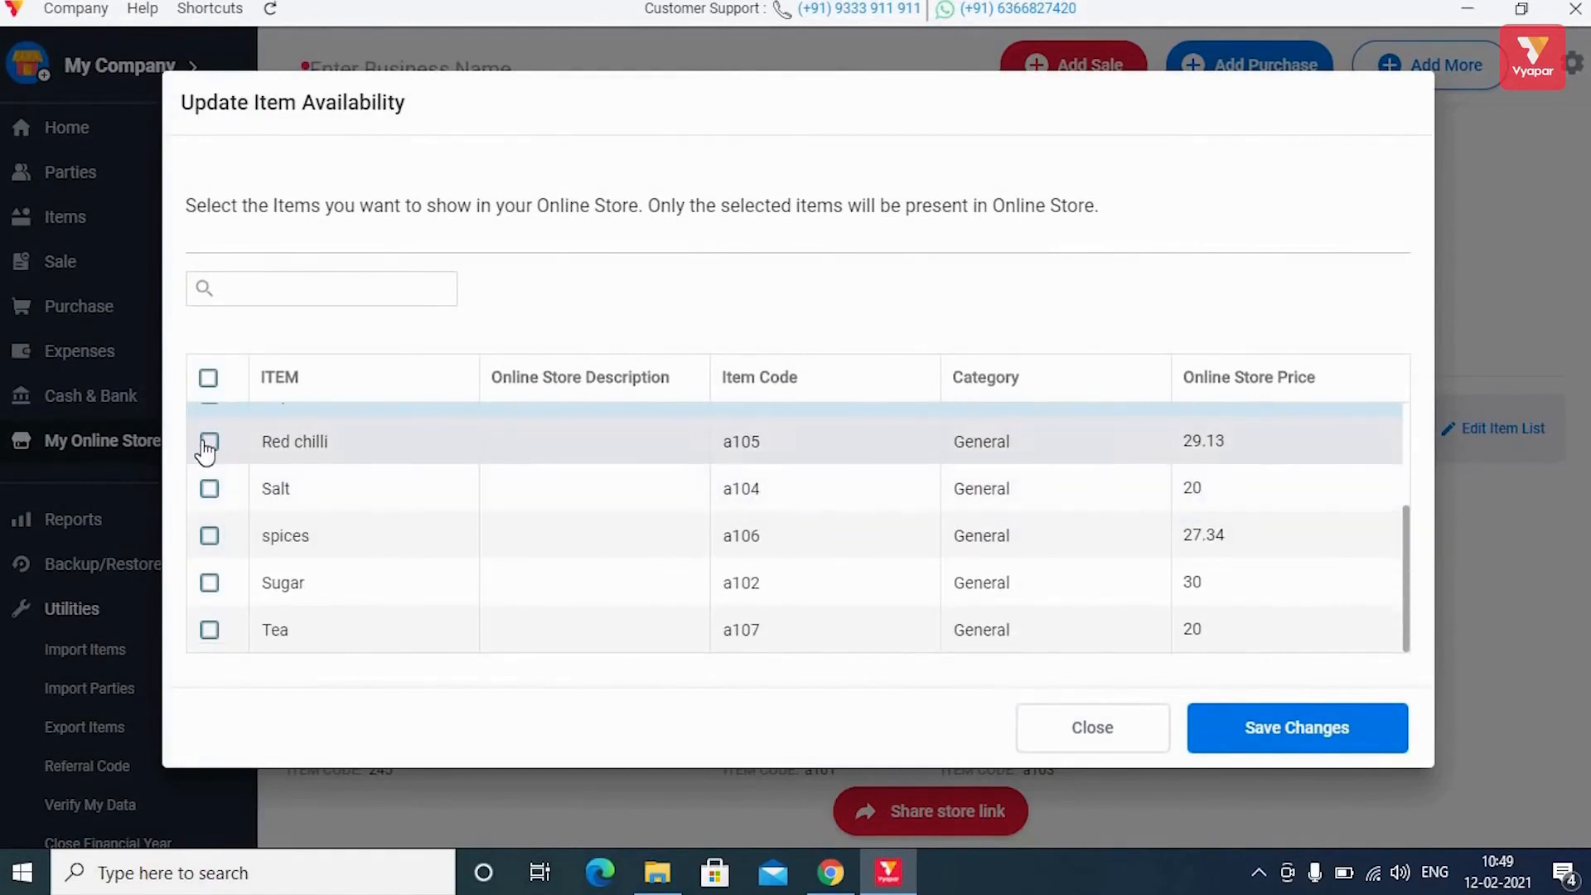
pyautogui.scroll(3, 700, 508)
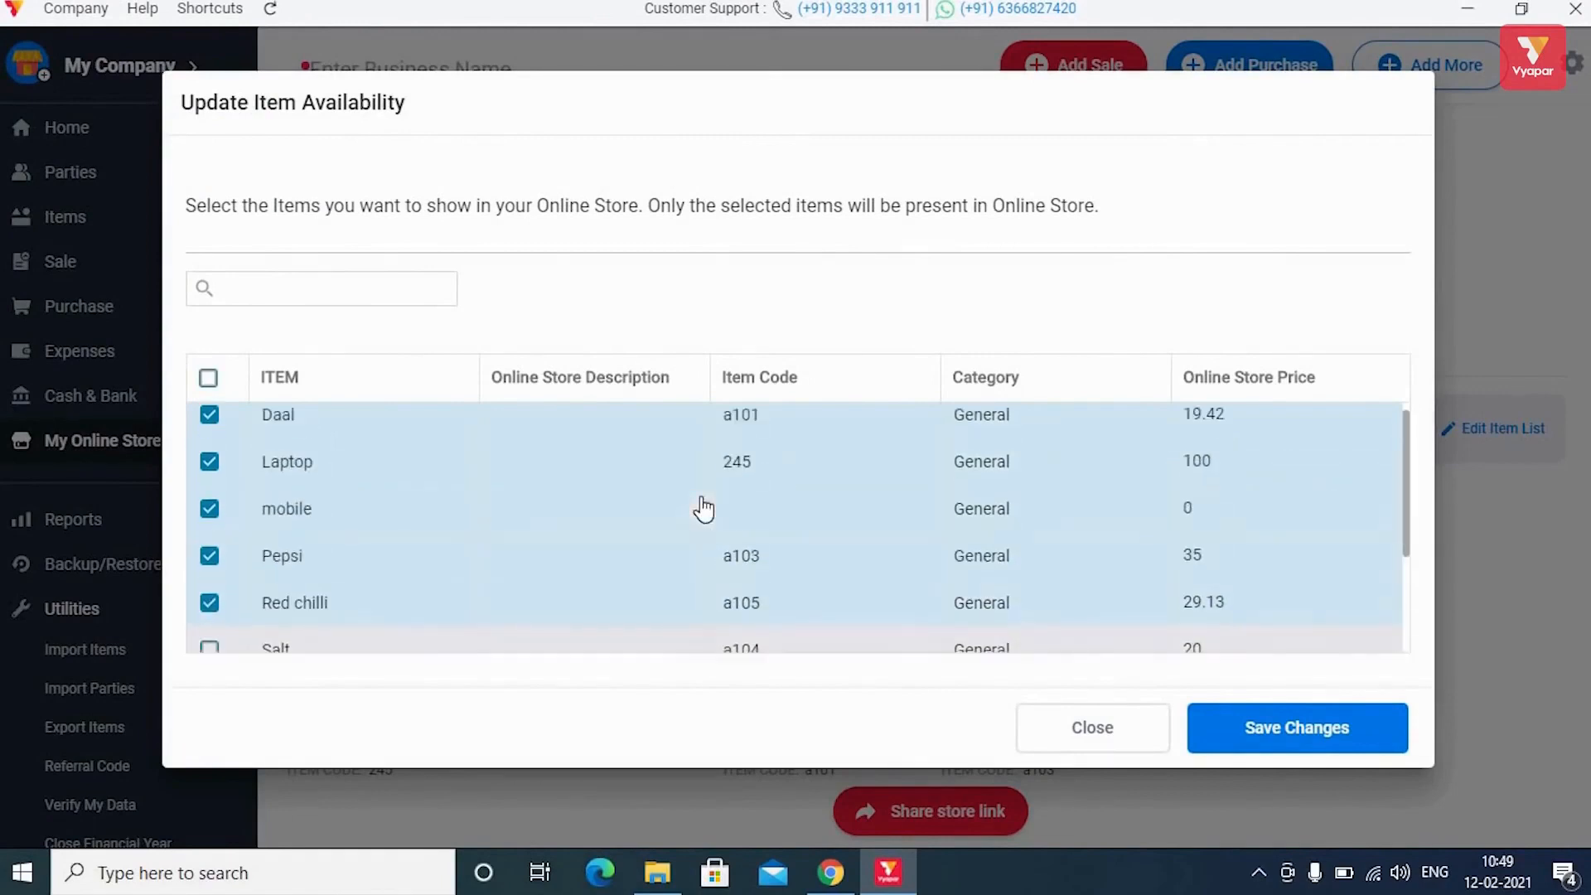
pyautogui.scroll(-3, 703, 508)
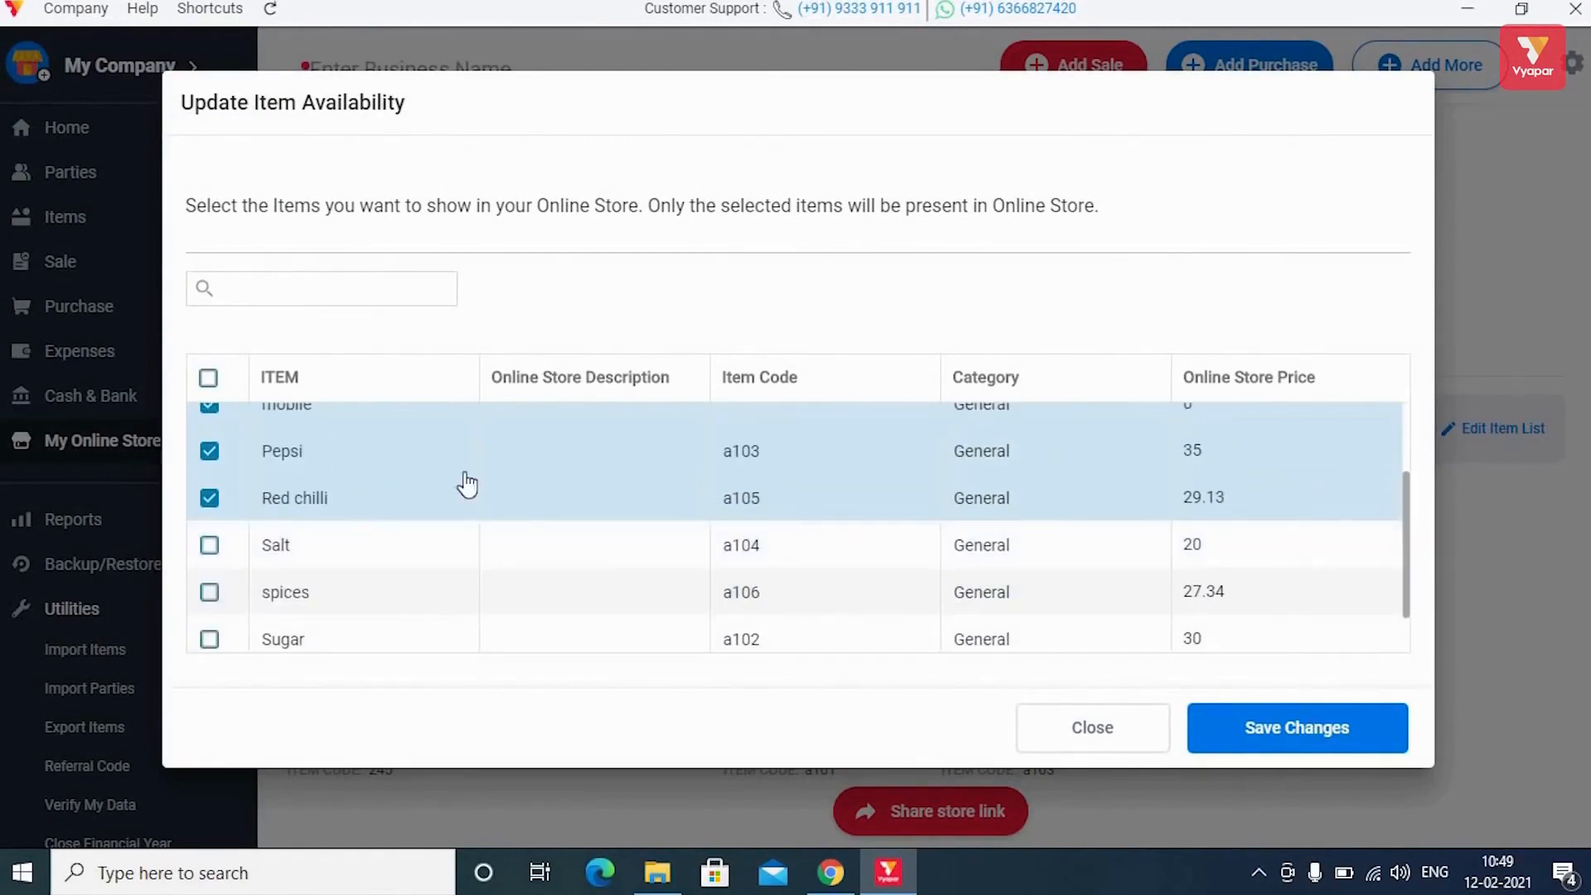
pyautogui.click(210, 452)
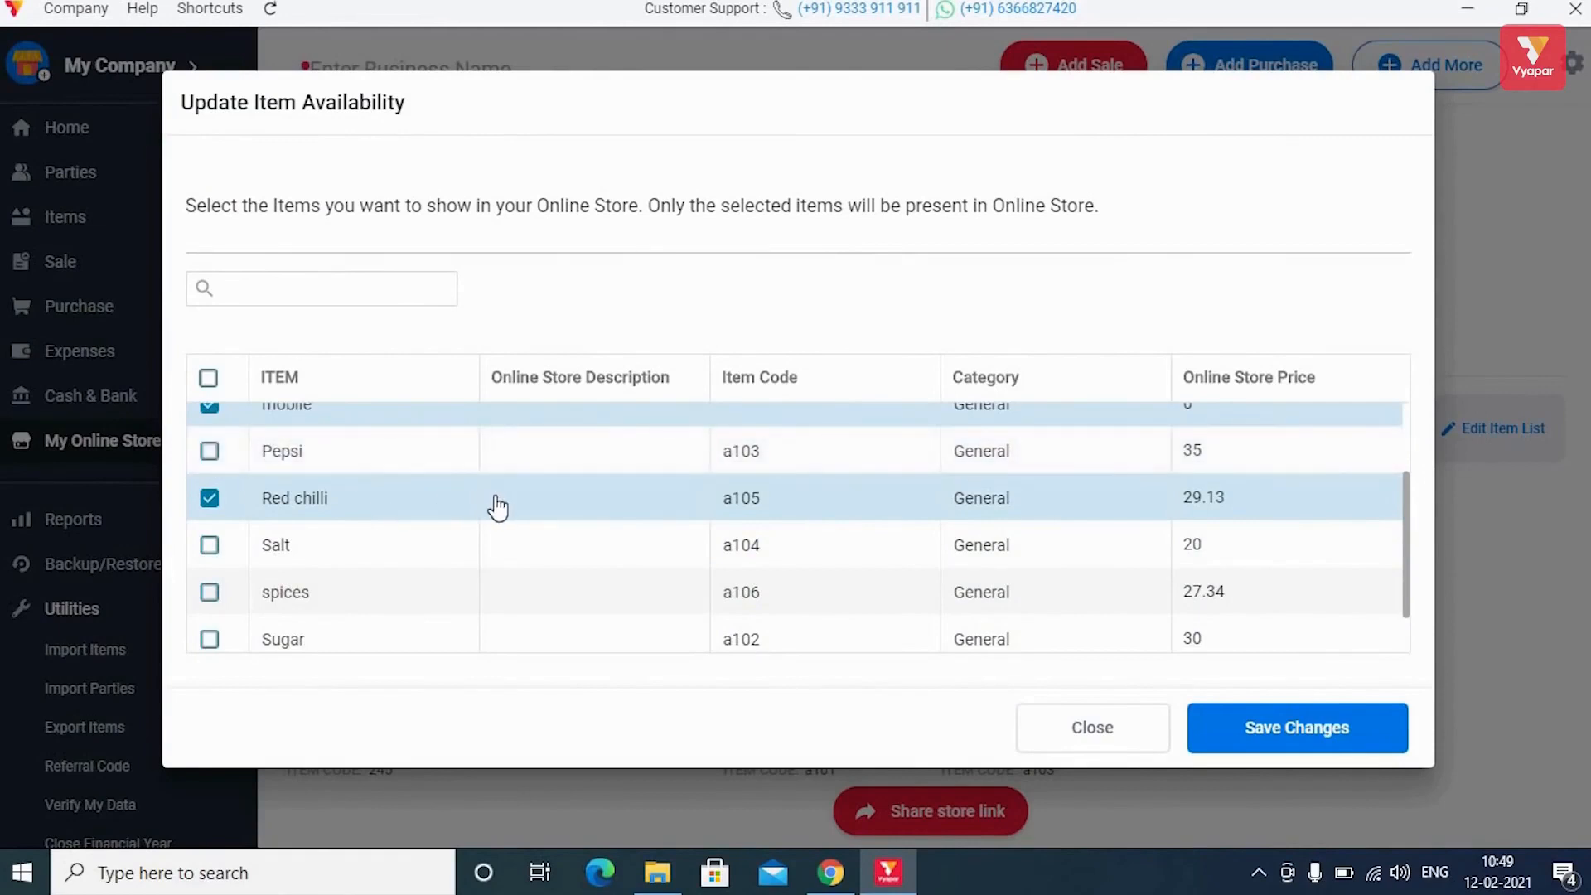
pyautogui.scroll(3, 497, 507)
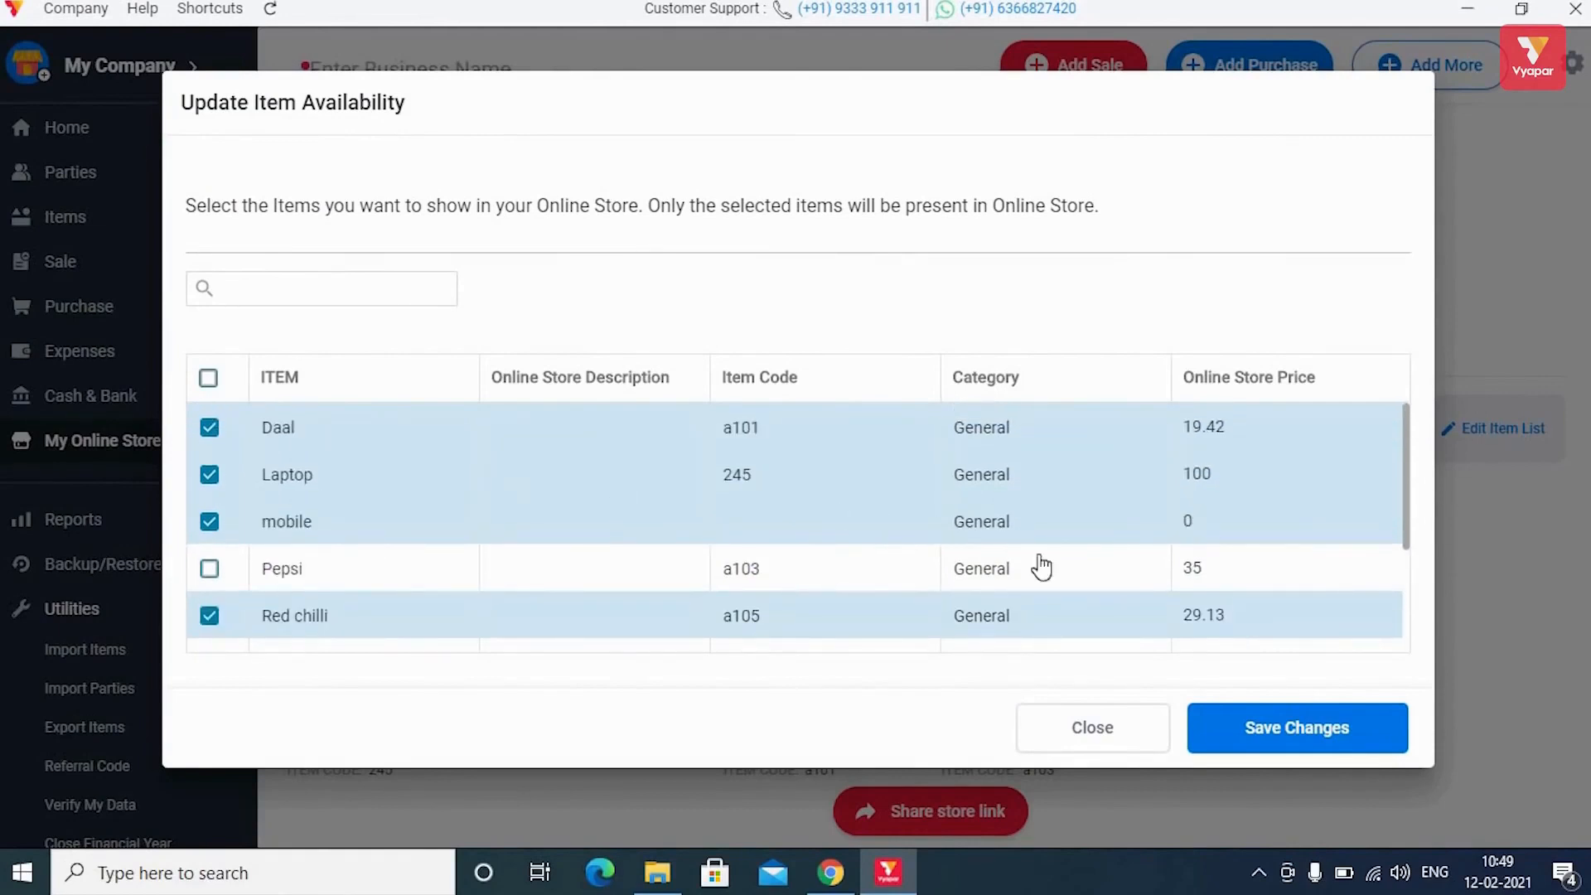
pyautogui.scroll(-3, 1042, 567)
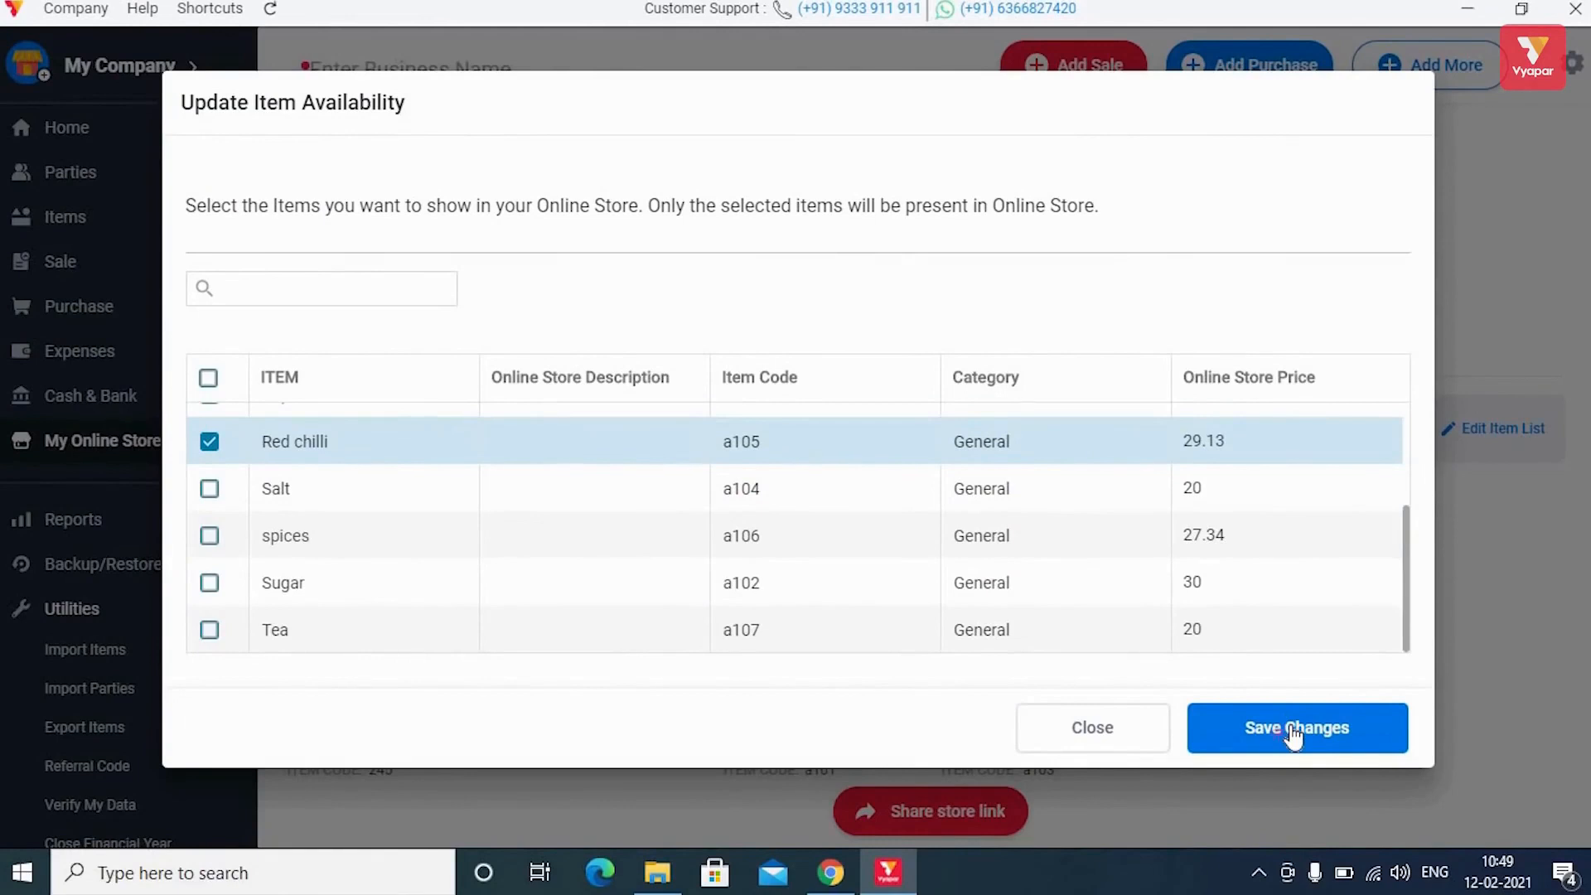
pyautogui.click(1293, 732)
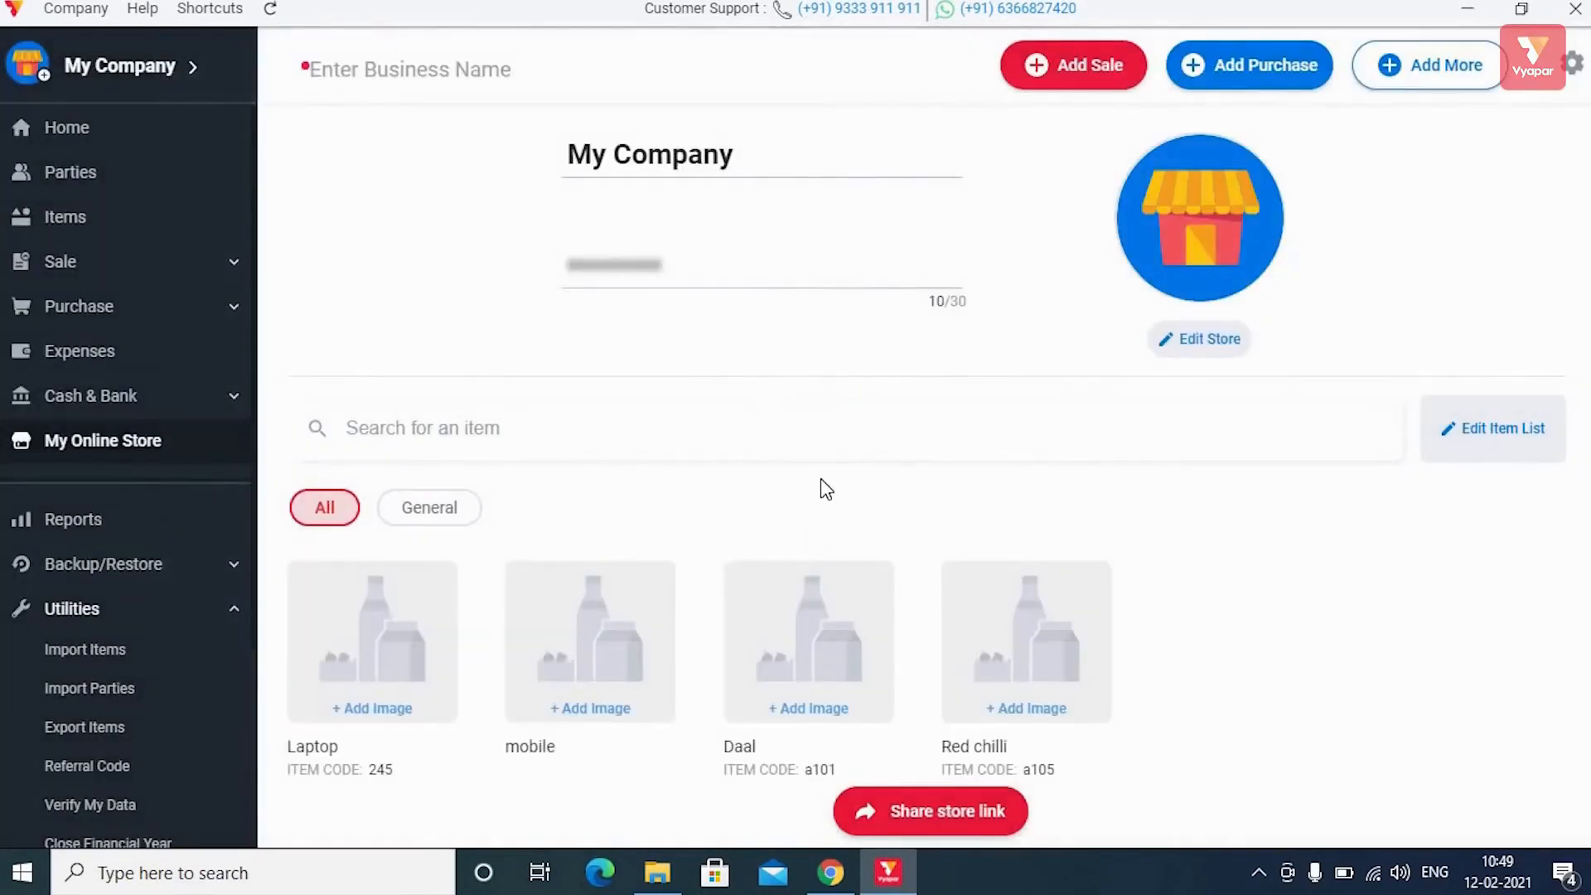
# Try the store link's email, SMS, WhatsApp and copy-link share options, then close them.
pyautogui.scroll(-1, 821, 479)
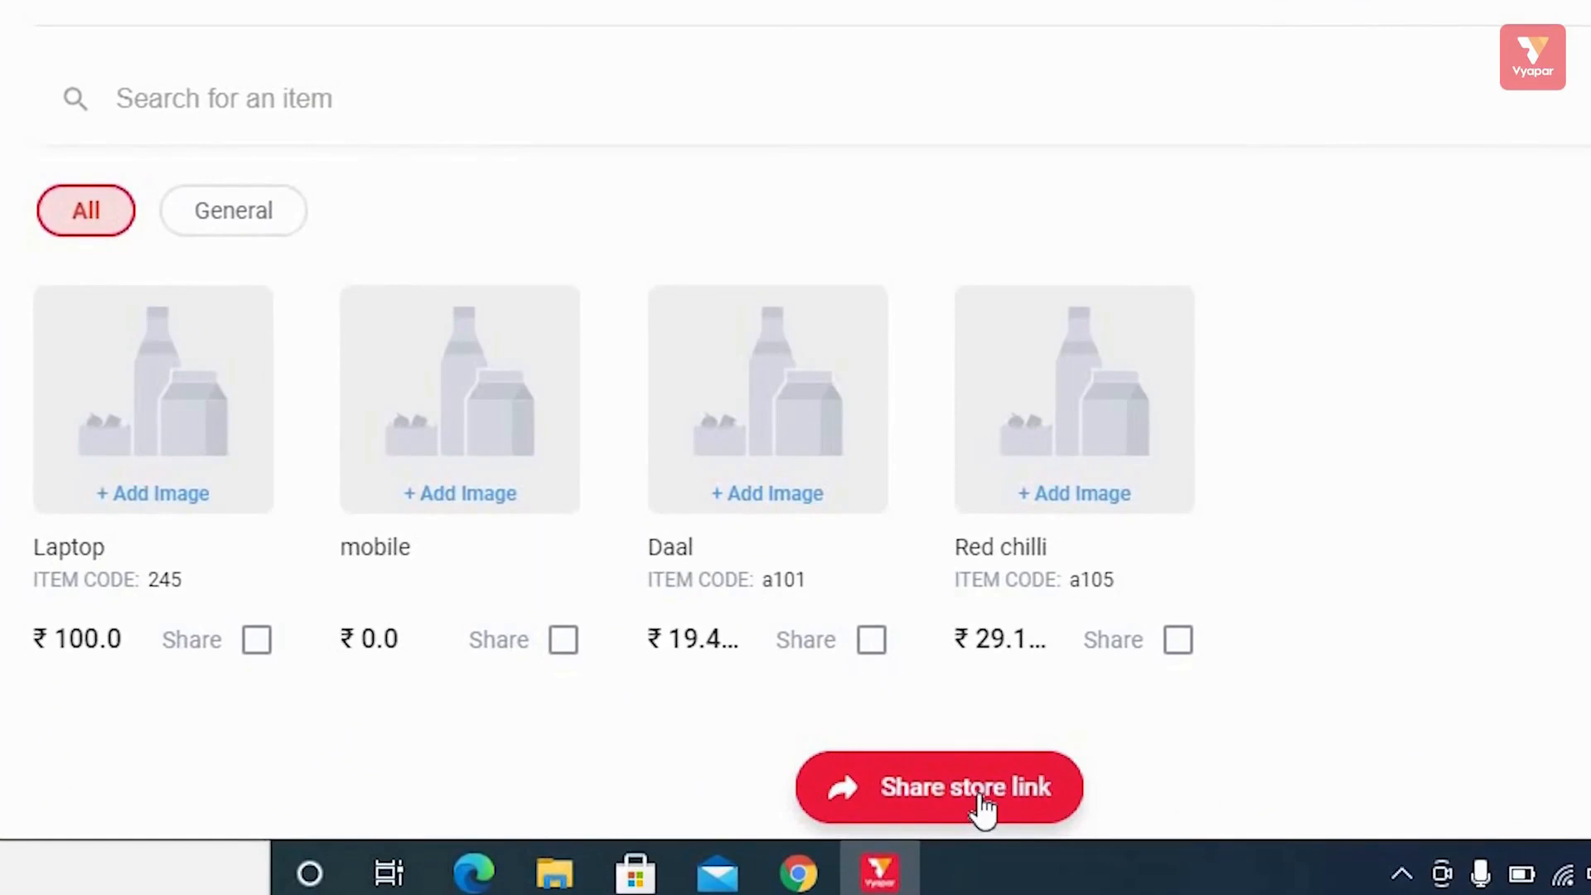
pyautogui.click(984, 809)
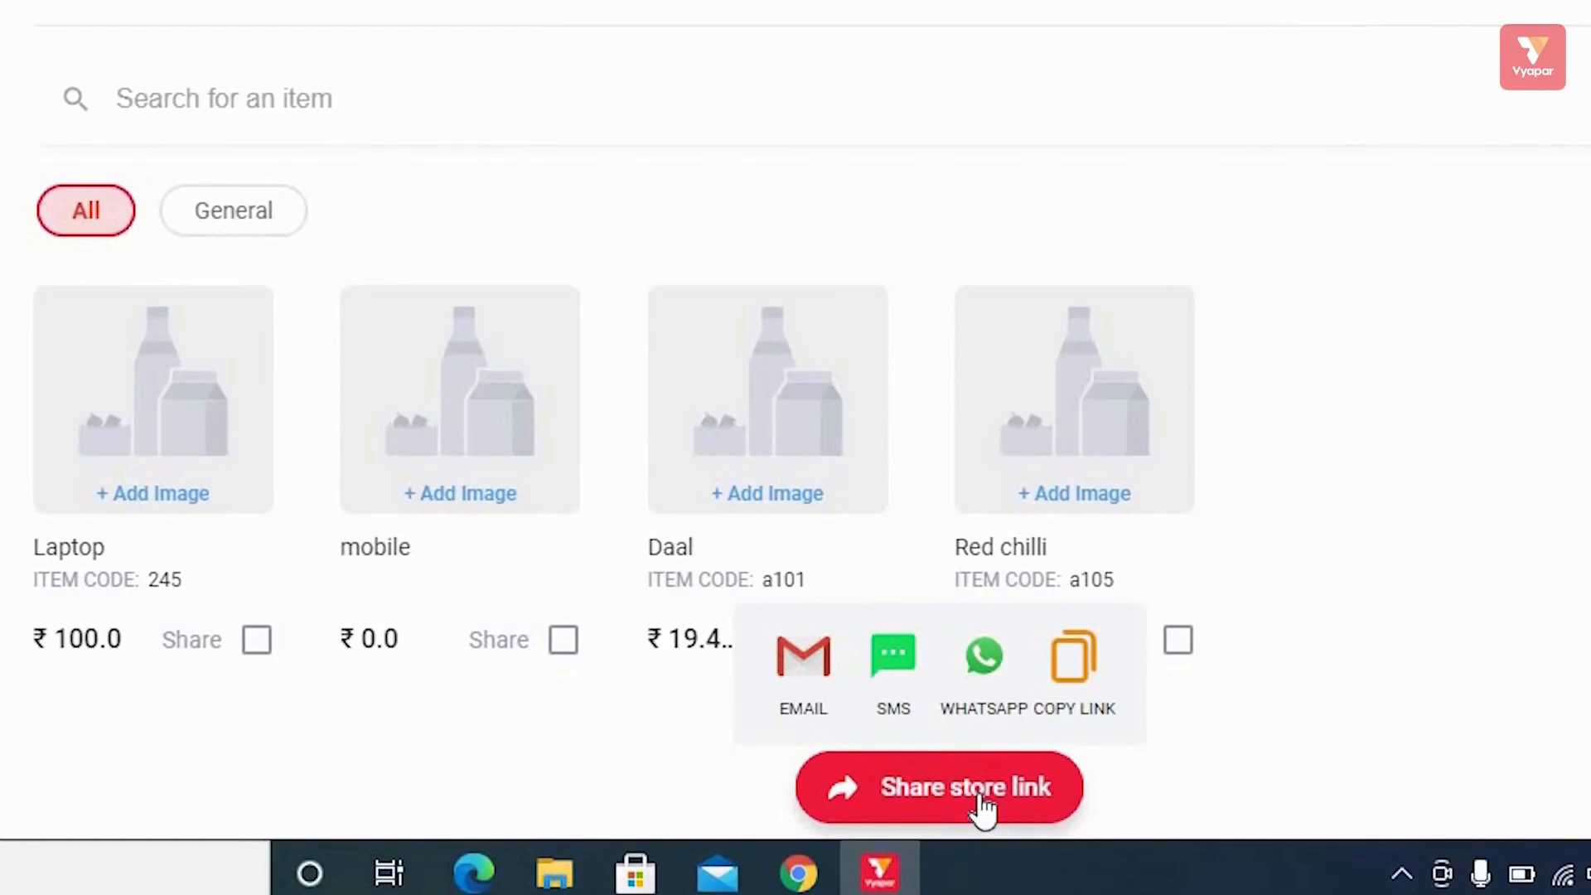
pyautogui.click(811, 668)
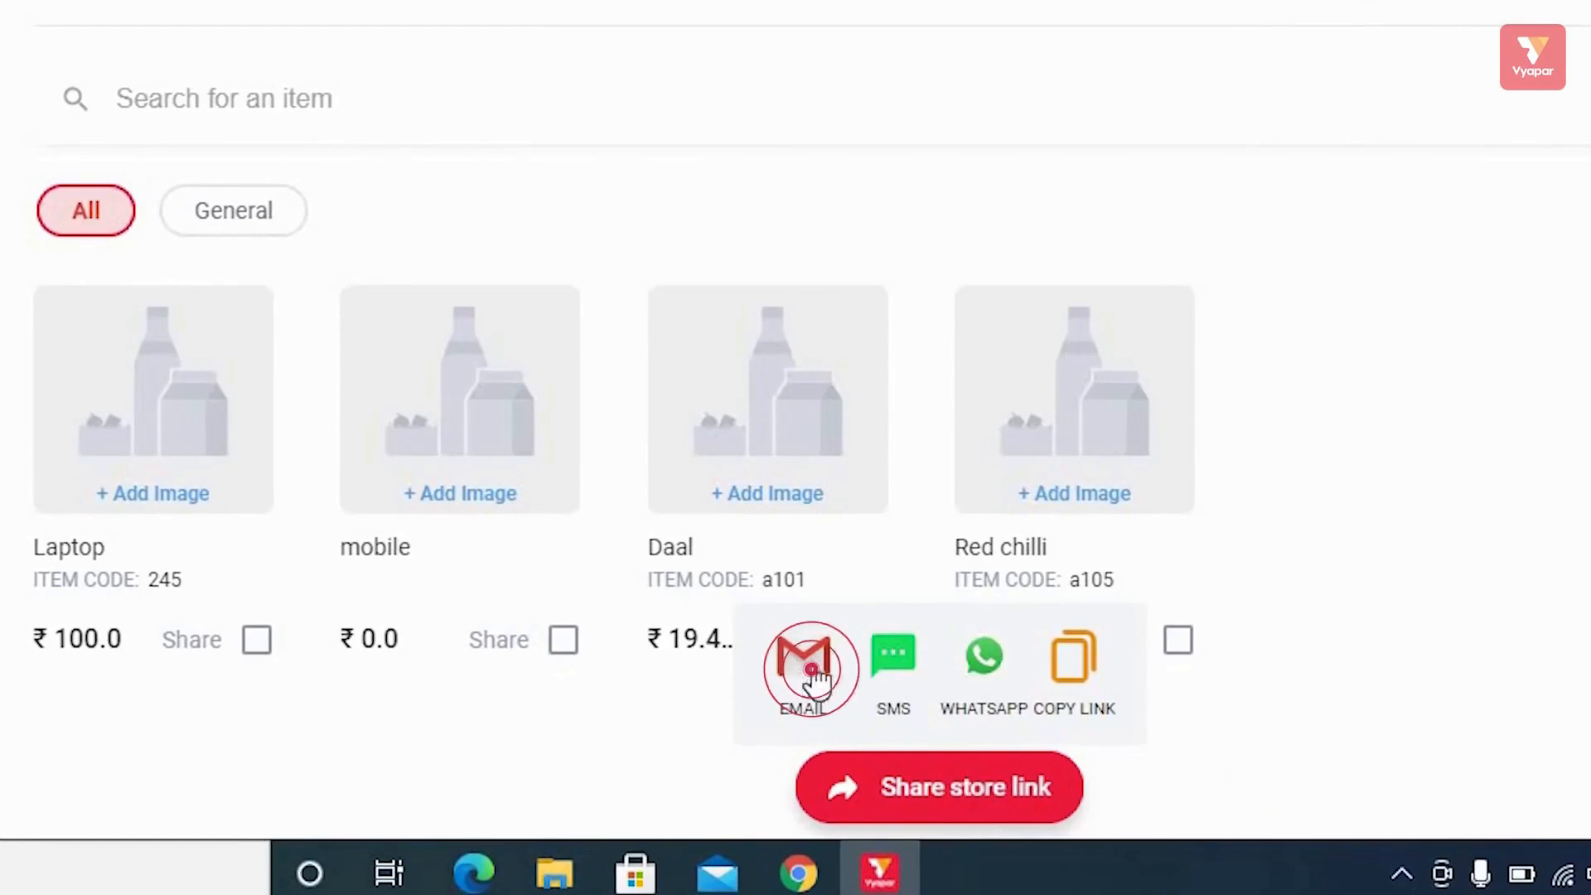
pyautogui.click(893, 673)
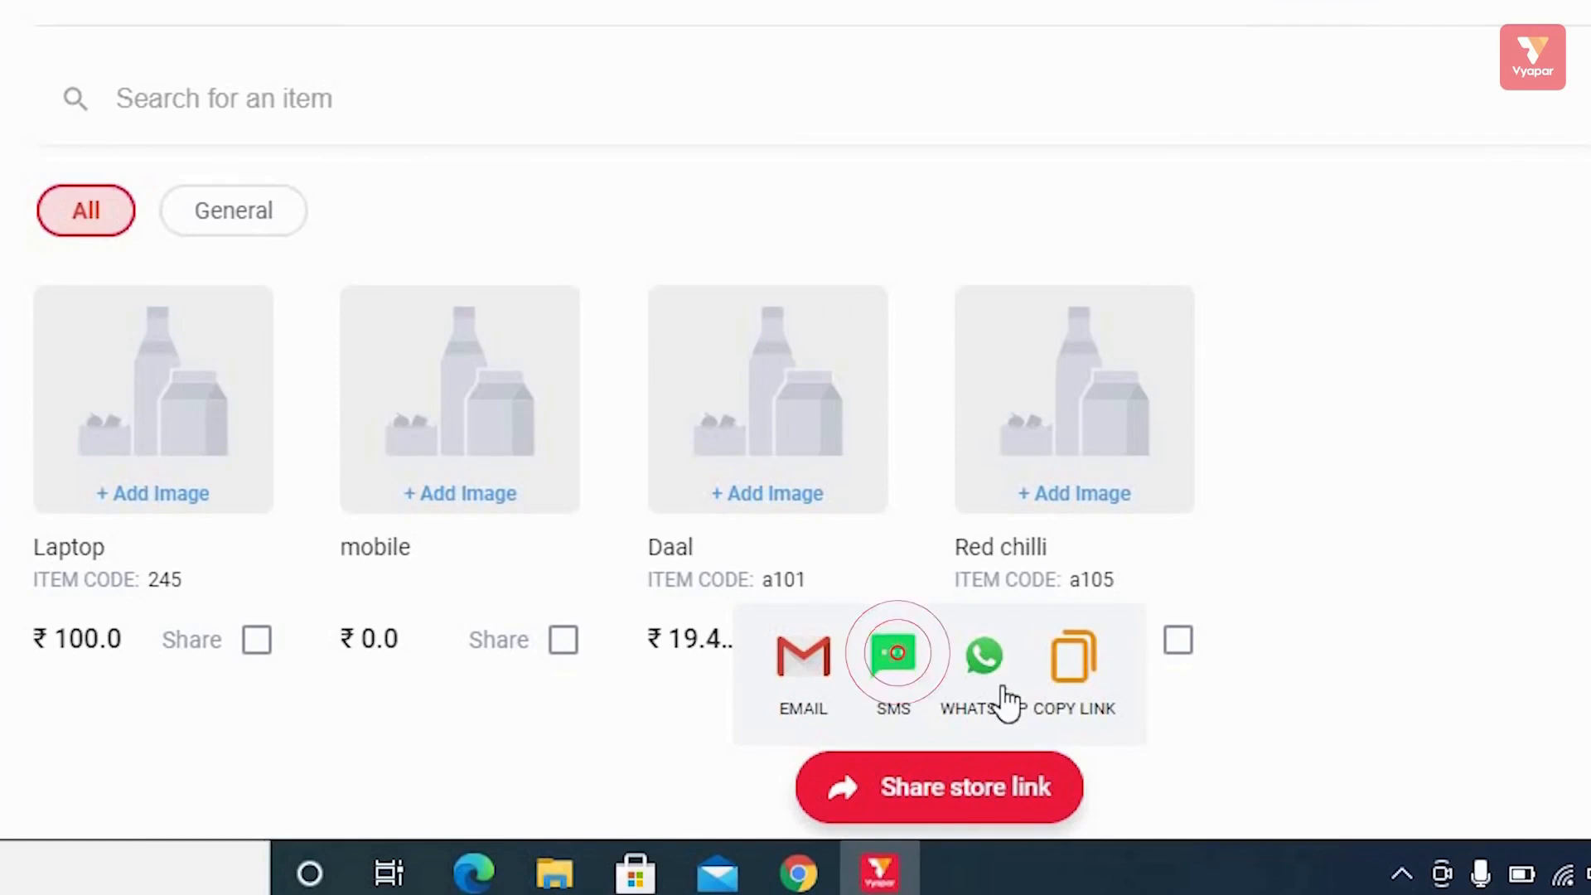
pyautogui.click(991, 676)
pyautogui.click(1069, 668)
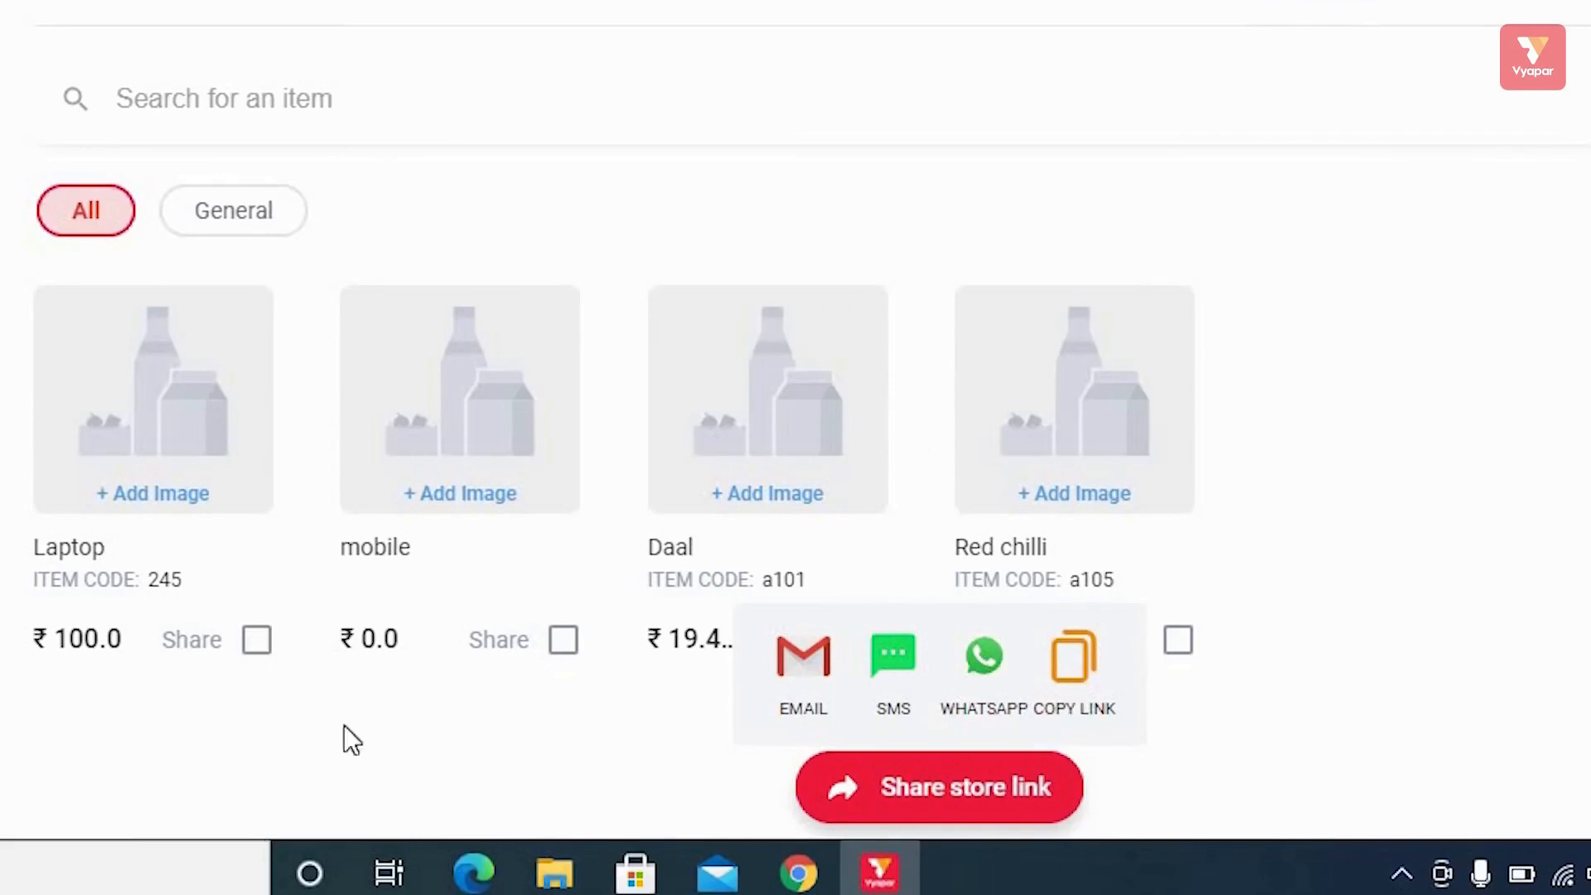
pyautogui.click(380, 734)
# Mark Laptop and mobile for sharing and share the 2 items.
pyautogui.click(257, 640)
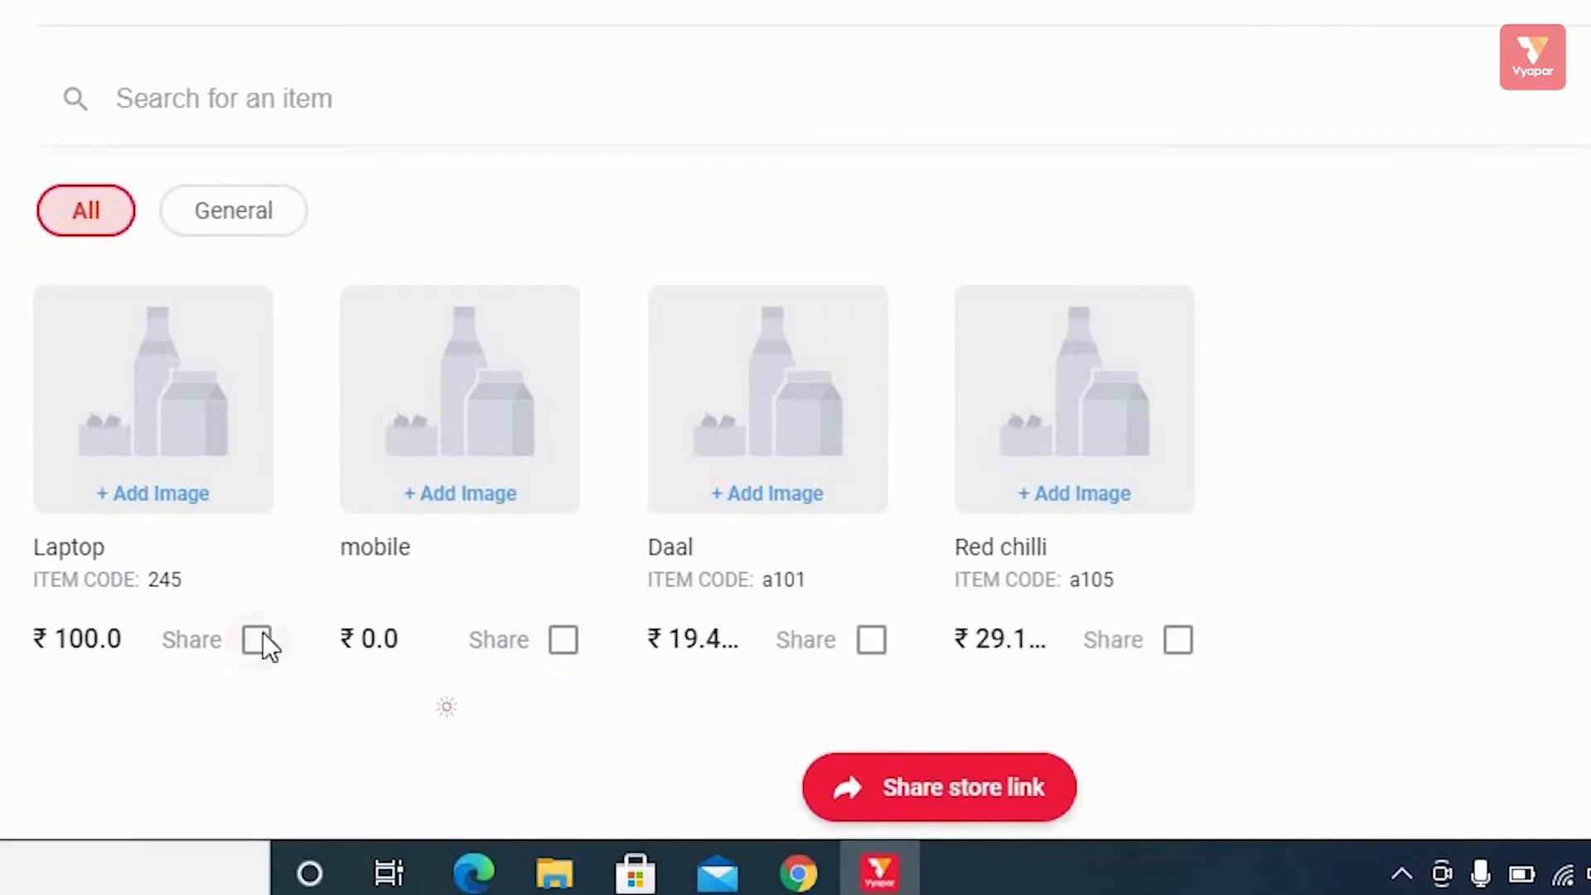
pyautogui.click(563, 710)
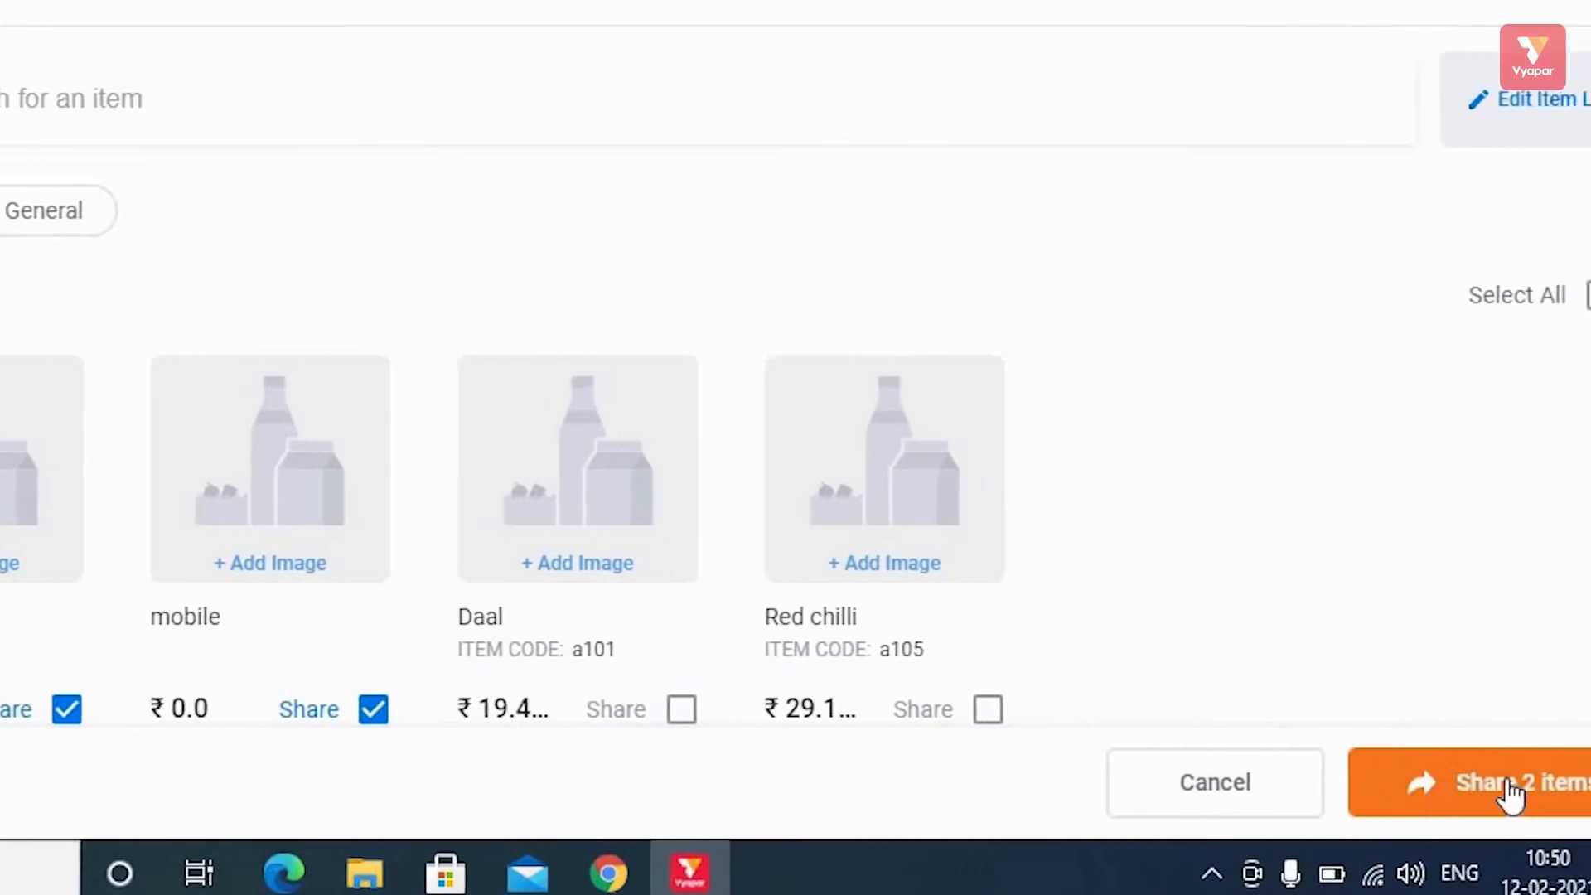
pyautogui.click(1451, 792)
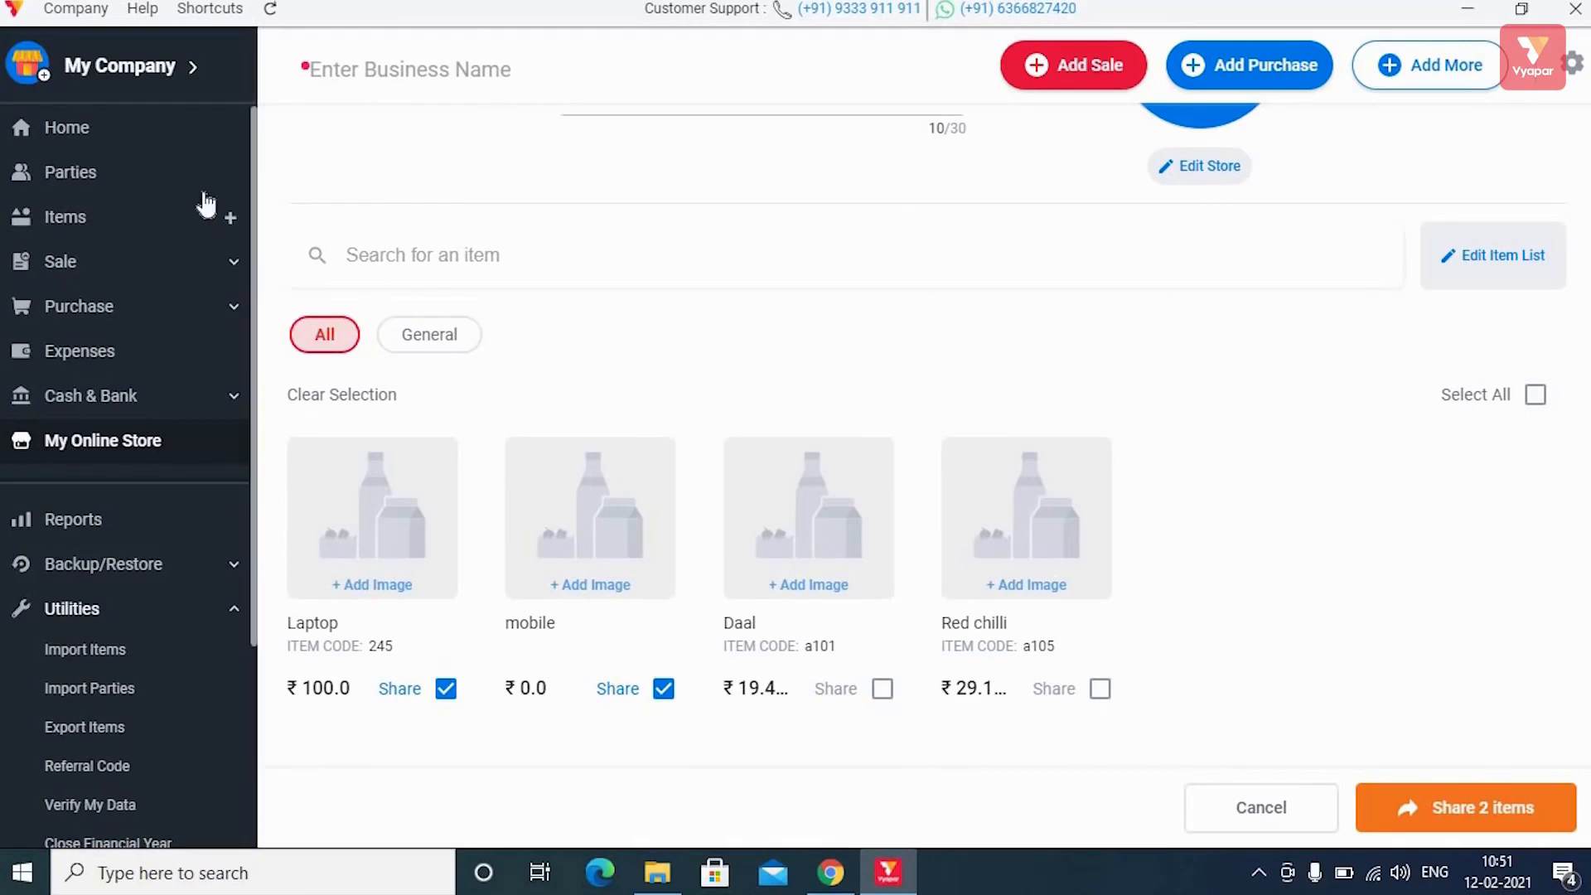
# Visit Home, Parties and Items, expand Sale, and bring up the Add More transaction list.
pyautogui.click(107, 127)
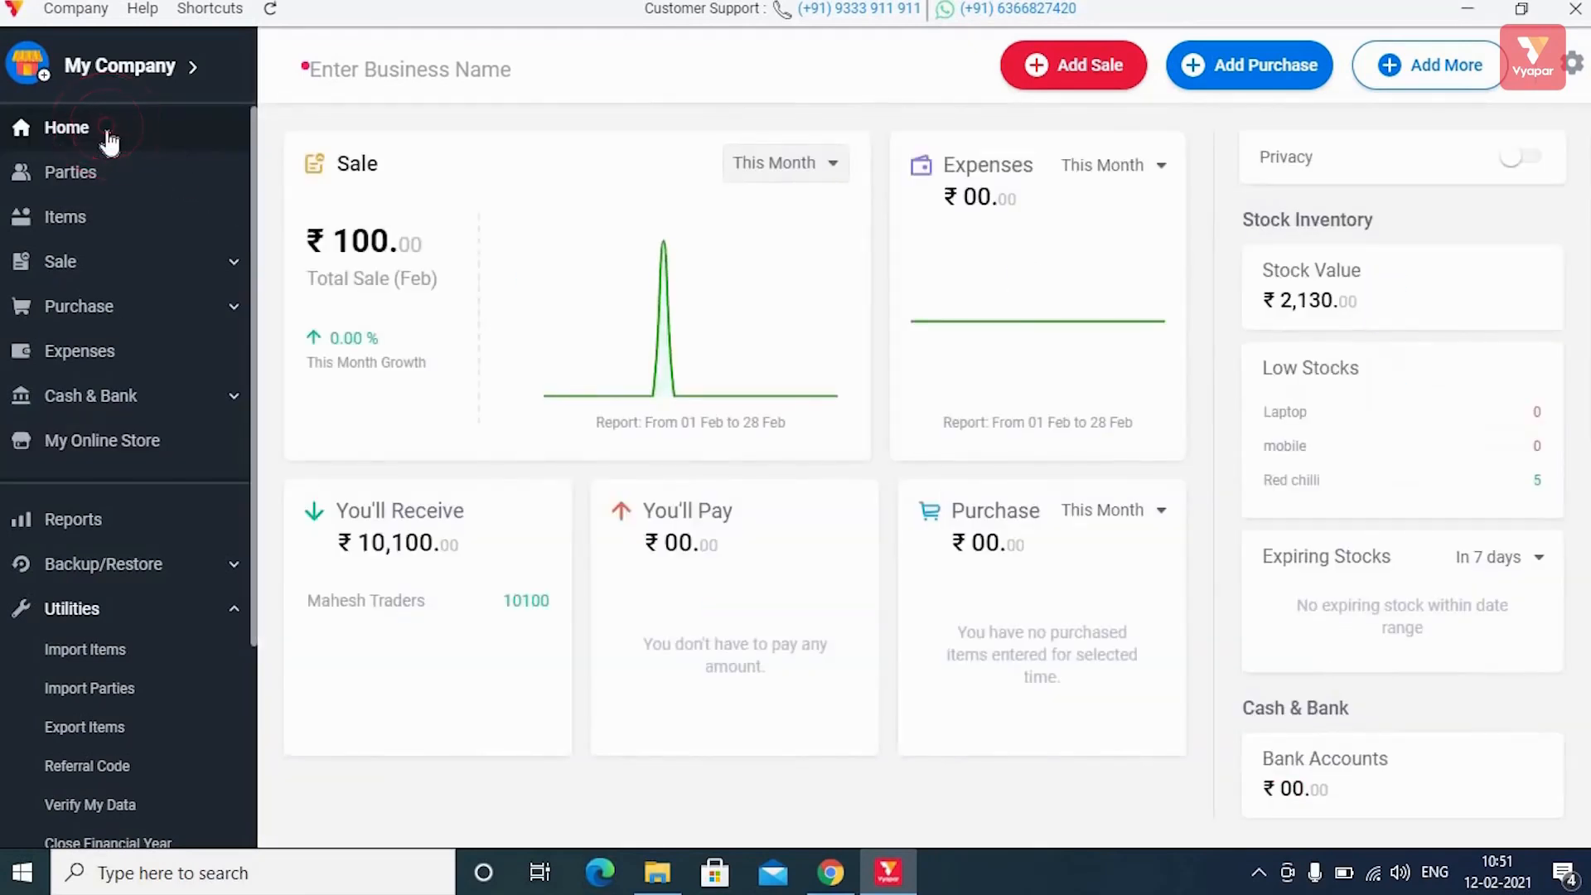
pyautogui.click(97, 184)
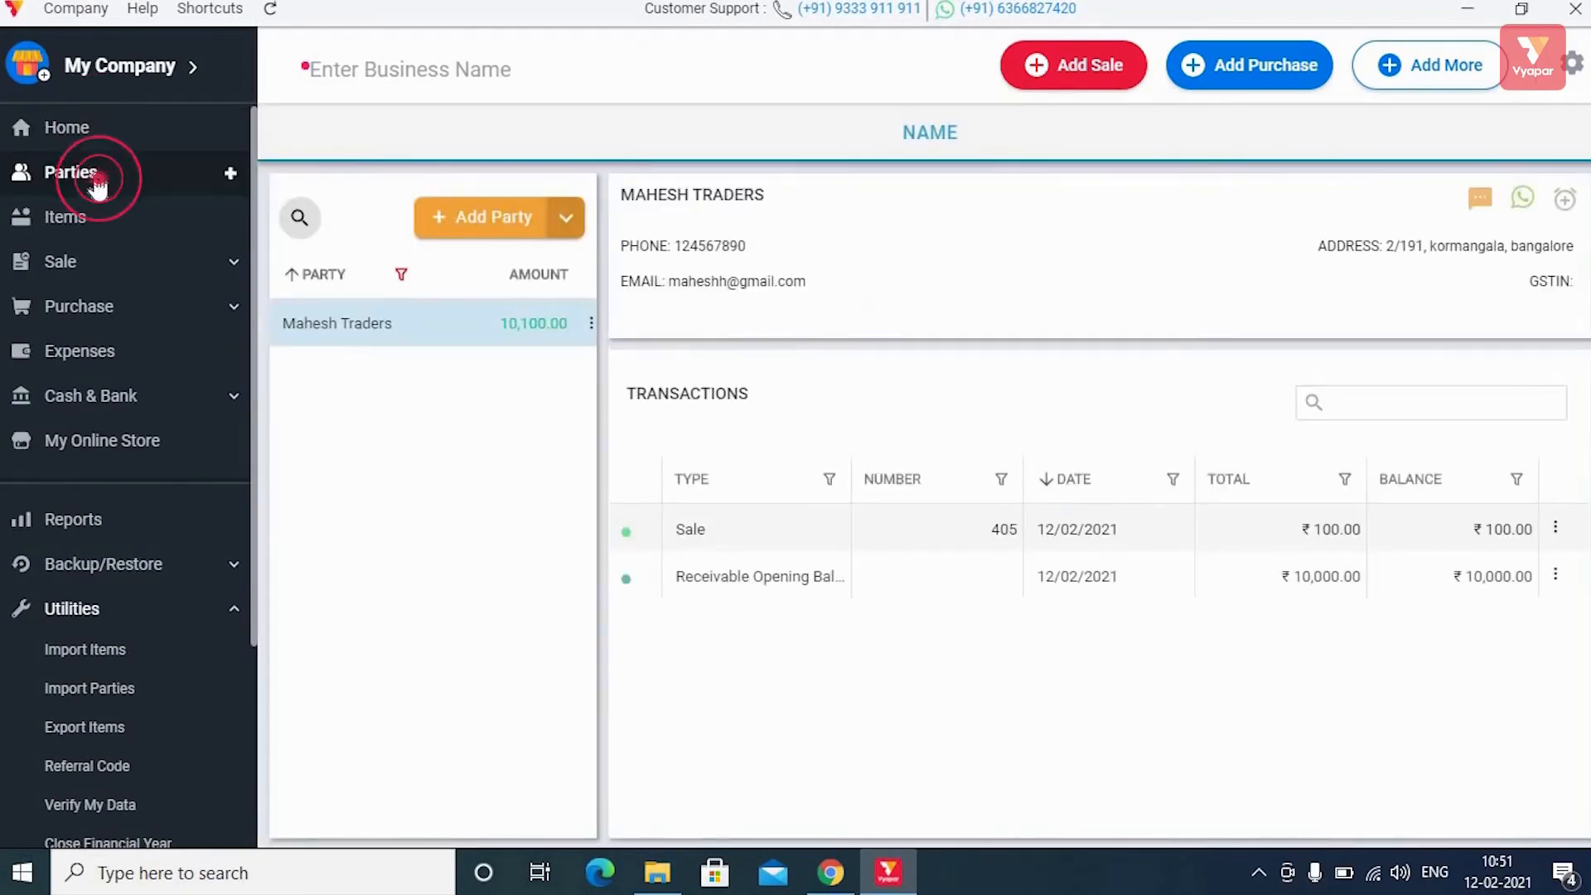
pyautogui.click(89, 219)
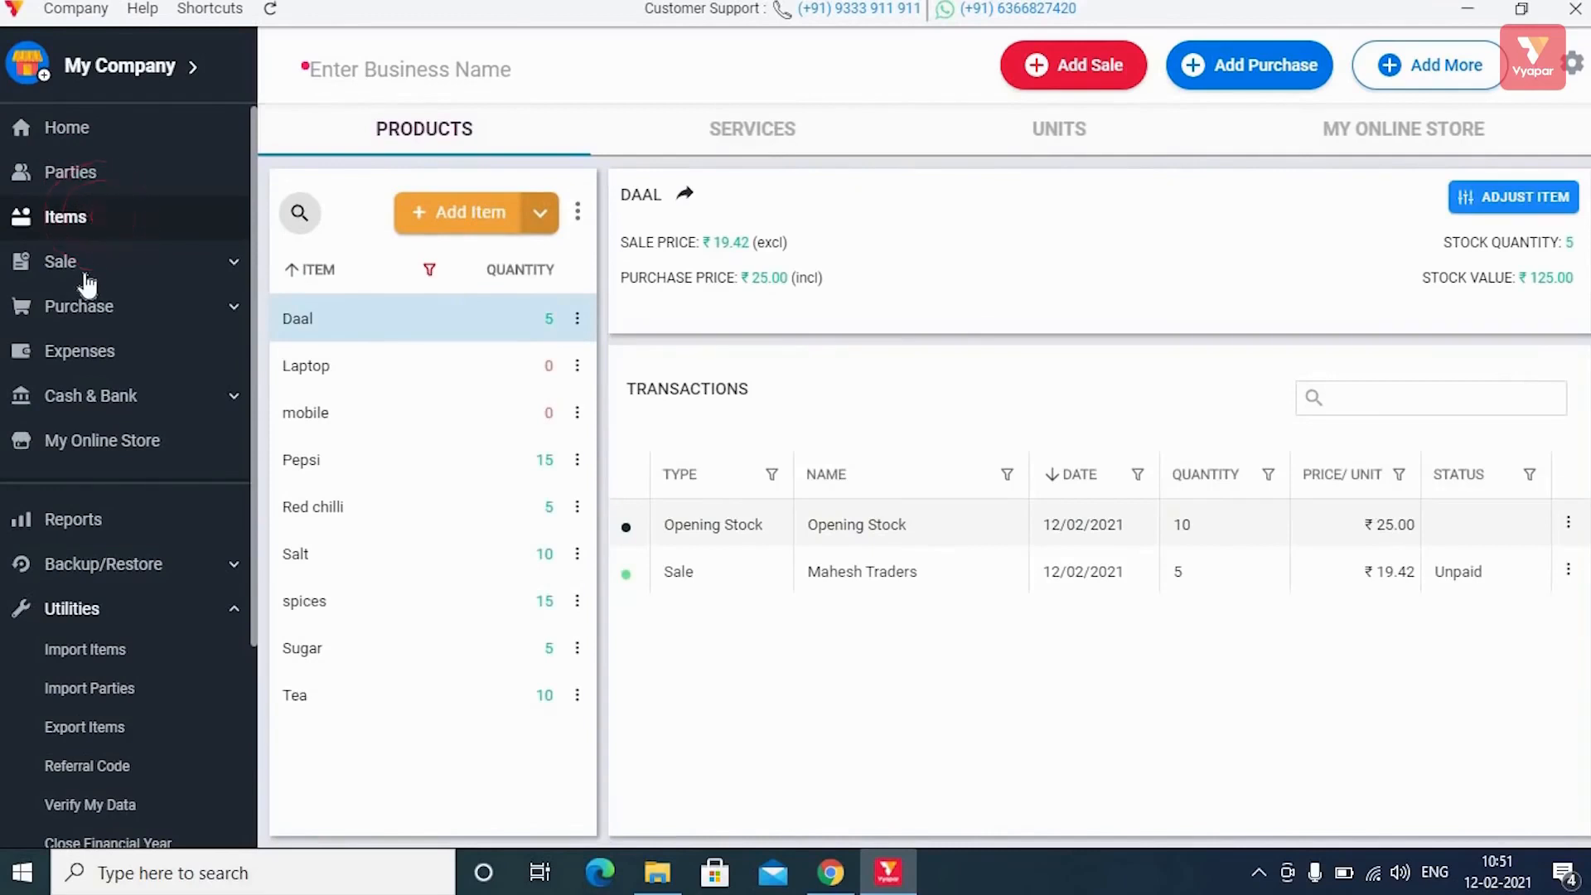
pyautogui.click(130, 262)
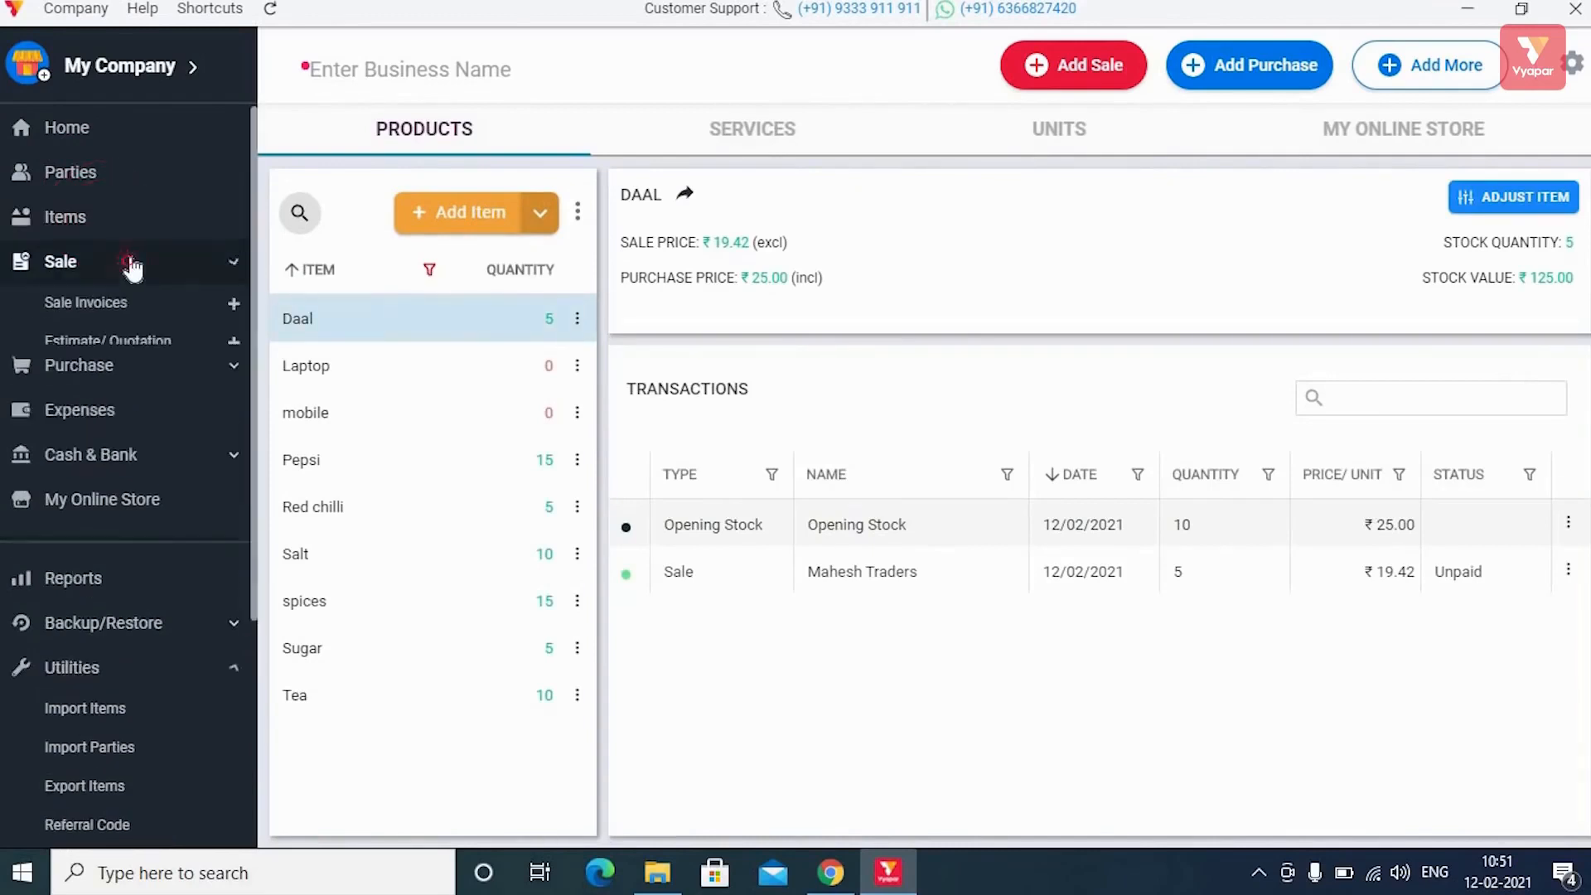
pyautogui.click(1418, 67)
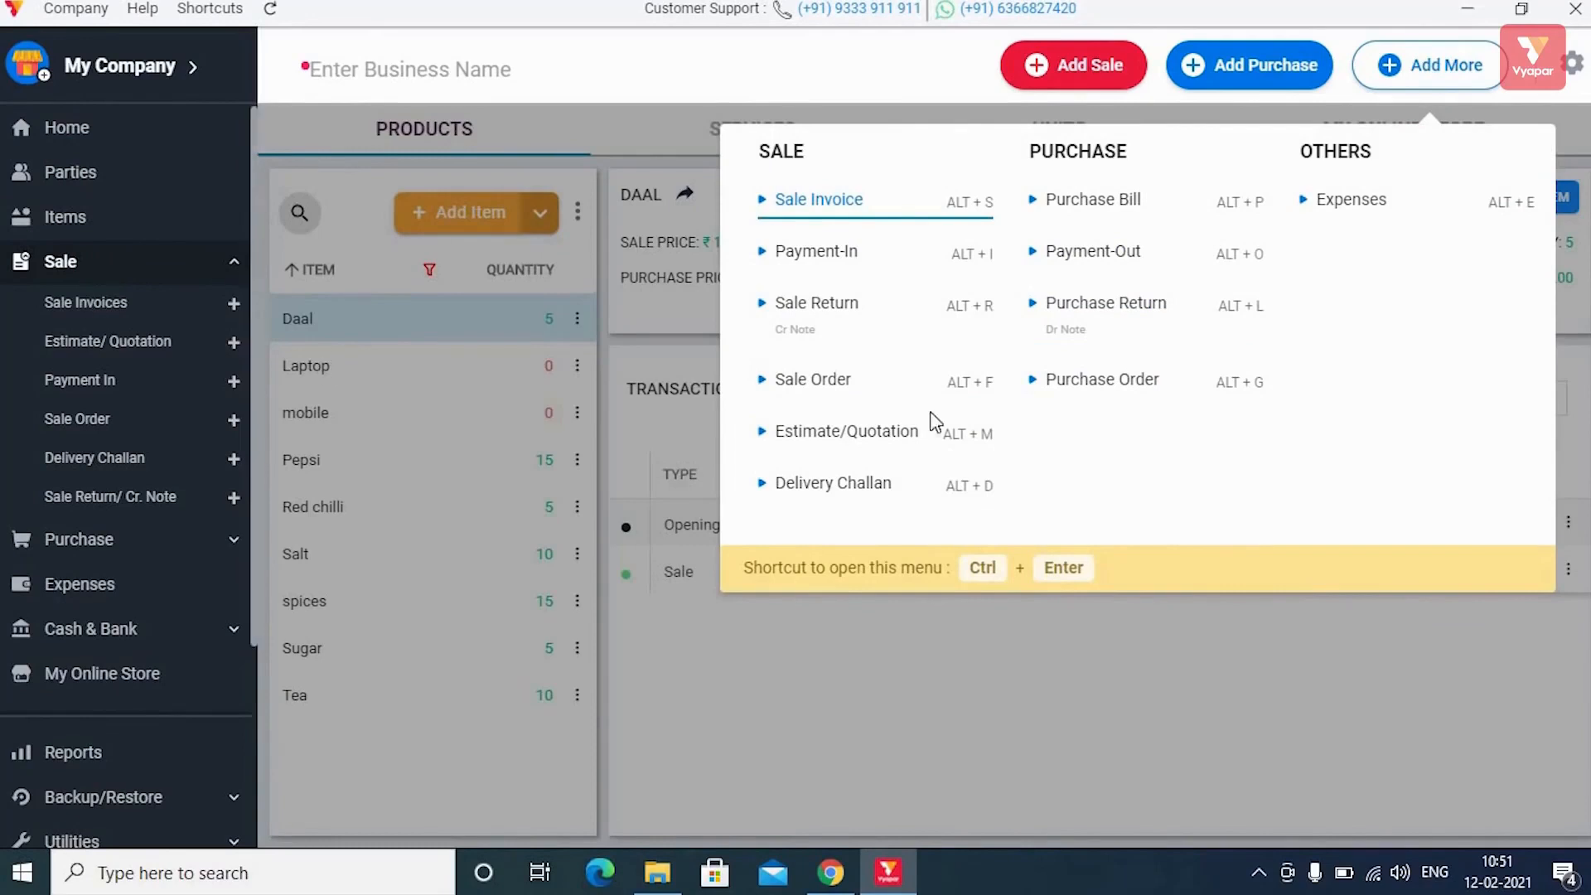
# Dismiss the Add More list and go to Reports from the sidebar.
pyautogui.click(869, 730)
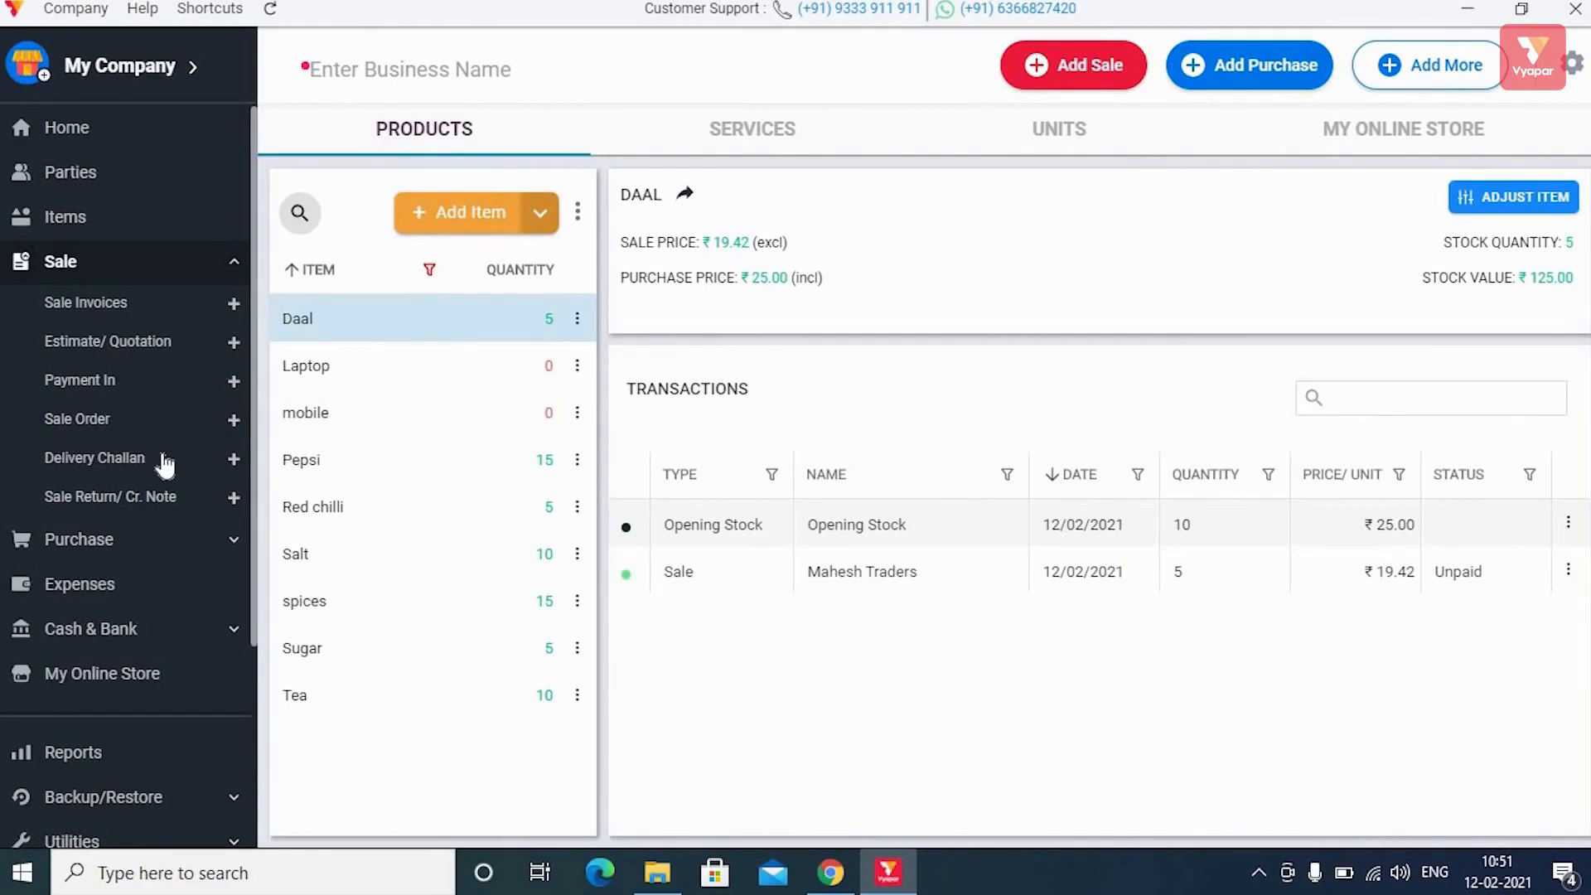
pyautogui.scroll(-3, 164, 465)
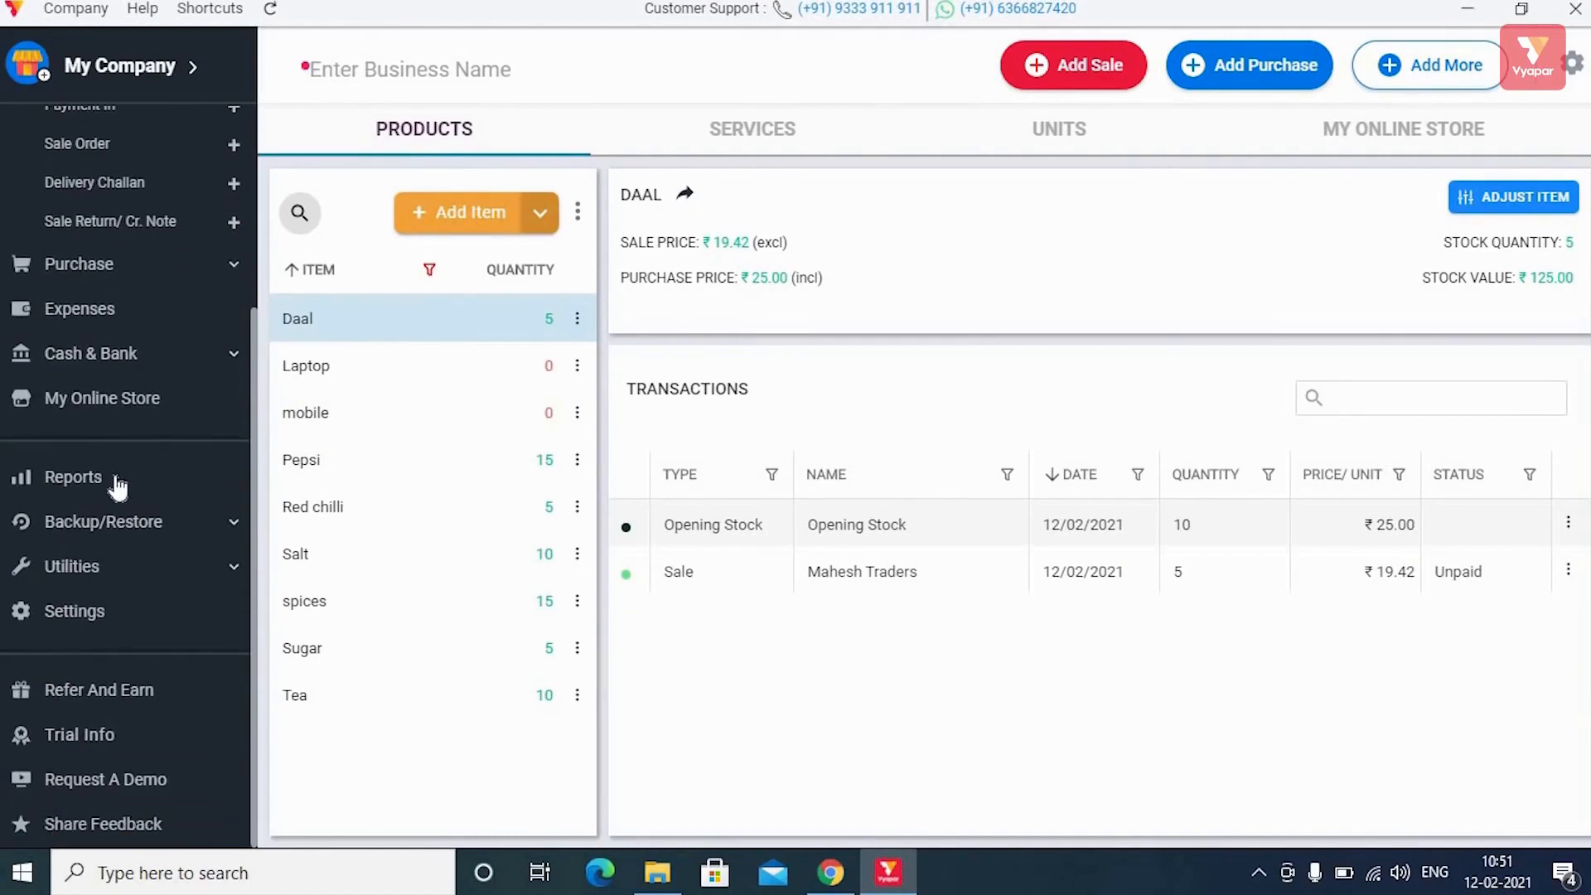
pyautogui.click(118, 487)
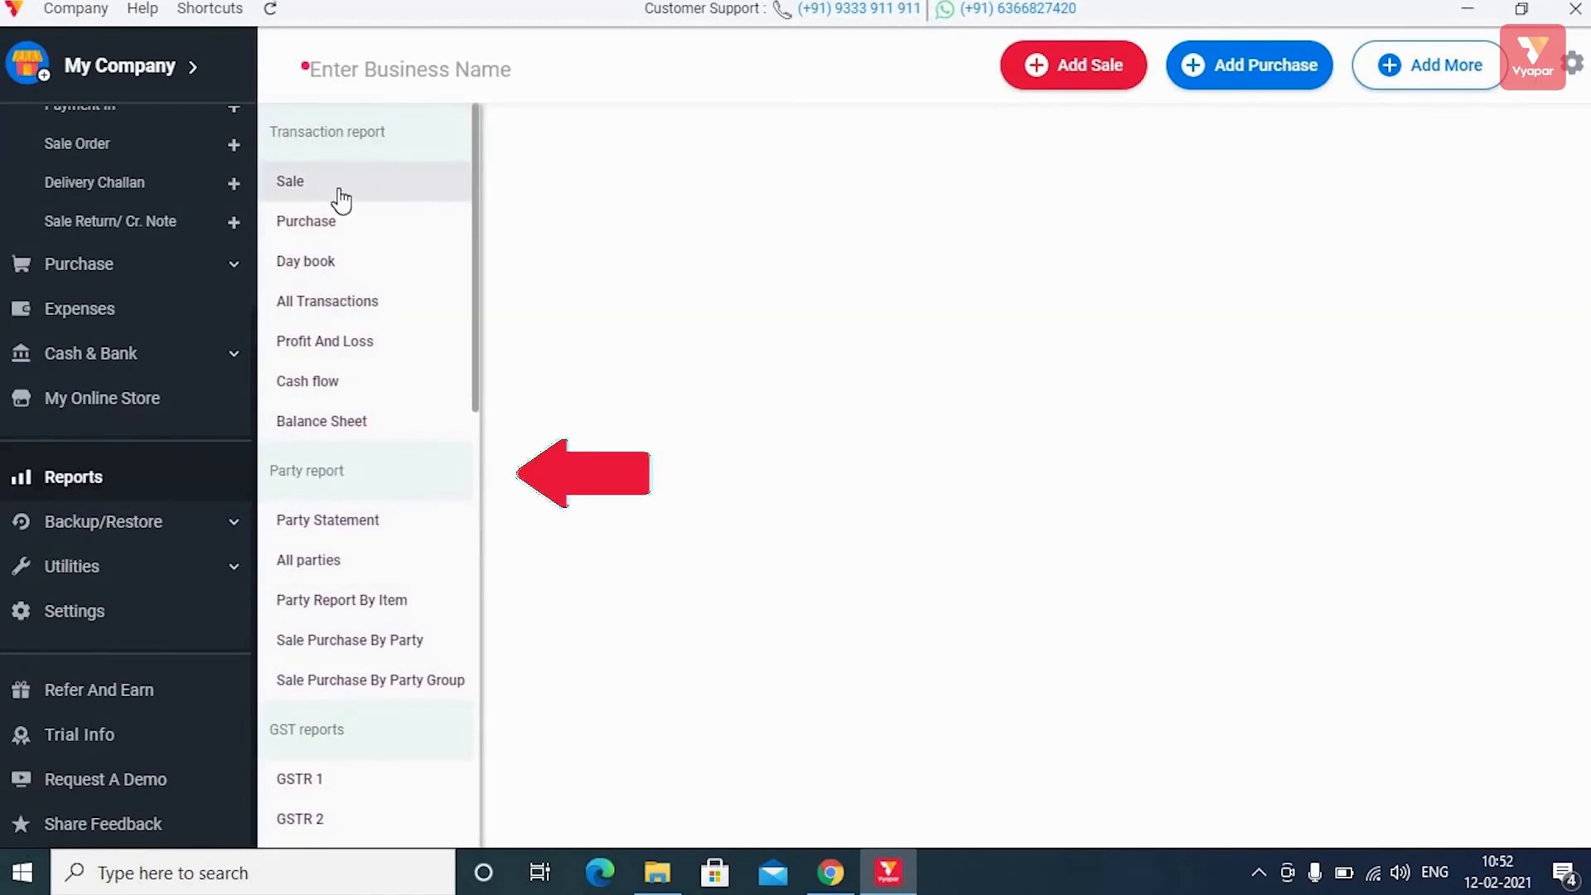
# Step through the Sale, Purchase, Day book (reloaded), Cash flow, Profit and Loss and Balance Sheet reports.
pyautogui.scroll(-4, 366, 341)
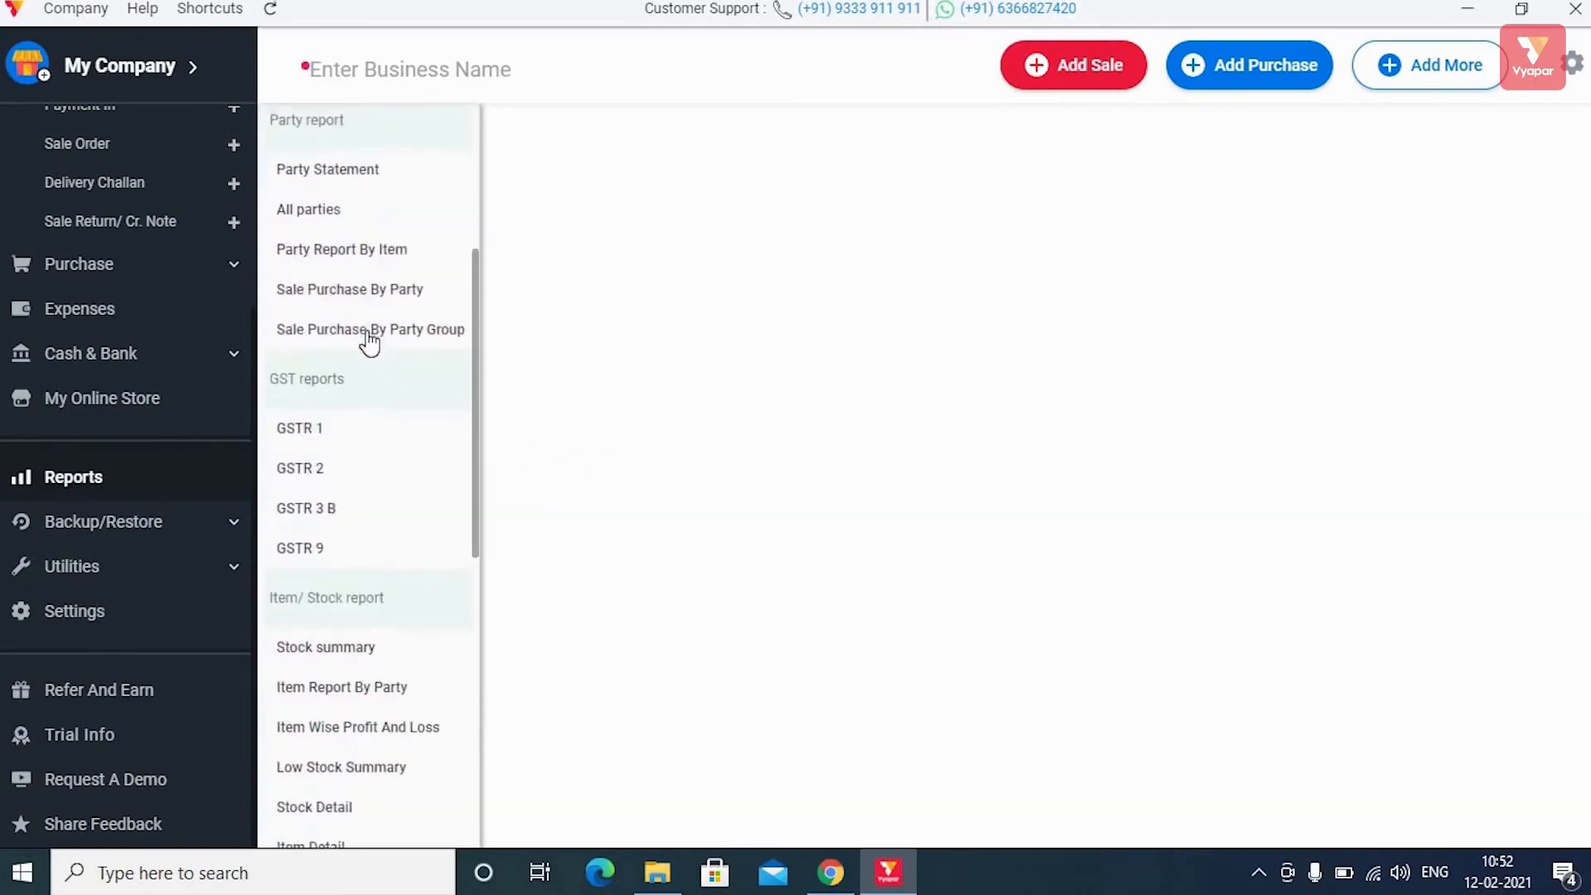
pyautogui.scroll(-7, 370, 341)
pyautogui.scroll(11, 374, 337)
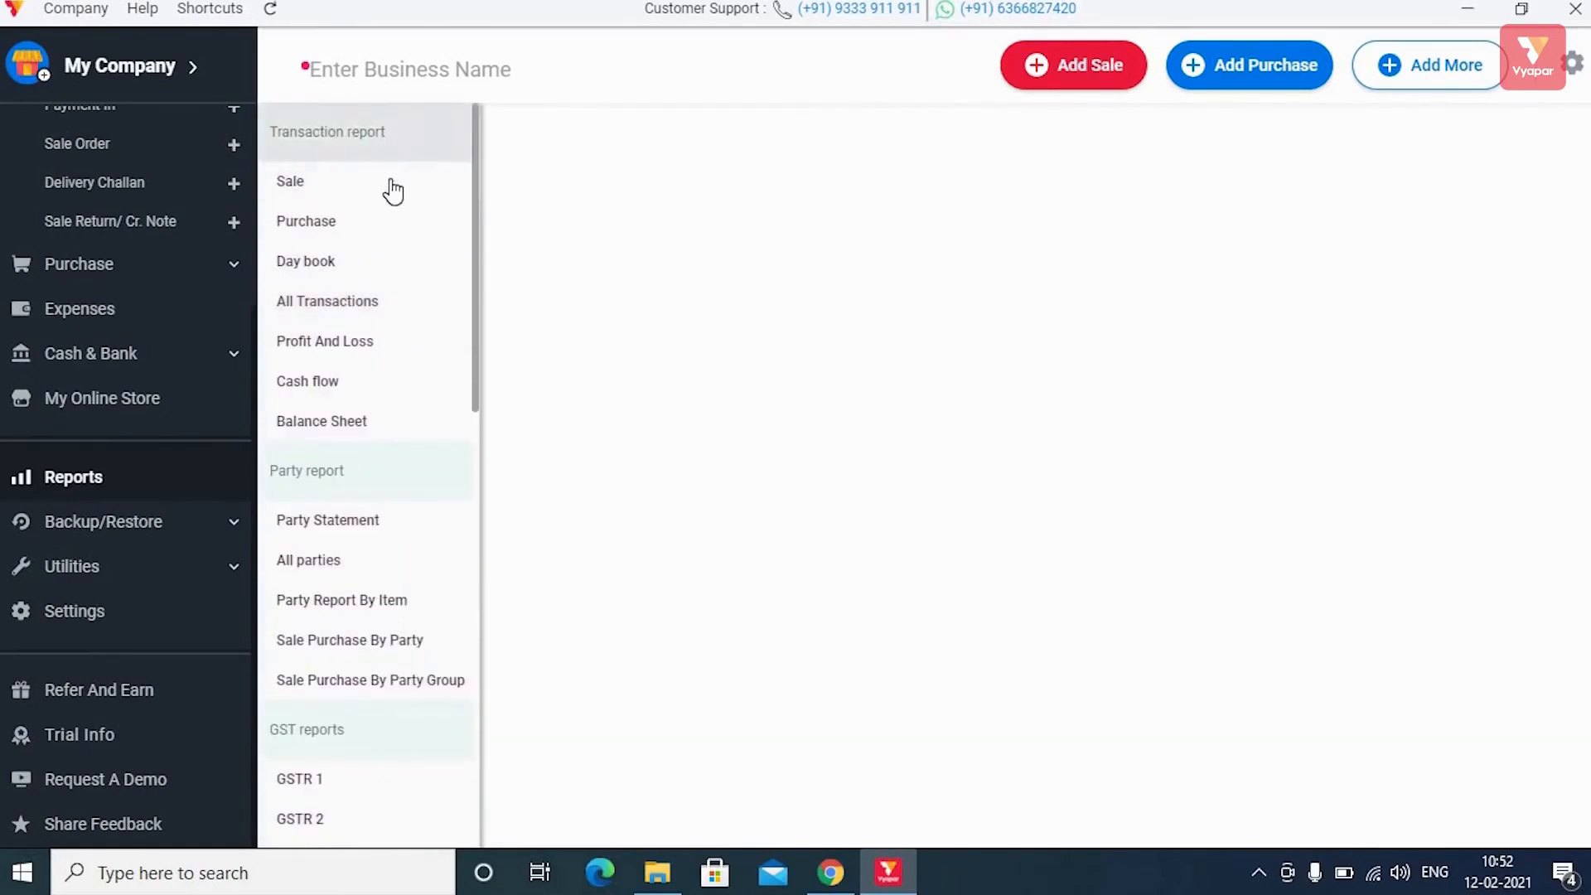
pyautogui.click(392, 178)
pyautogui.click(375, 232)
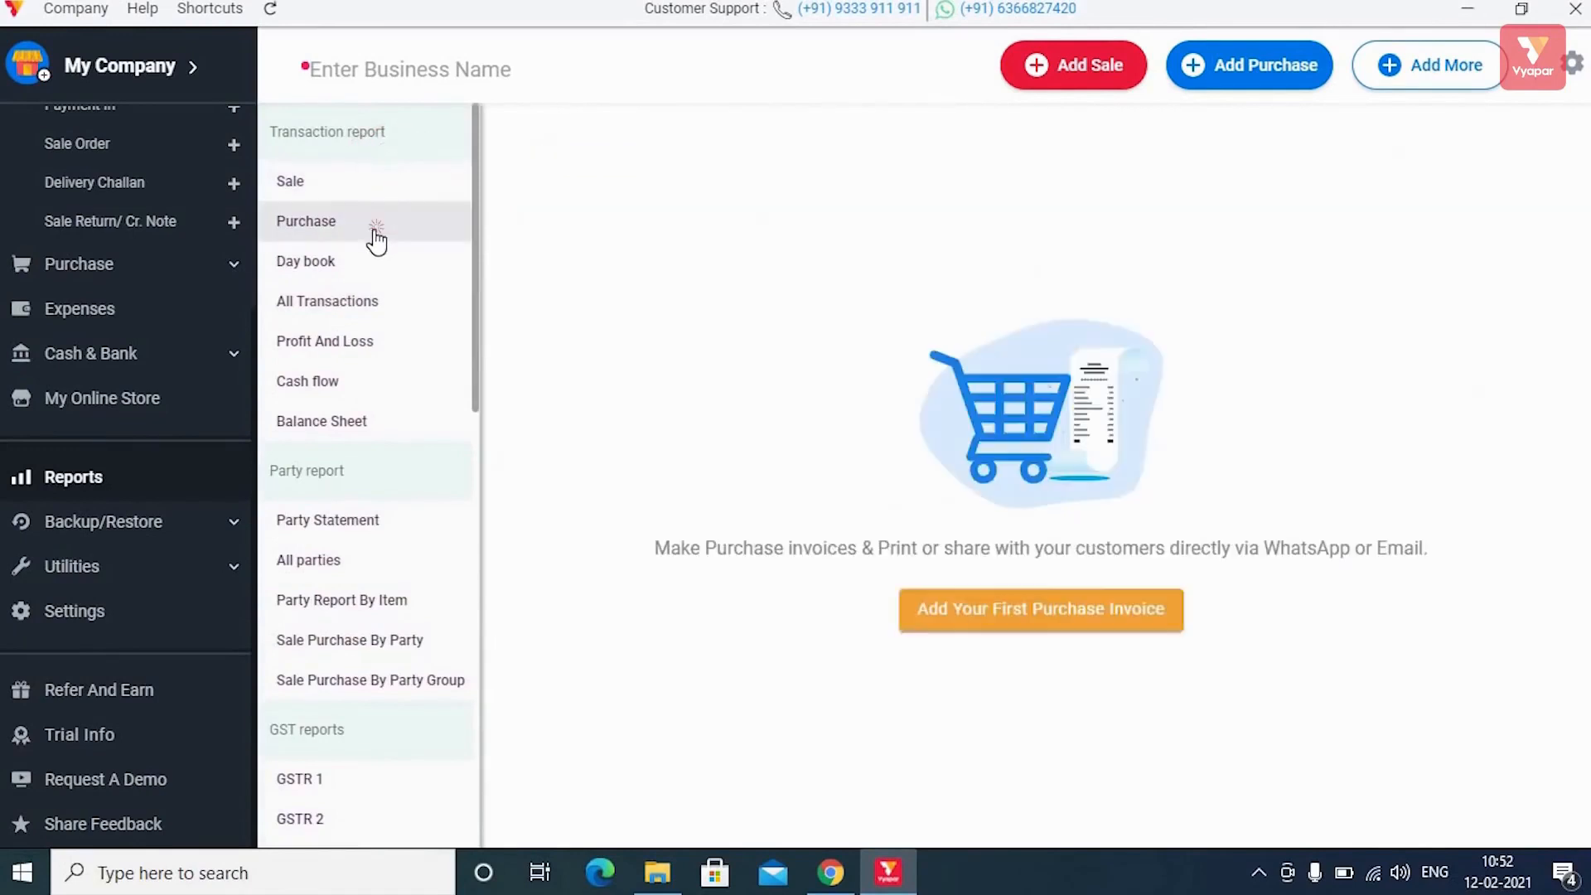
pyautogui.click(366, 267)
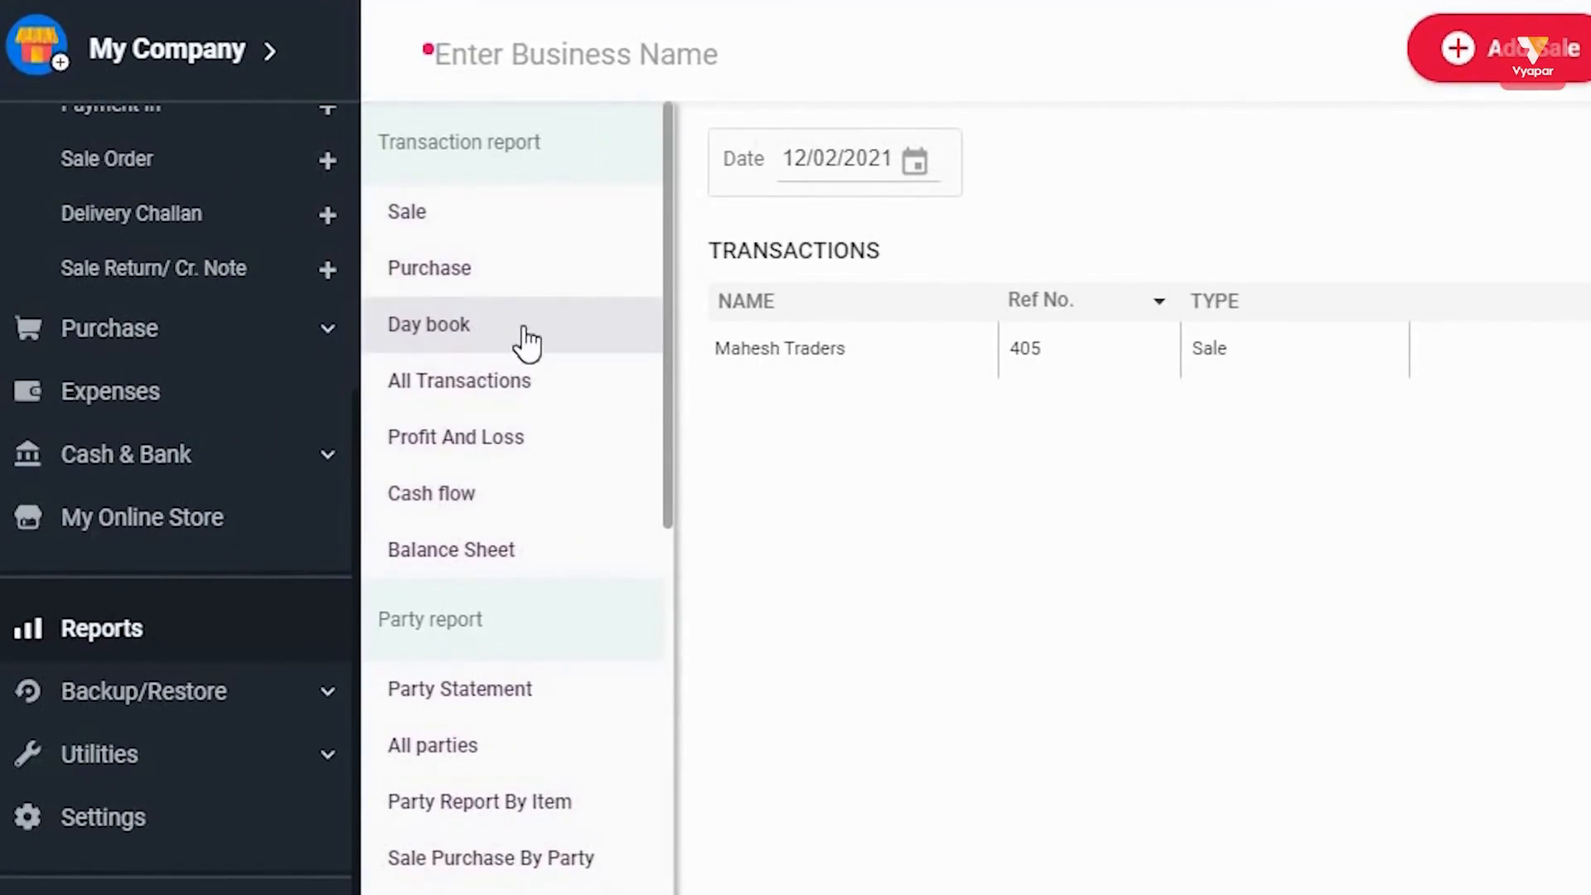
pyautogui.click(524, 330)
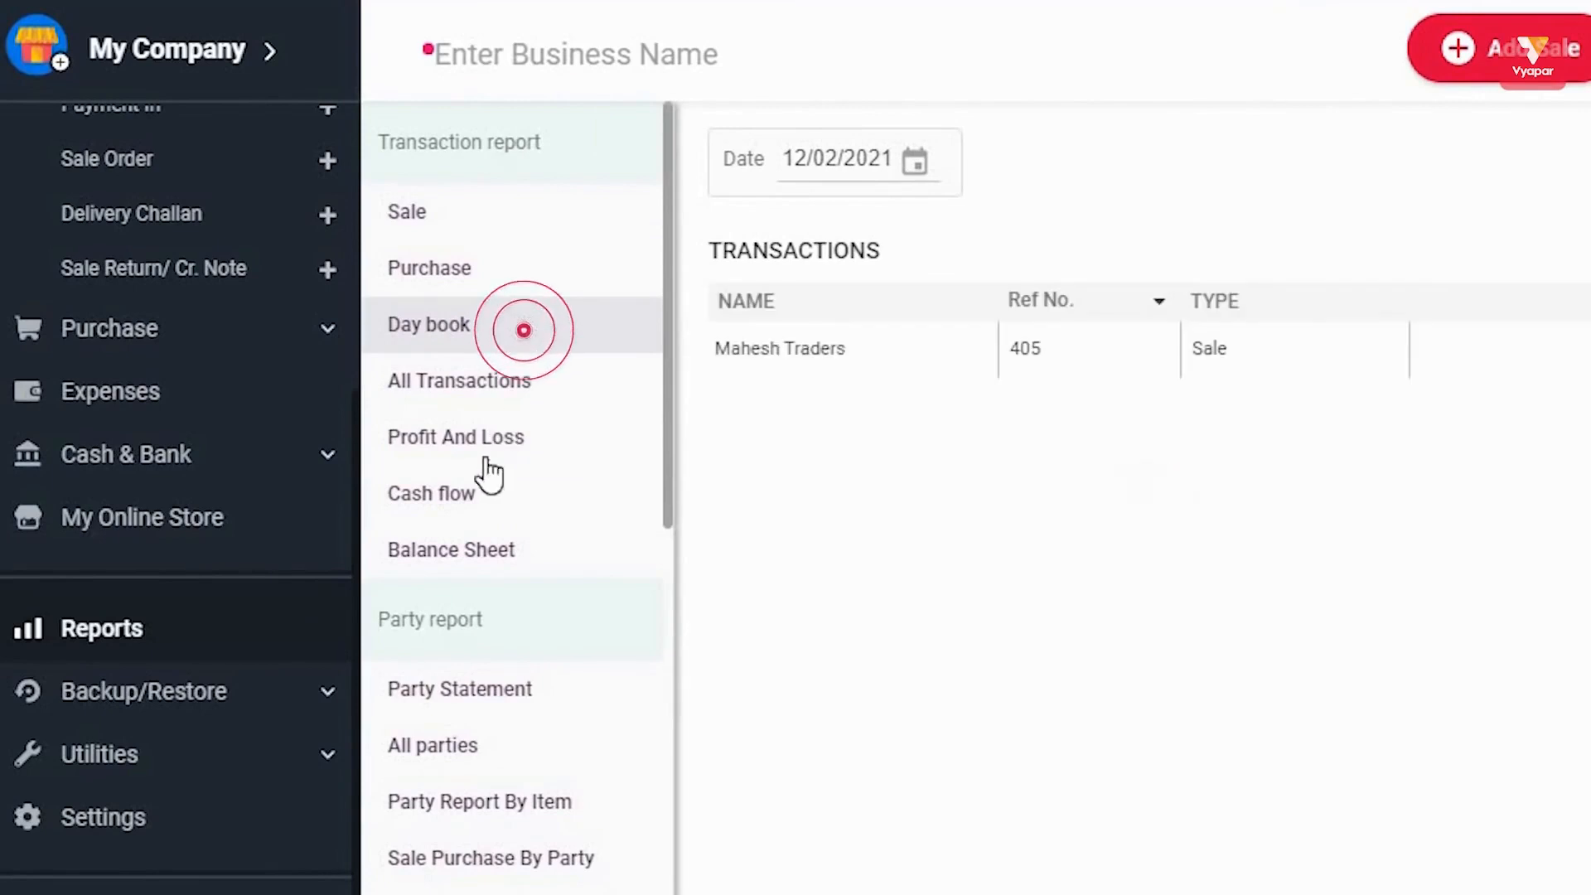
pyautogui.click(457, 502)
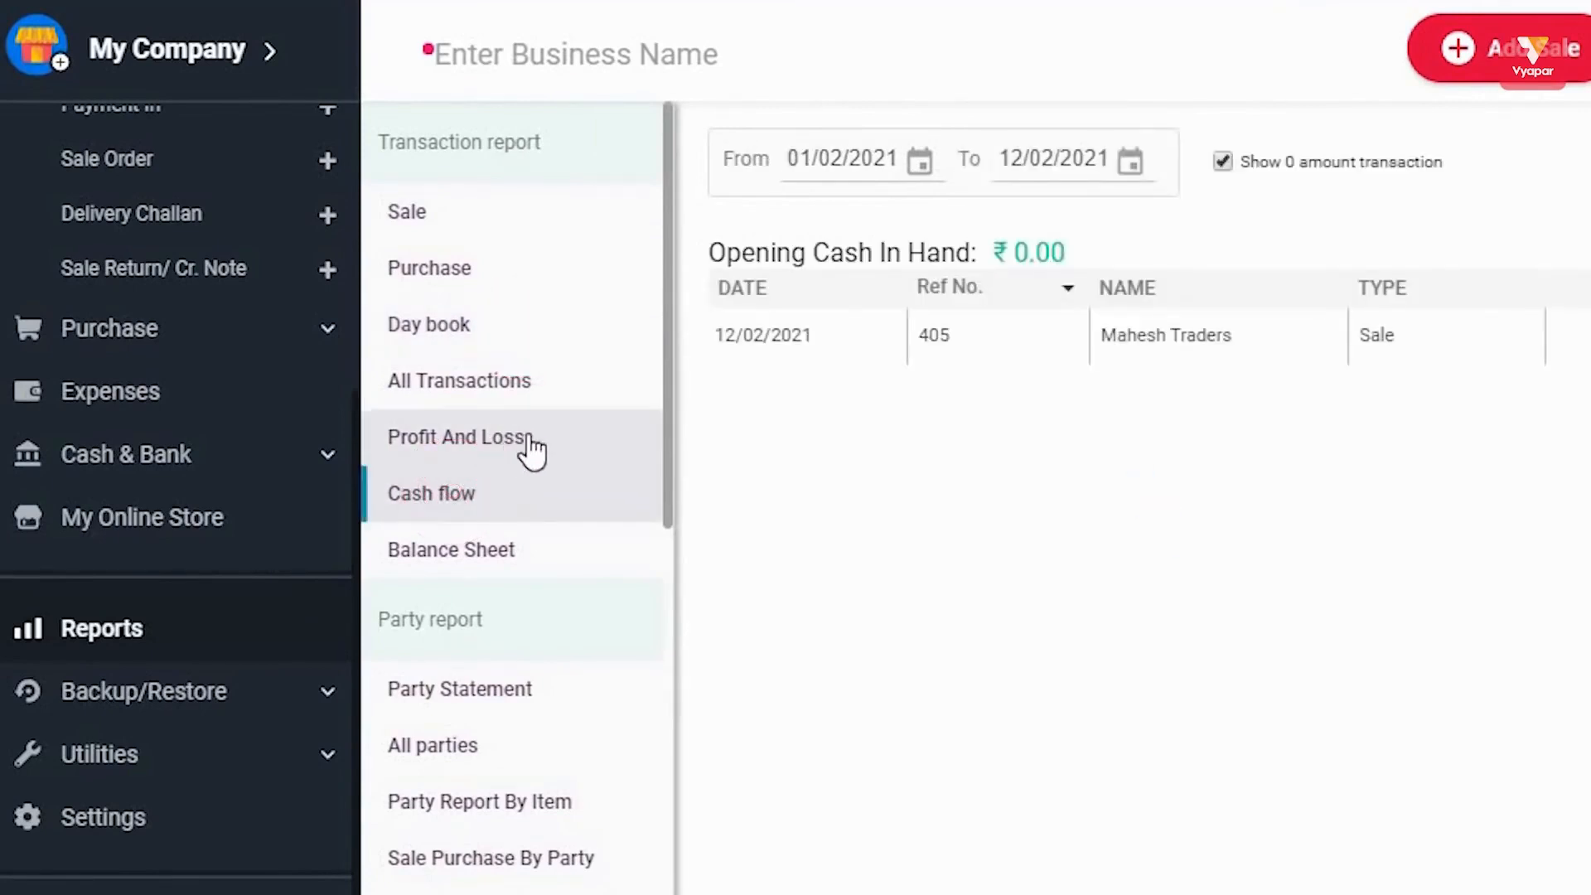
pyautogui.click(480, 448)
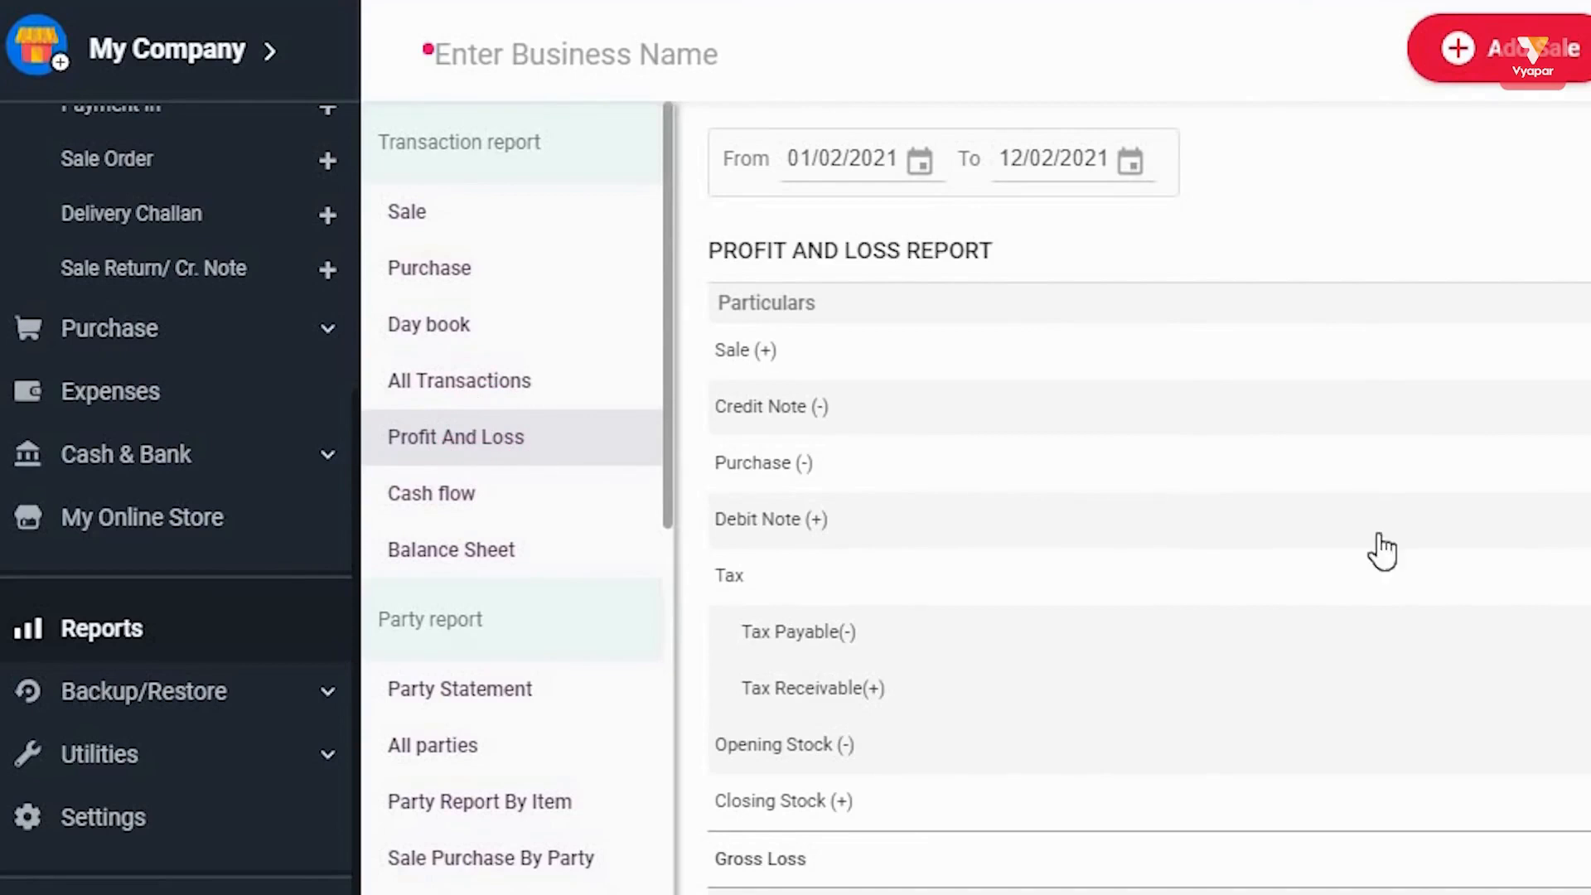
pyautogui.click(494, 552)
pyautogui.scroll(-4, 578, 593)
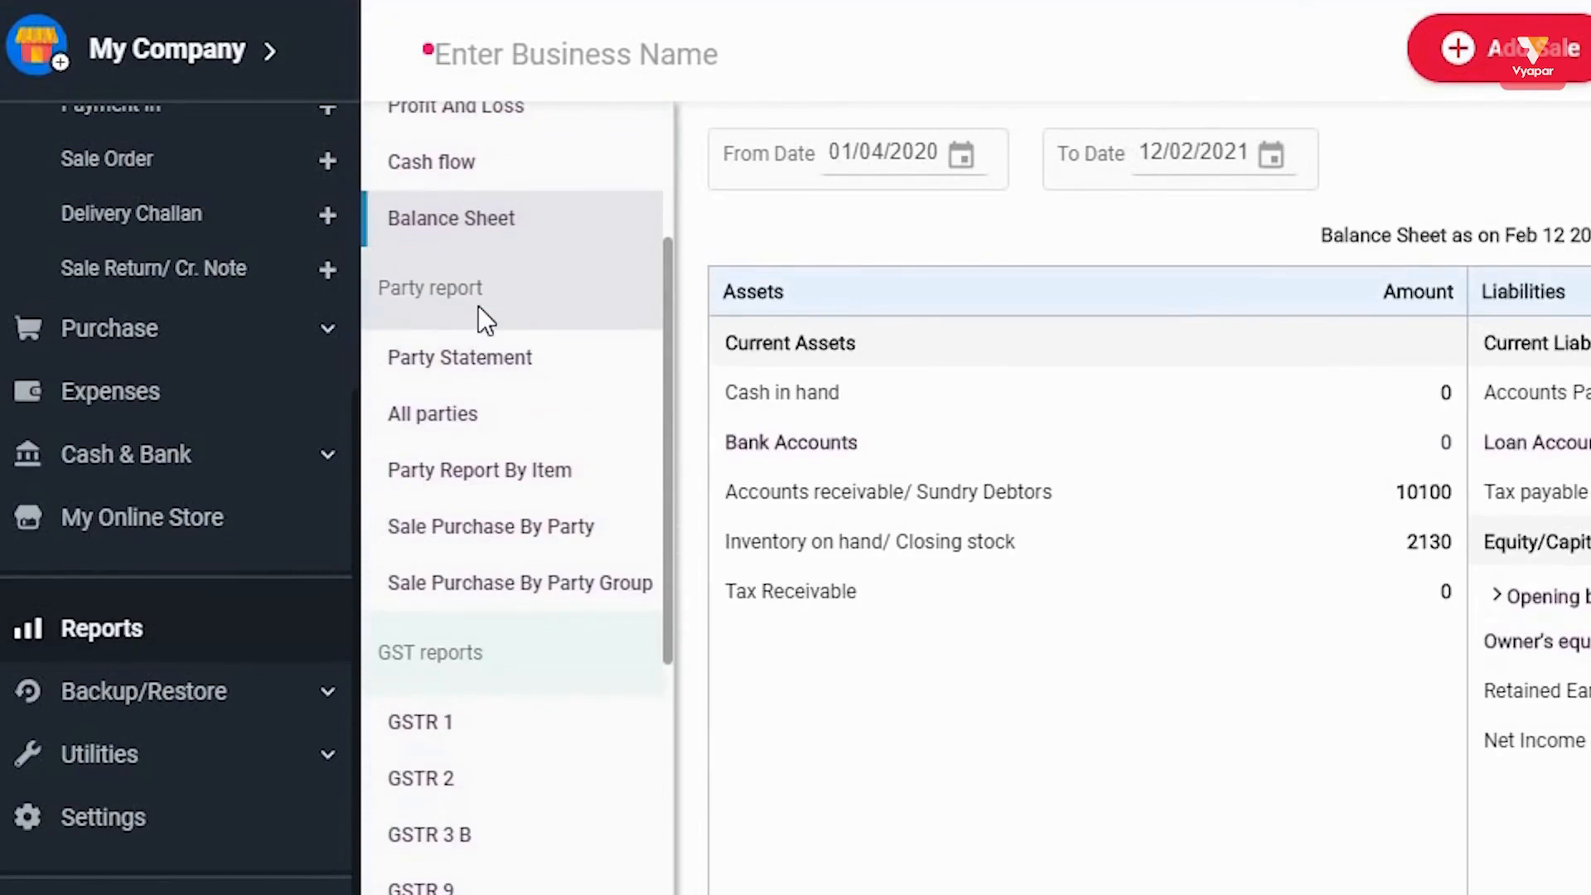
# Open the Party Statement report.
pyautogui.click(514, 357)
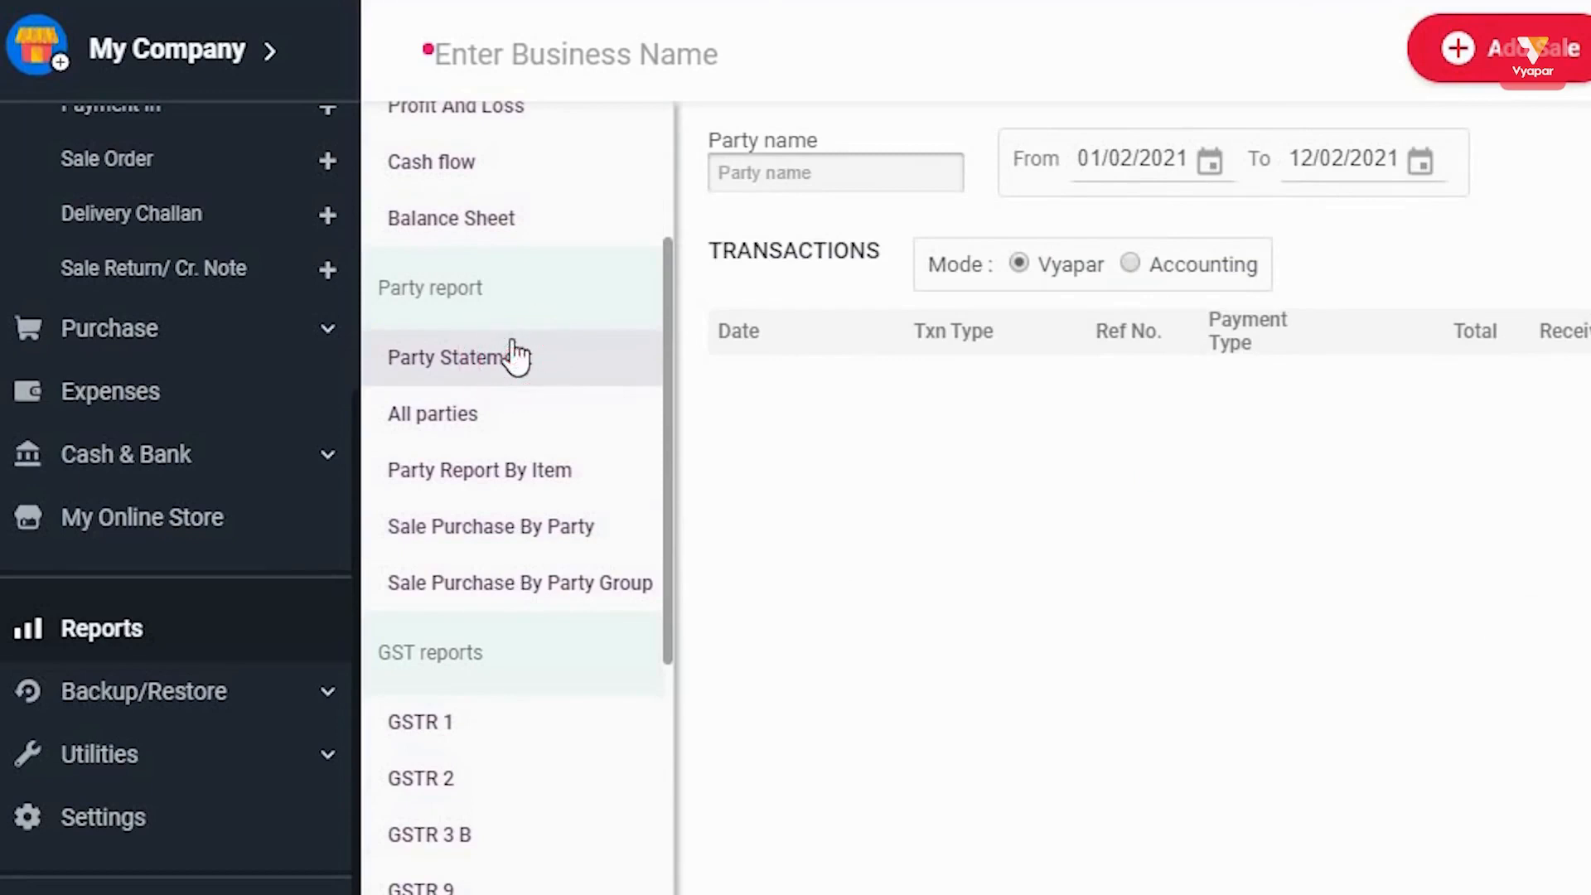
pyautogui.scroll(-6, 508, 381)
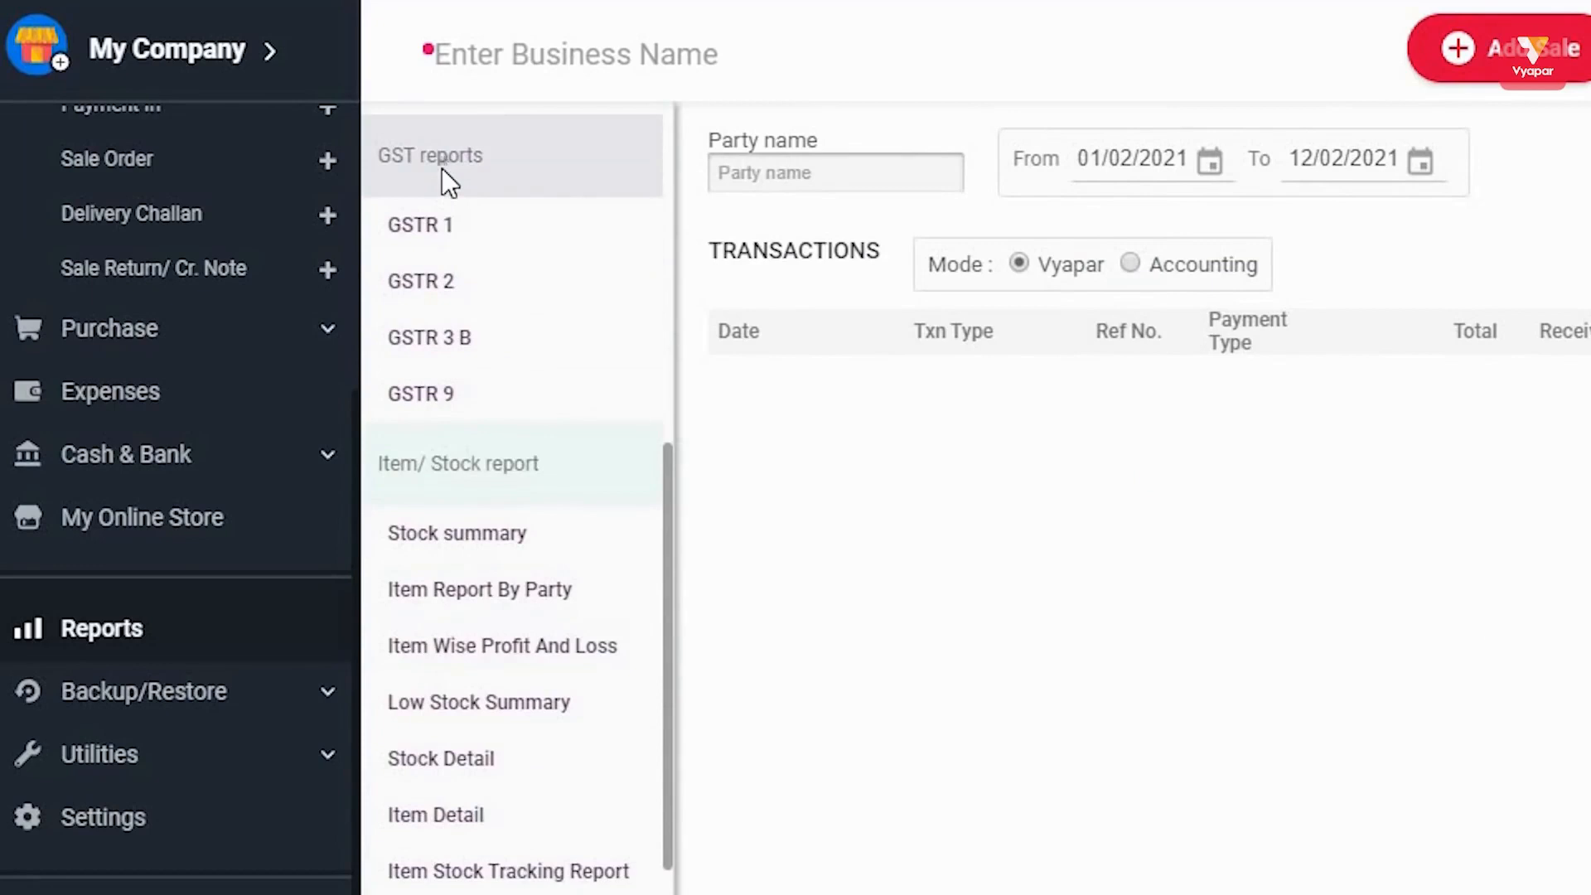
pyautogui.click(441, 167)
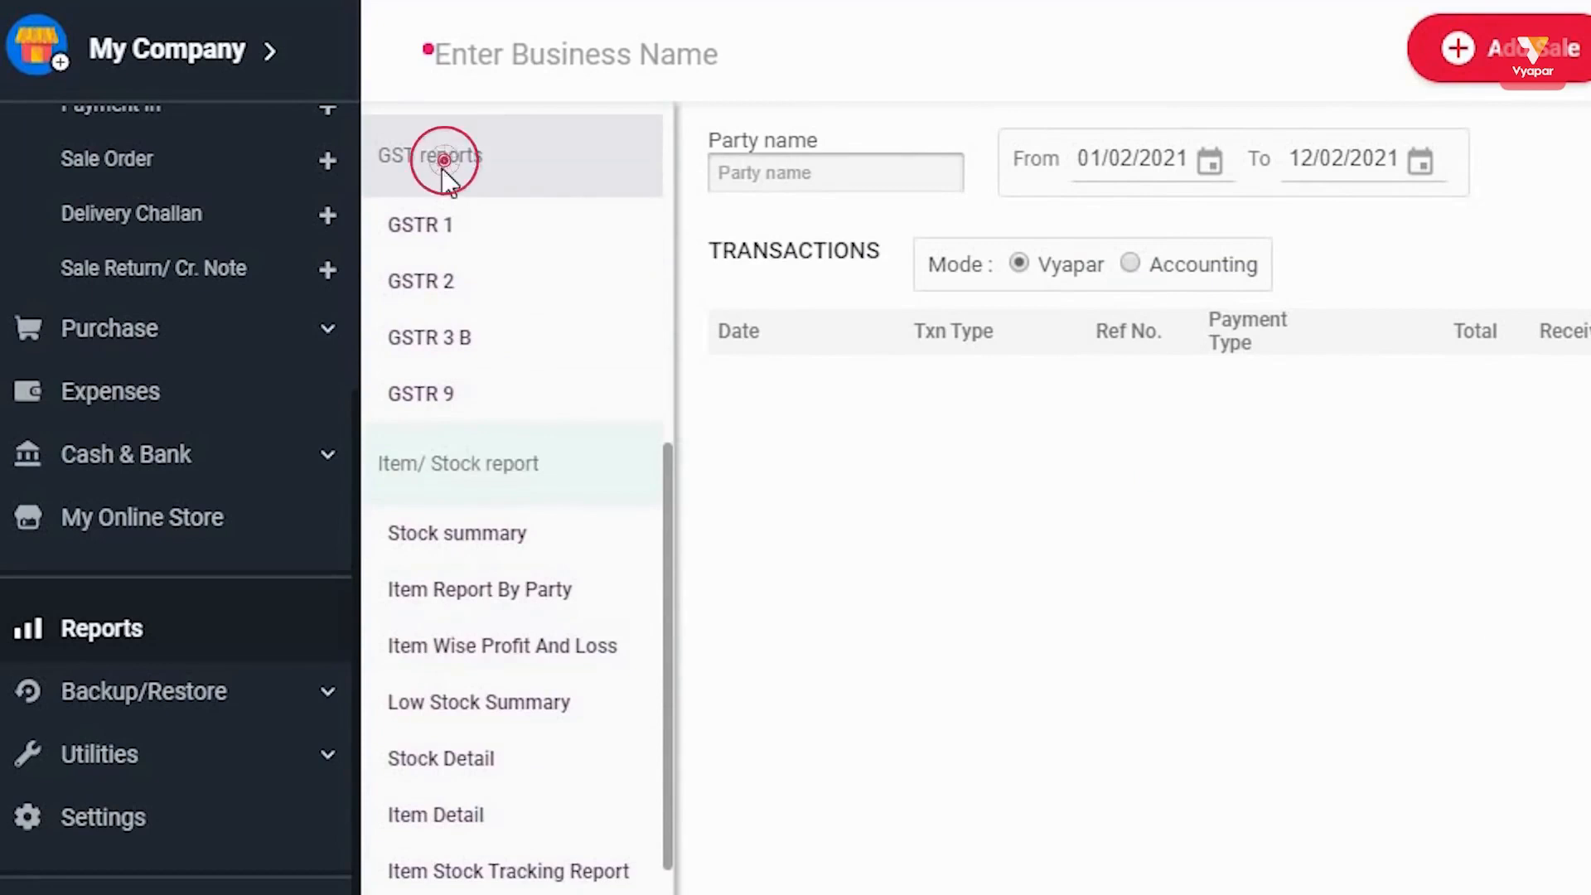
# Look through the GSTR 1, GSTR 2, GSTR 3 B and GSTR 9 reports, then open Settings.
pyautogui.click(448, 249)
pyautogui.click(447, 281)
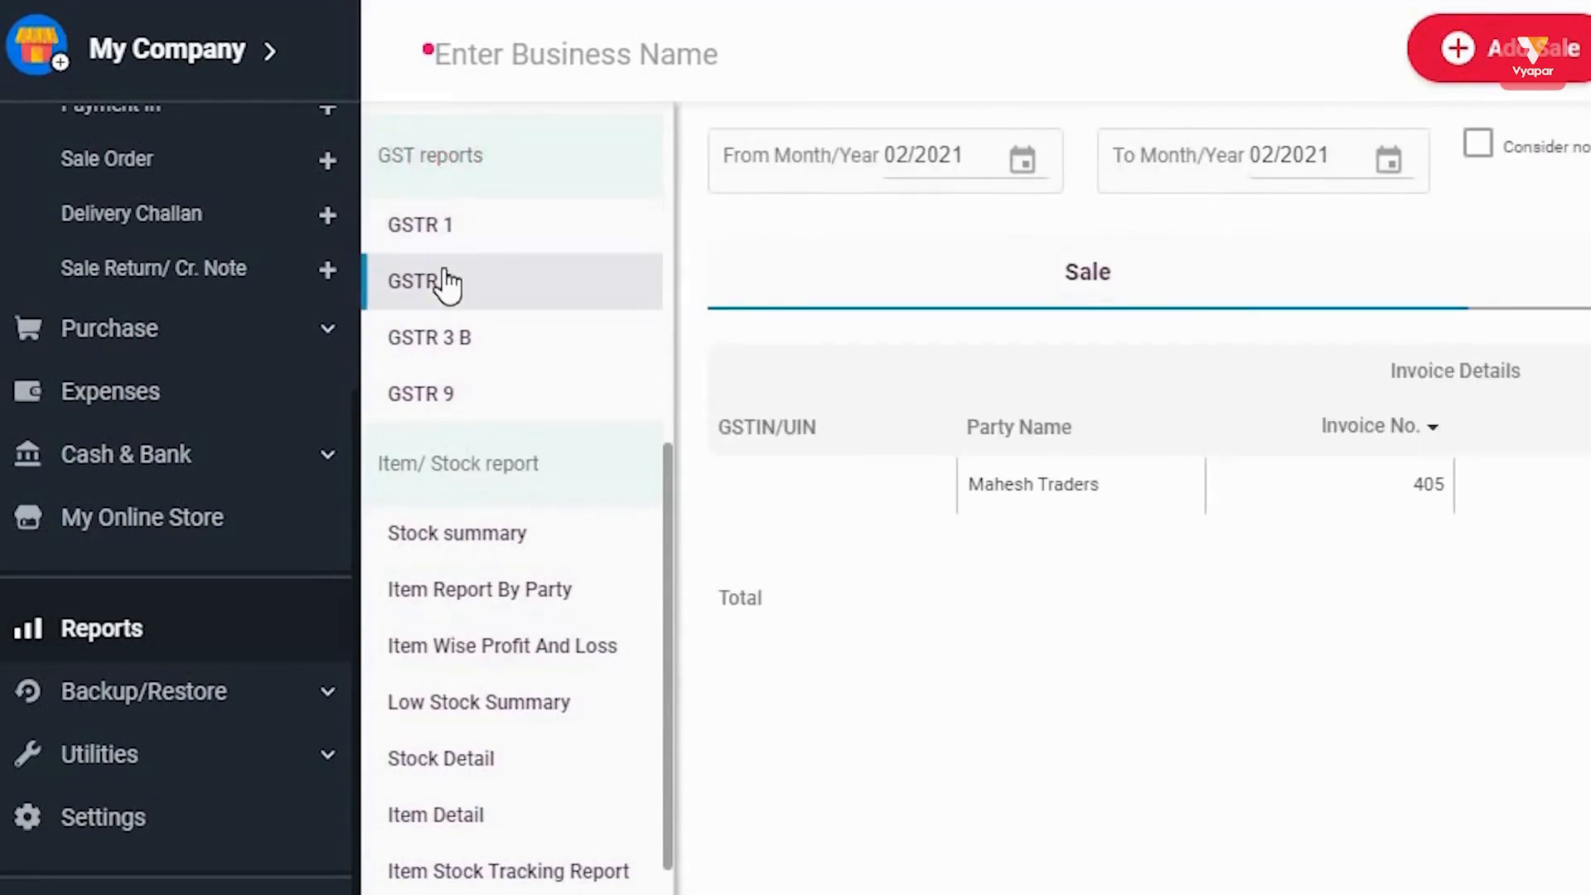
pyautogui.click(452, 350)
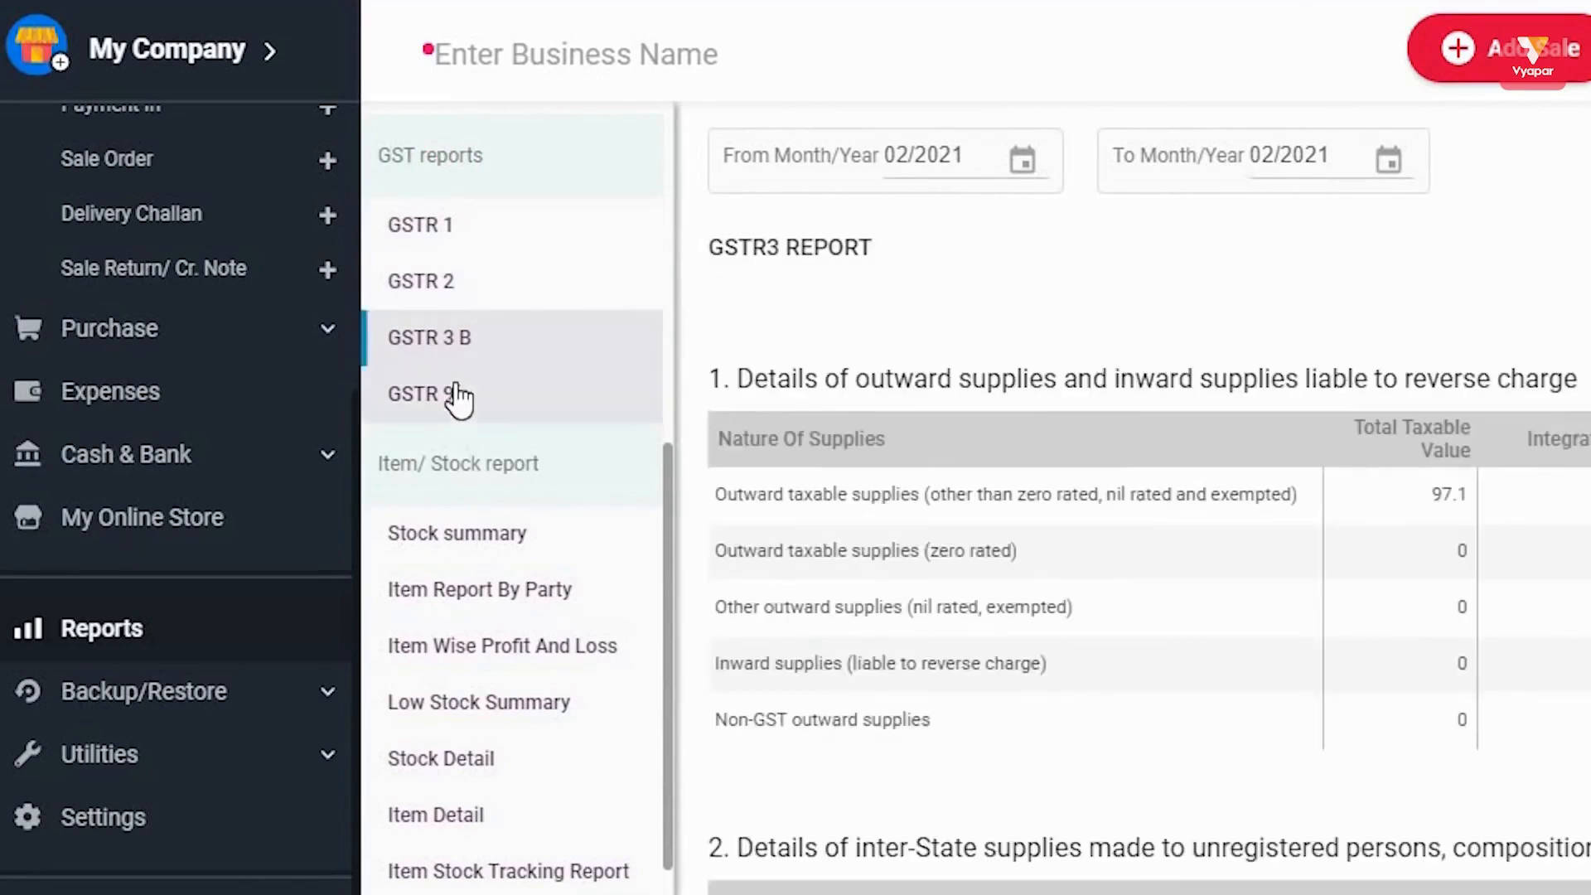
pyautogui.click(458, 396)
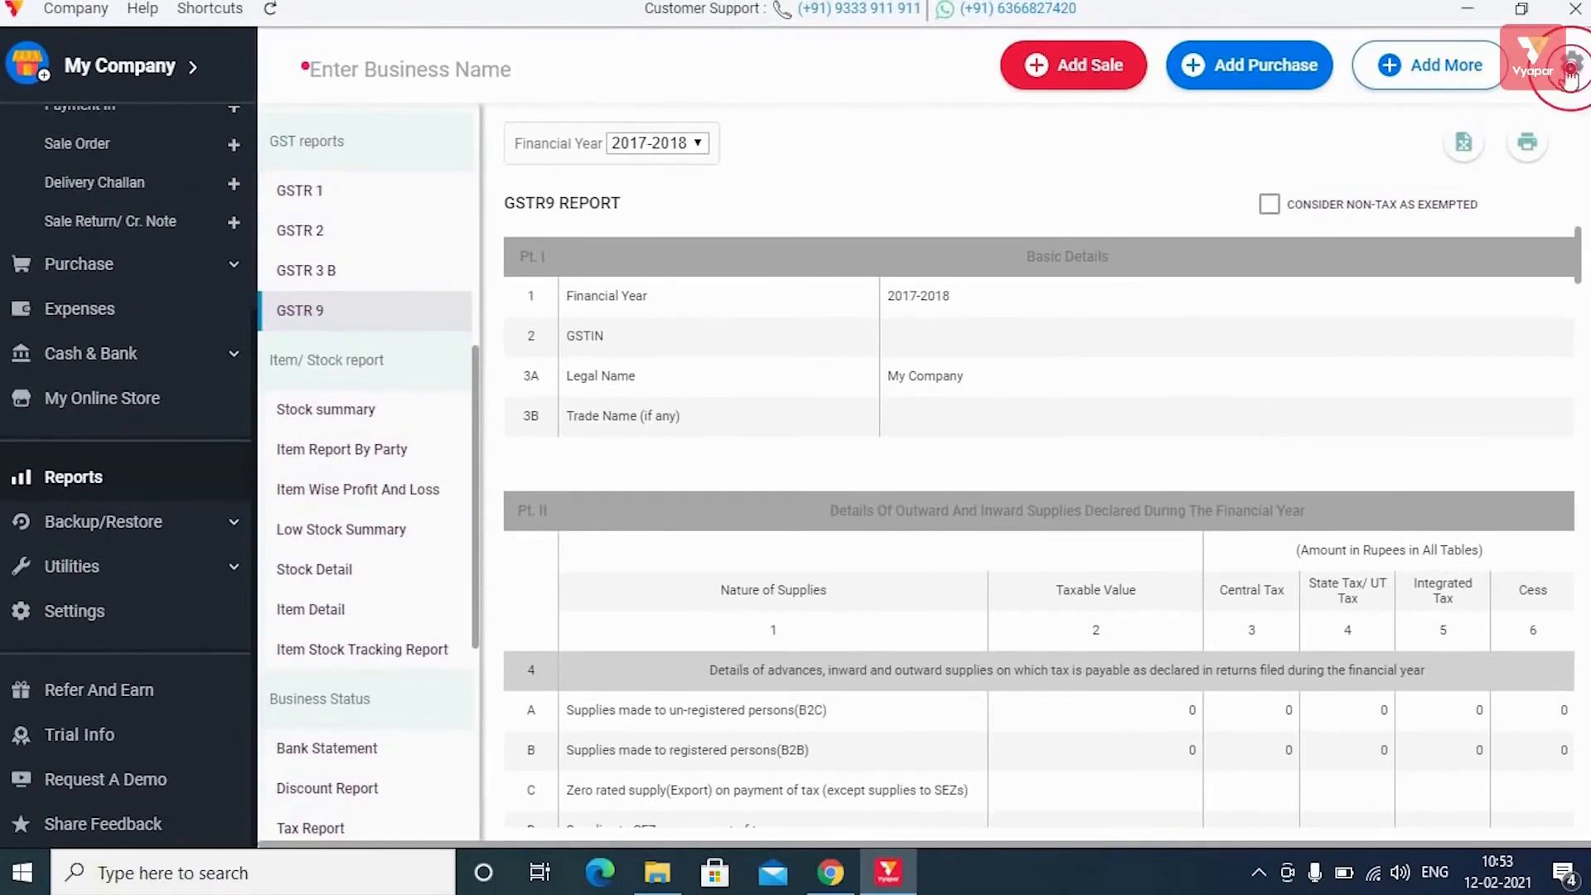
pyautogui.click(1570, 71)
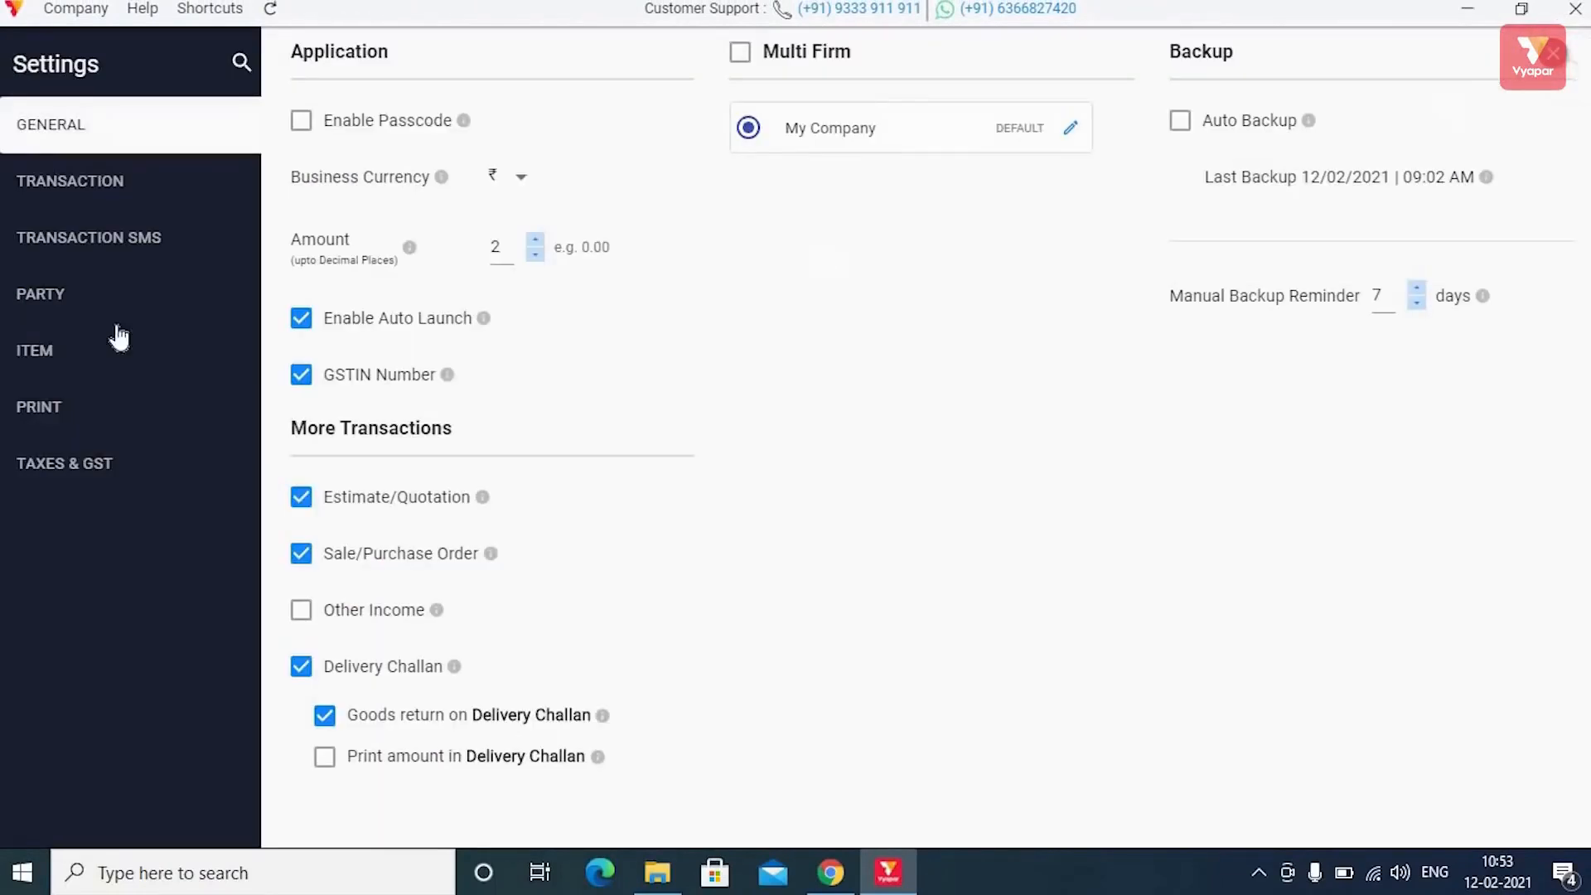
# Check the TAXES & GST settings, then return to Reports and scroll down to the Item/Stock reports.
pyautogui.click(33, 467)
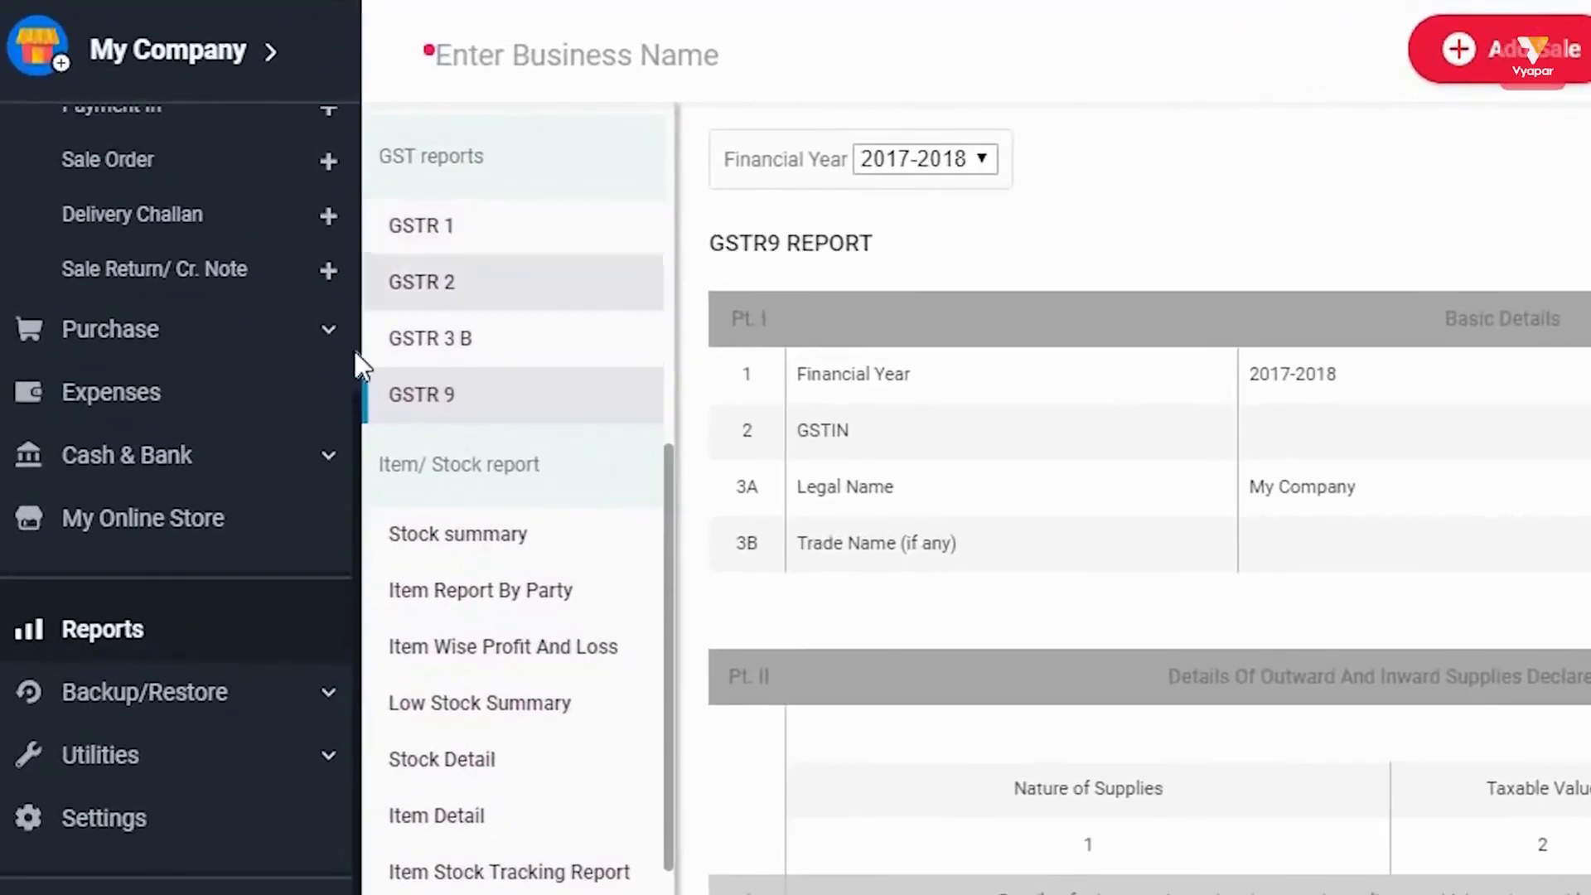
pyautogui.click(145, 622)
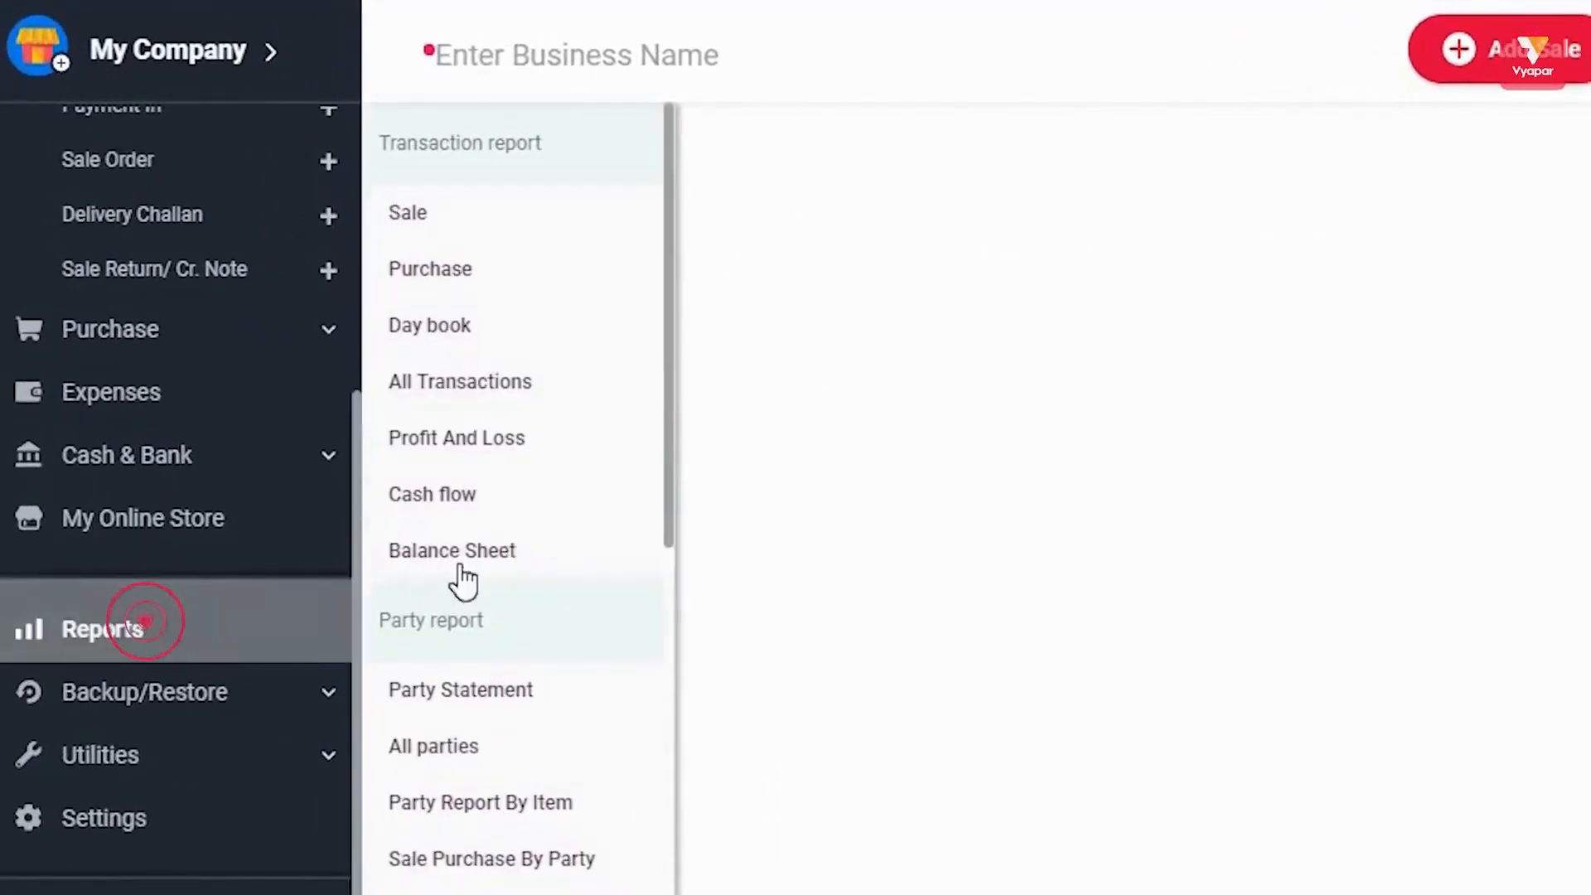
pyautogui.scroll(-8, 539, 593)
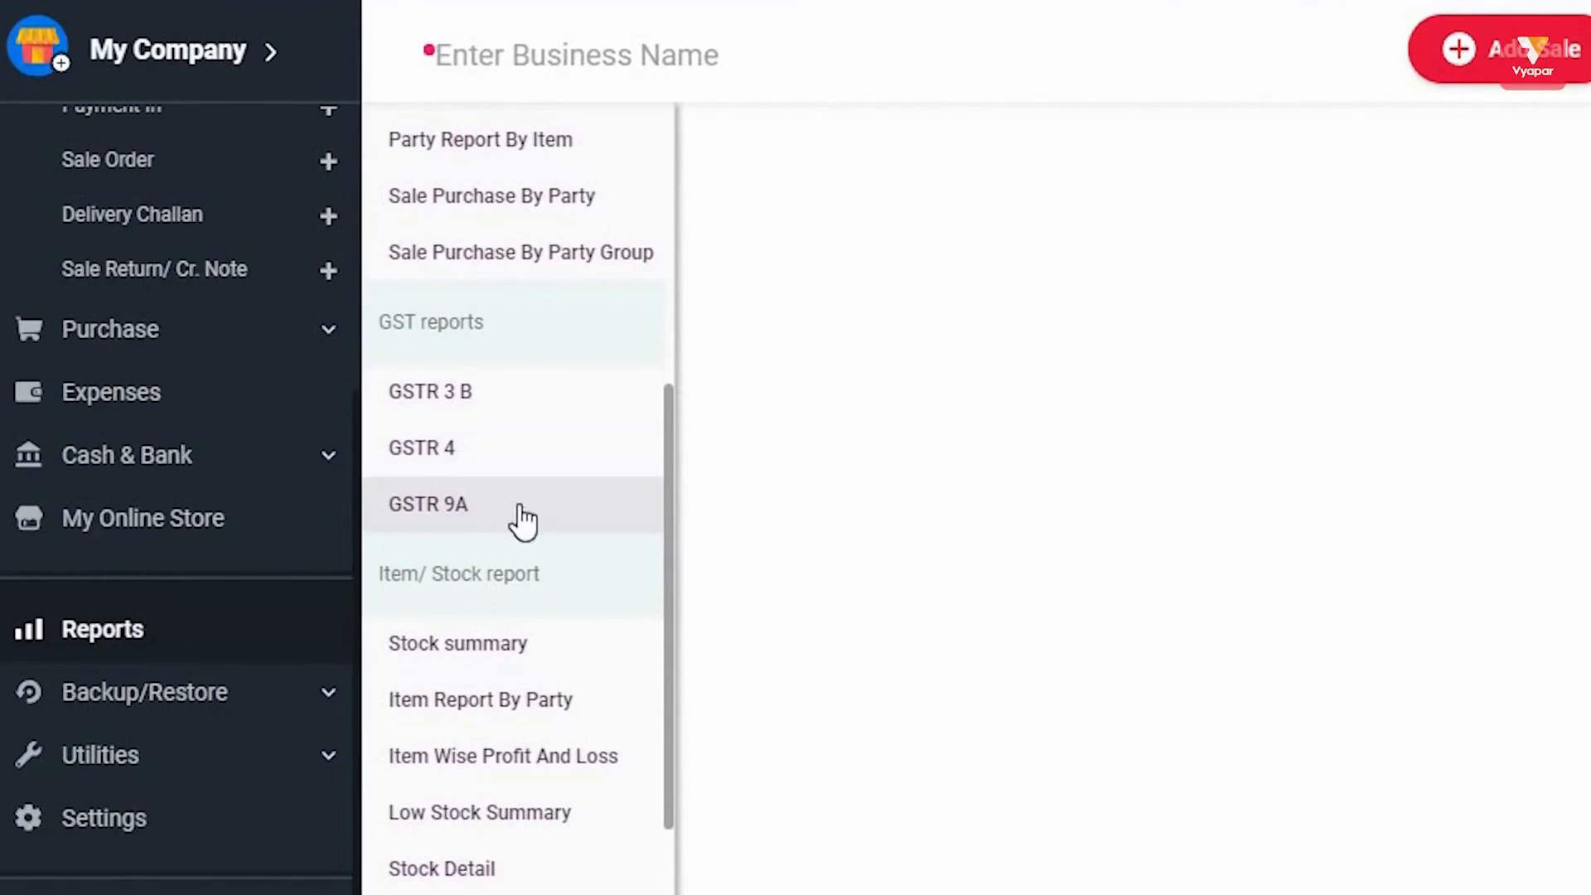
pyautogui.scroll(-4, 522, 521)
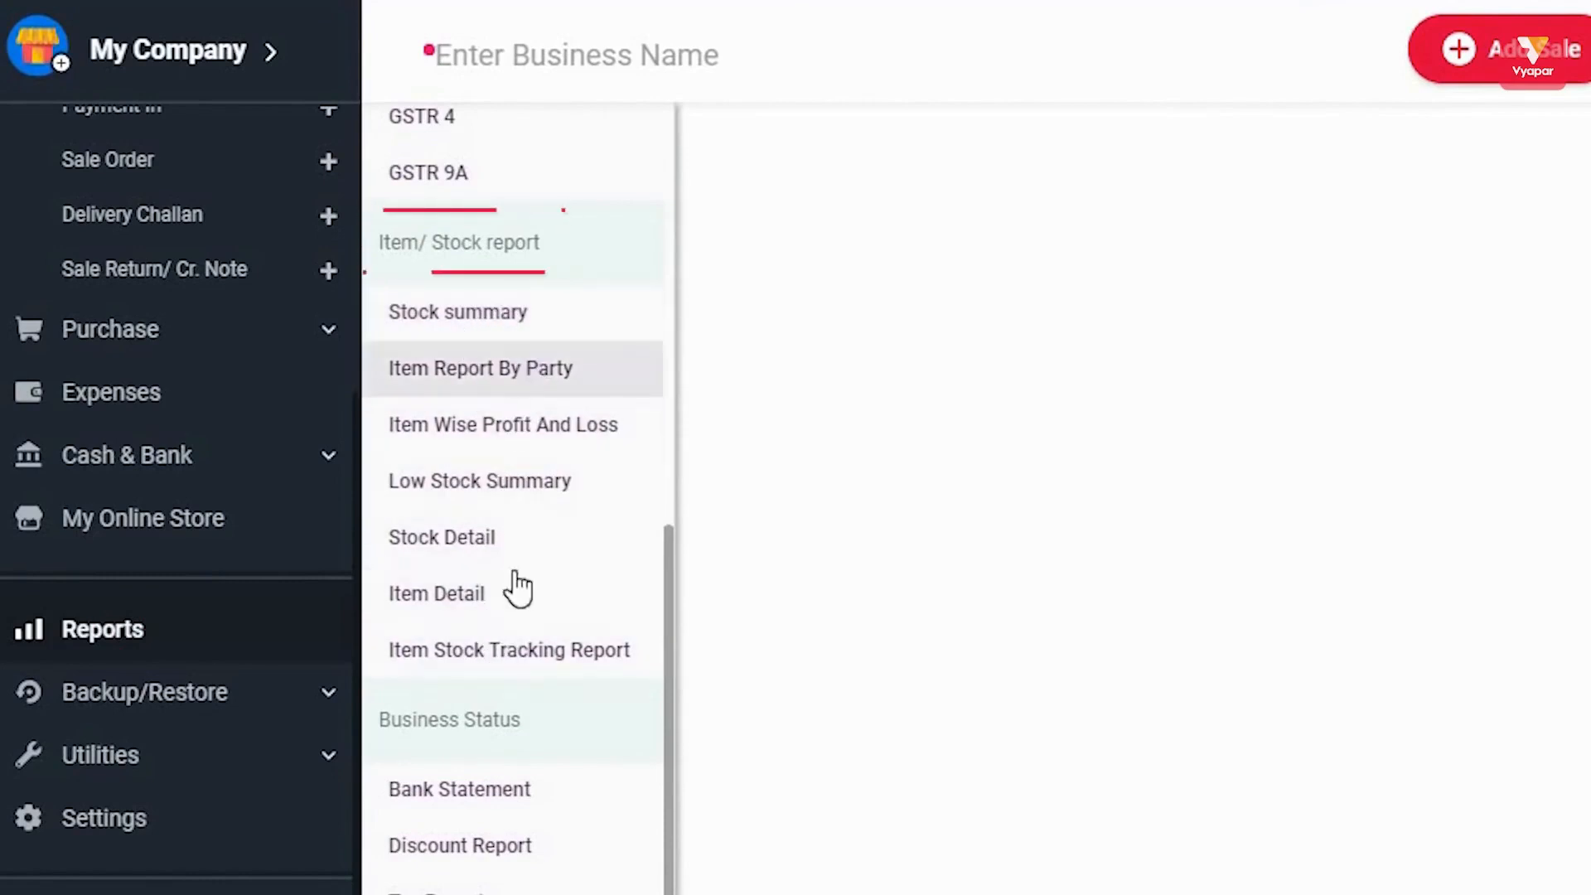
# Browse the Stock summary, Item Report By Party, Item Wise Profit And Loss, Low Stock Summary and Stock Detail reports.
pyautogui.click(499, 332)
pyautogui.click(480, 373)
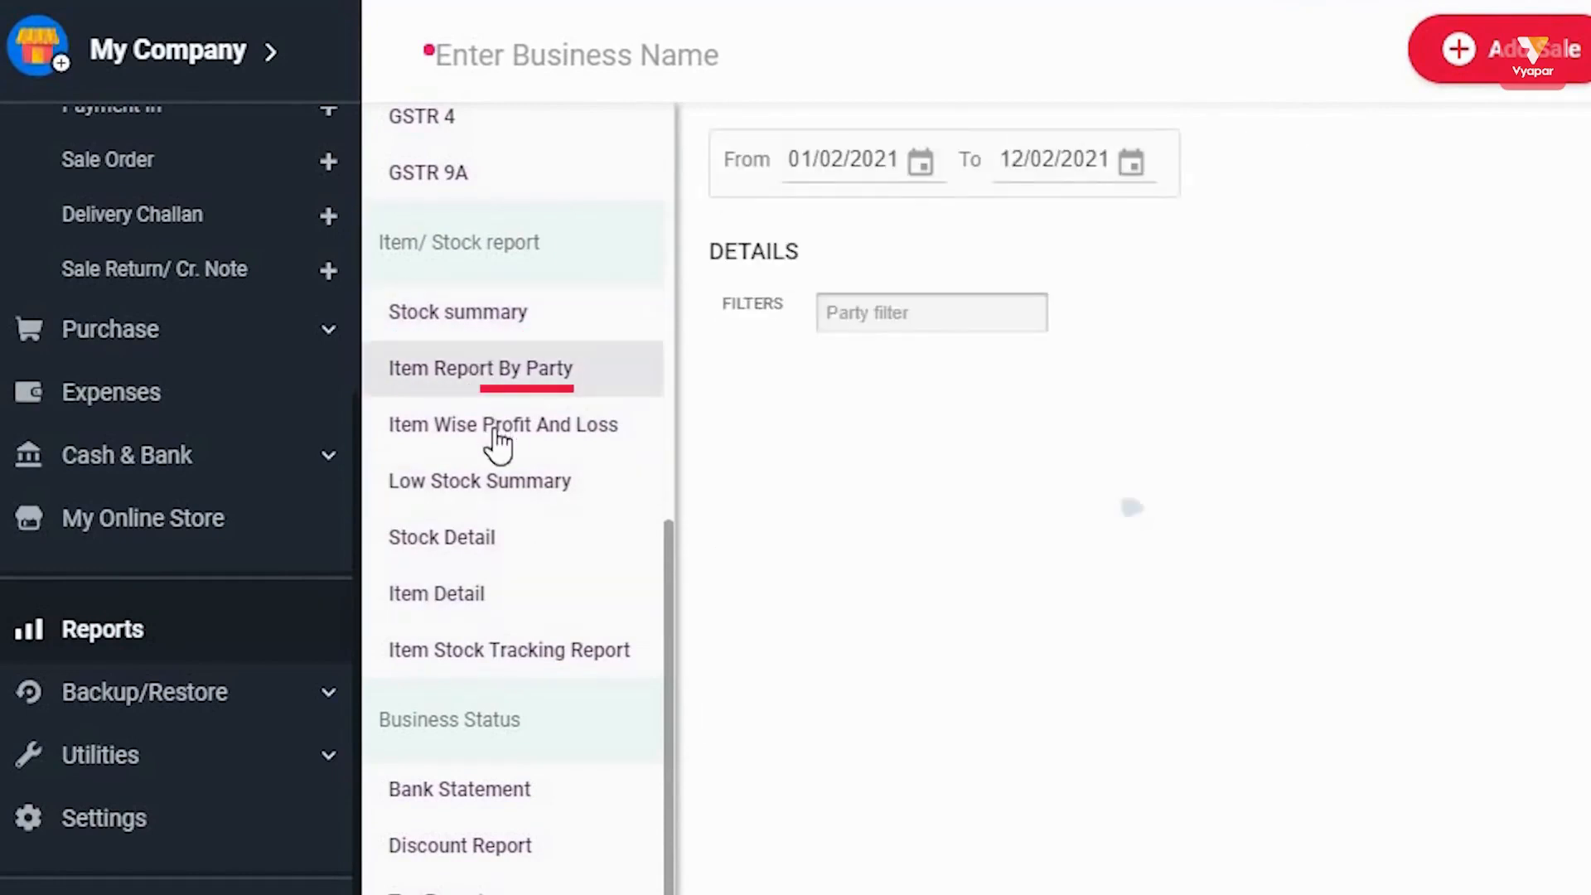
pyautogui.click(498, 436)
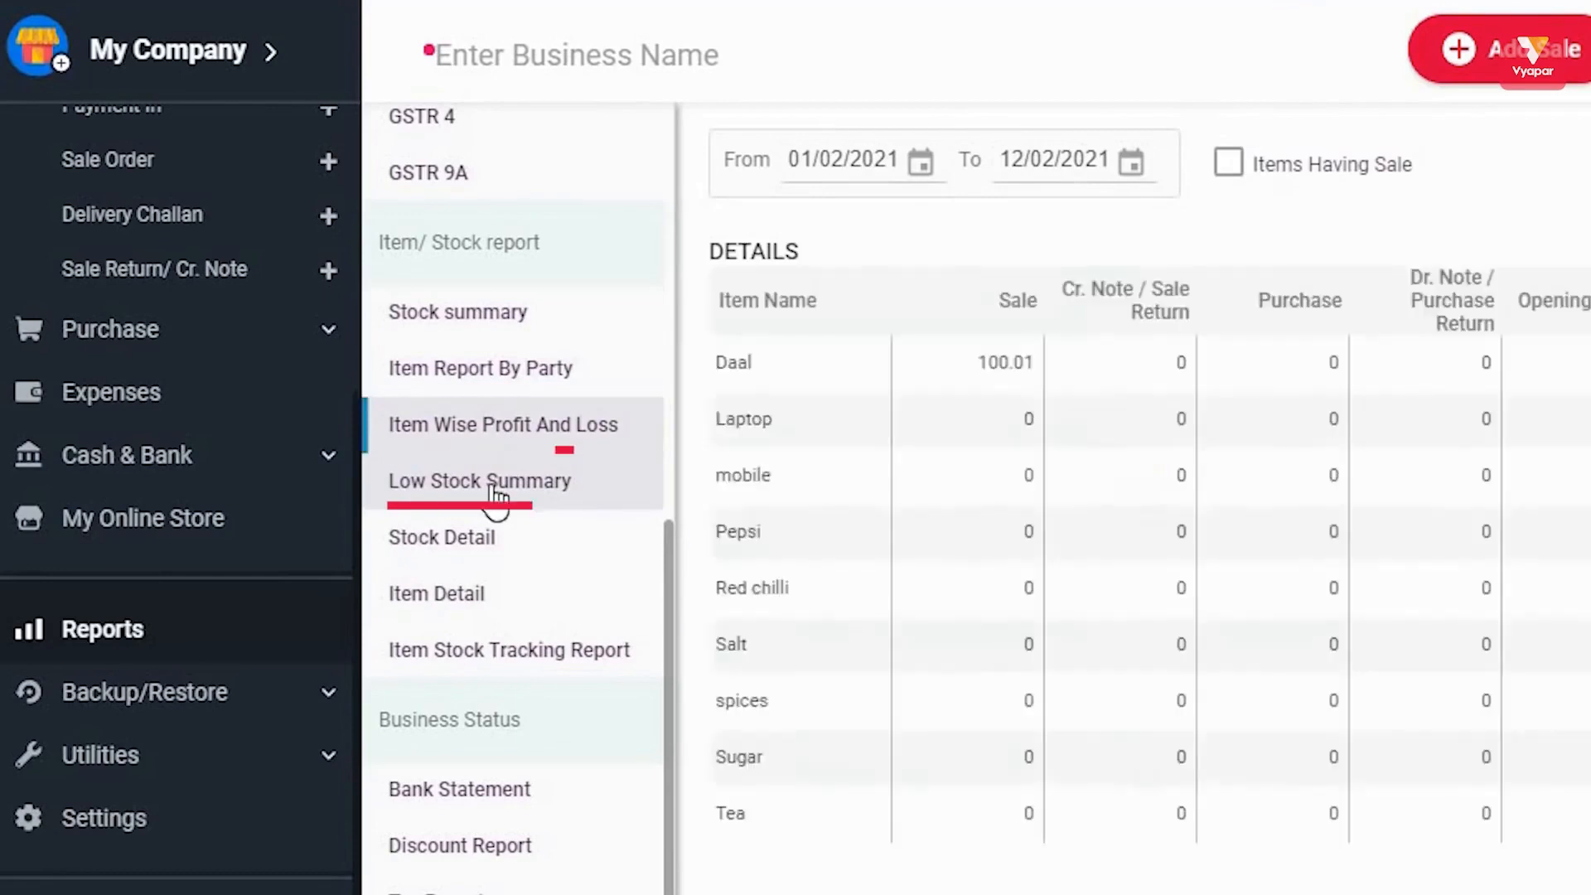
pyautogui.click(493, 497)
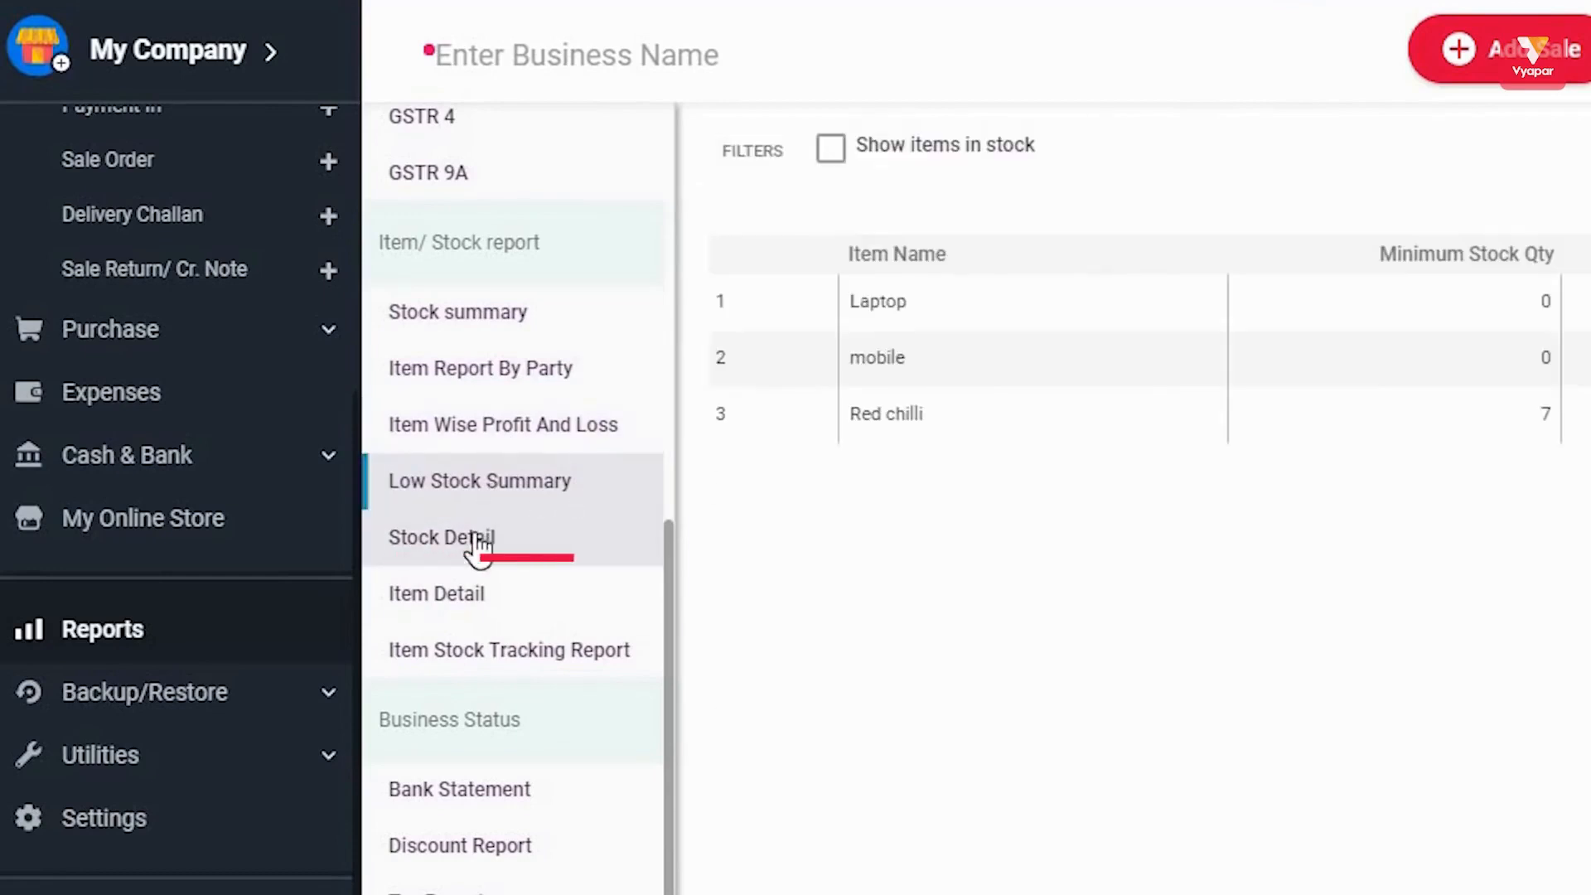
pyautogui.click(479, 543)
# View the Item Detail and Item Stock Tracking reports, then bring up the Bank Statement report.
pyautogui.click(481, 603)
pyautogui.click(505, 649)
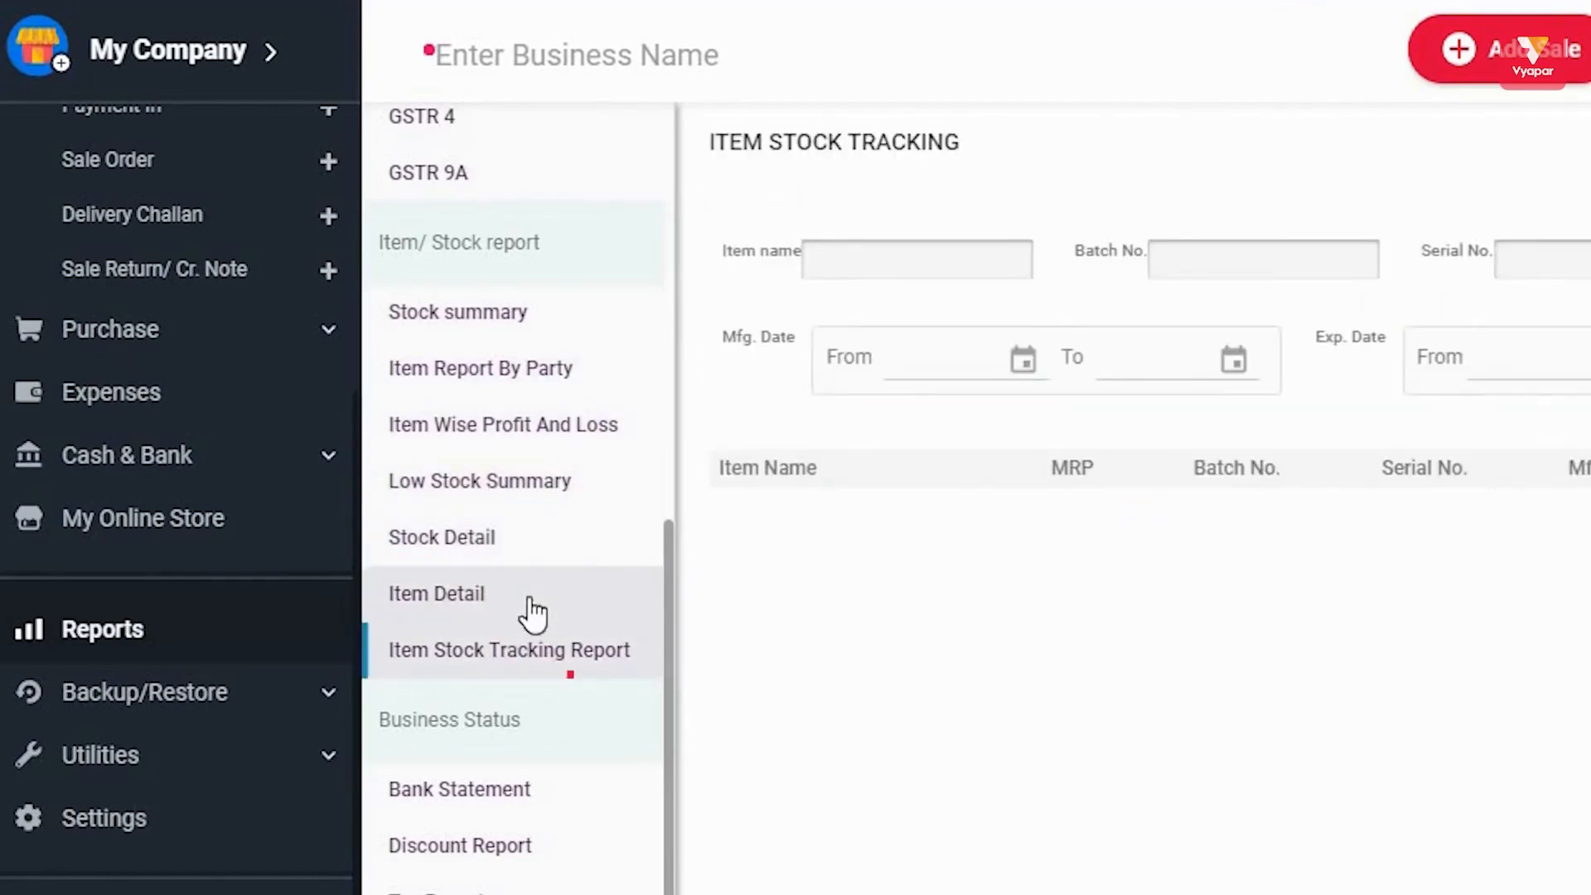
pyautogui.scroll(-4, 530, 611)
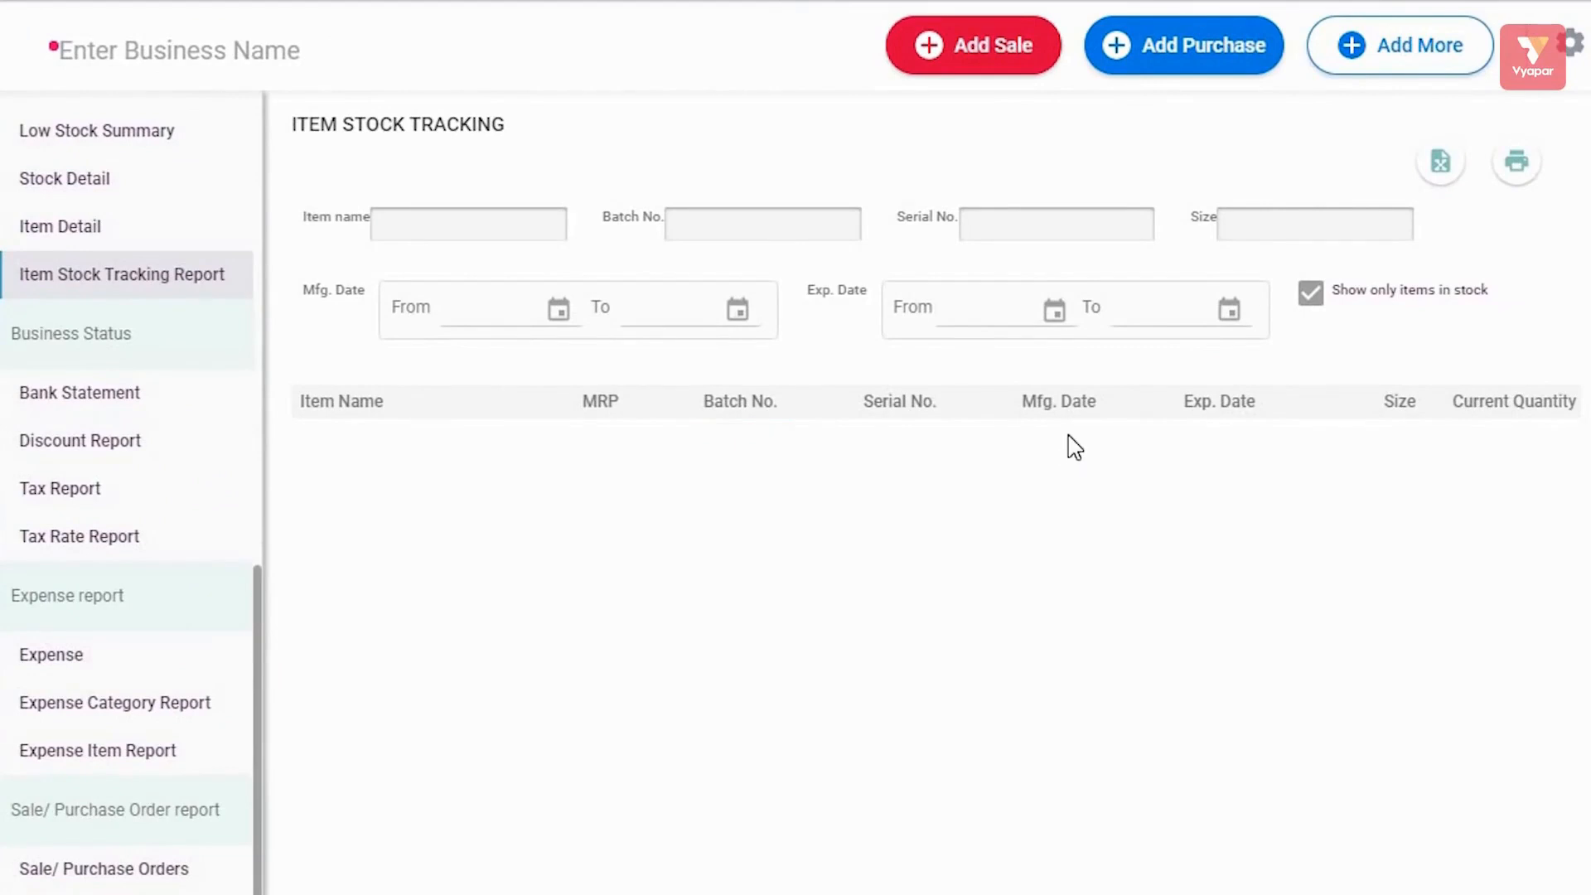
pyautogui.click(87, 291)
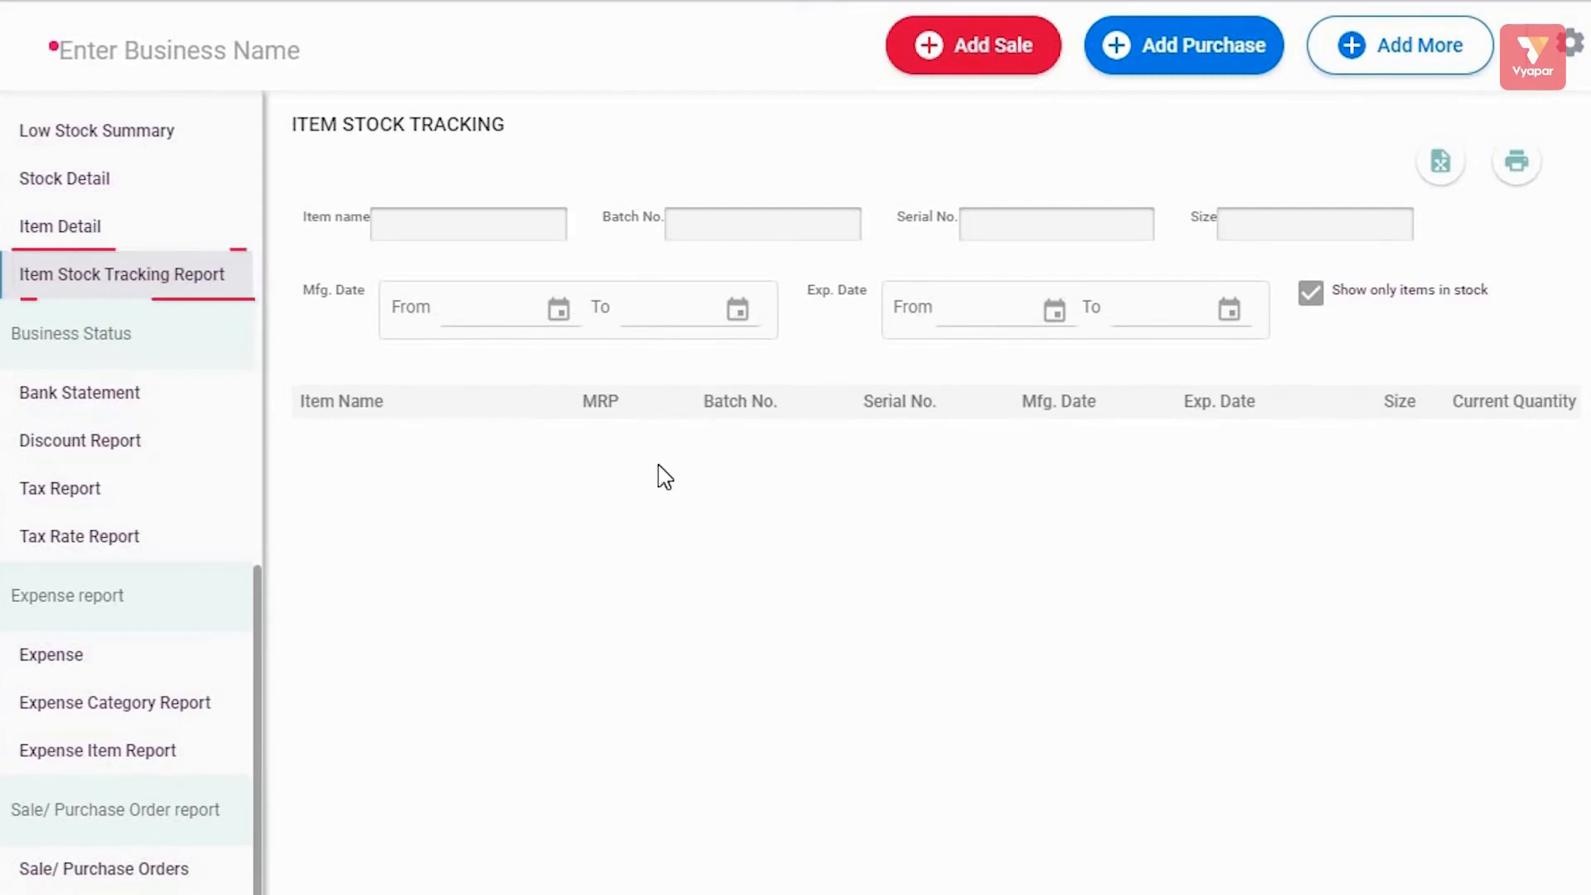
pyautogui.click(123, 394)
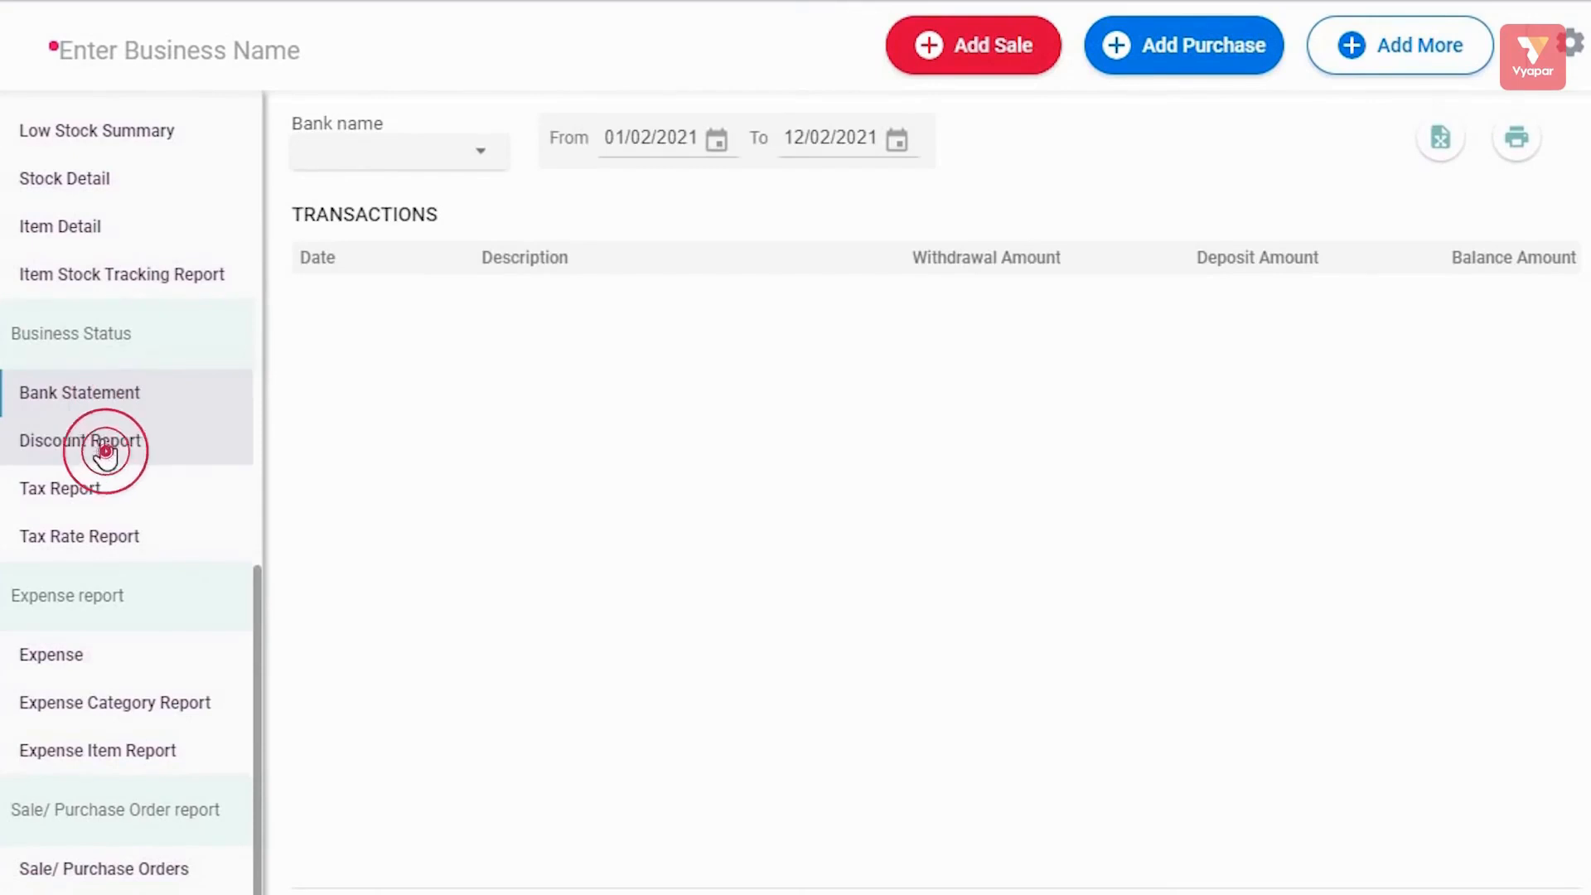
# Review the Discount, Tax, Expense, Expense Category and Expense Item reports.
pyautogui.click(105, 452)
pyautogui.click(85, 489)
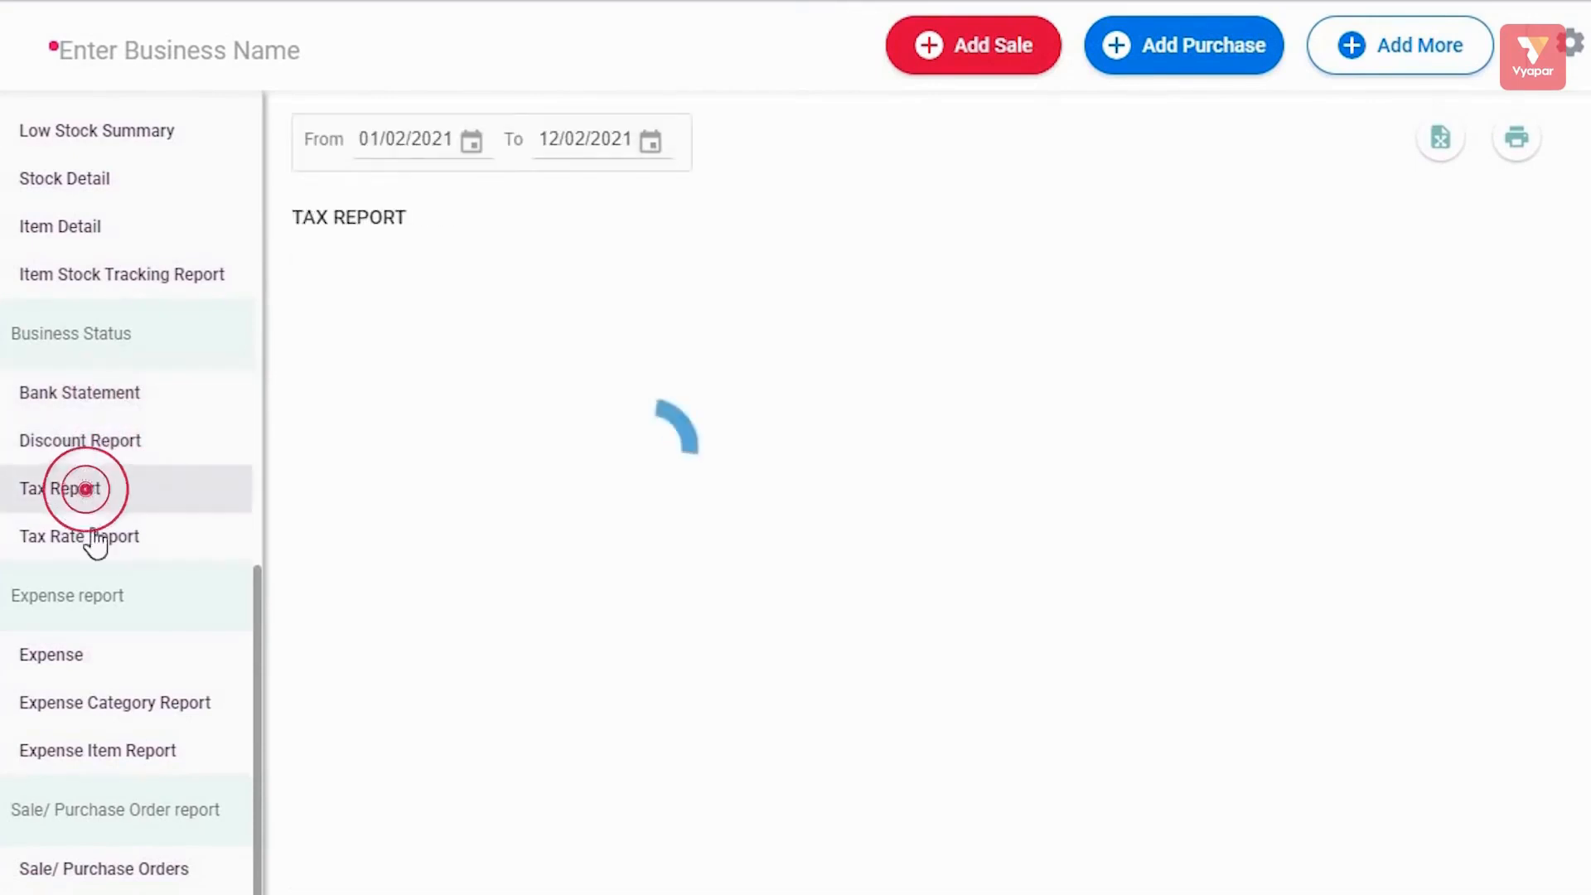
pyautogui.scroll(-1, 163, 654)
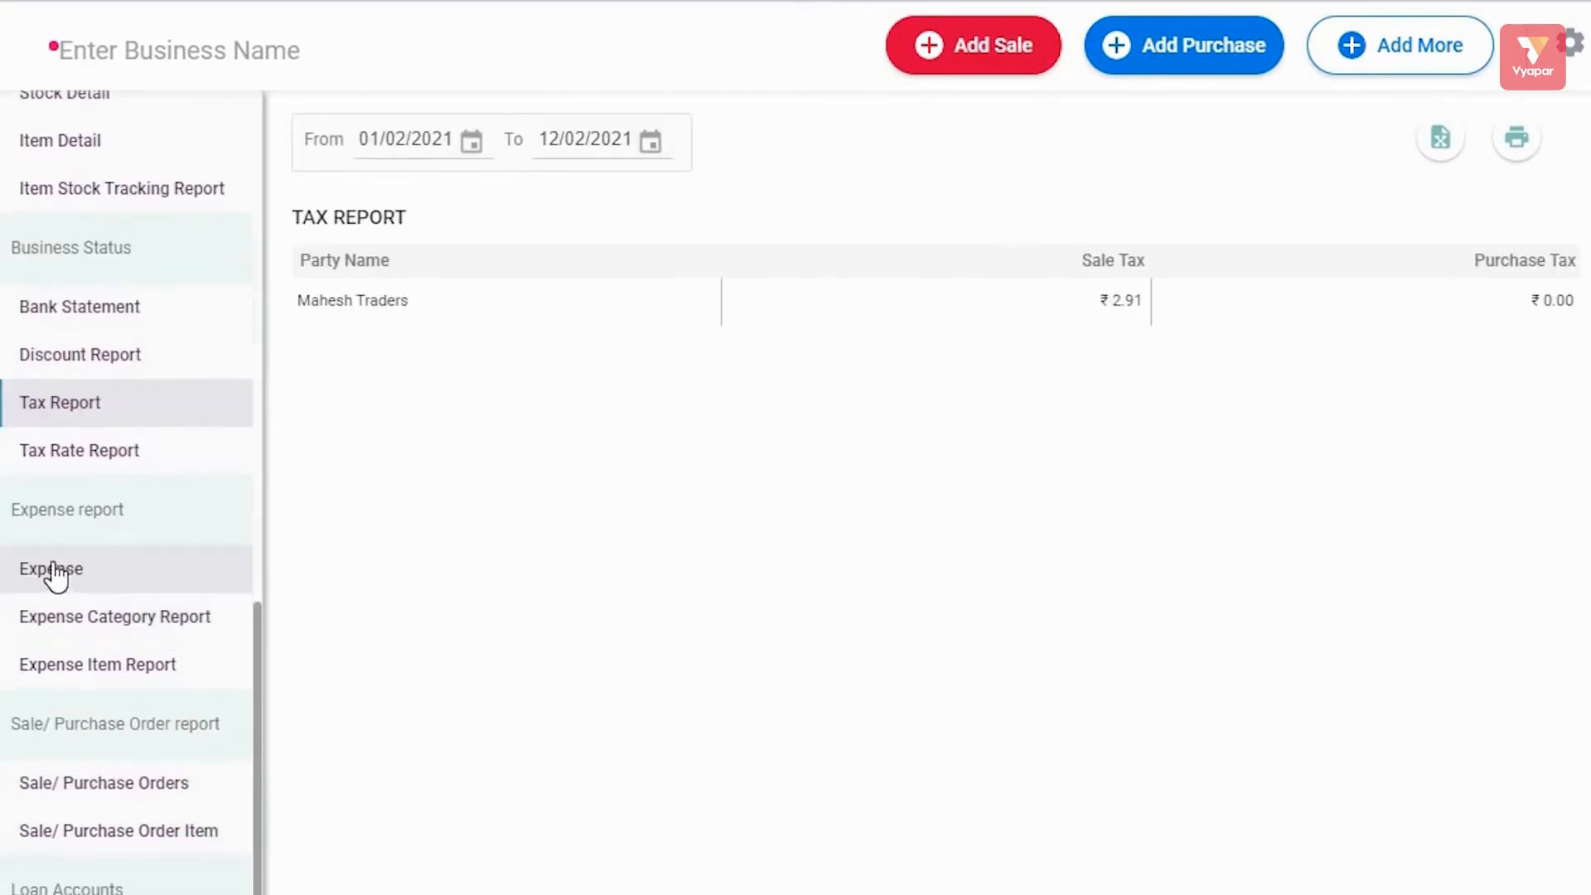
pyautogui.click(116, 576)
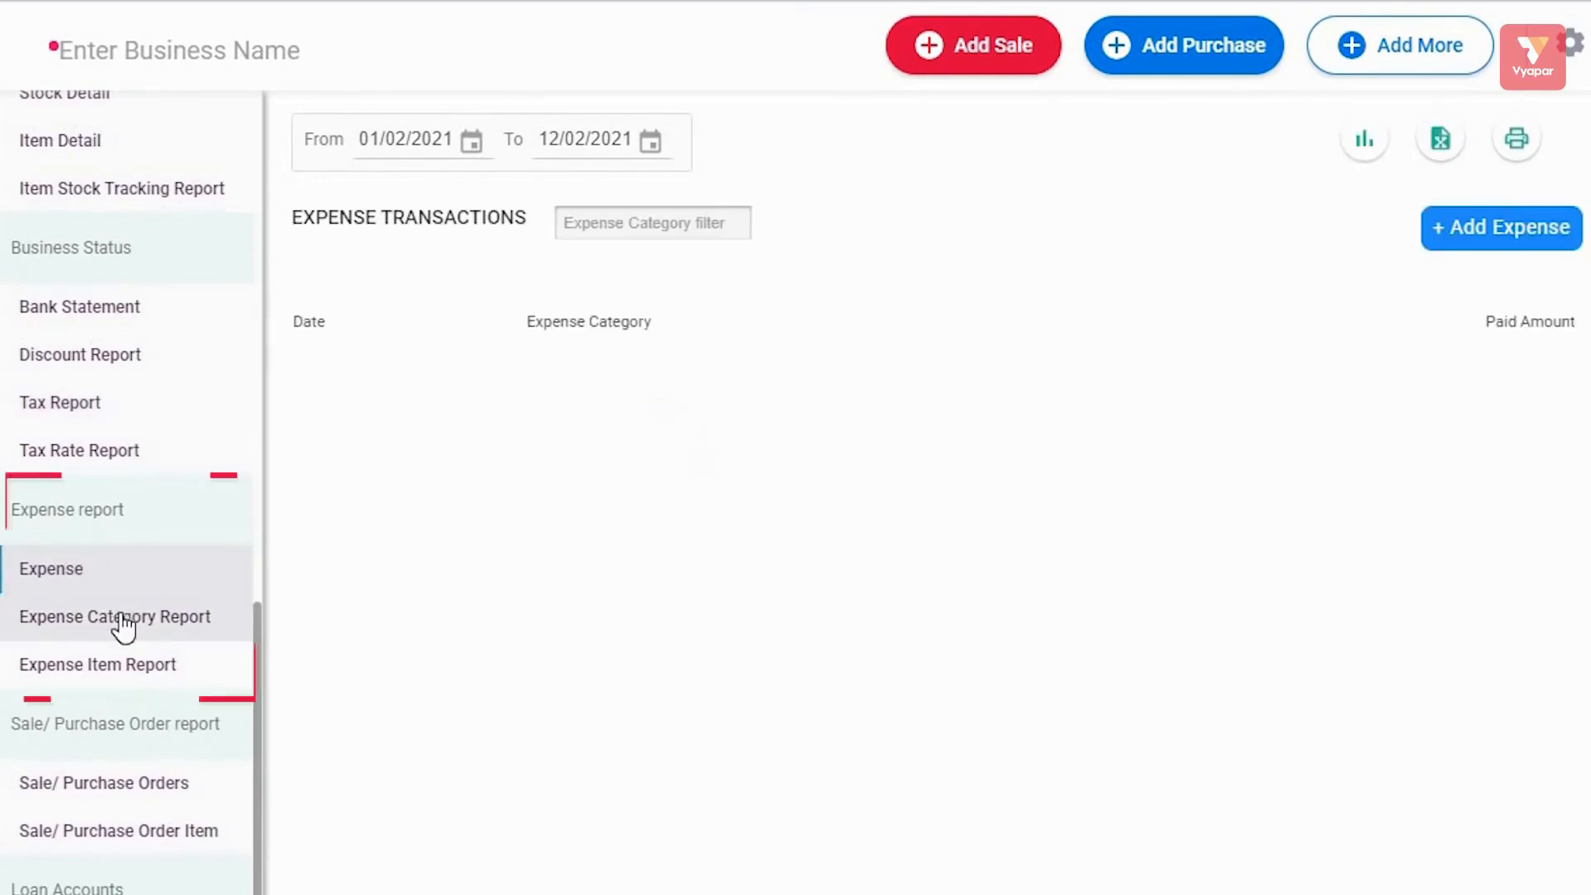
pyautogui.click(124, 623)
pyautogui.click(132, 673)
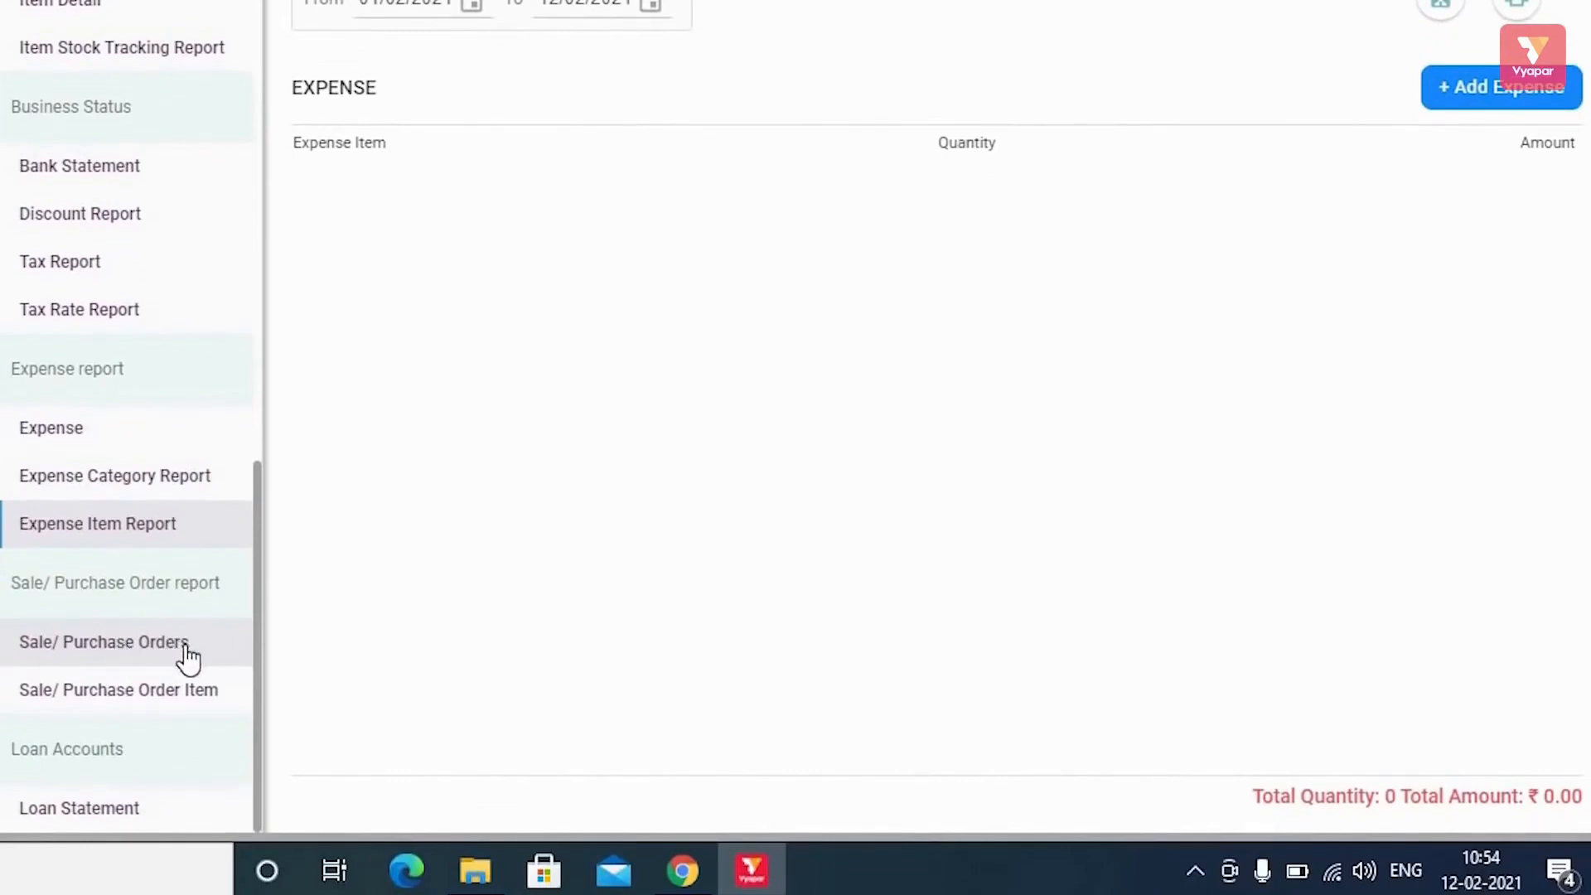
# Review the Sale/Purchase Orders report, then the empty Loan Statement with ₹0.00 opening balance.
pyautogui.click(117, 651)
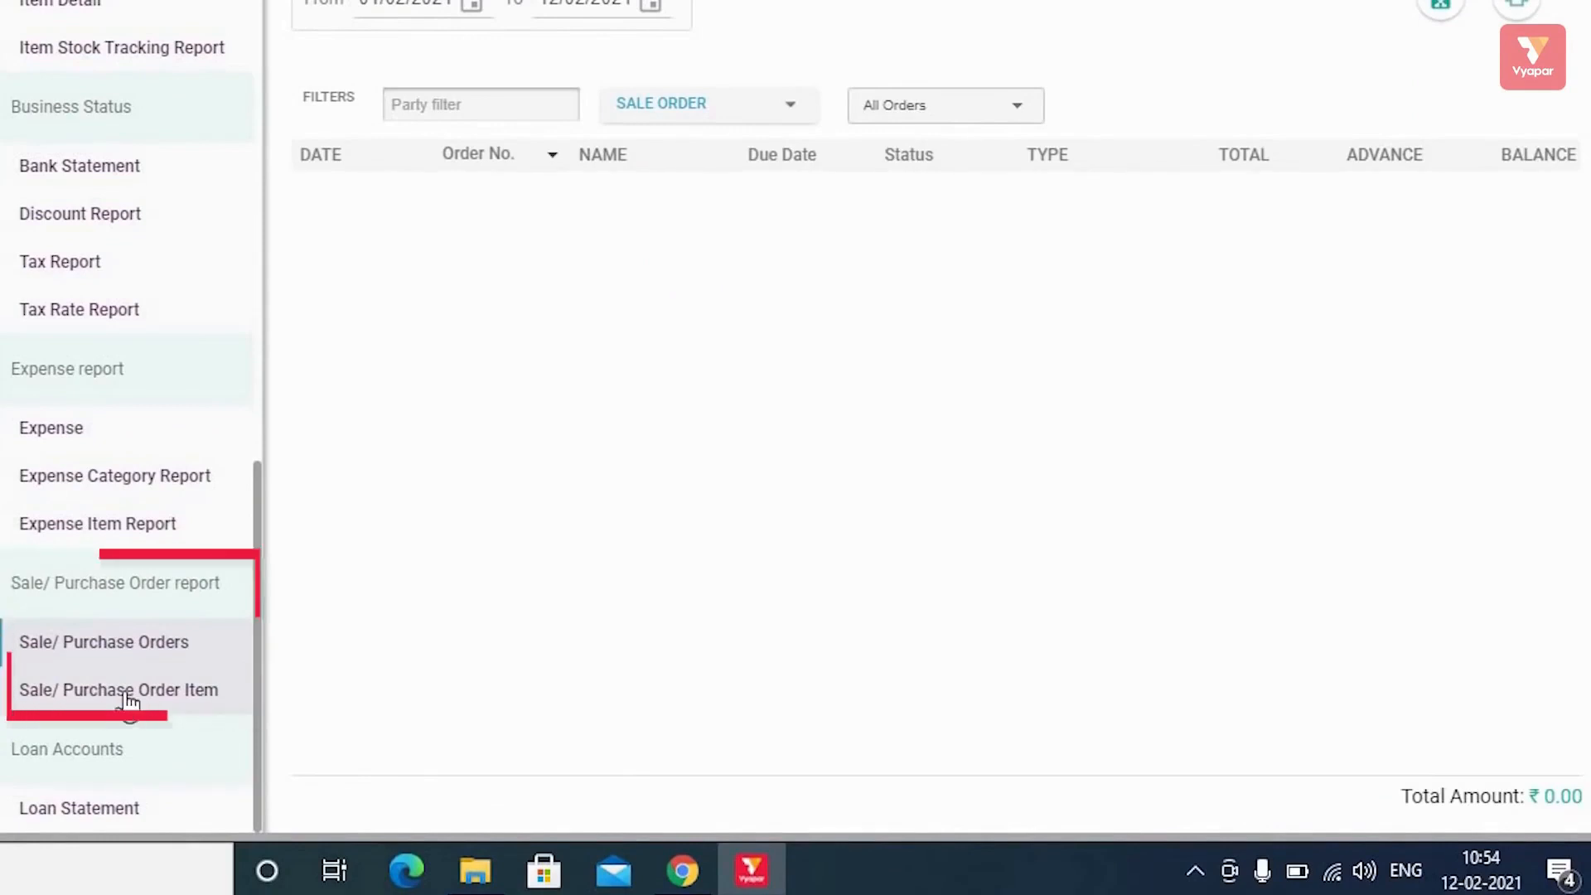
pyautogui.scroll(10, 133, 642)
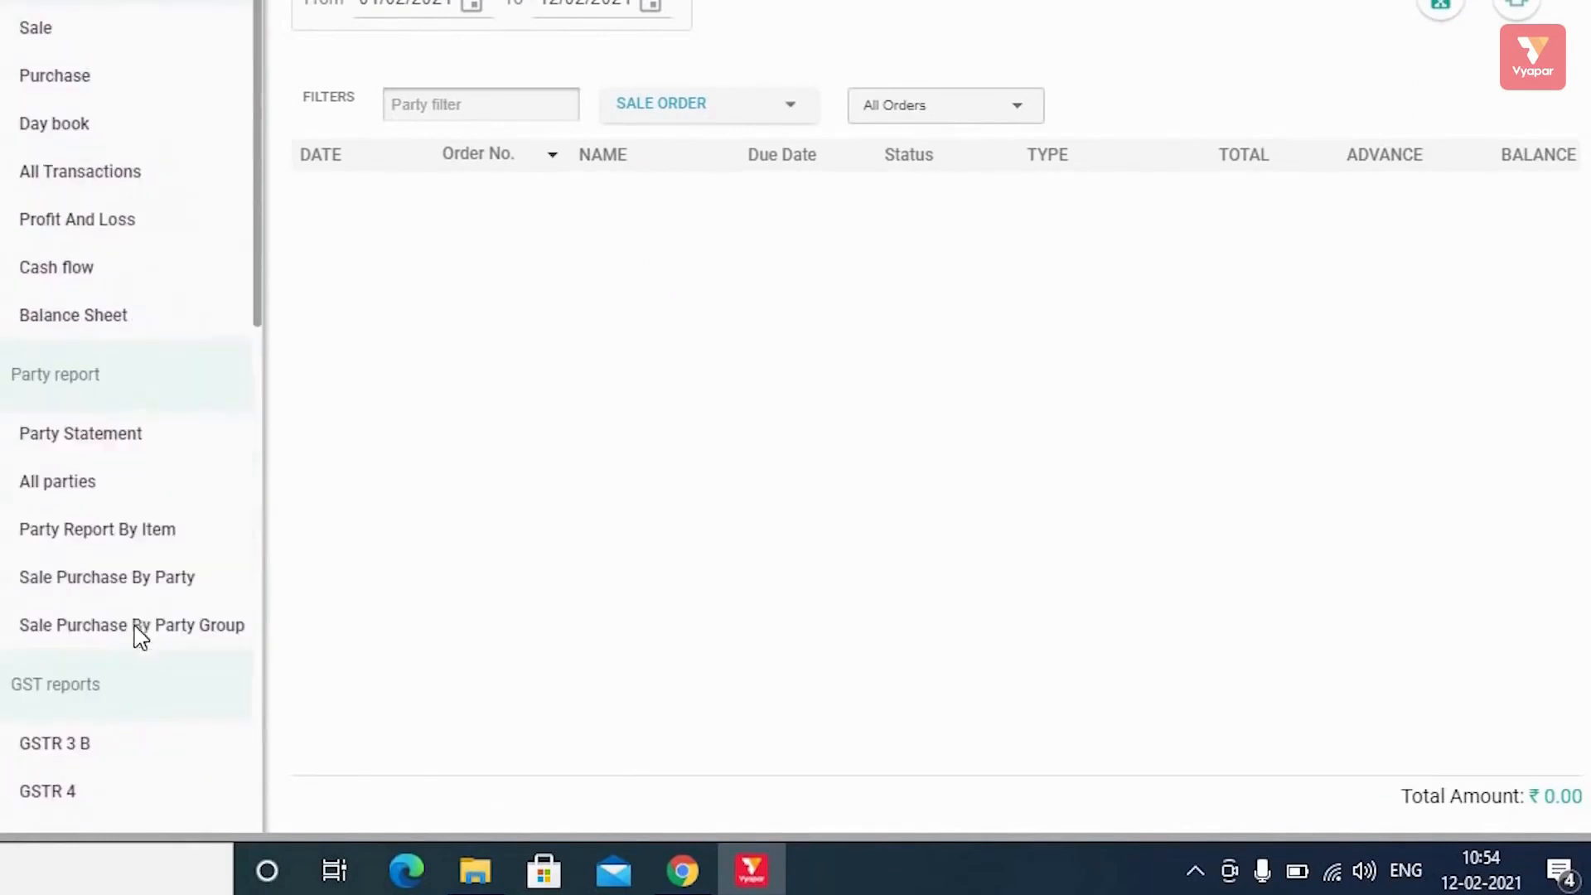
pyautogui.scroll(-10, 135, 636)
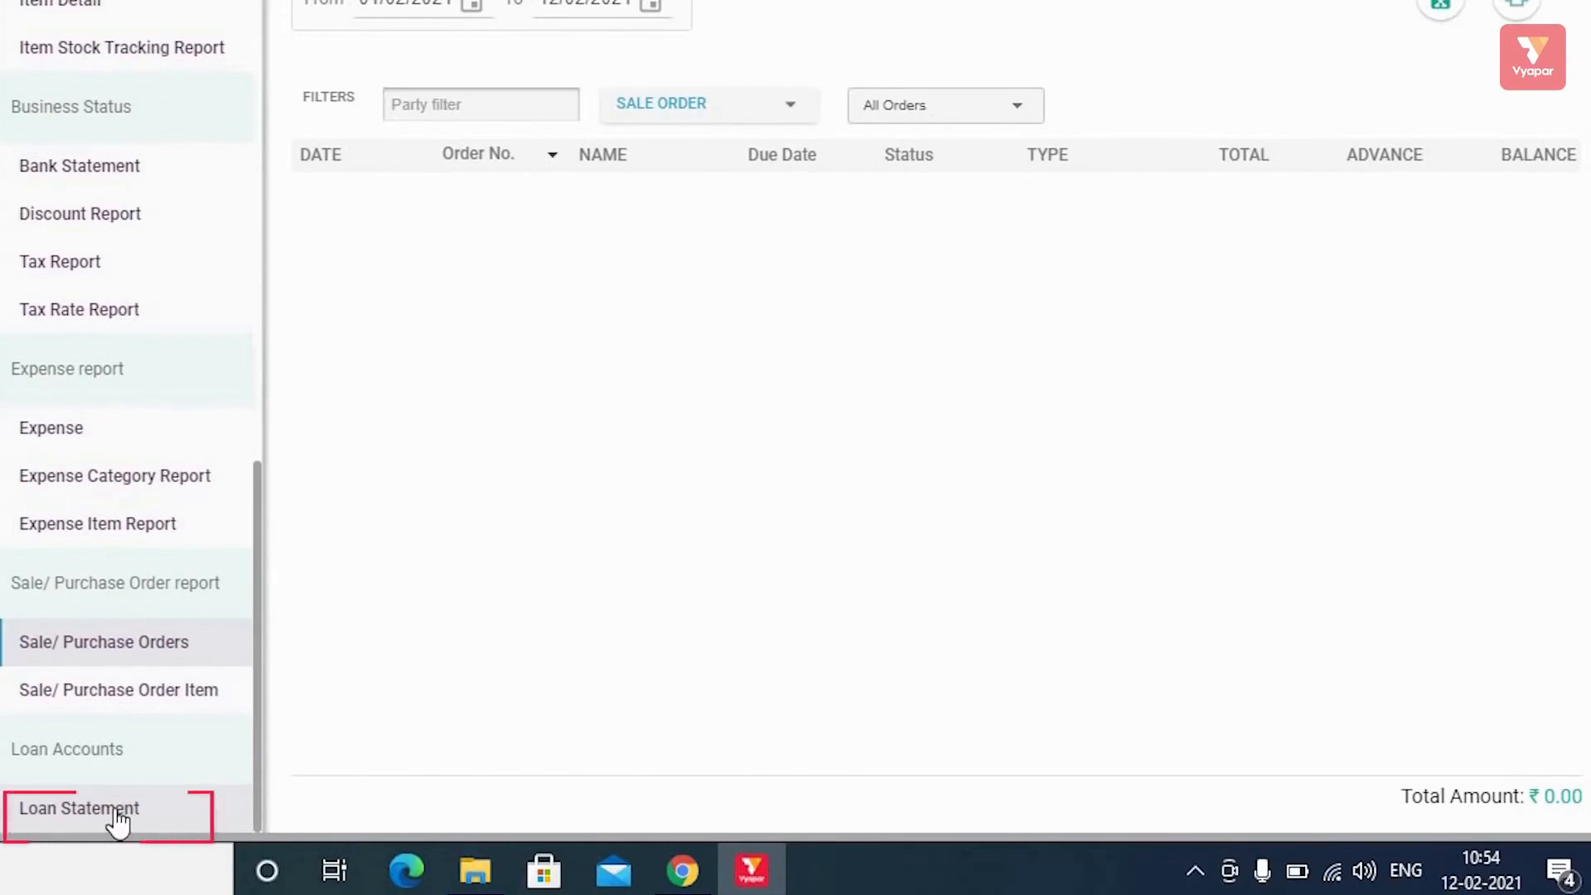
pyautogui.click(117, 819)
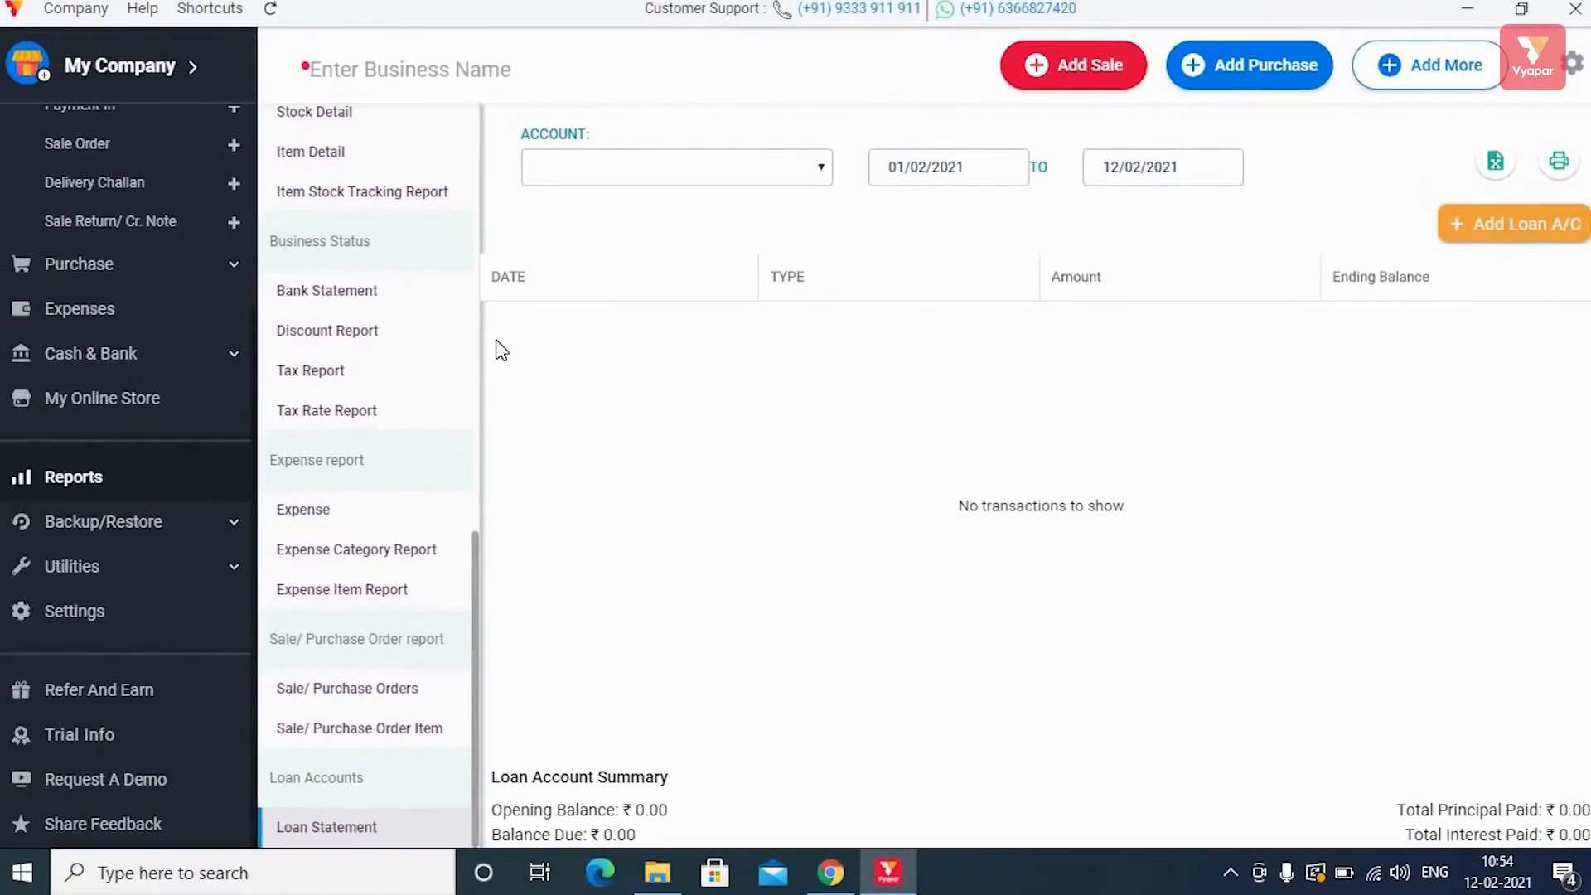
pyautogui.scroll(10, 402, 413)
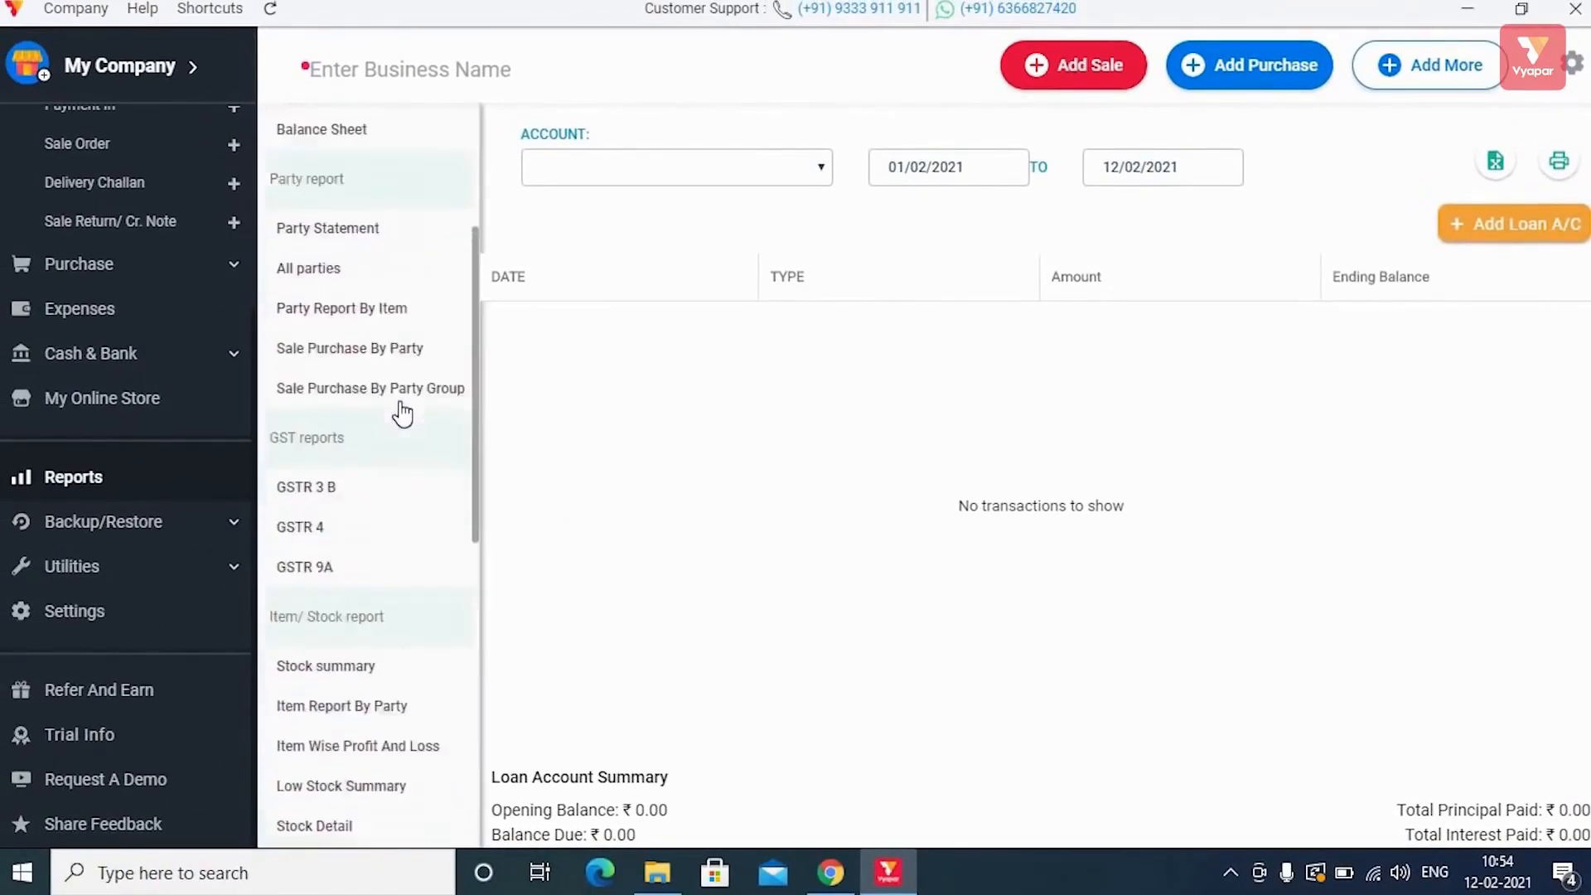